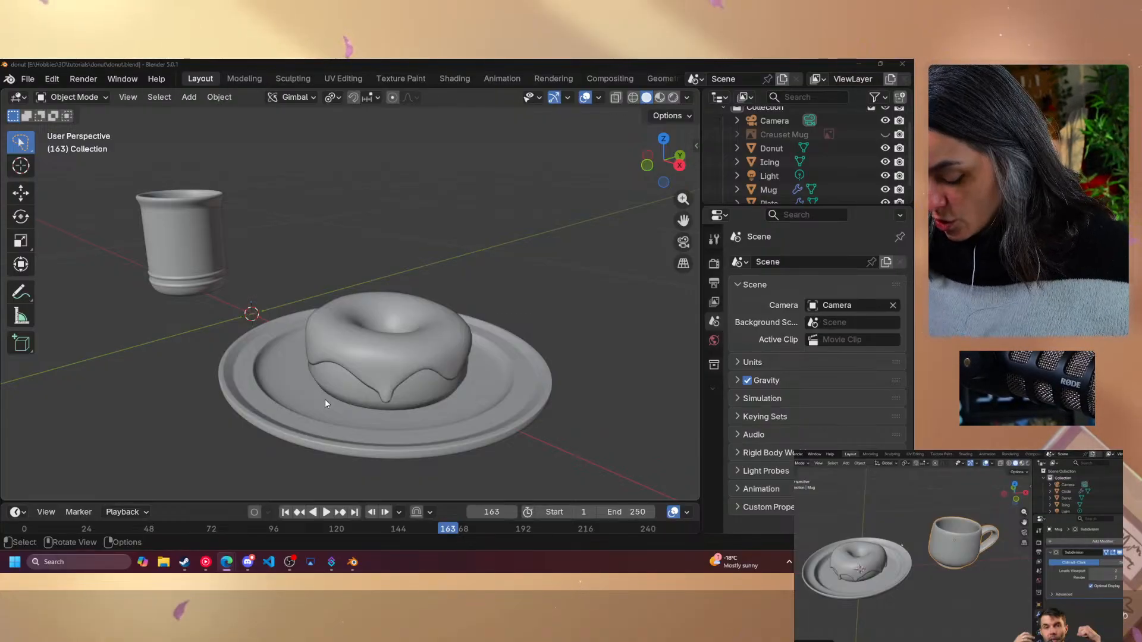
middle_drag(288, 391, 308, 327)
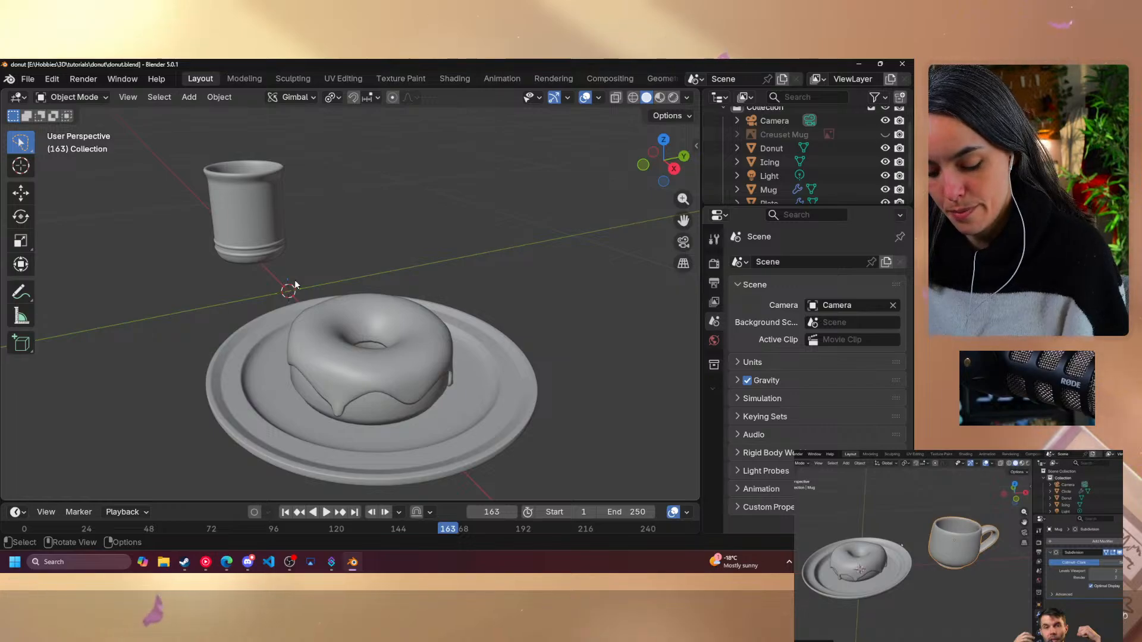
middle_drag(294, 279, 335, 236)
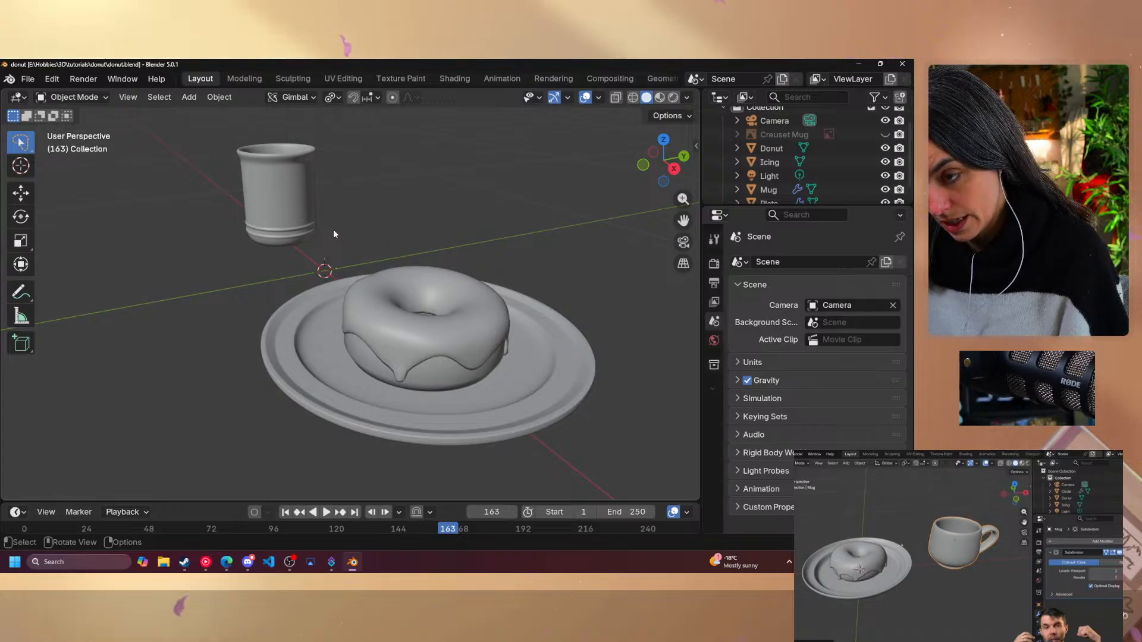
mouse_move(333, 234)
shift+middle_down()
mouse_move(311, 274)
mouse_move(275, 258)
mouse_move(339, 231)
mouse_move(323, 256)
mouse_move(344, 232)
shift+middle_up()
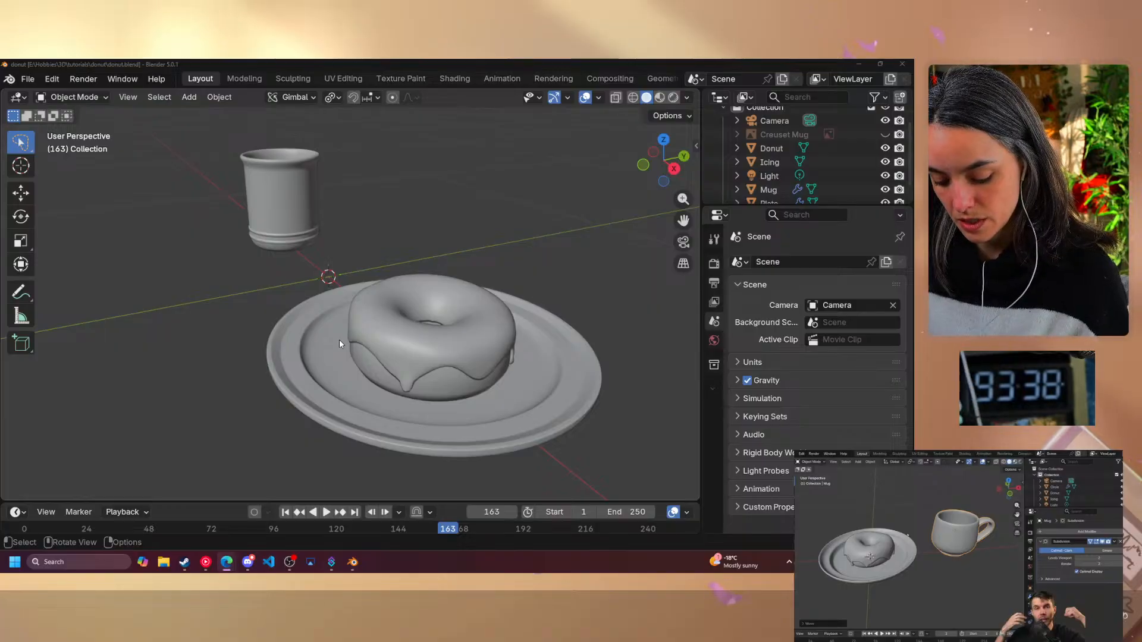
- Search the system's applications for "key" and launch the top match
key(super)
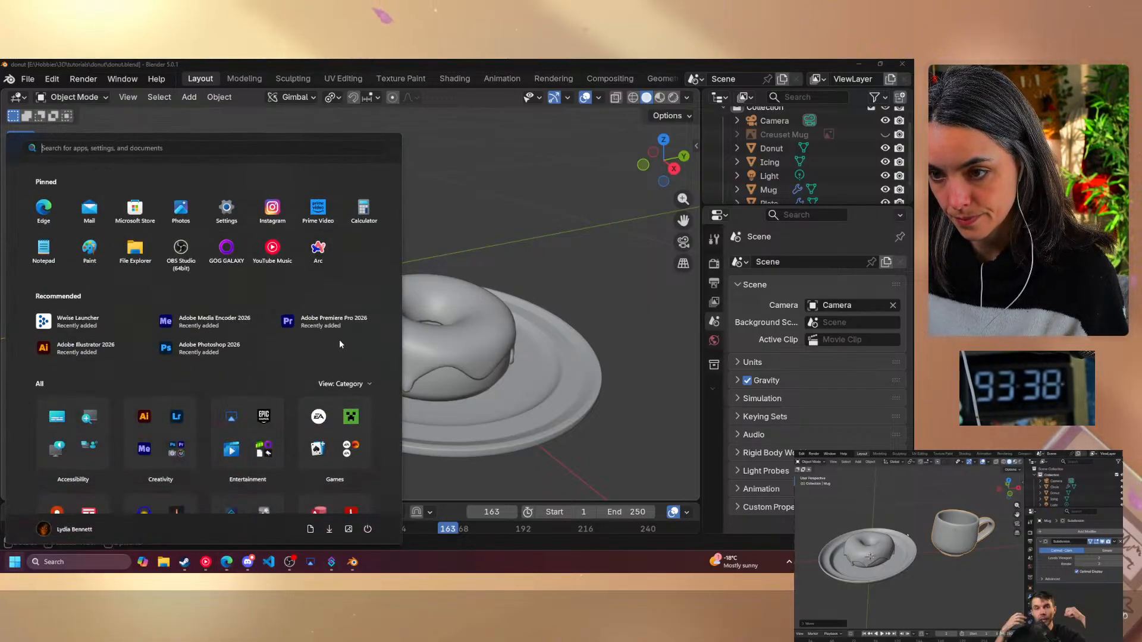
text(key)
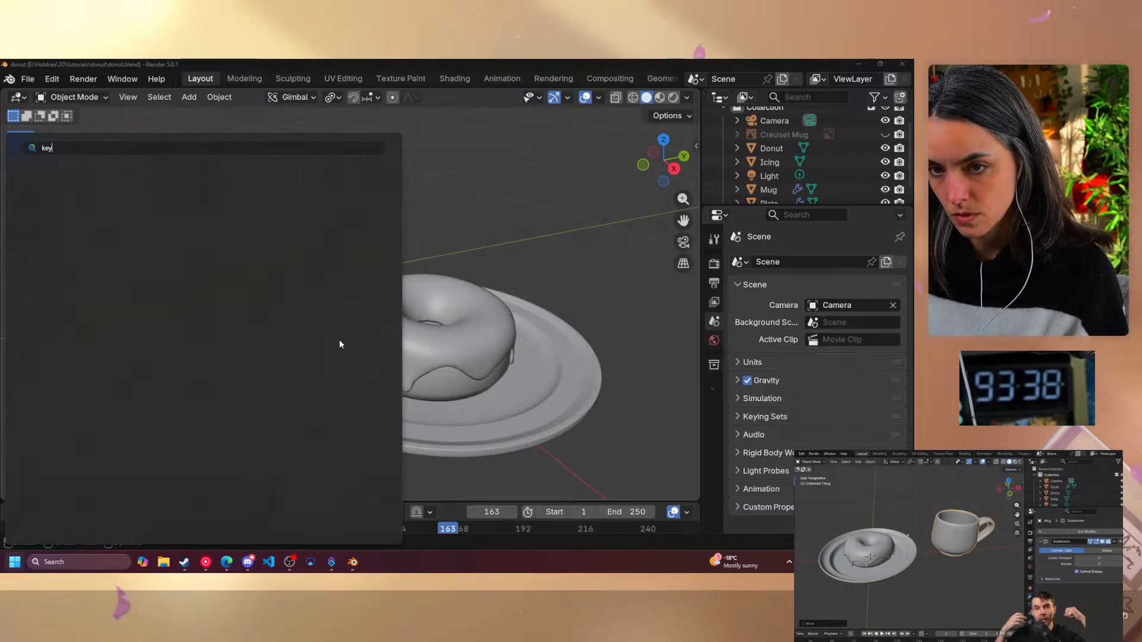
key(Return)
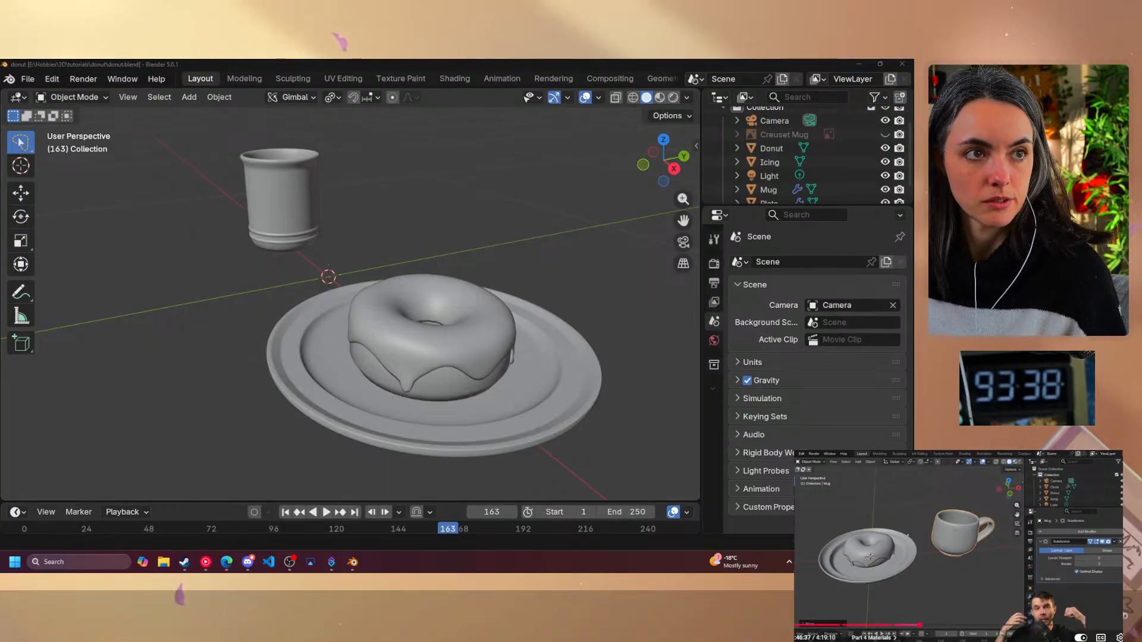
click(957, 534)
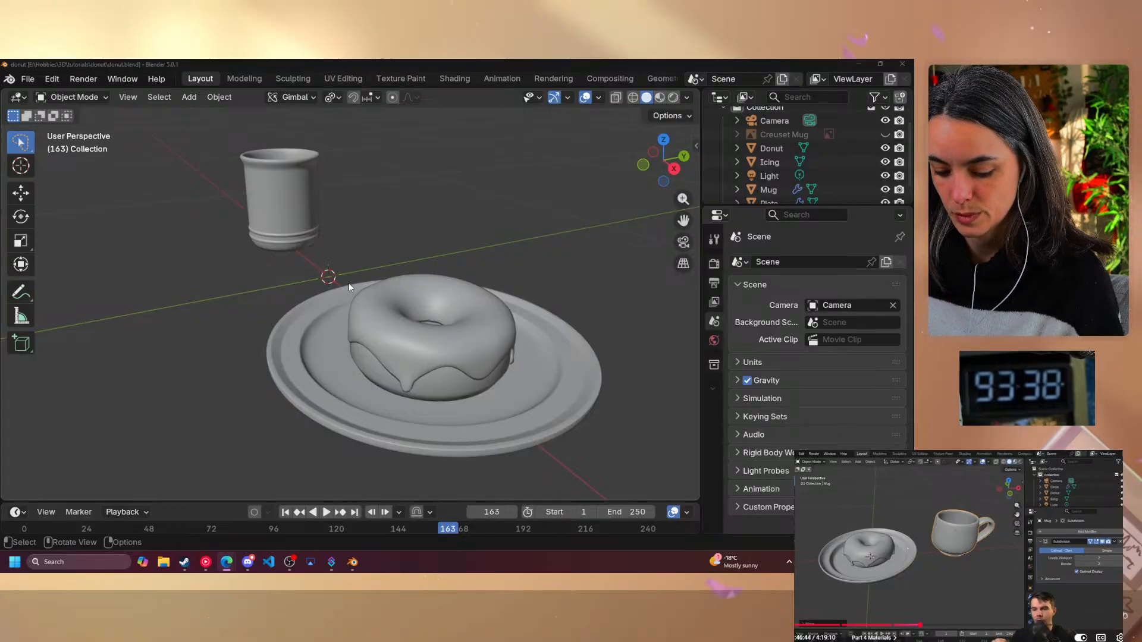
- Select the mug and move it about 0.227 m along the X axis toward the plate
scroll(348, 280, down, 1)
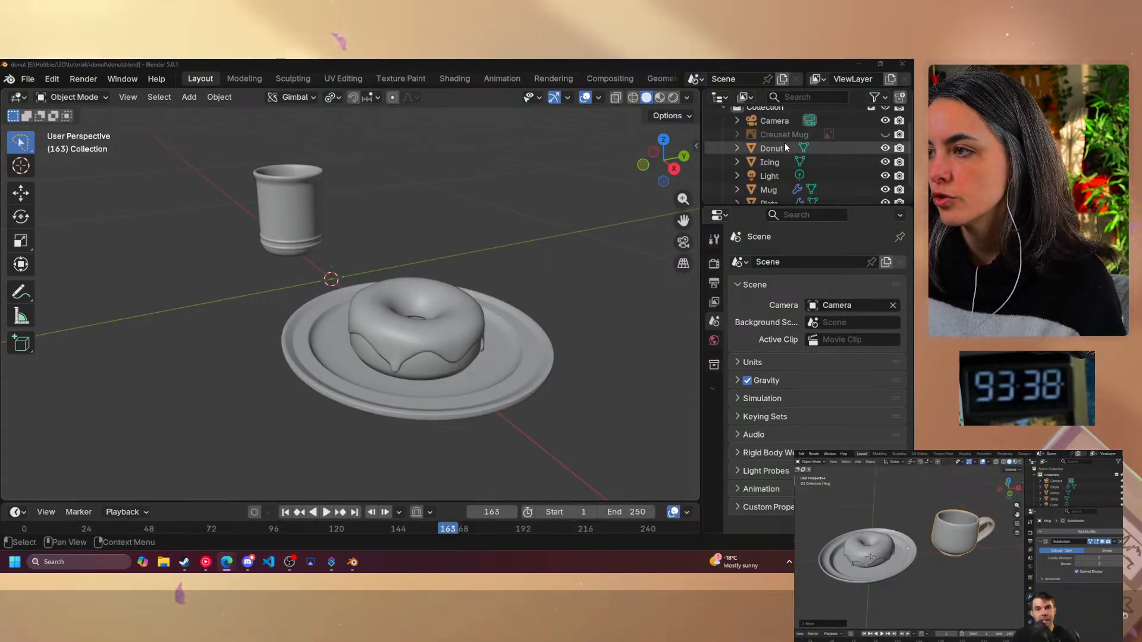
click(765, 190)
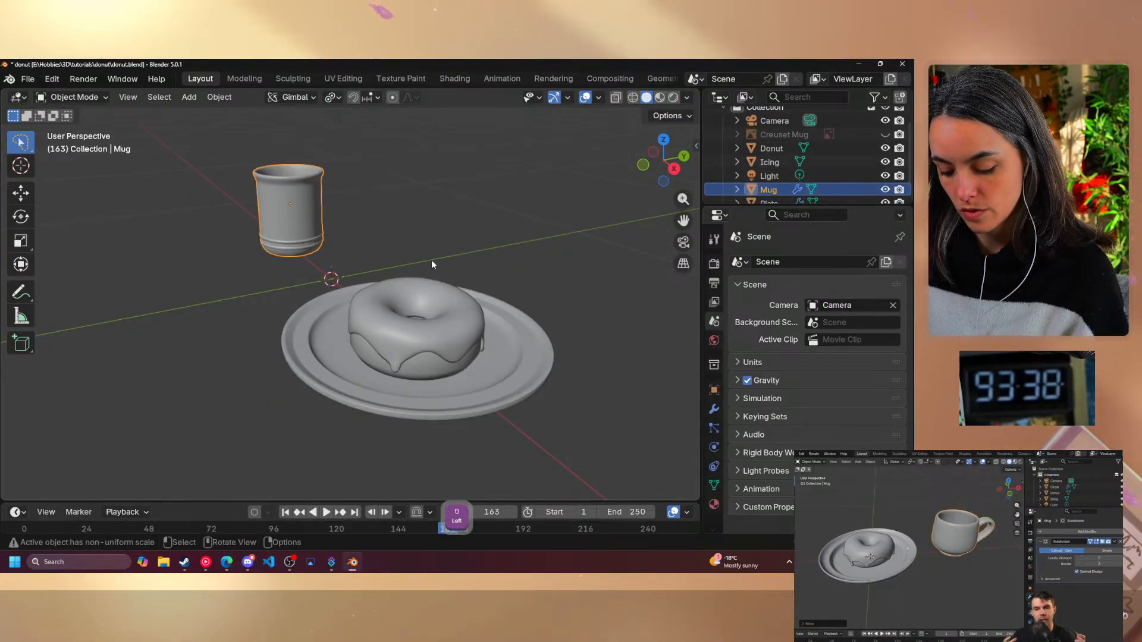
key(g)
key(x)
click(398, 297)
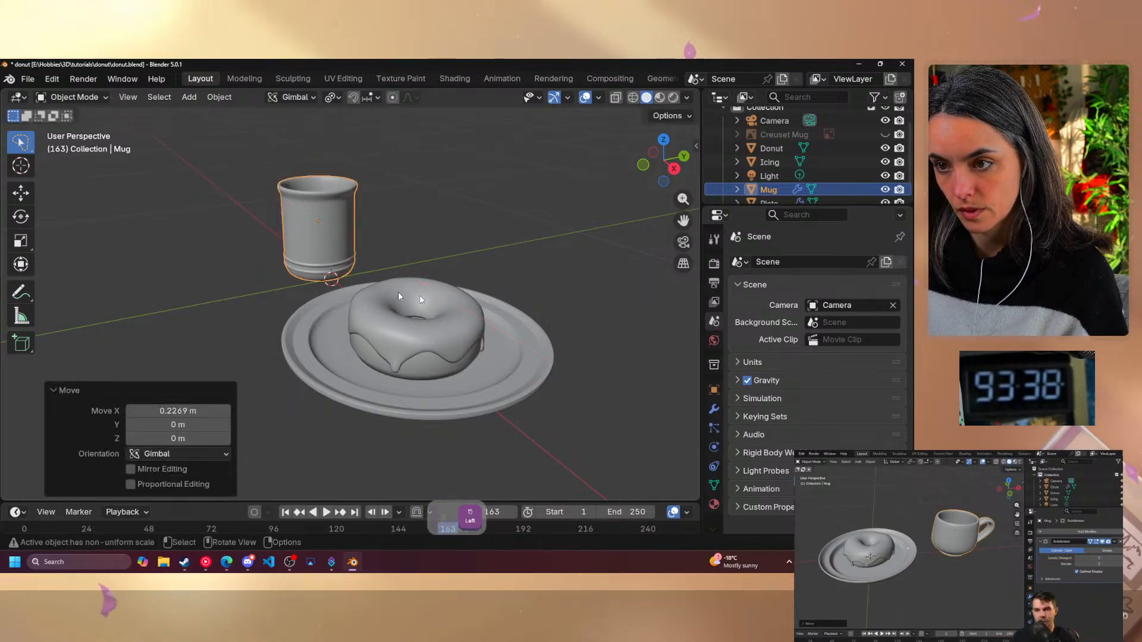
- Shift the mug a further 0.073 m or so along the X axis, beside the donut plate
middle_drag(398, 297, 410, 277)
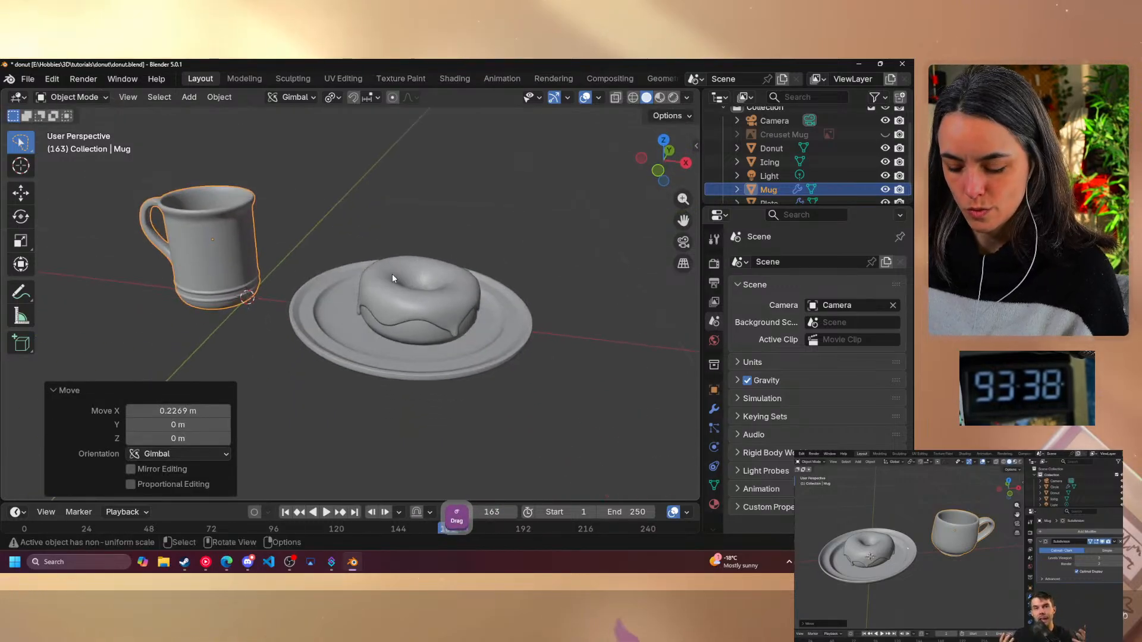
key(g)
key(x)
click(441, 308)
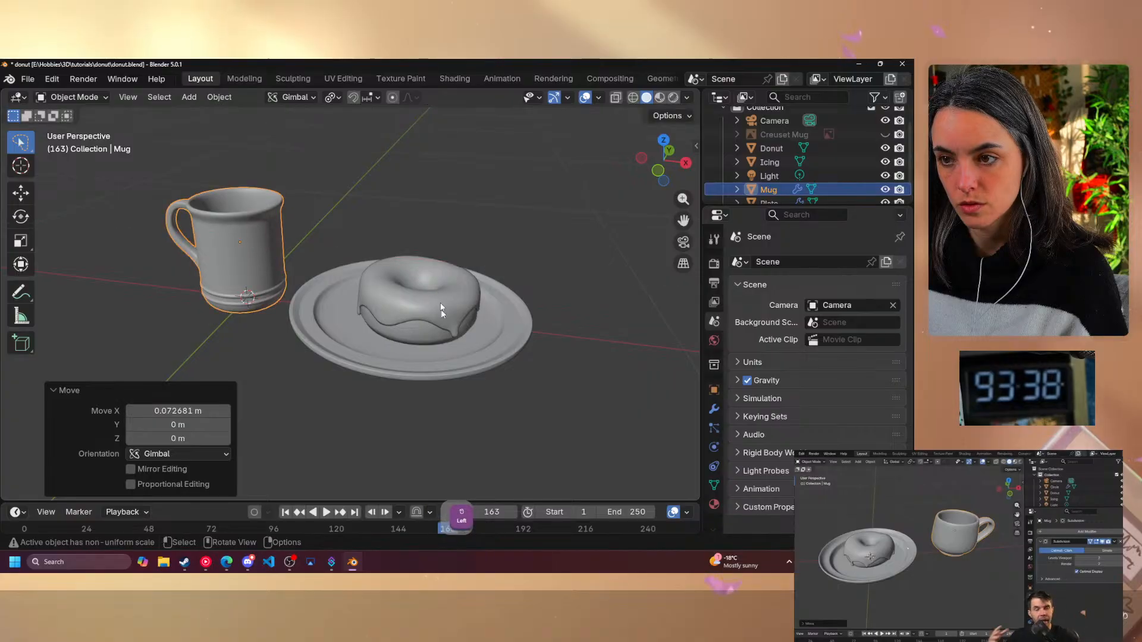
- Render the current frame to check the camera's framing of the mug and donut, and close the render window
middle_drag(440, 309, 364, 353)
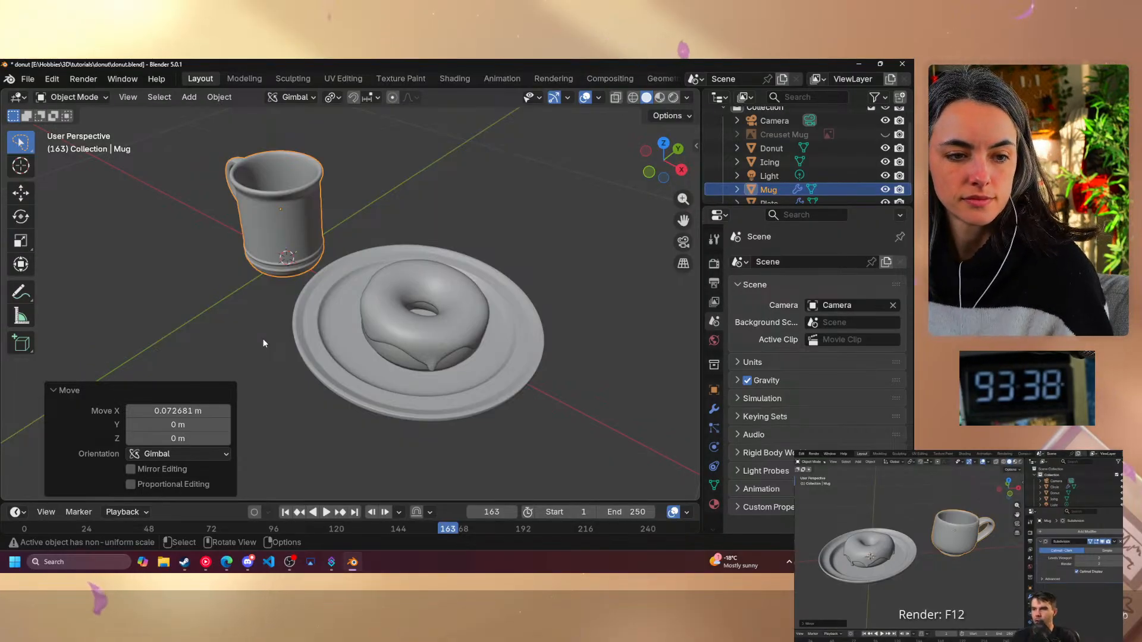
key(F12)
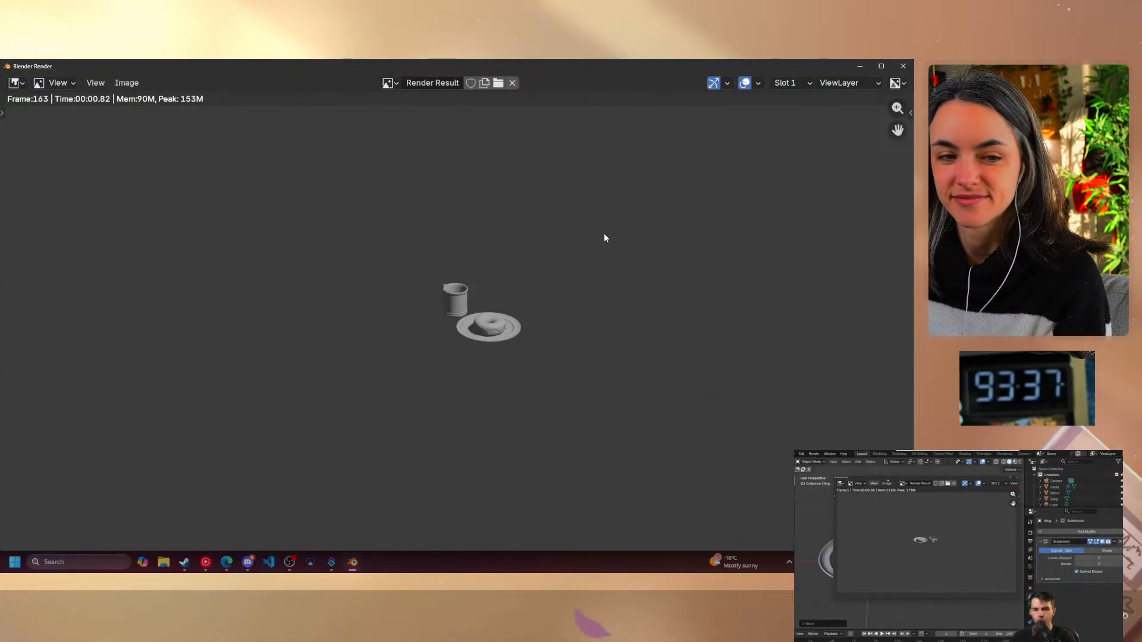
click(902, 66)
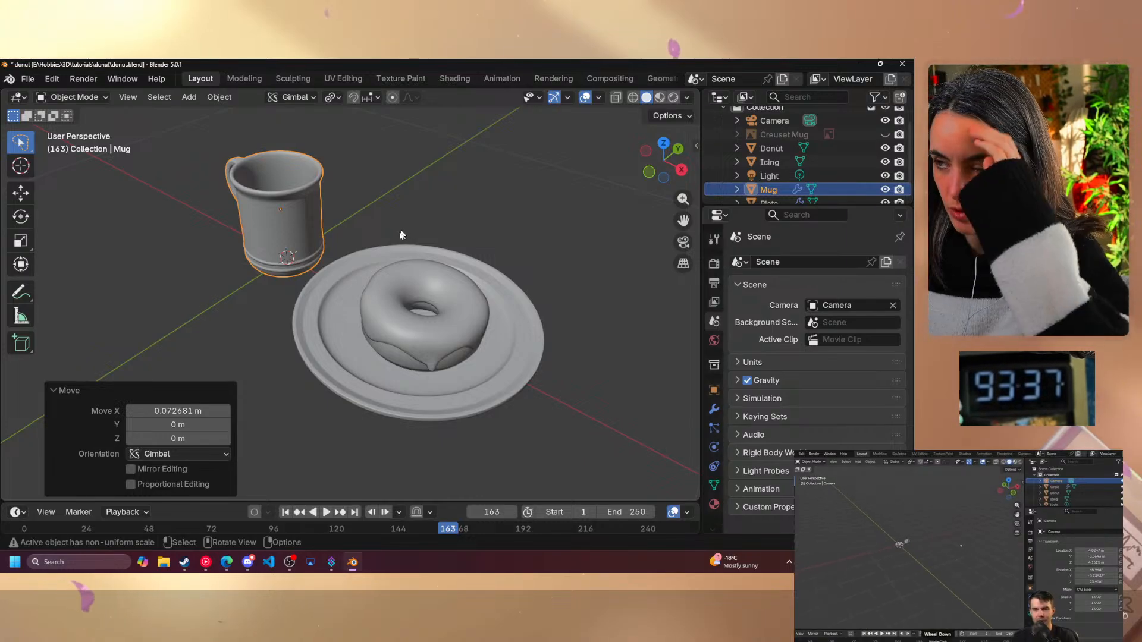
- Select the Camera object and bring it into sight together with the mug and donut plate
scroll(420, 248, down, 15)
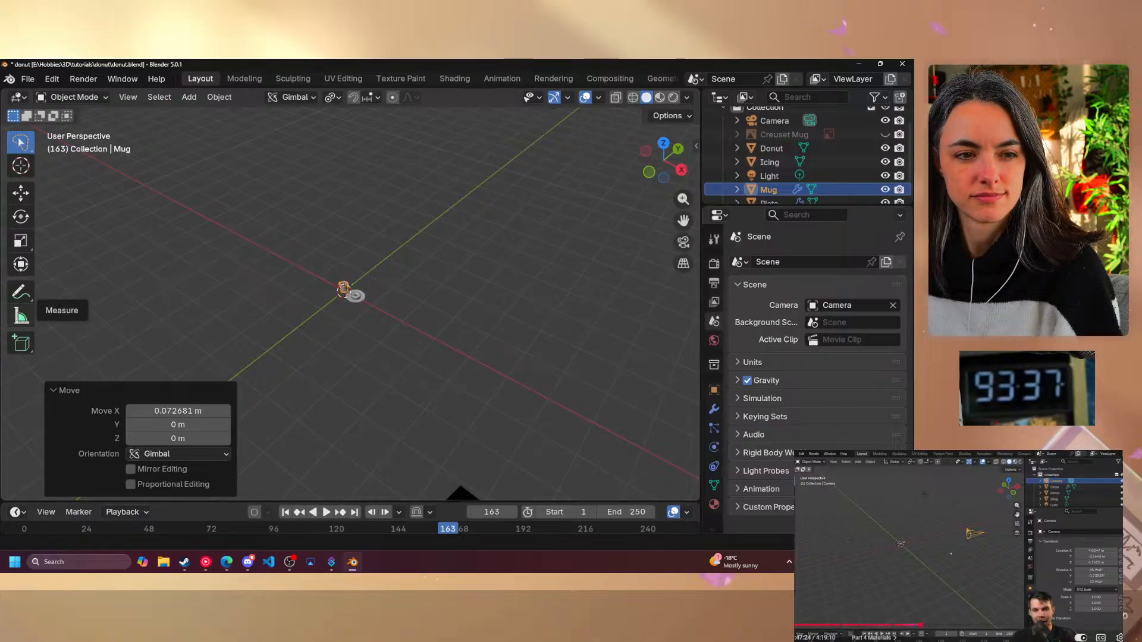
click(887, 517)
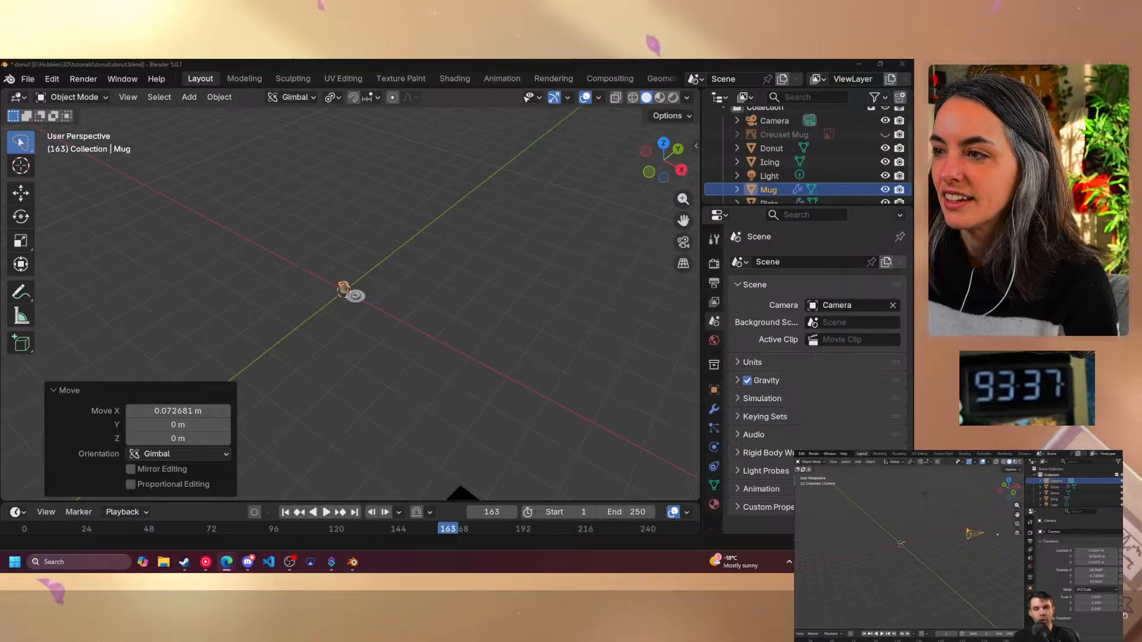
click(774, 121)
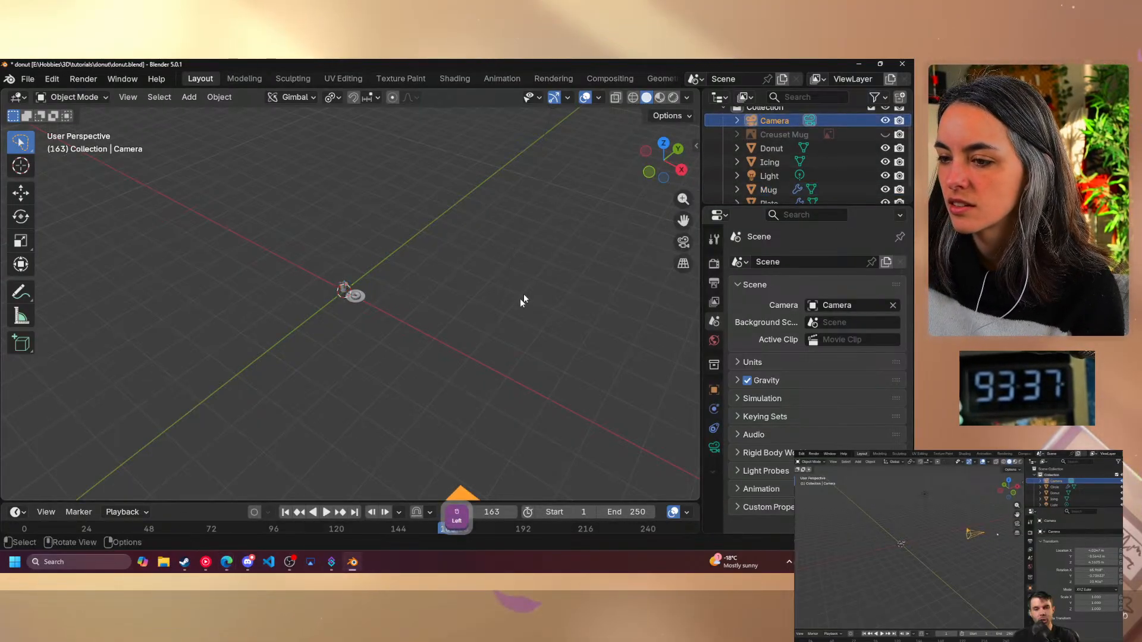
scroll(441, 352, down, 3)
scroll(390, 394, up, 1)
scroll(394, 395, down, 1)
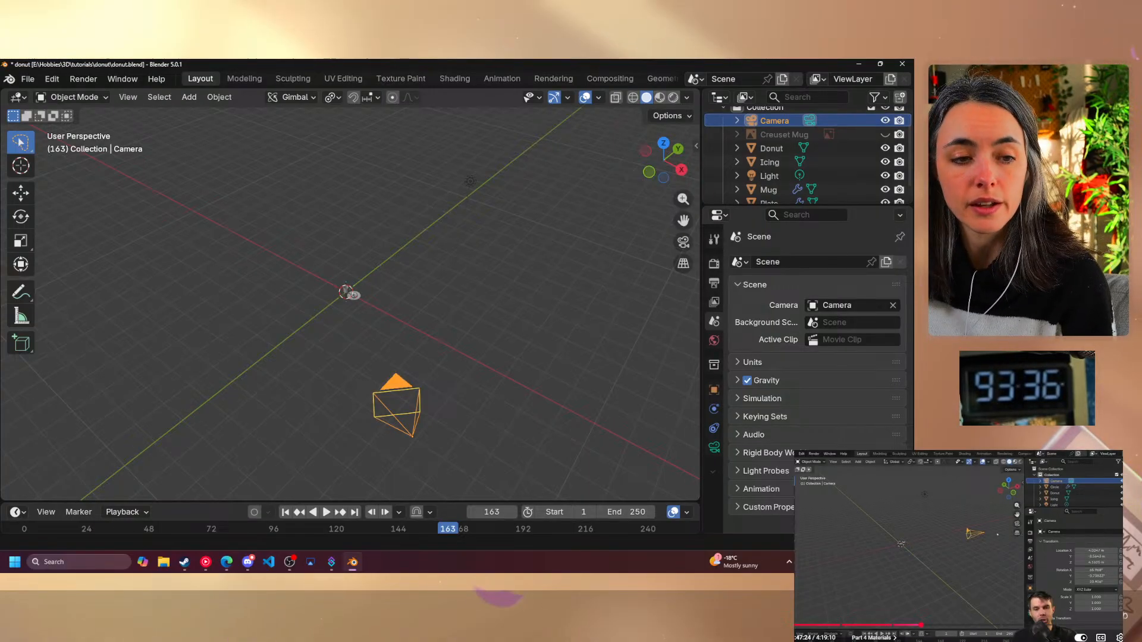
- Switch the viewport to look through the scene camera
click(920, 546)
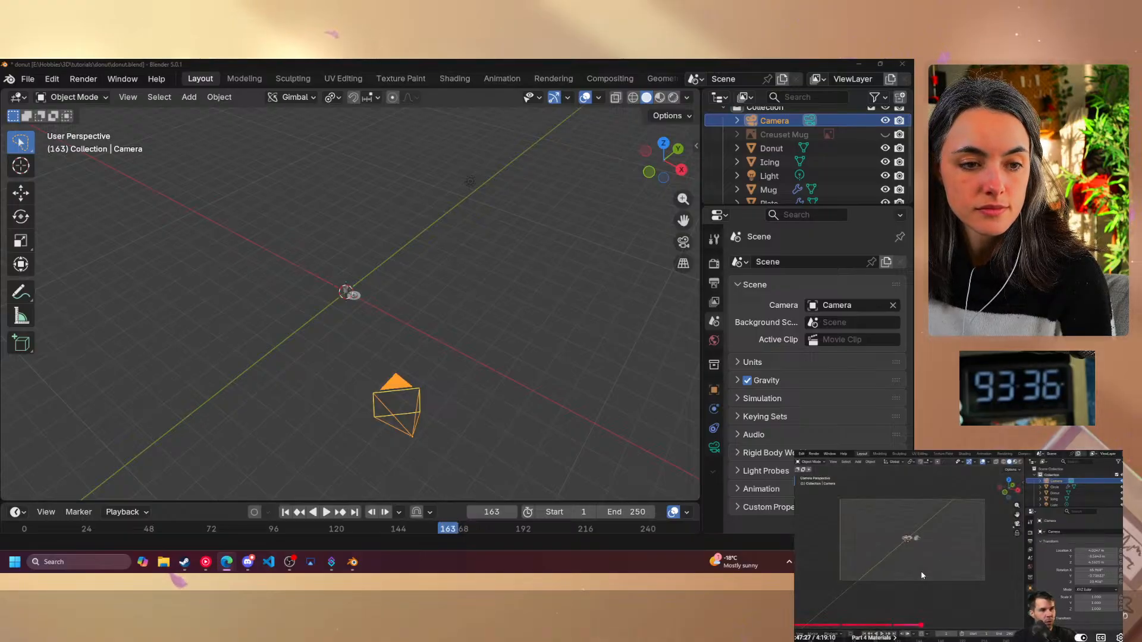
click(921, 546)
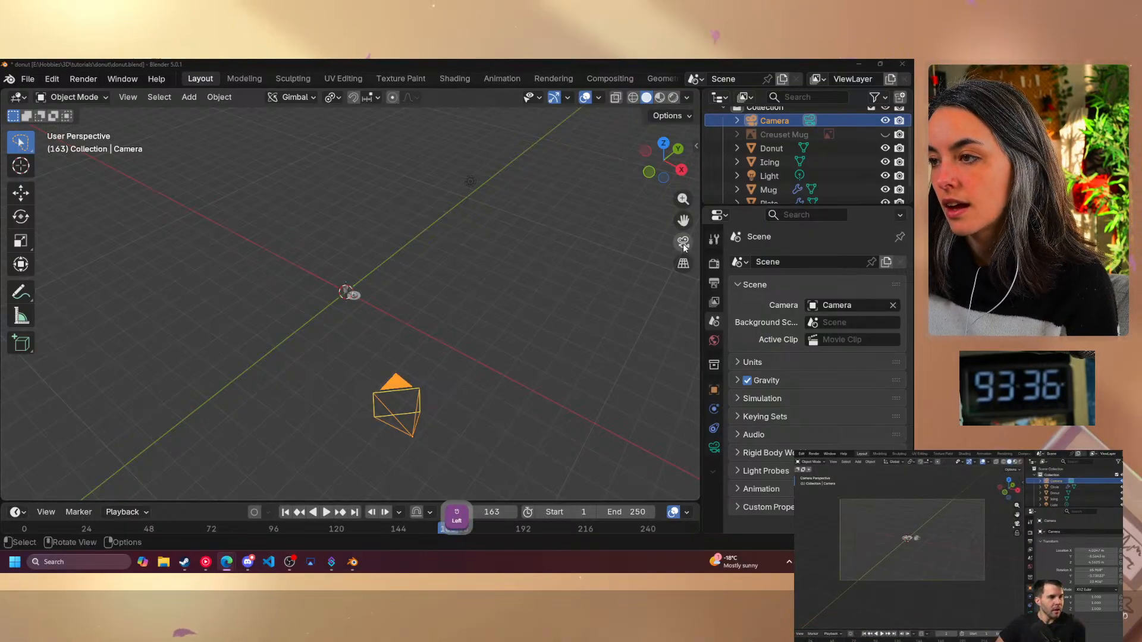
key(KP_0)
click(209, 393)
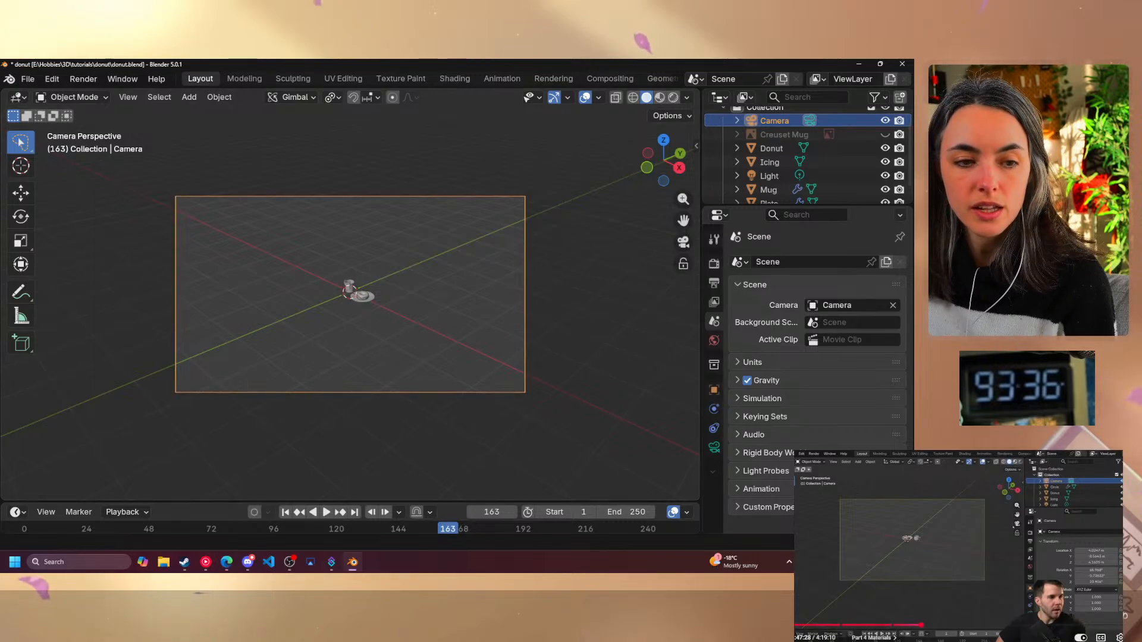
click(921, 541)
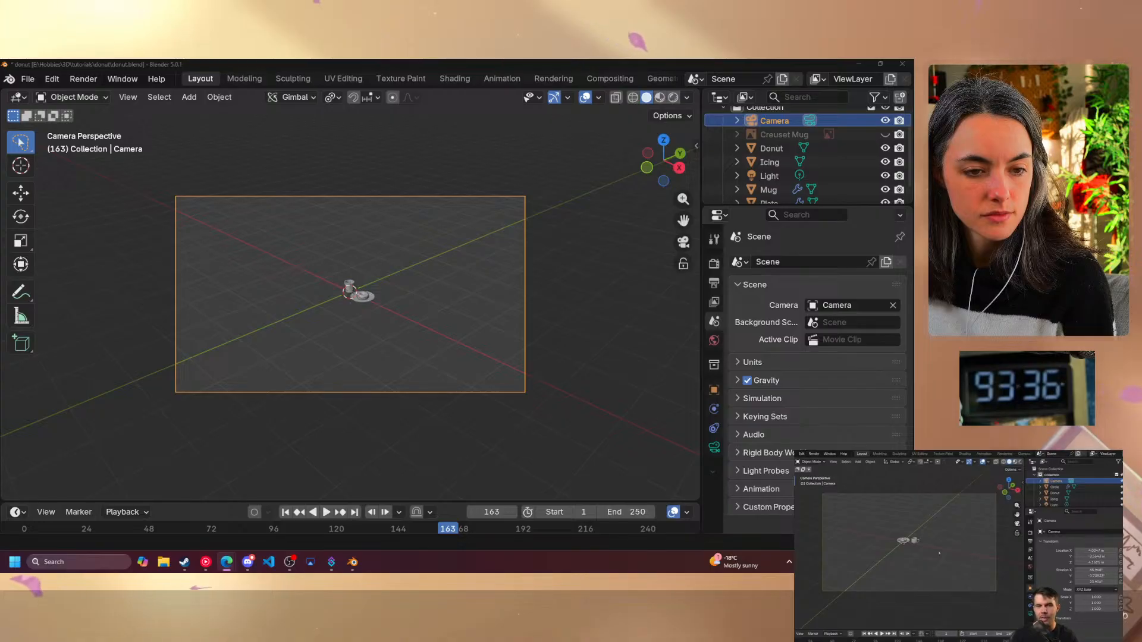
mouse_move(977, 561)
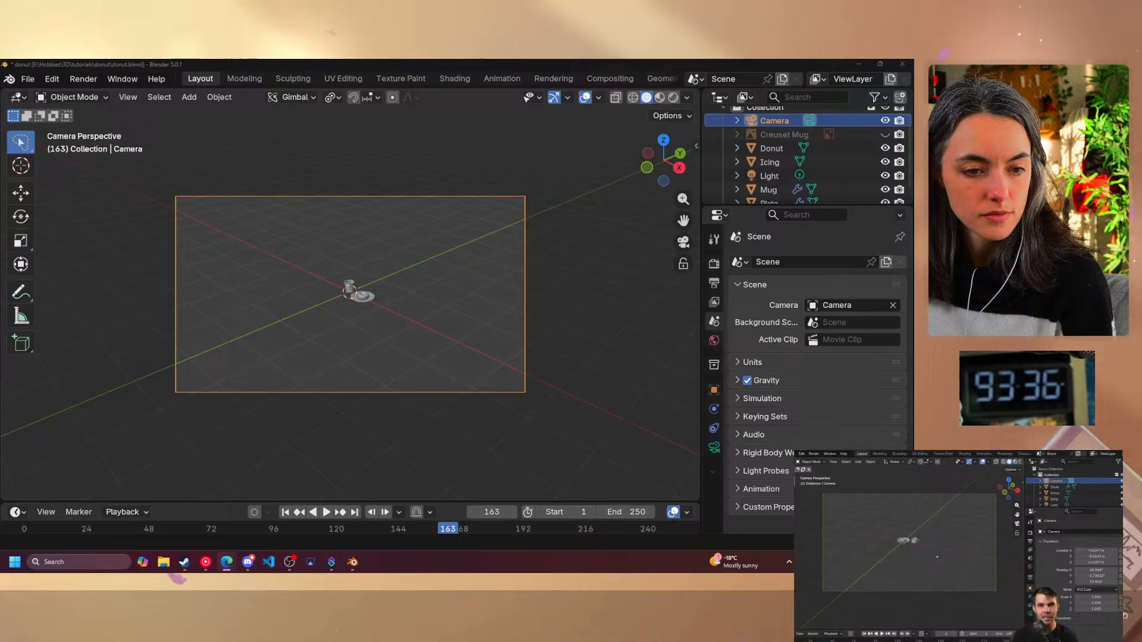
click(977, 559)
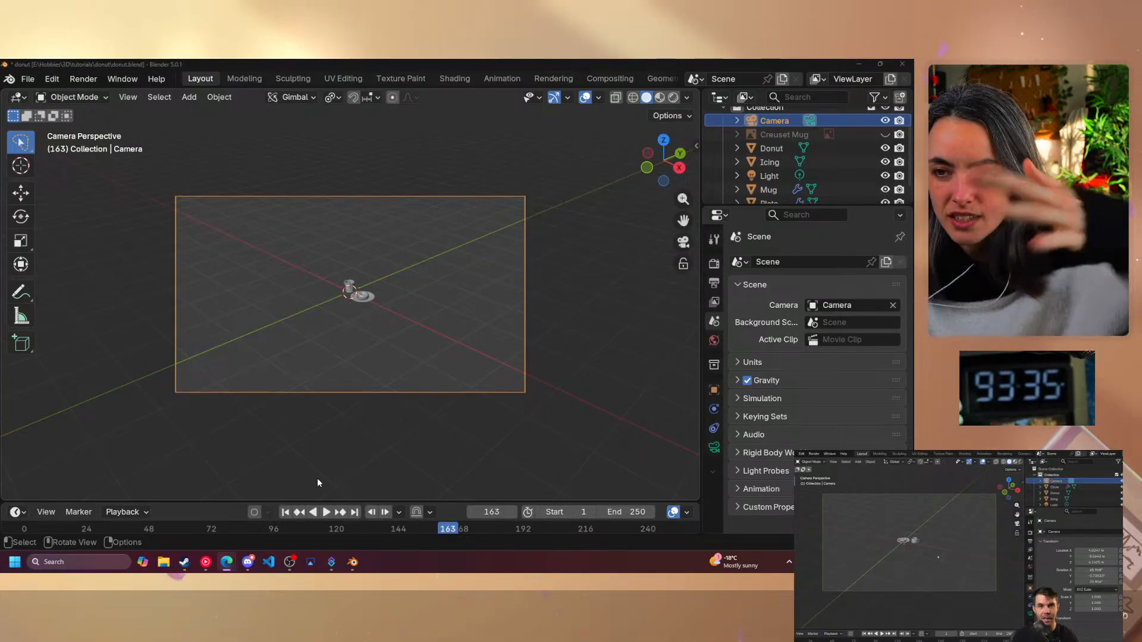
click(983, 548)
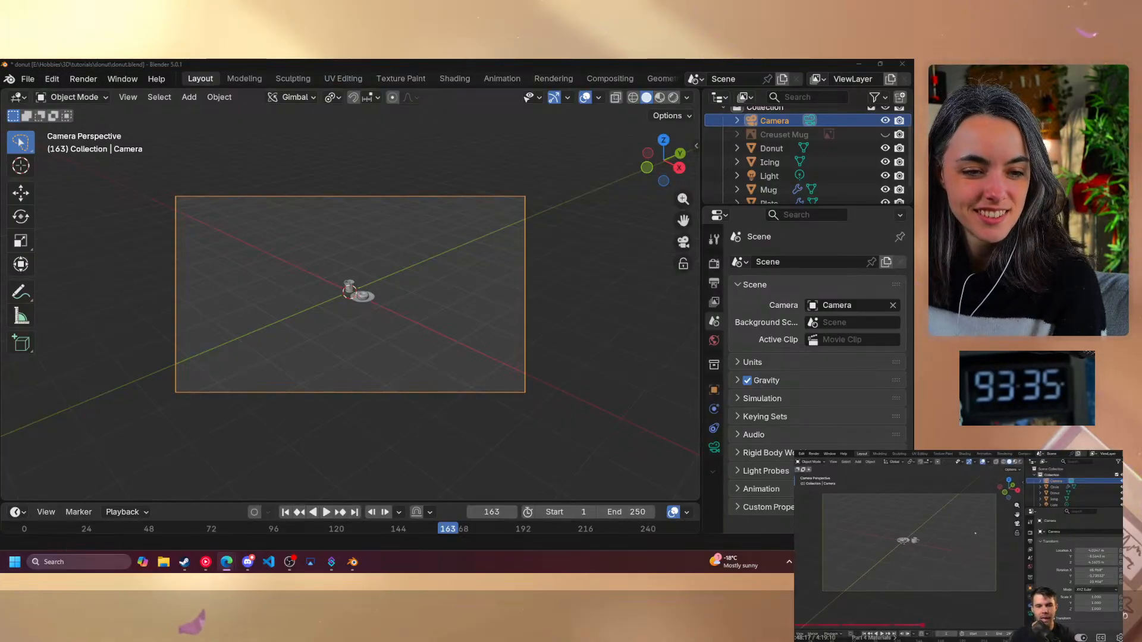
mouse_move(981, 561)
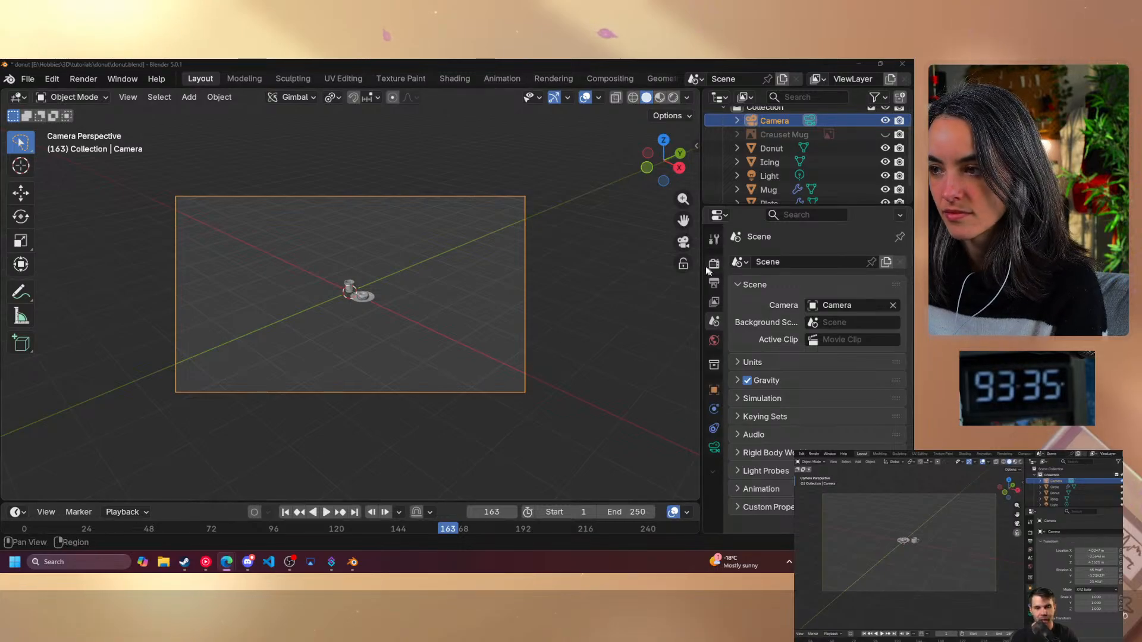
- Lock the camera to the view and bring it in so the mug and donut plate sit inside the frame
click(683, 265)
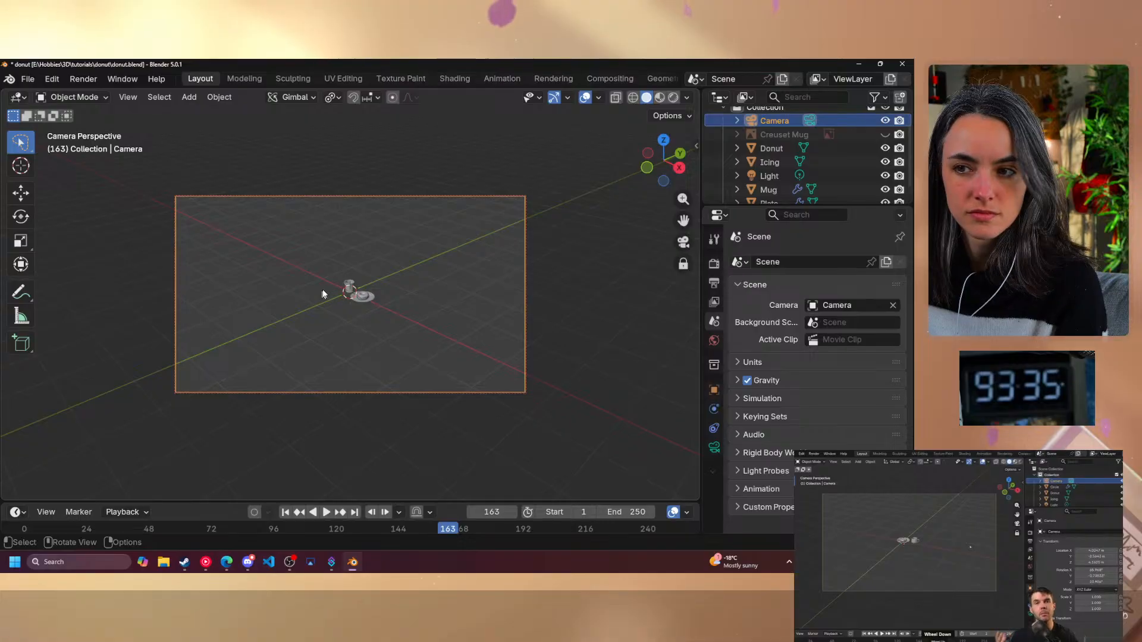
scroll(357, 290, up, 3)
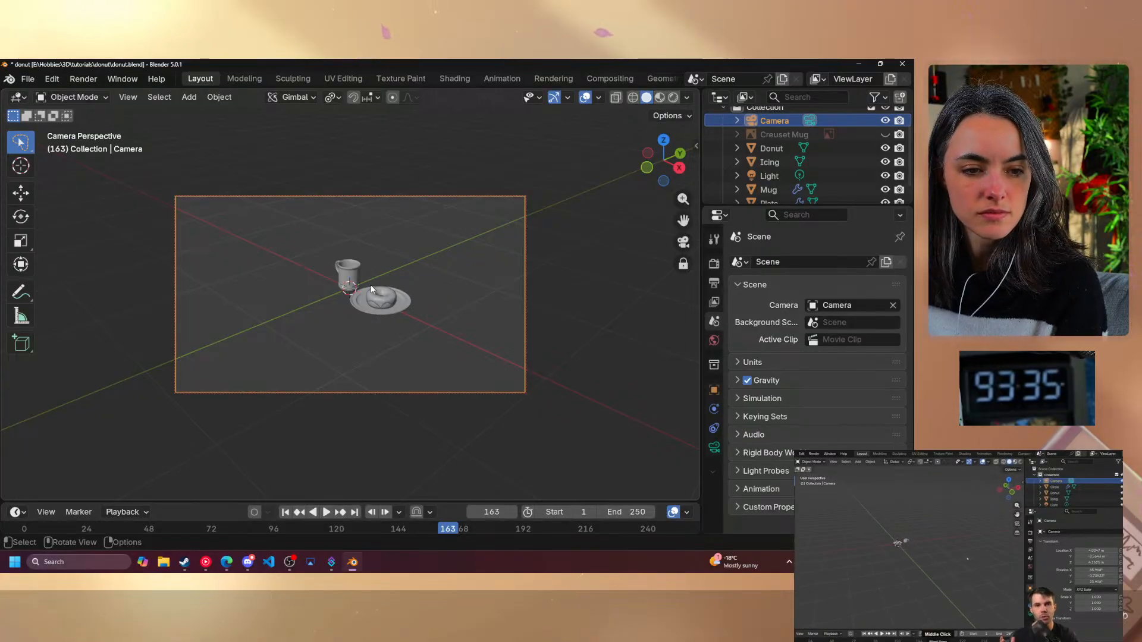
scroll(375, 280, up, 3)
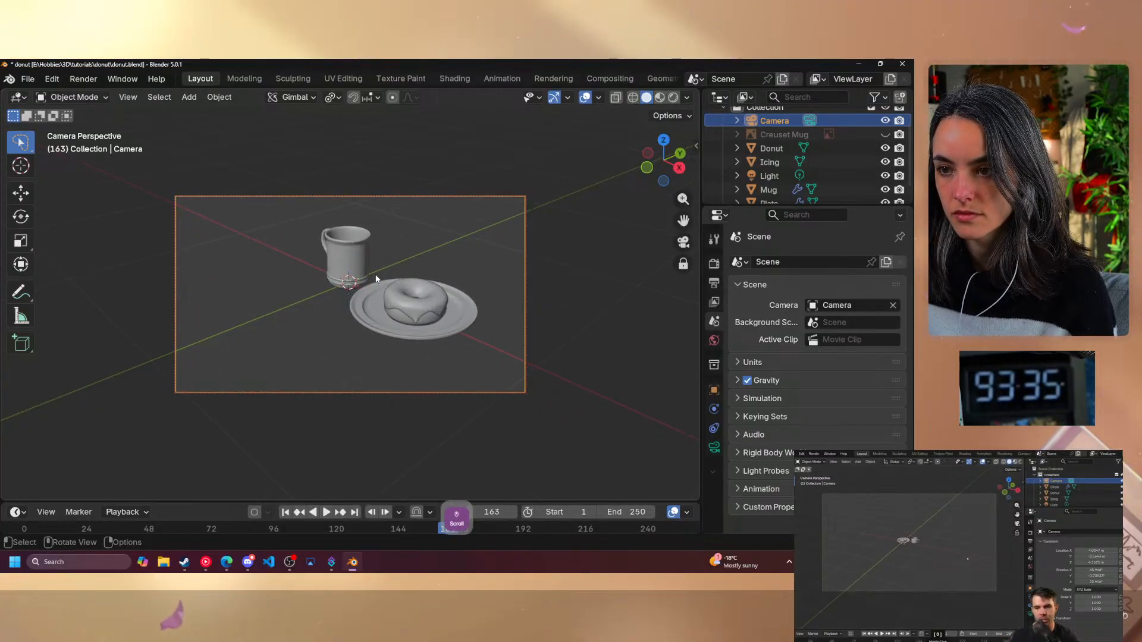
mouse_move(388, 269)
middle_down()
mouse_move(436, 263)
mouse_move(377, 276)
middle_up()
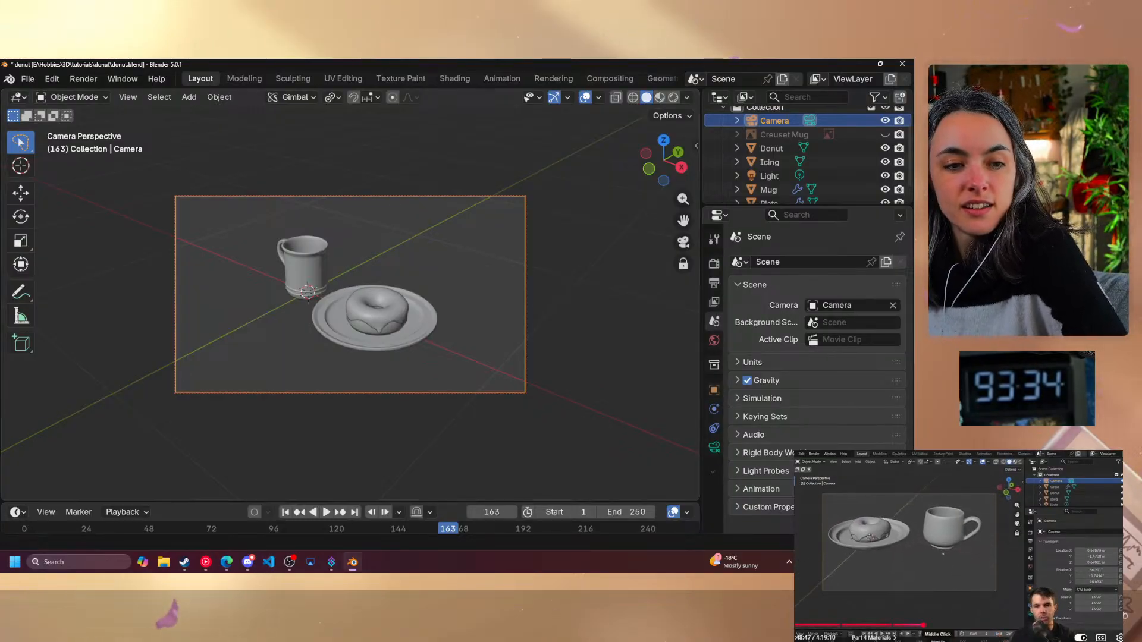
- Move the locked camera closer and orbit it slightly so the mug and donut plate fill more of the frame
click(1030, 524)
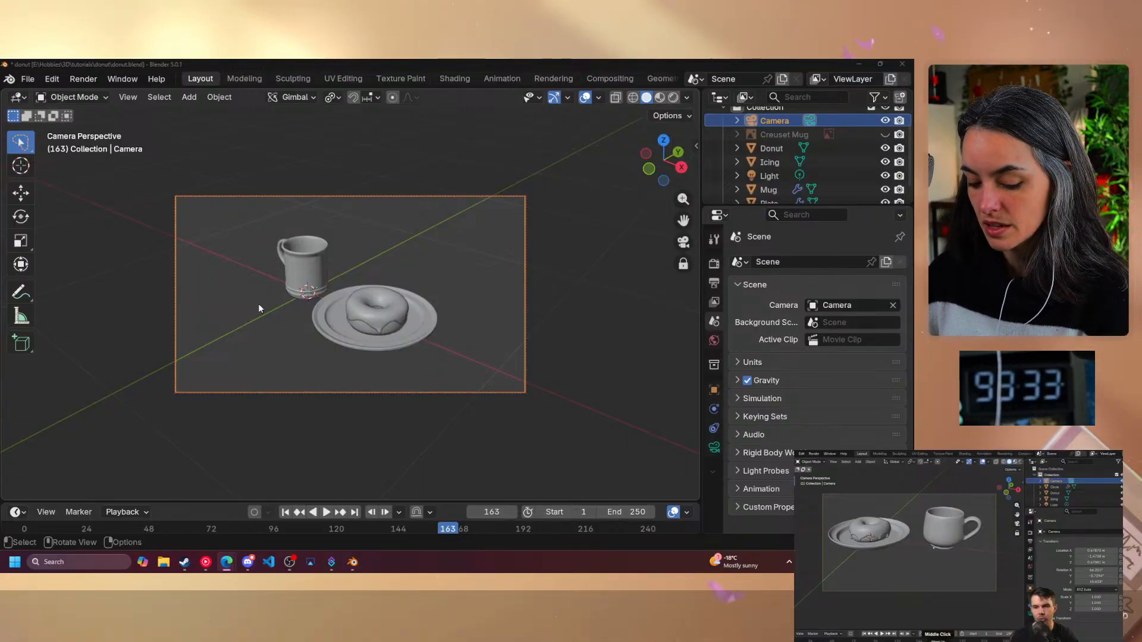
scroll(339, 263, up, 3)
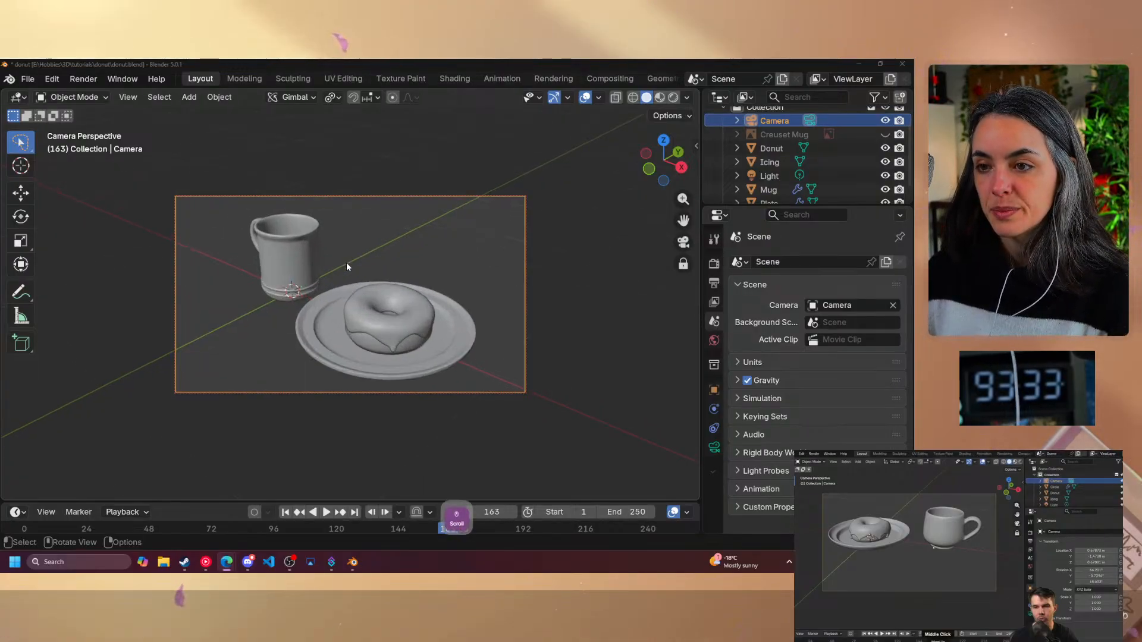
click(936, 564)
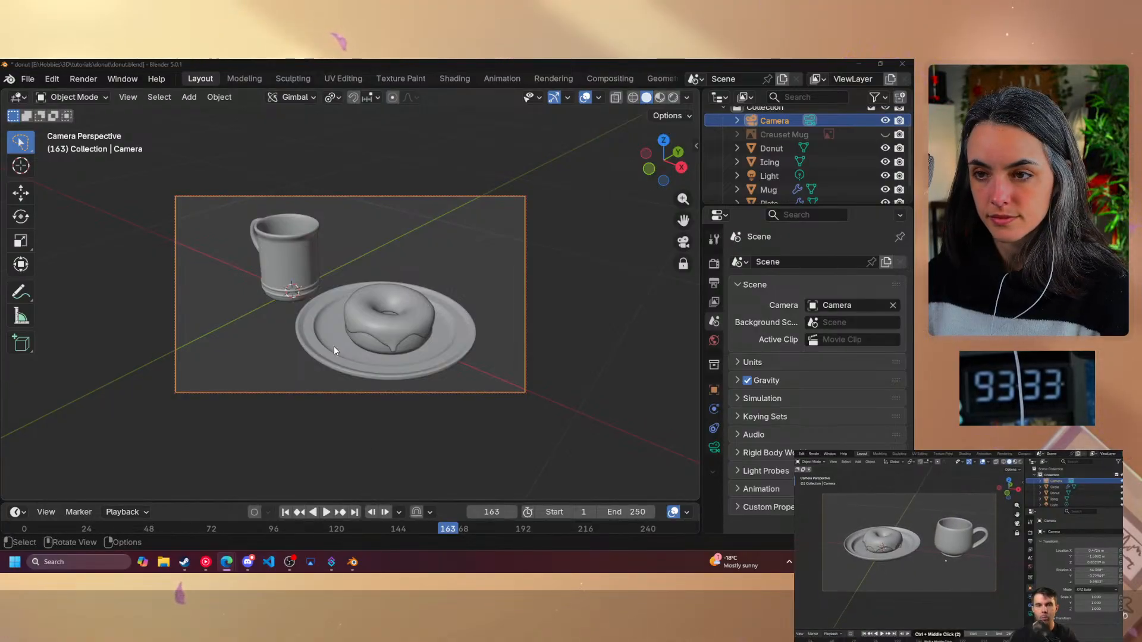
mouse_move(333, 347)
middle_down()
mouse_move(395, 354)
mouse_move(302, 349)
mouse_move(345, 351)
middle_up()
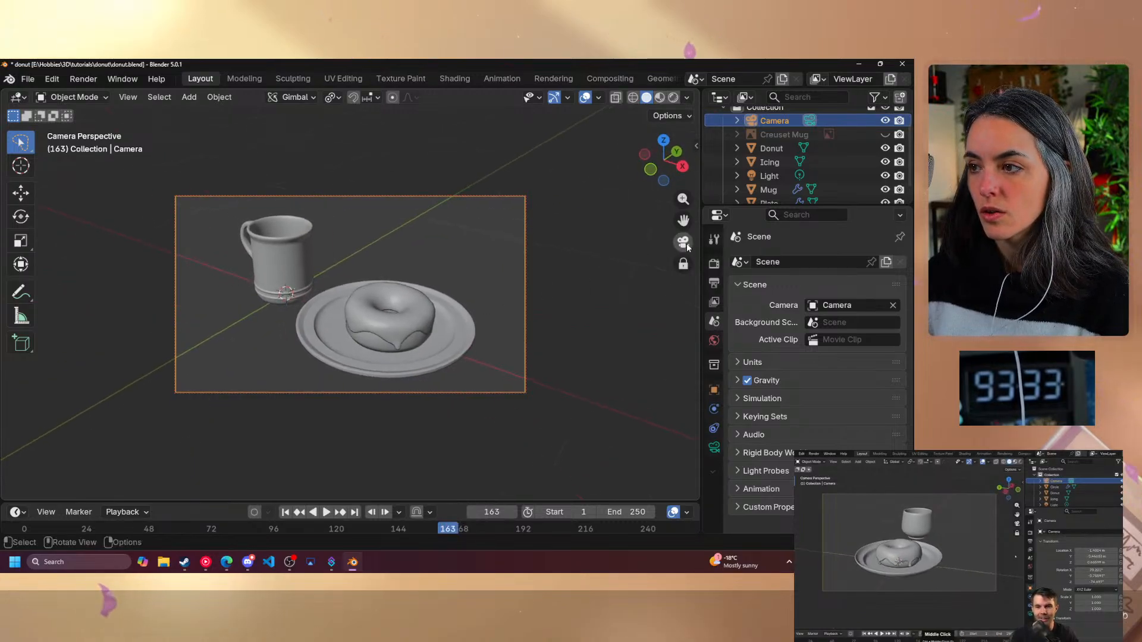
- Rotate the mug 51.6° about the Z axis so its handle points away from the donut plate, and check it through the scene camera
click(683, 242)
scroll(537, 298, down, 5)
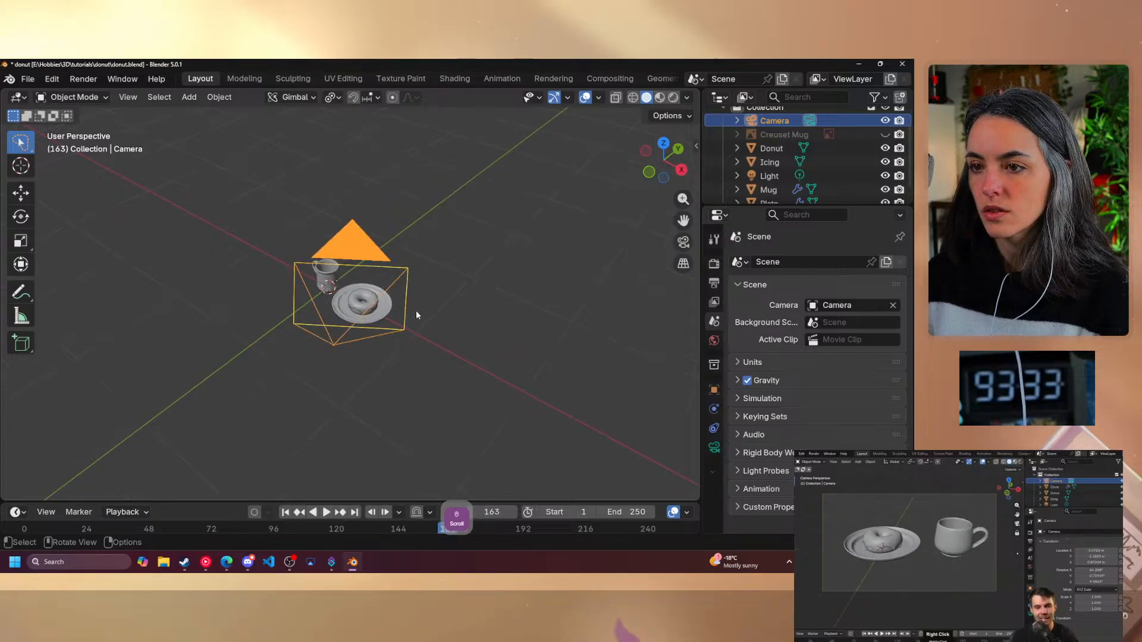
middle_drag(416, 310, 555, 284)
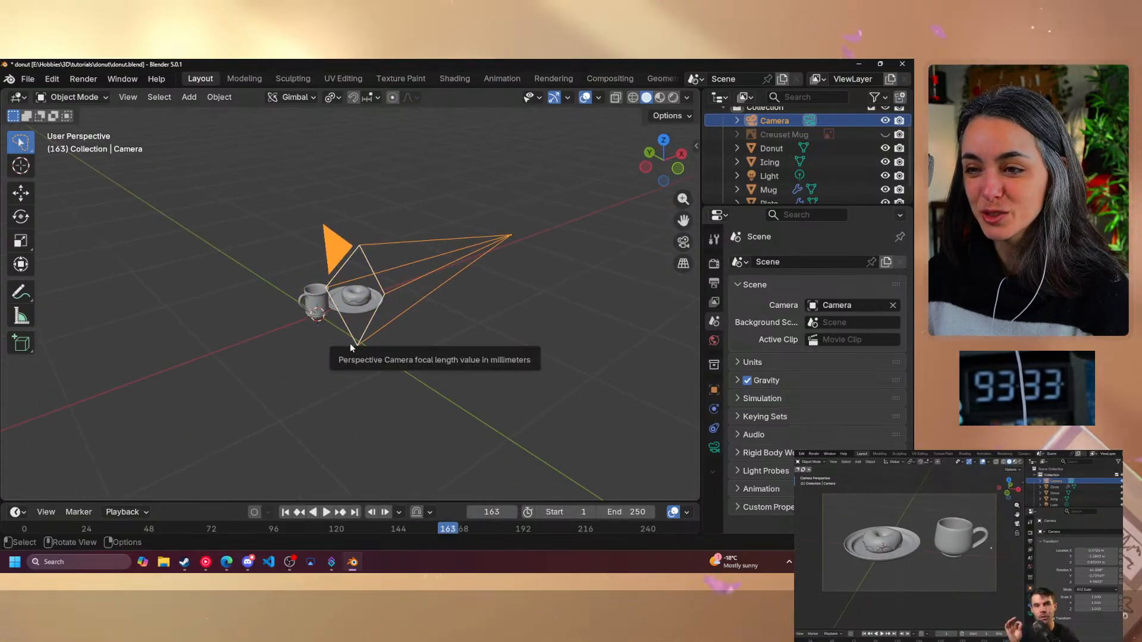
scroll(346, 296, up, 3)
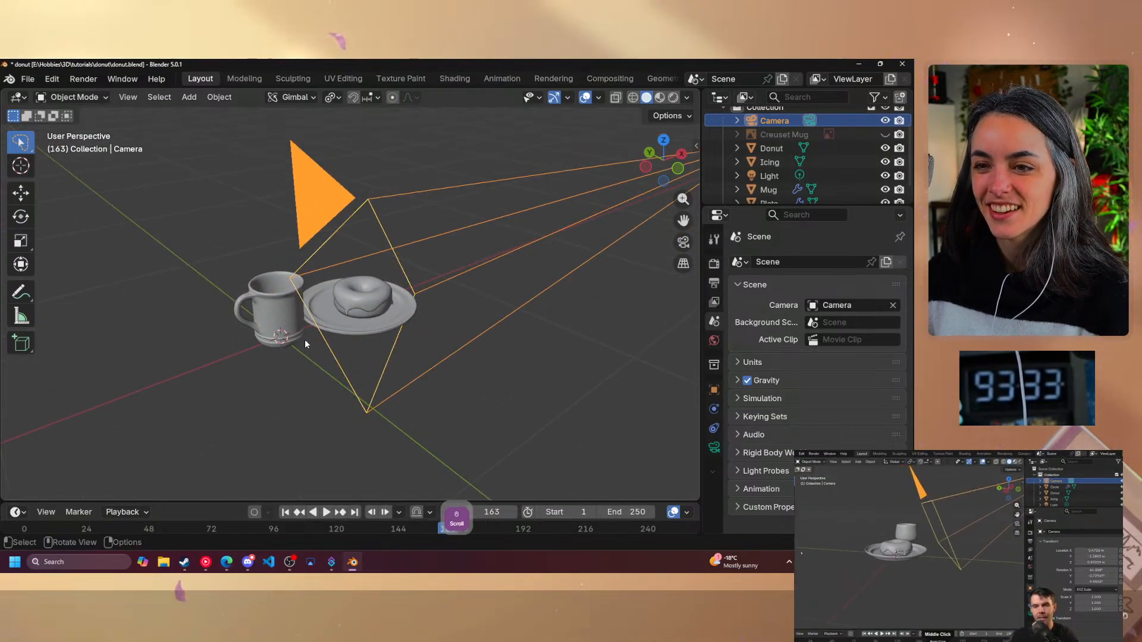
click(282, 308)
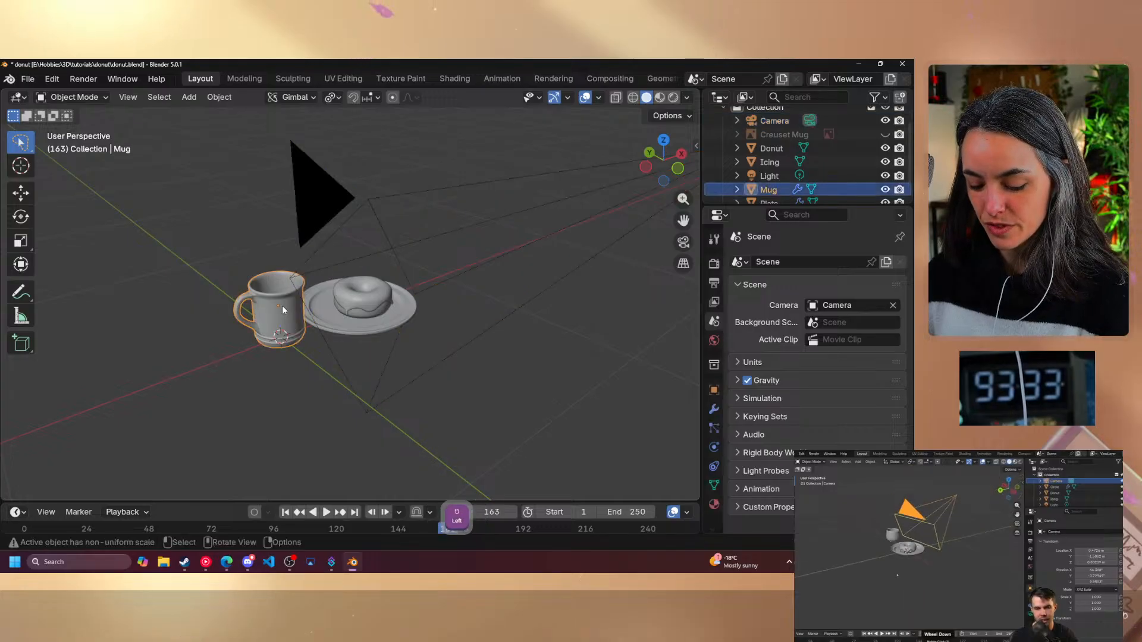
key(r)
key(z)
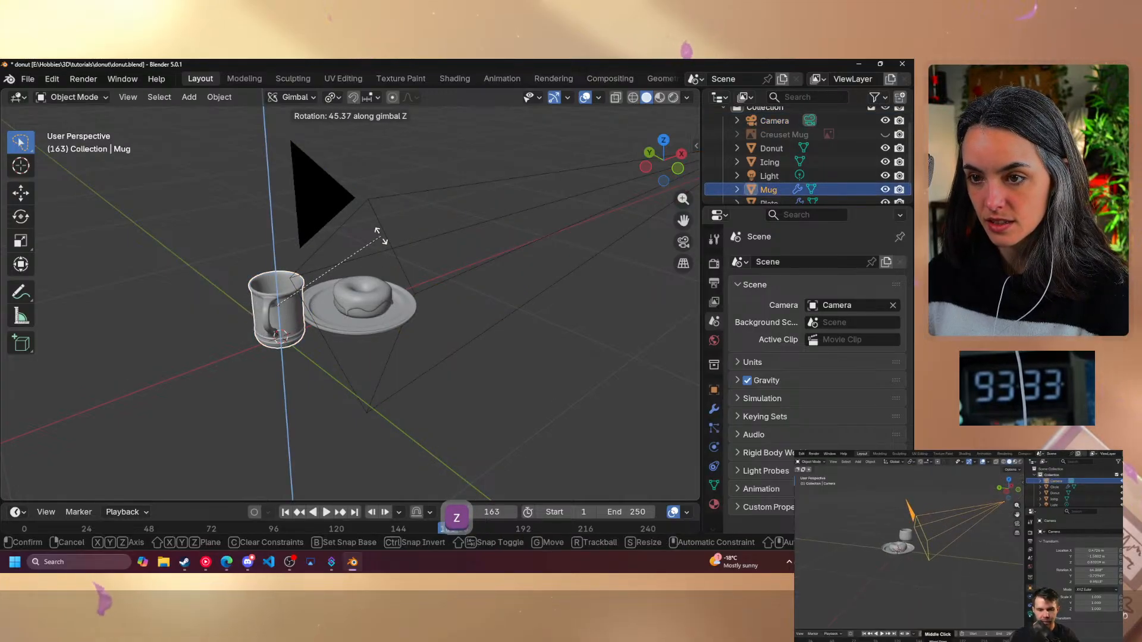
click(370, 226)
middle_drag(692, 243, 669, 249)
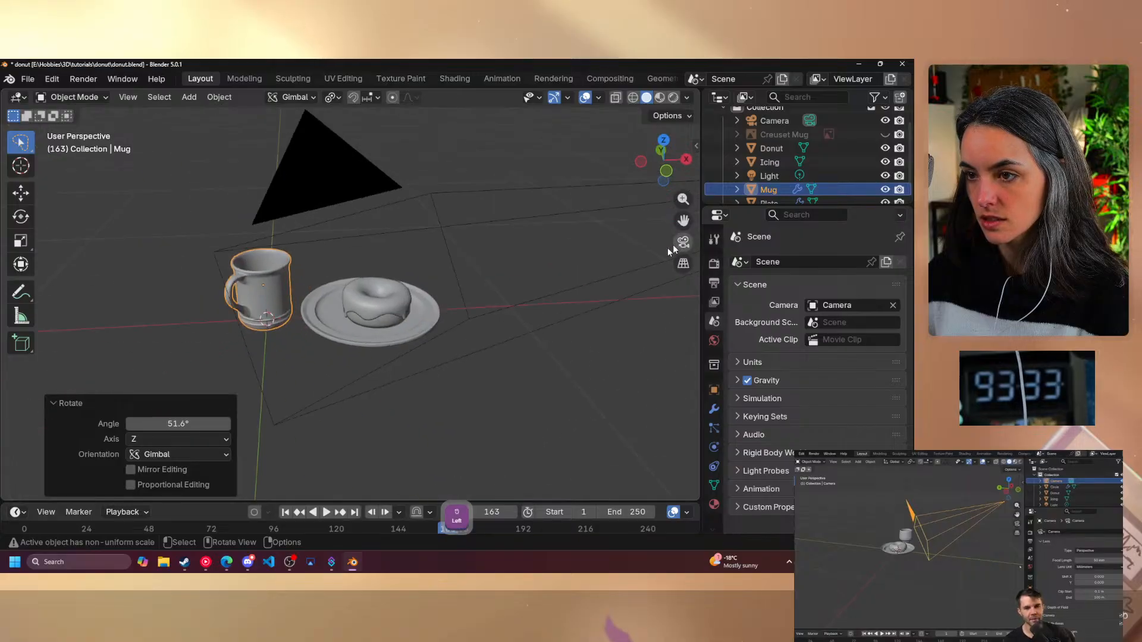
click(681, 243)
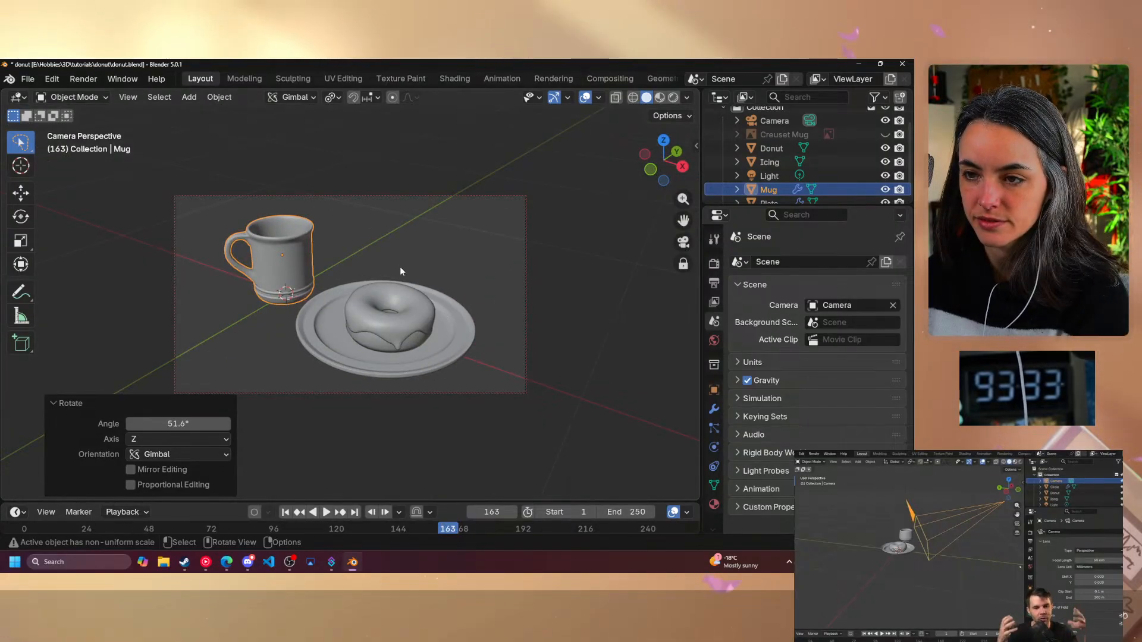
click(683, 244)
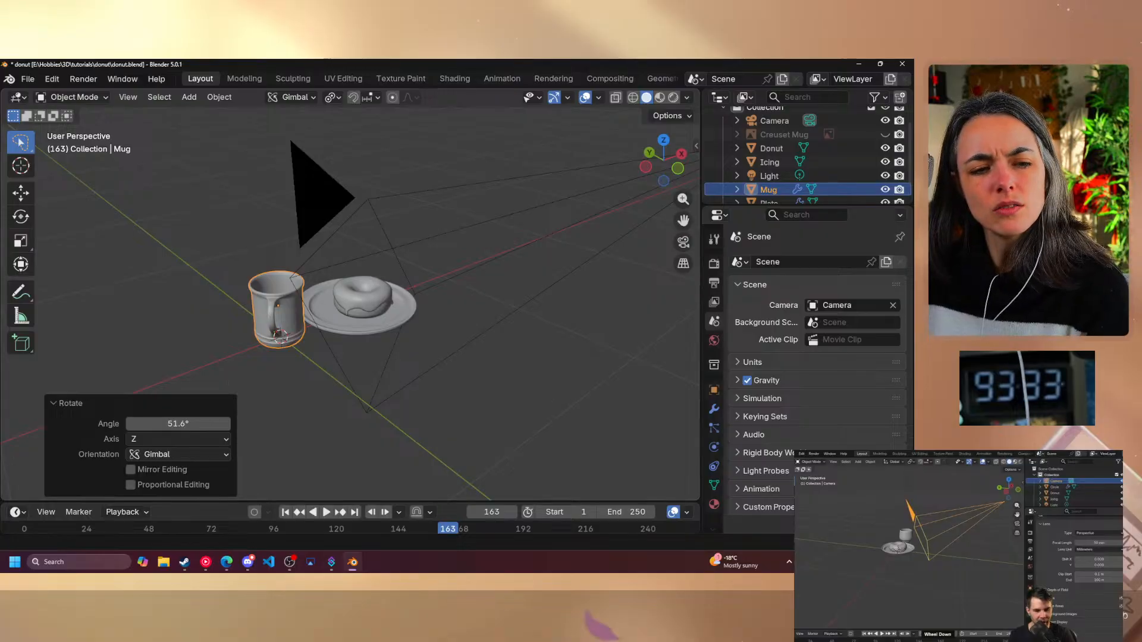
click(456, 517)
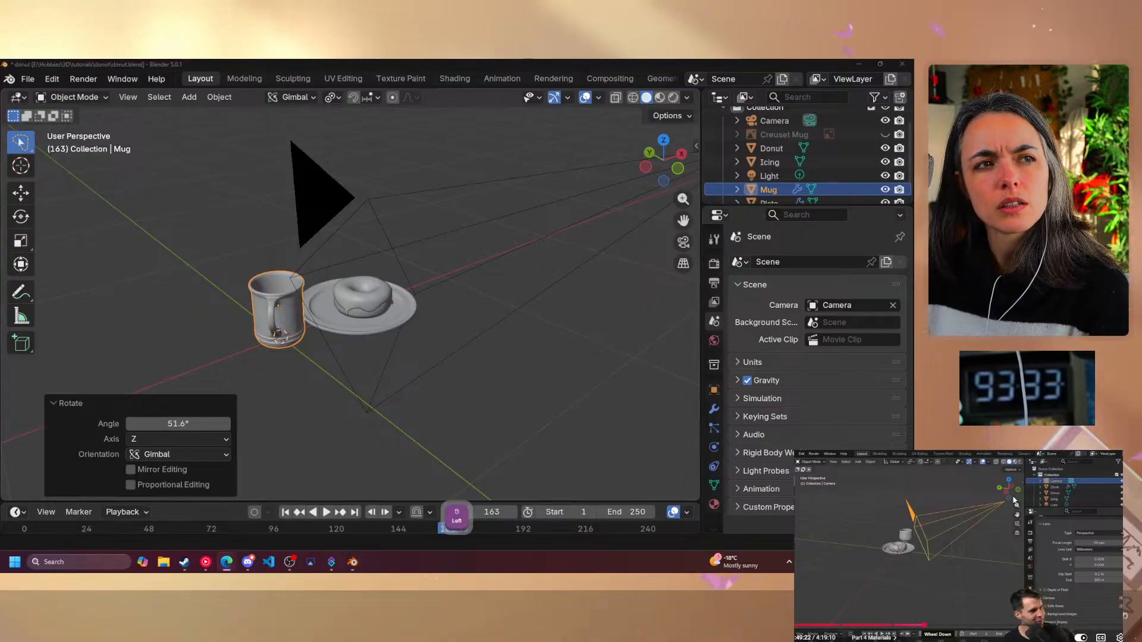
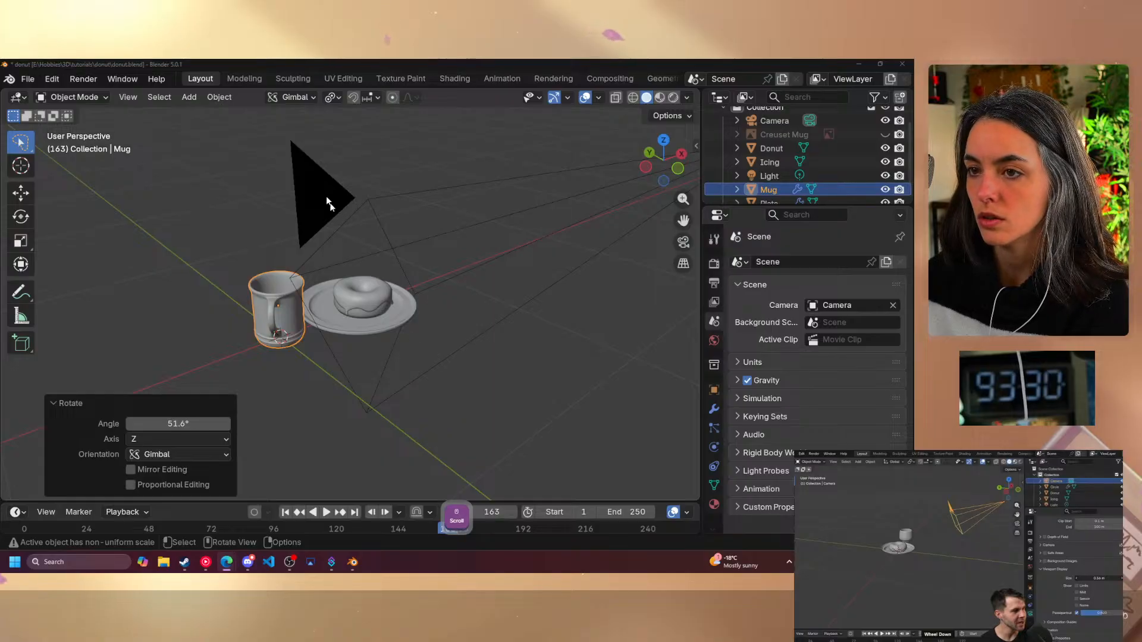
- Select the camera and reduce its viewport display size to 0.31 m in its data settings
click(319, 194)
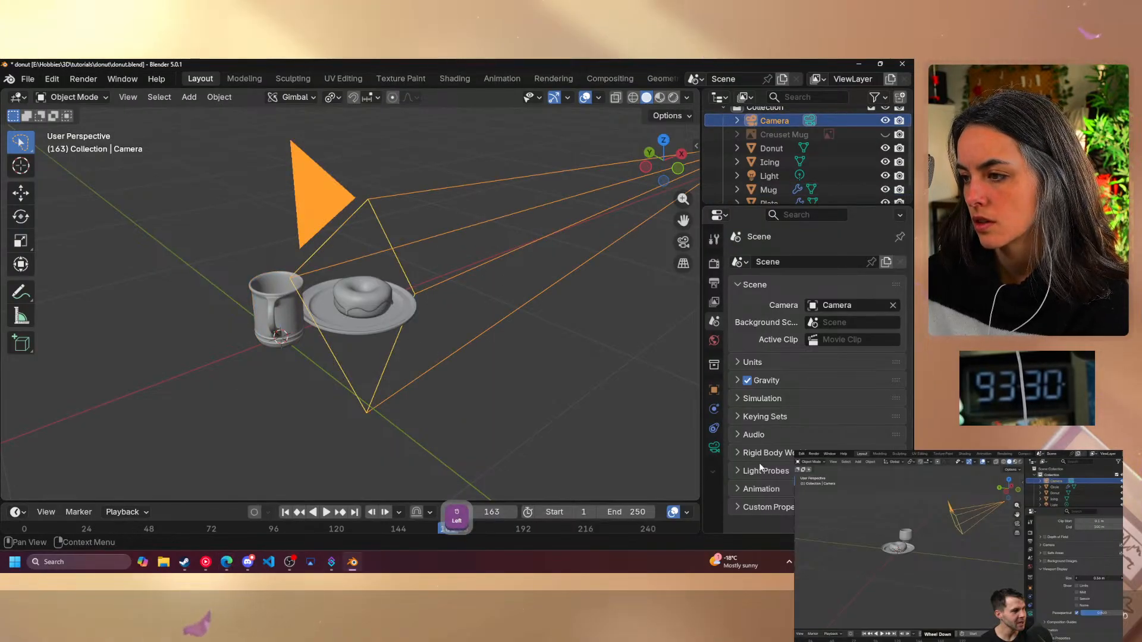
scroll(763, 463, down, 2)
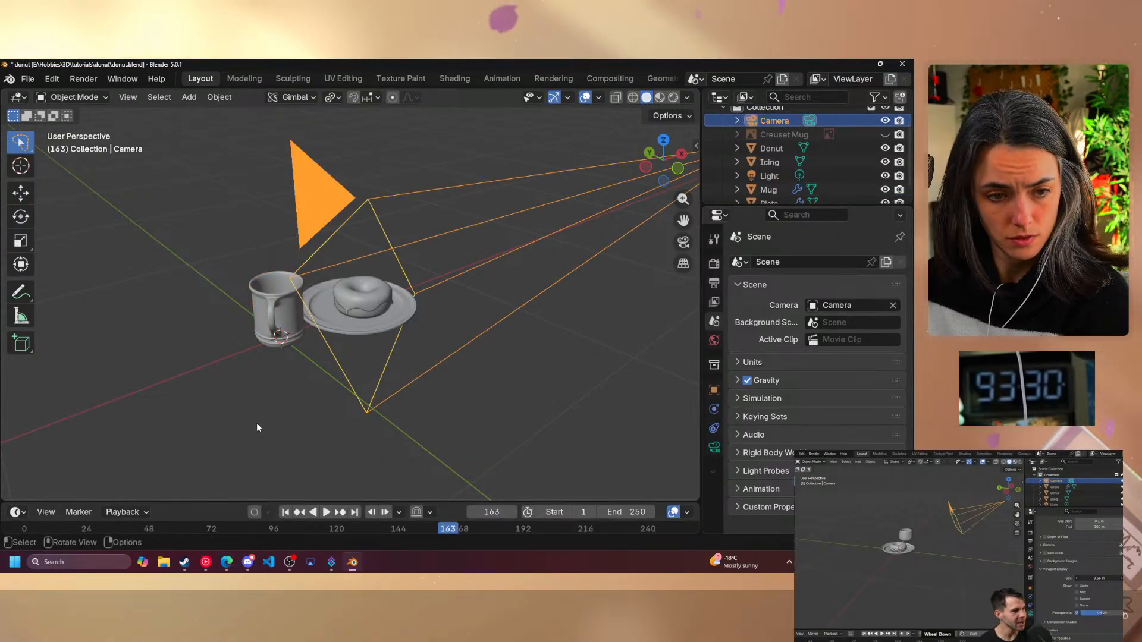
click(714, 447)
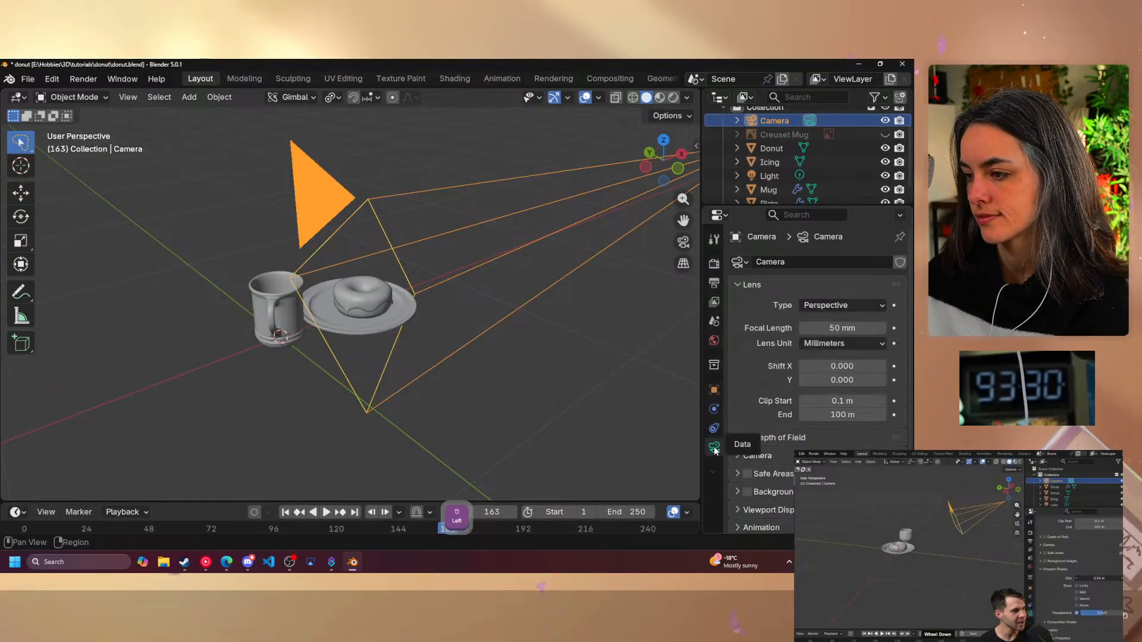
scroll(812, 436, down, 2)
click(738, 489)
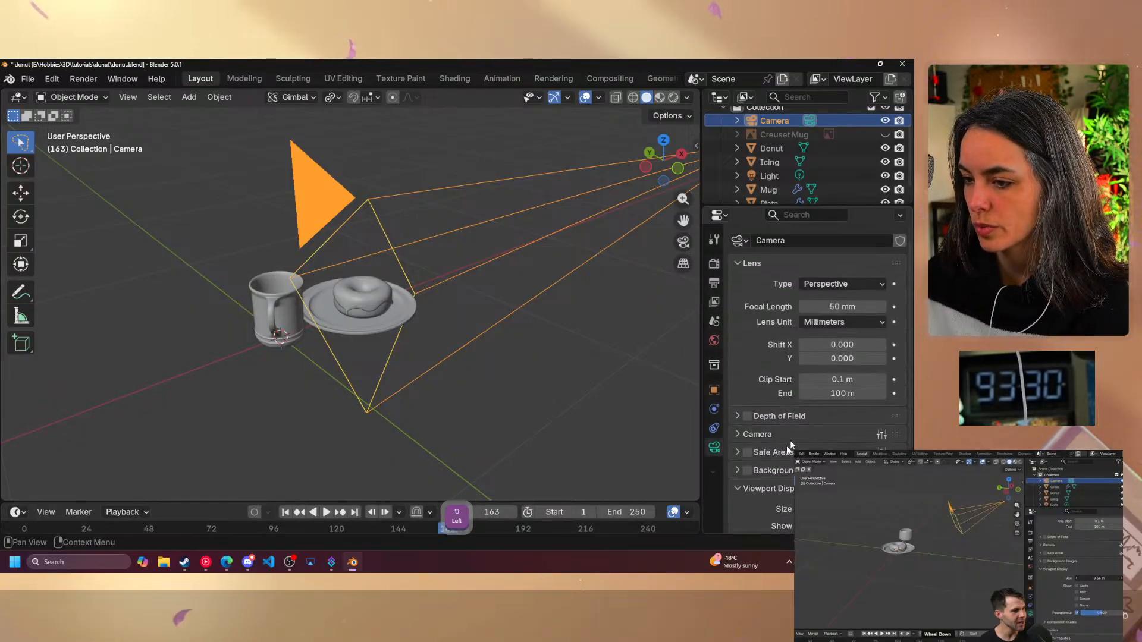
scroll(820, 427, down, 3)
drag(863, 423, 832, 423)
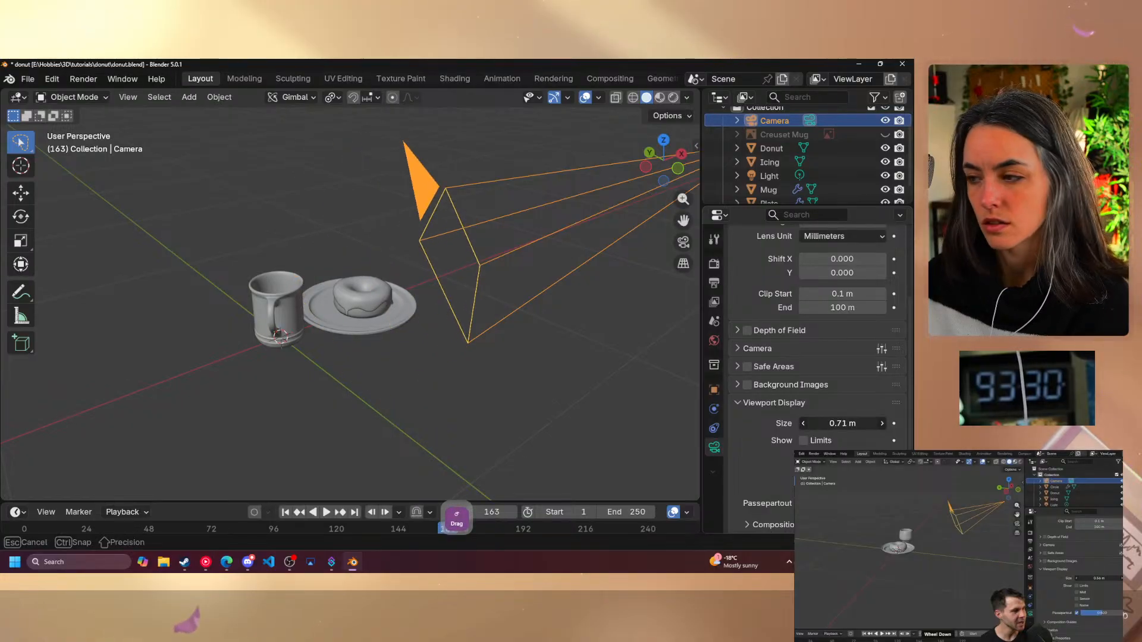
click(687, 244)
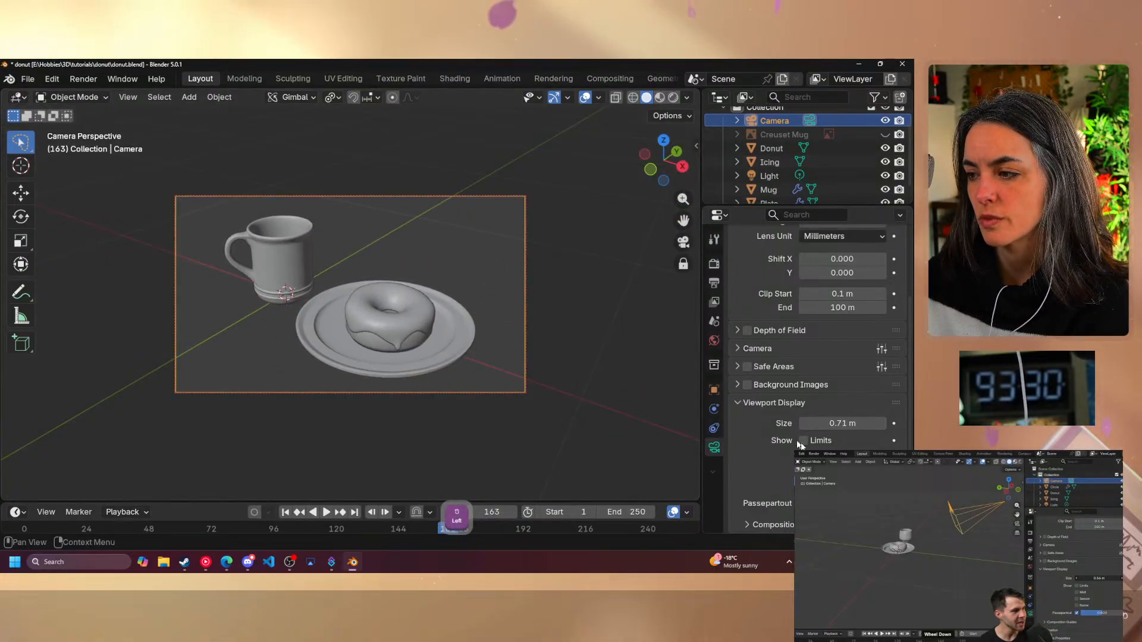
drag(842, 423, 815, 423)
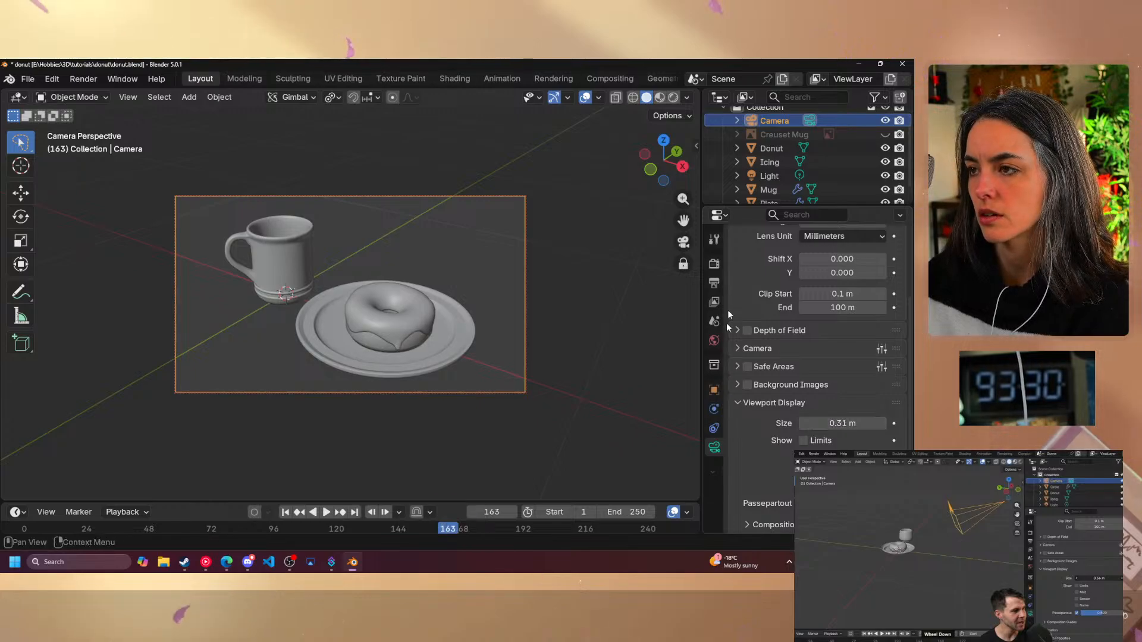
click(683, 242)
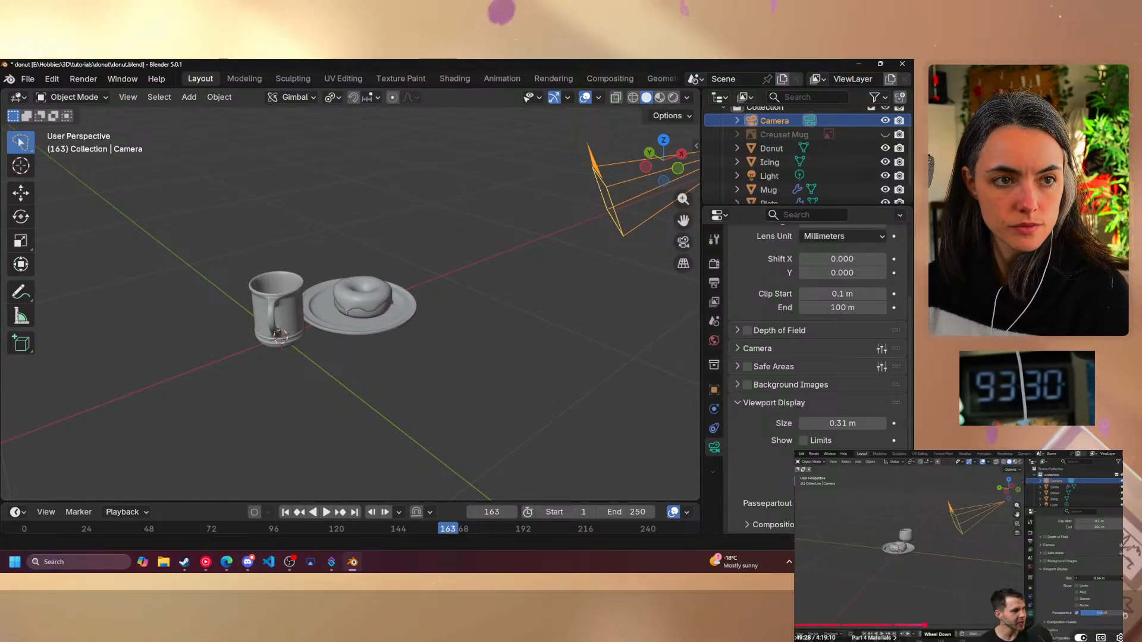
- Render the mug and donut plate through the scene camera, and close the render result
click(977, 524)
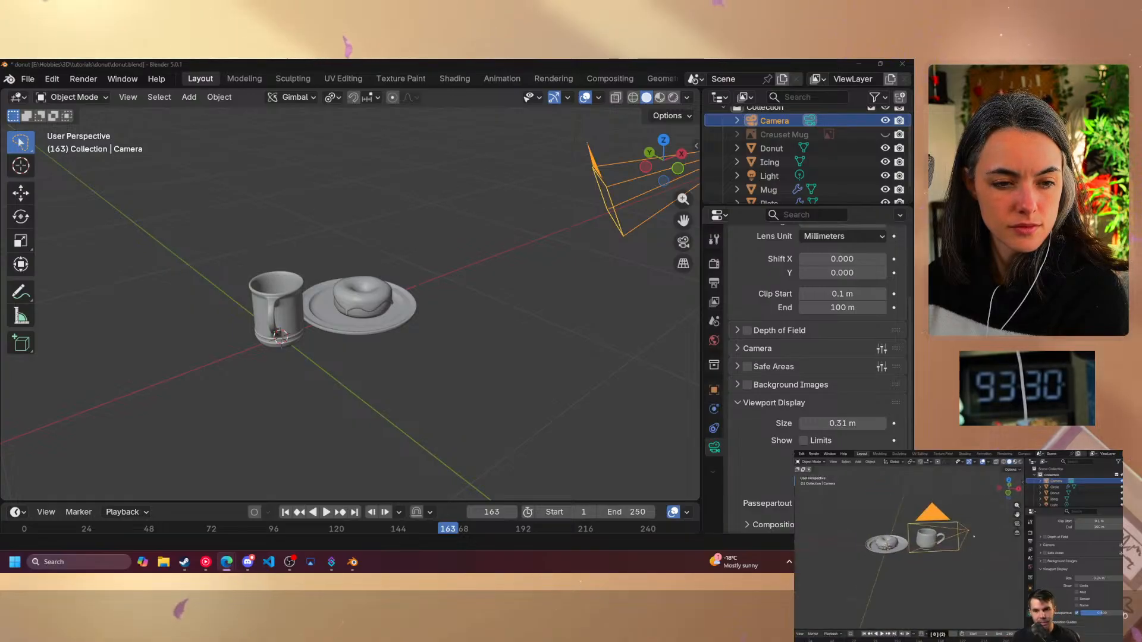
click(457, 519)
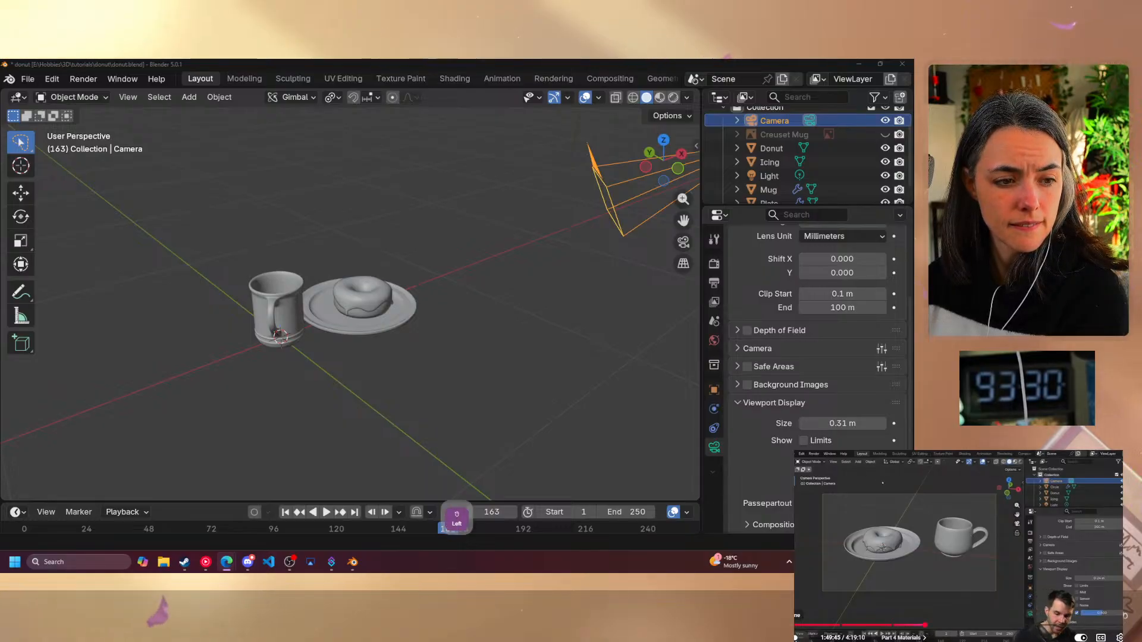
click(1005, 591)
click(488, 98)
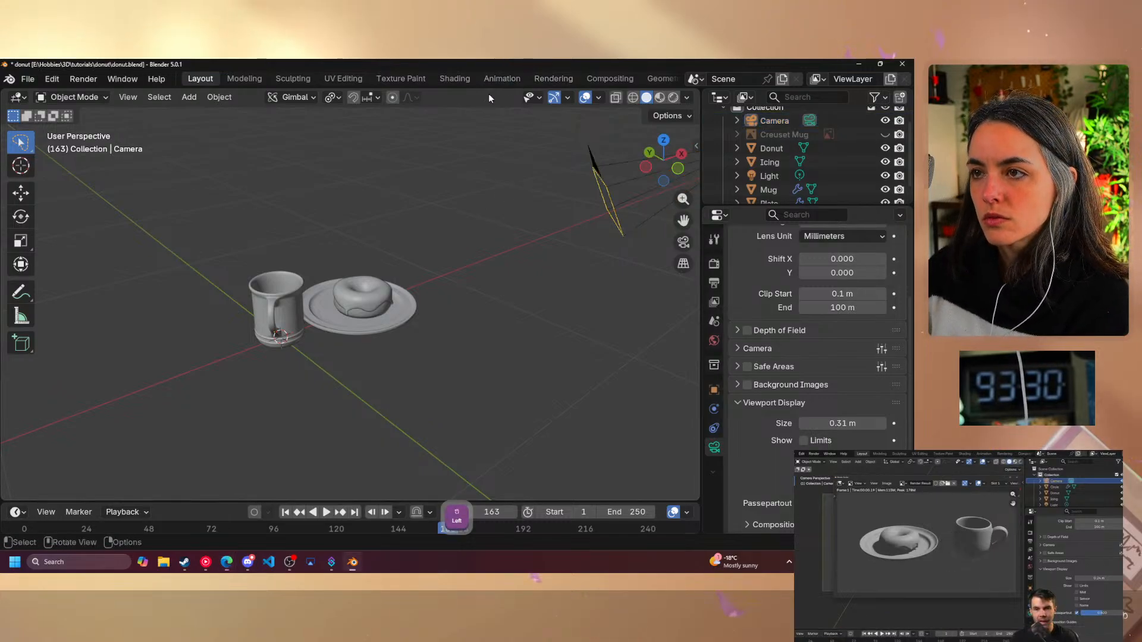
key(F12)
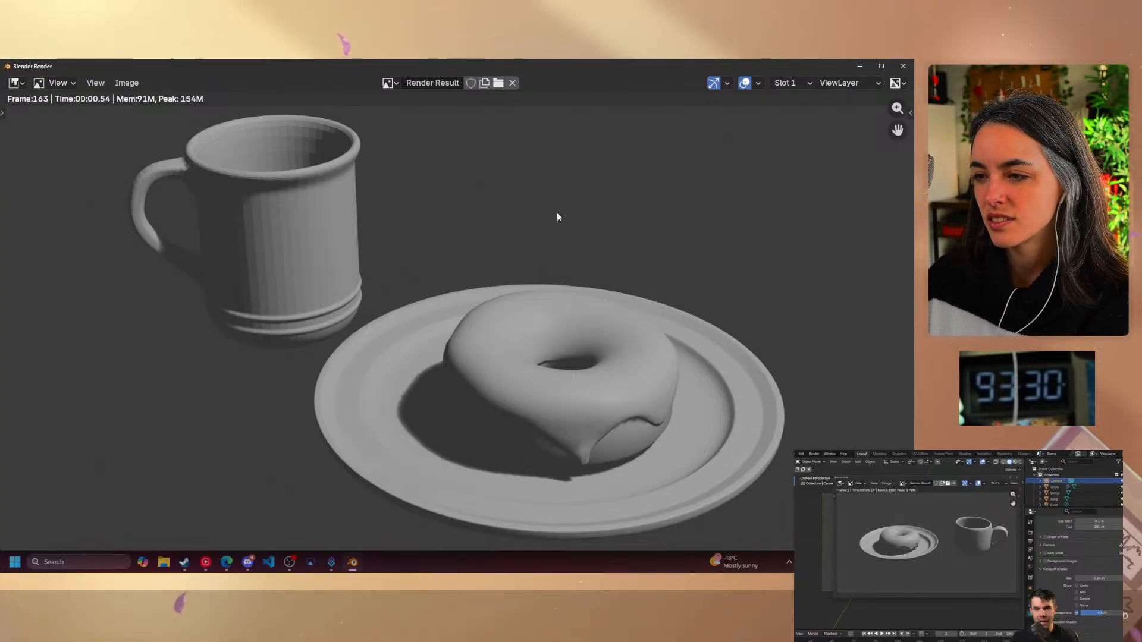
click(910, 68)
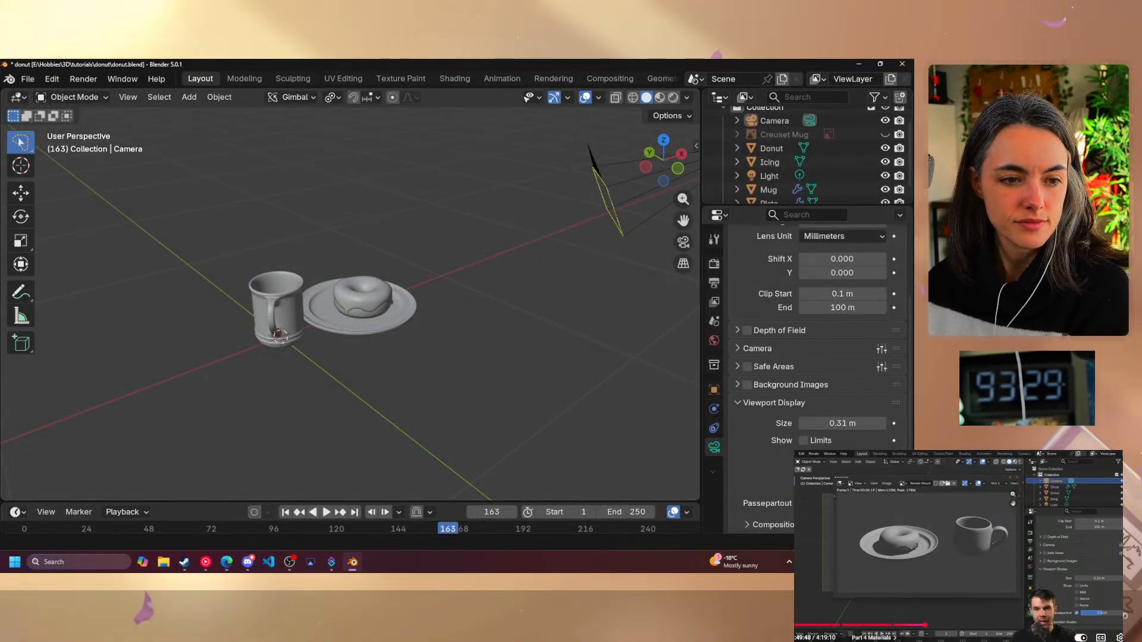
click(965, 544)
click(965, 545)
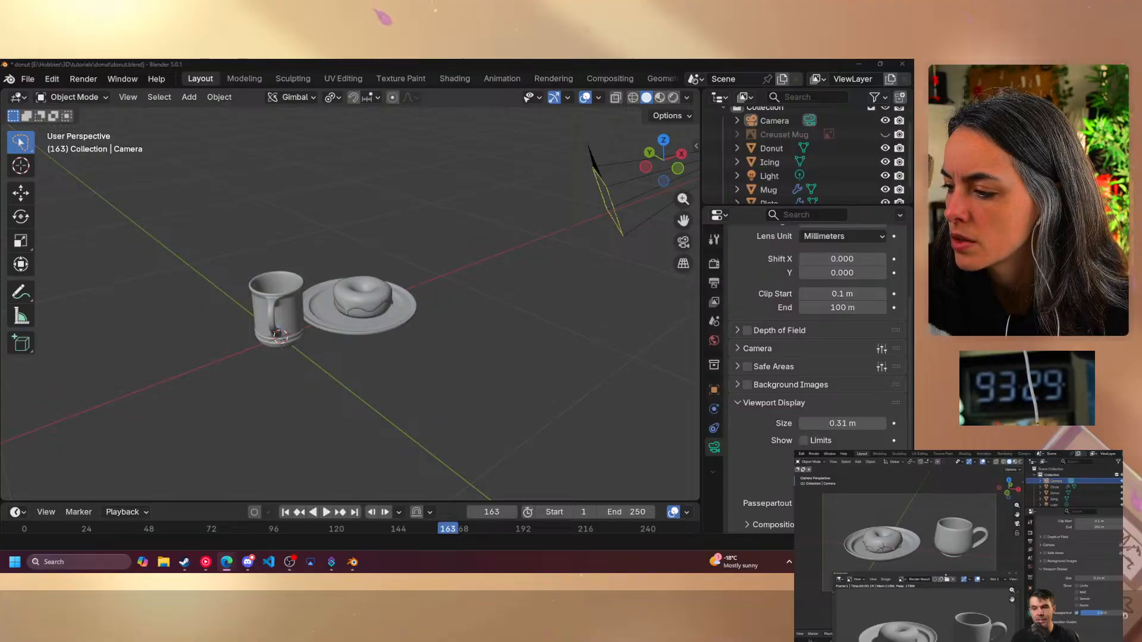
mouse_move(961, 544)
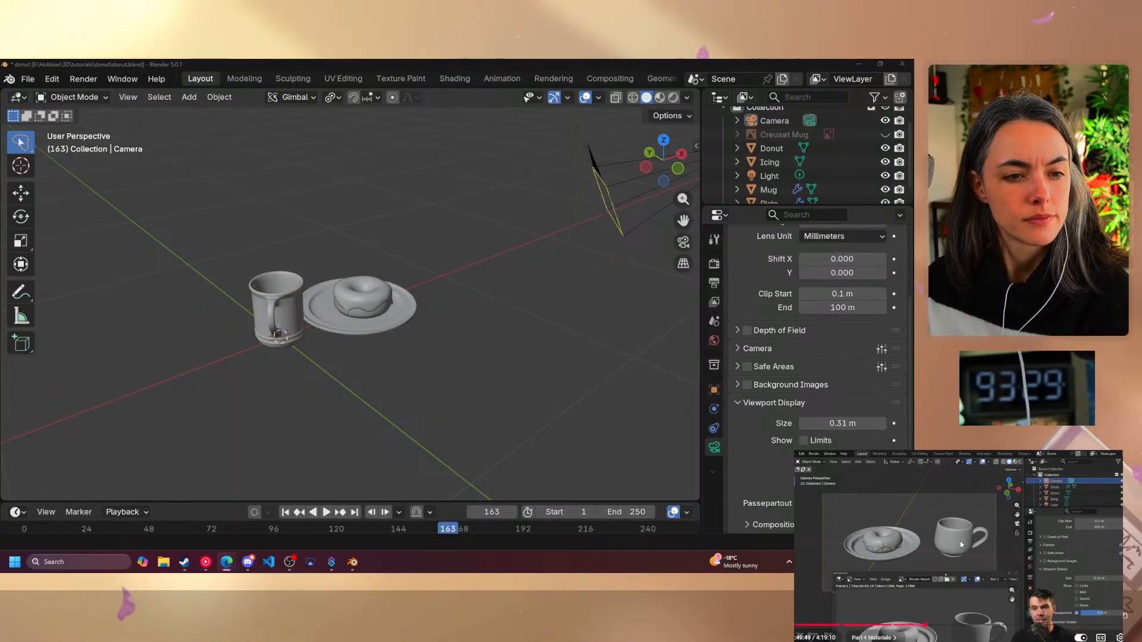
click(962, 530)
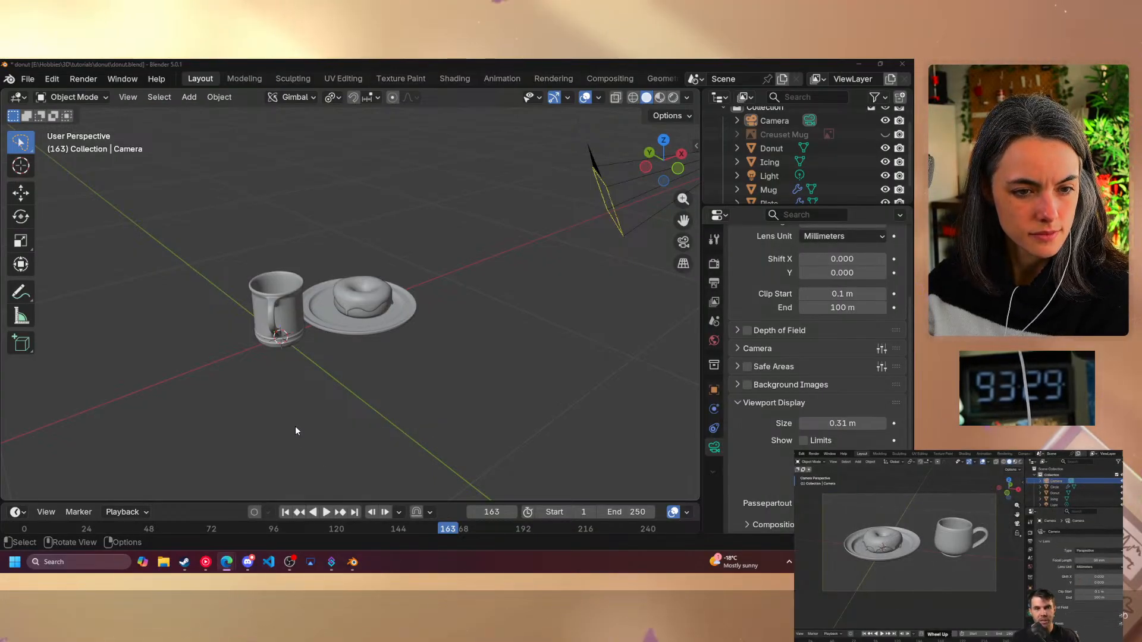
- Collapse the Sampling options in the scene's EEVEE render settings and enable Raytracing
click(714, 263)
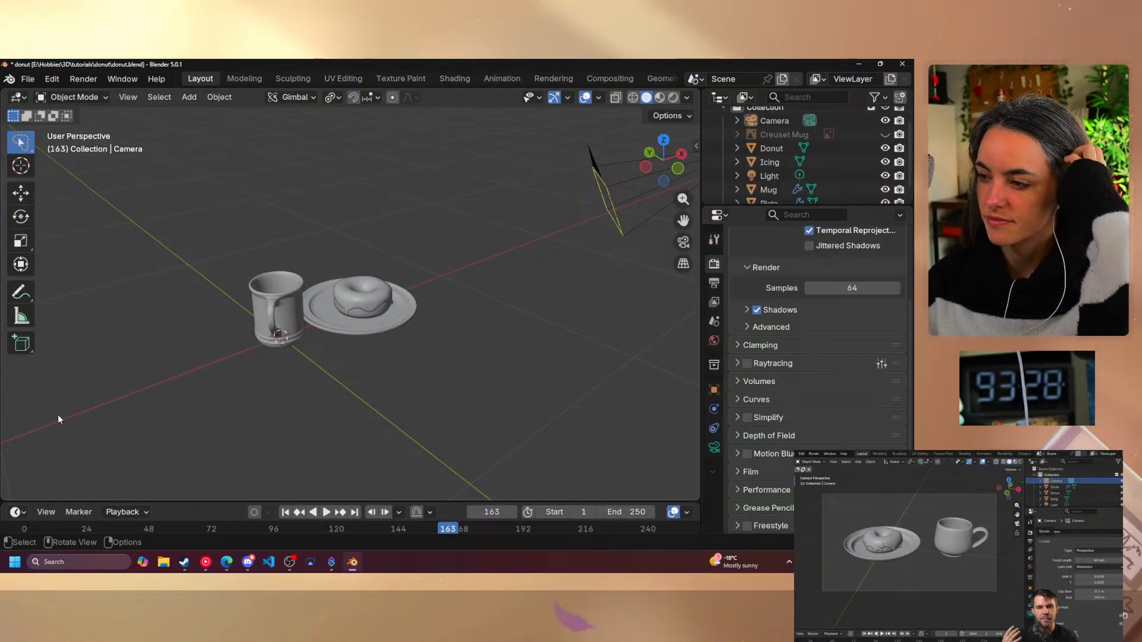
click(886, 559)
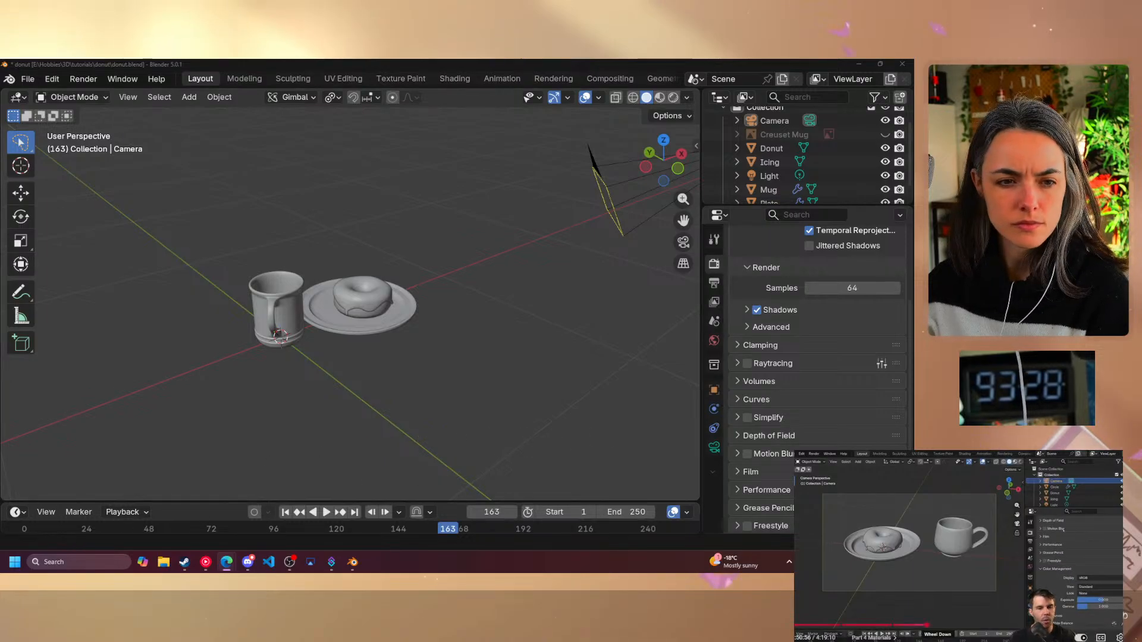
click(993, 553)
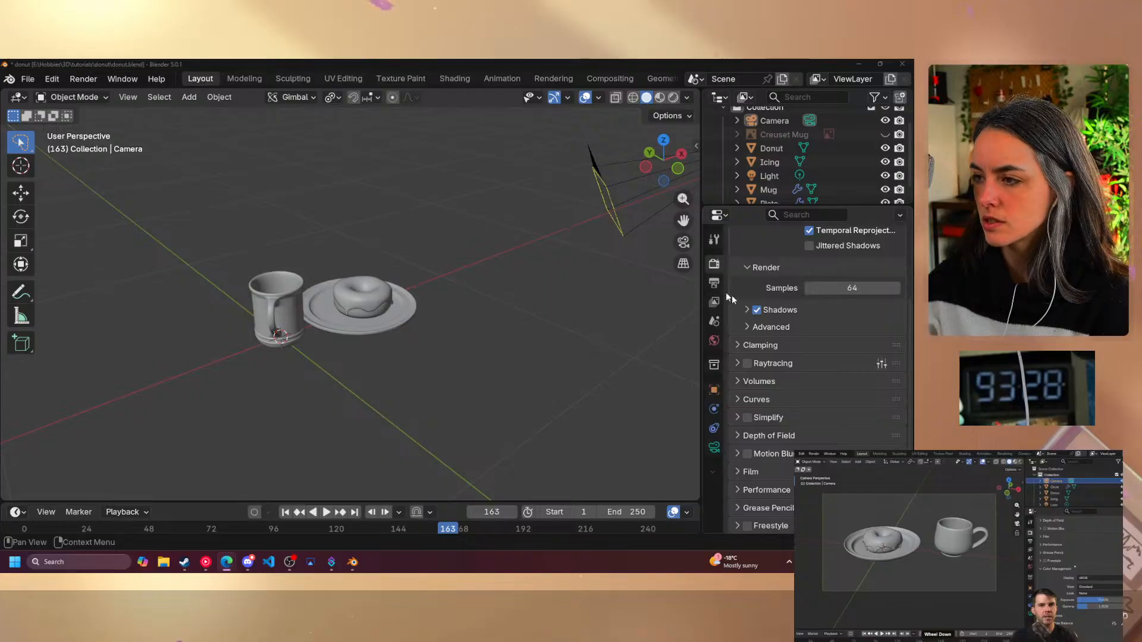
scroll(793, 316, up, 5)
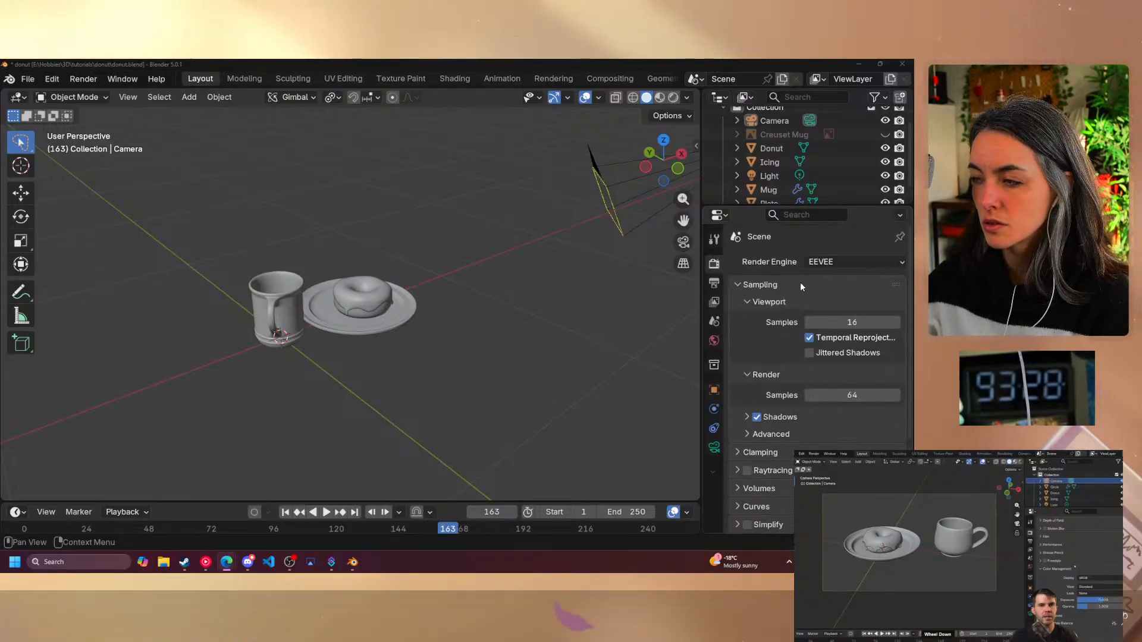
click(869, 262)
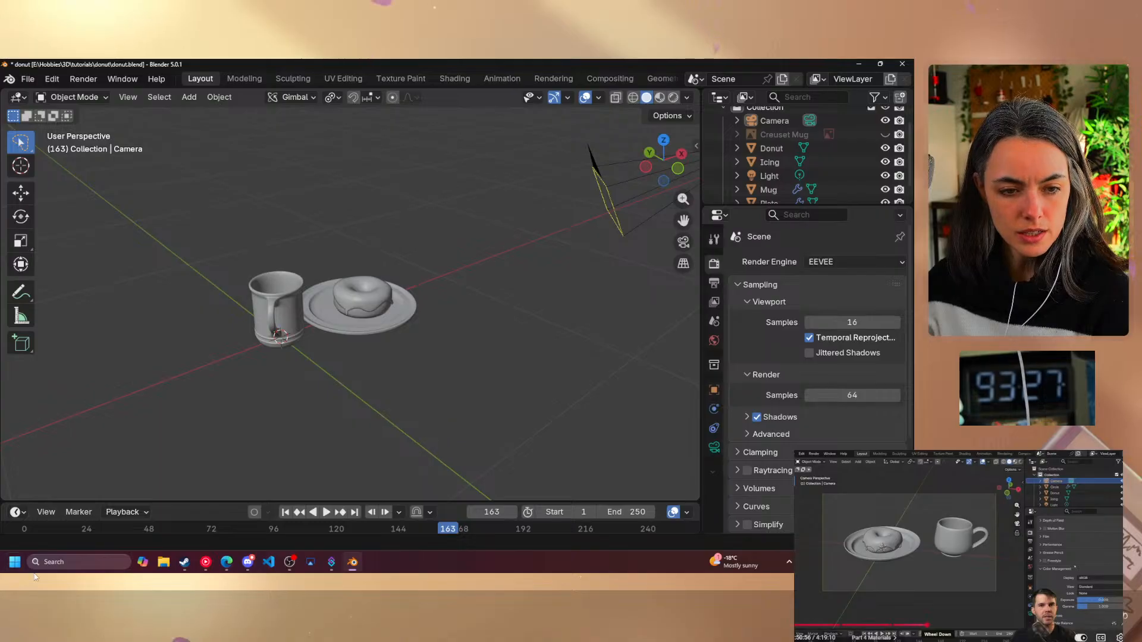
click(966, 543)
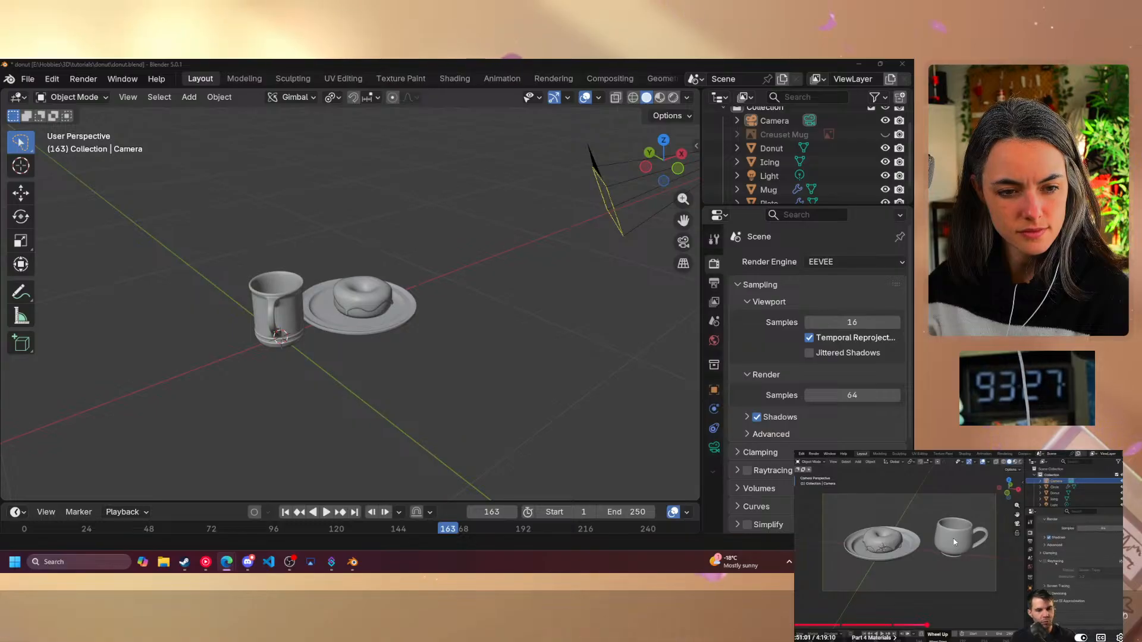
click(738, 285)
click(736, 321)
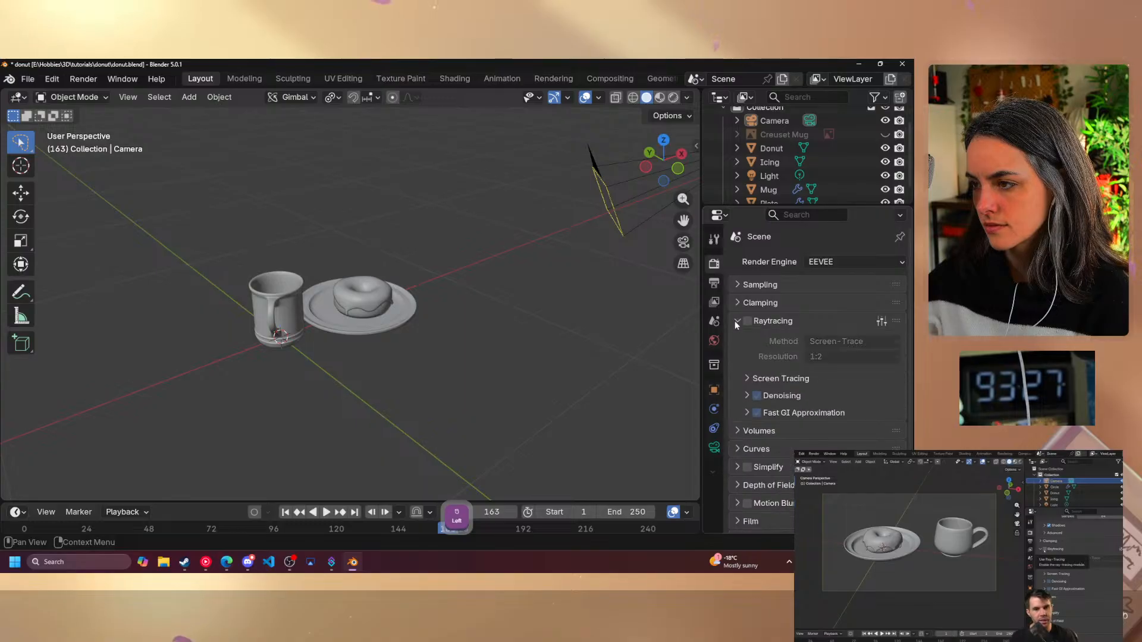
click(747, 322)
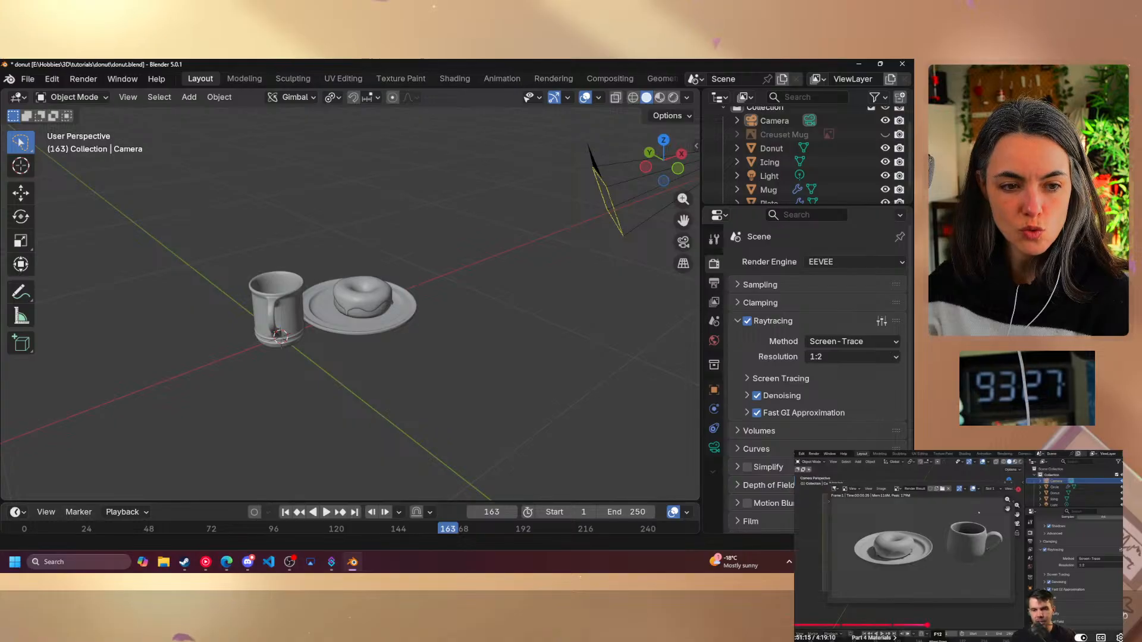
click(453, 527)
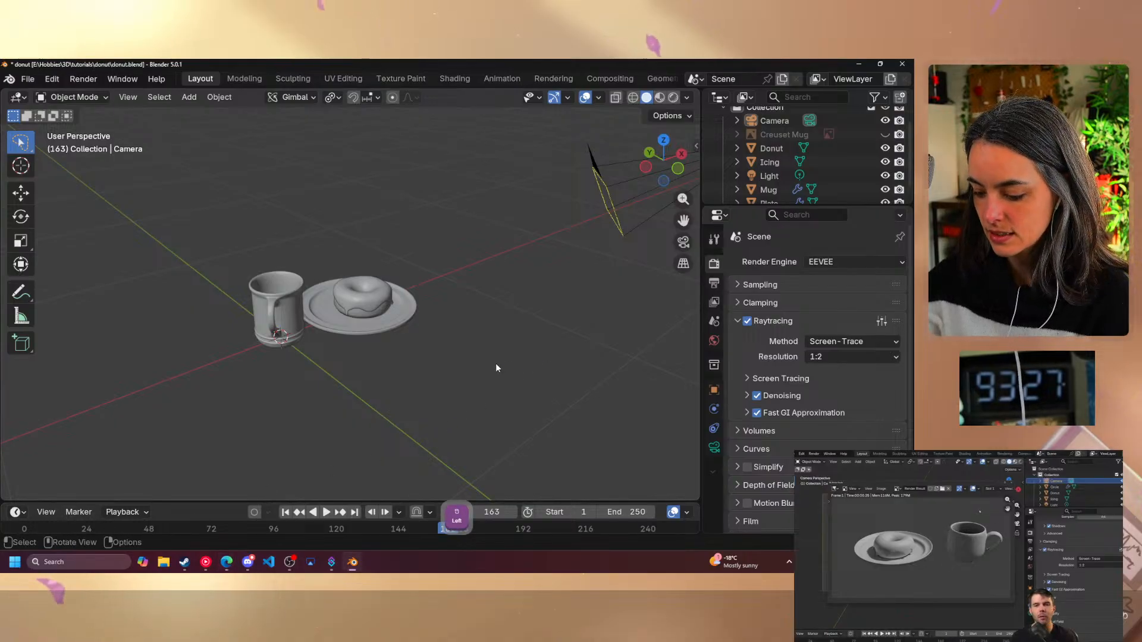
- Render the mug and donut plate with Raytracing enabled, and close the render result
key(F12)
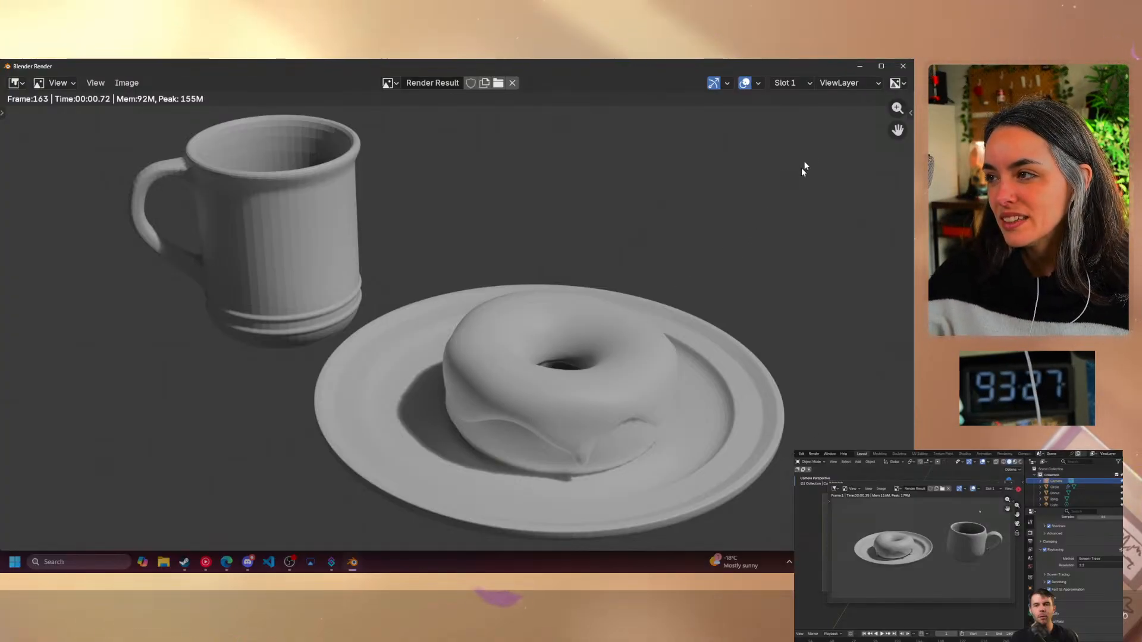
click(903, 66)
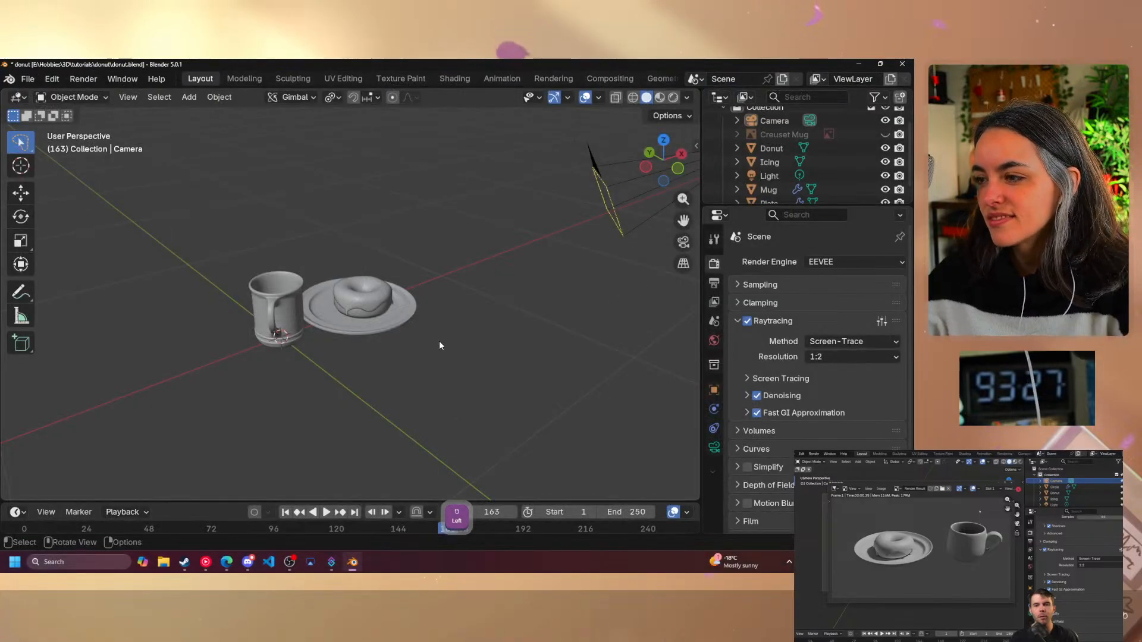
click(916, 545)
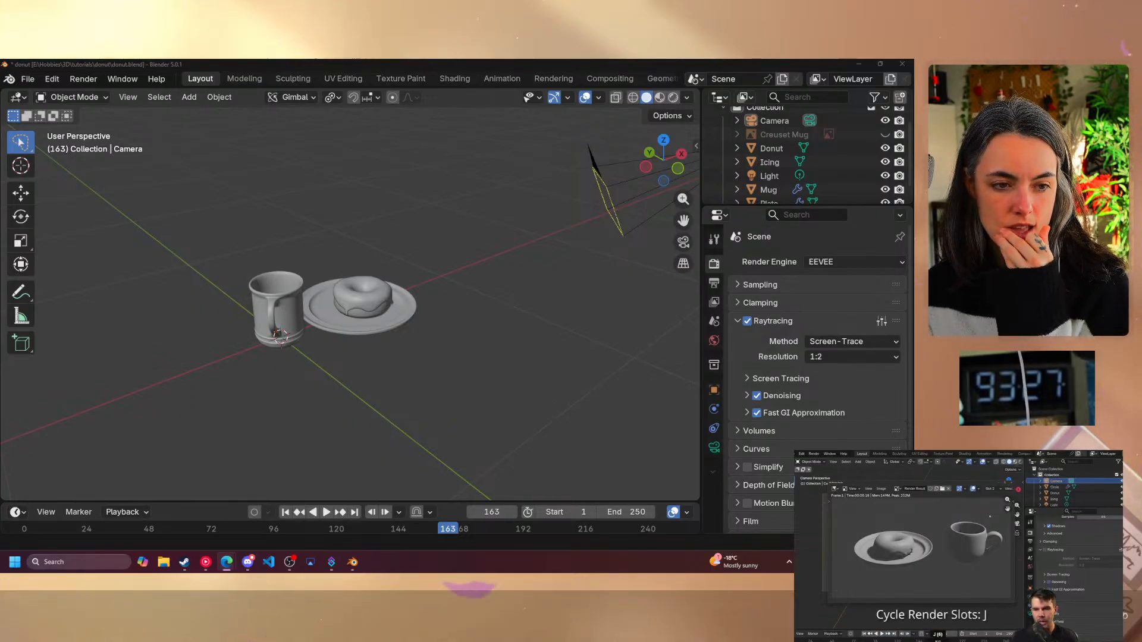
click(958, 549)
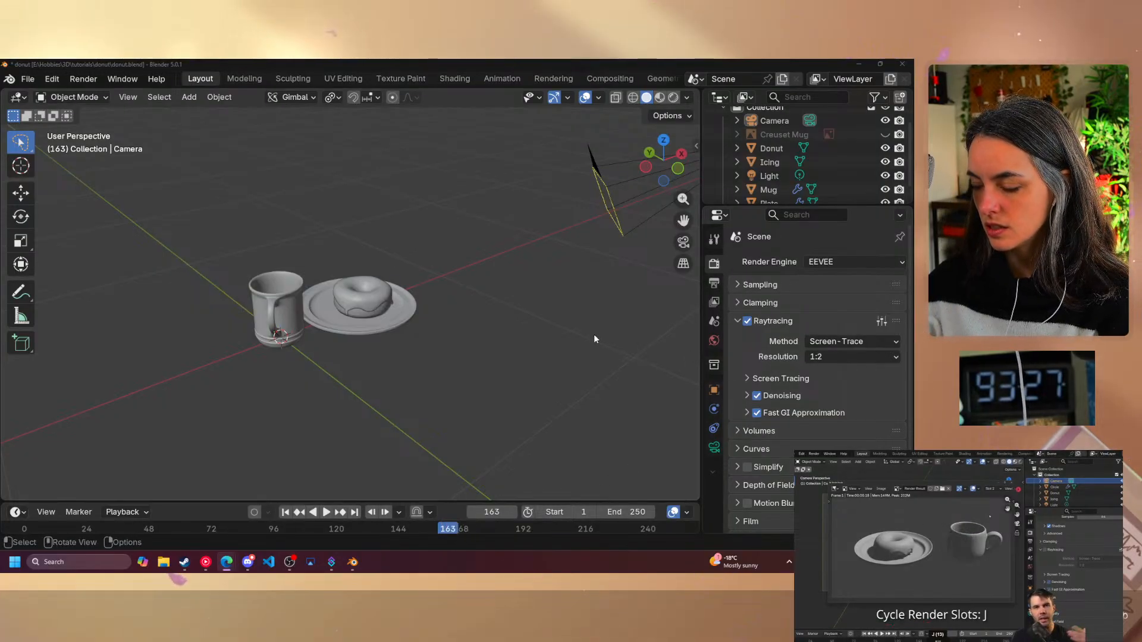
- Reopen and close the last render result, and render the scene again into Slot 1 with Raytracing enabled
key(F11)
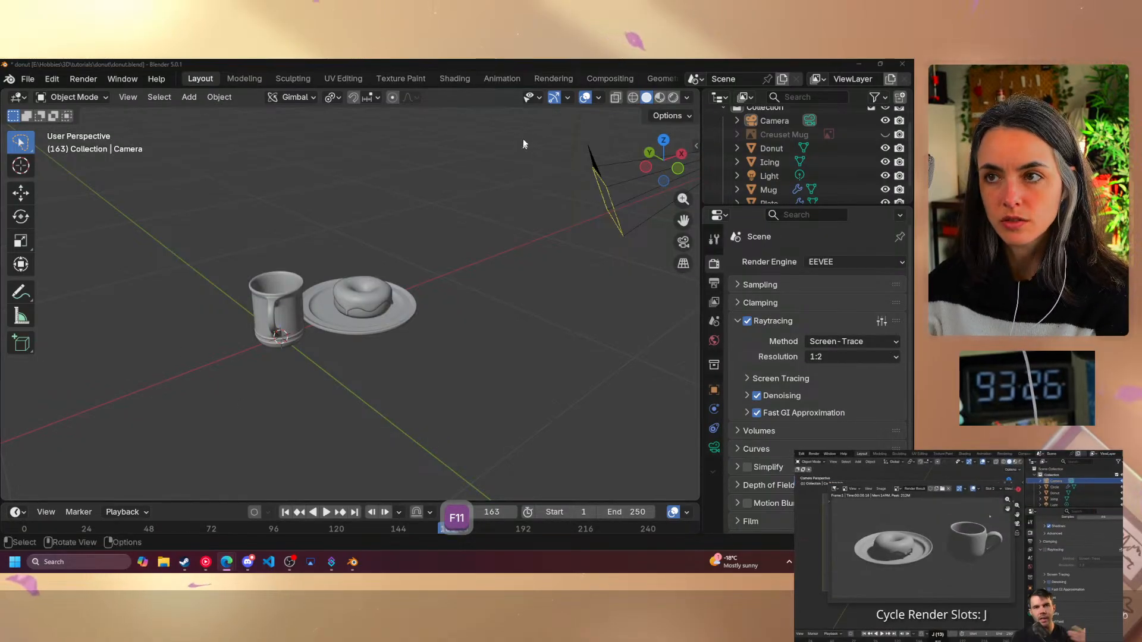
key(F11)
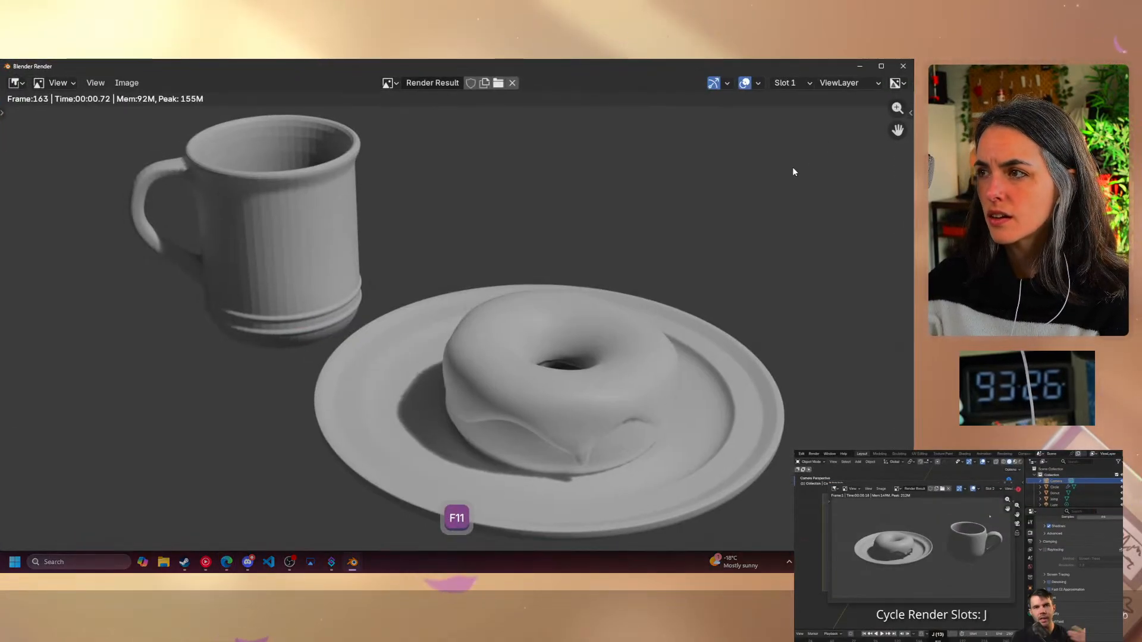
click(903, 66)
key(F12)
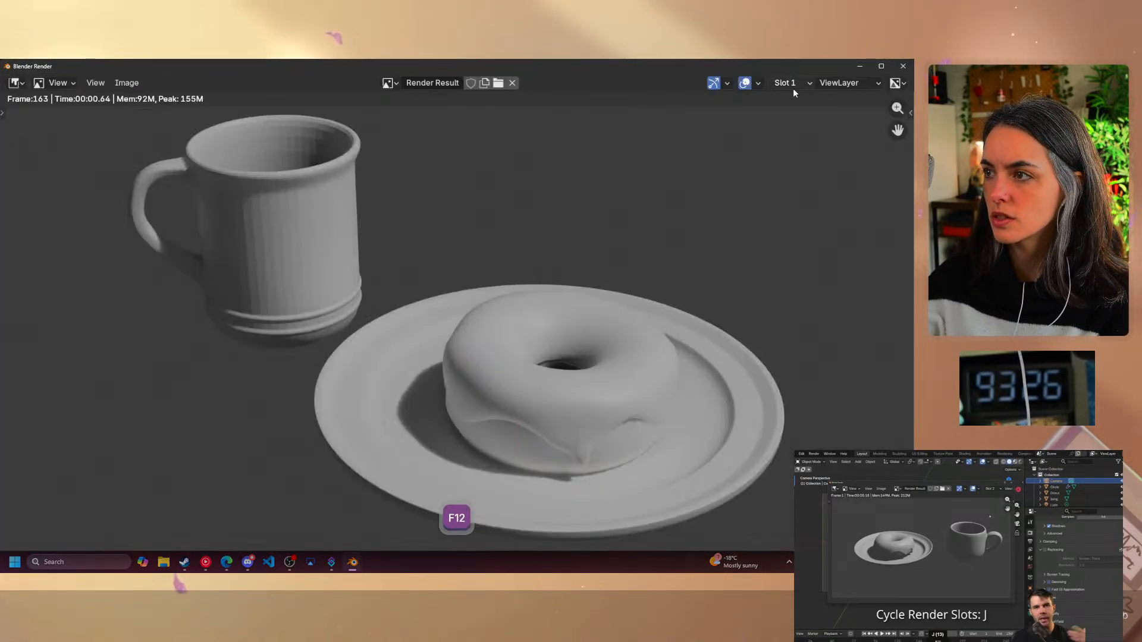
- Switch the render result to Slot 2, disable Raytracing, and render the scene into that slot
click(790, 83)
click(790, 110)
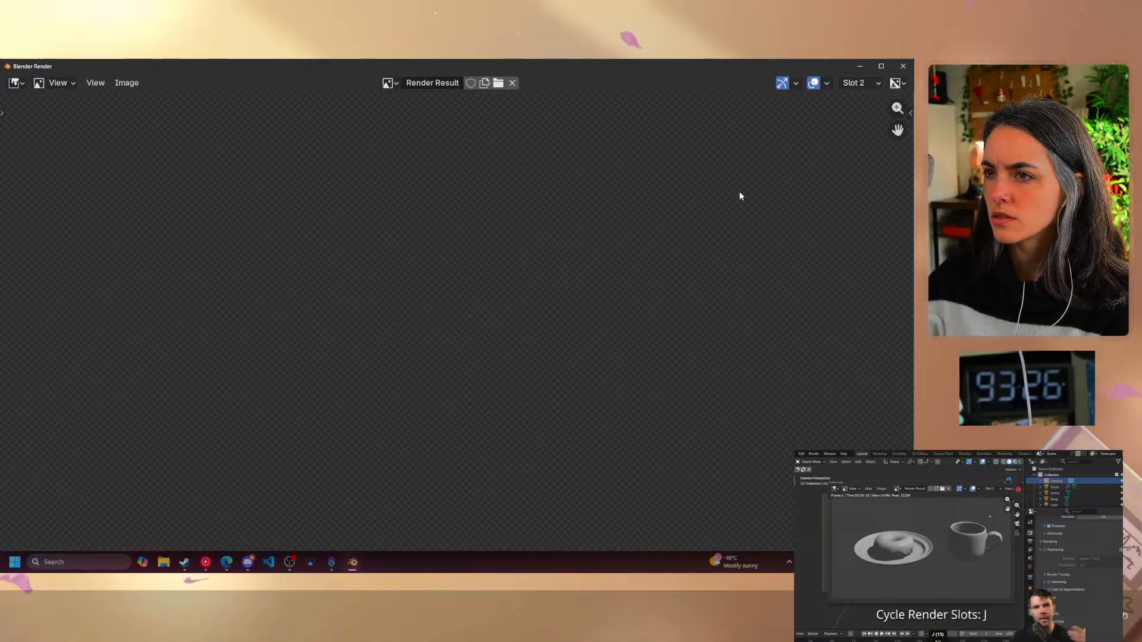
click(903, 65)
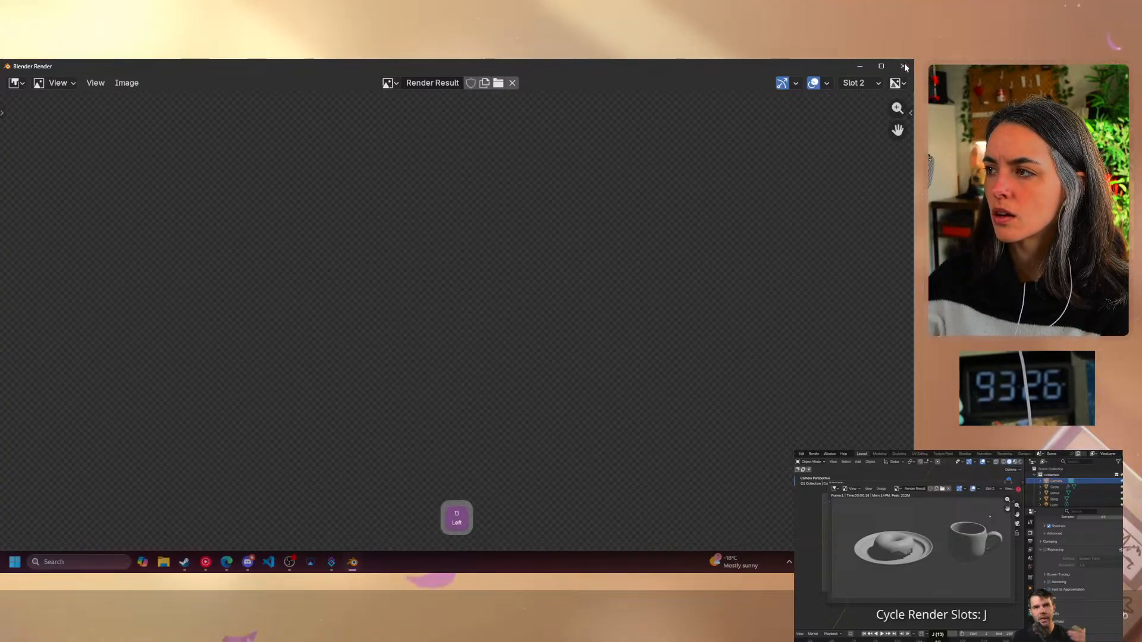
key(F12)
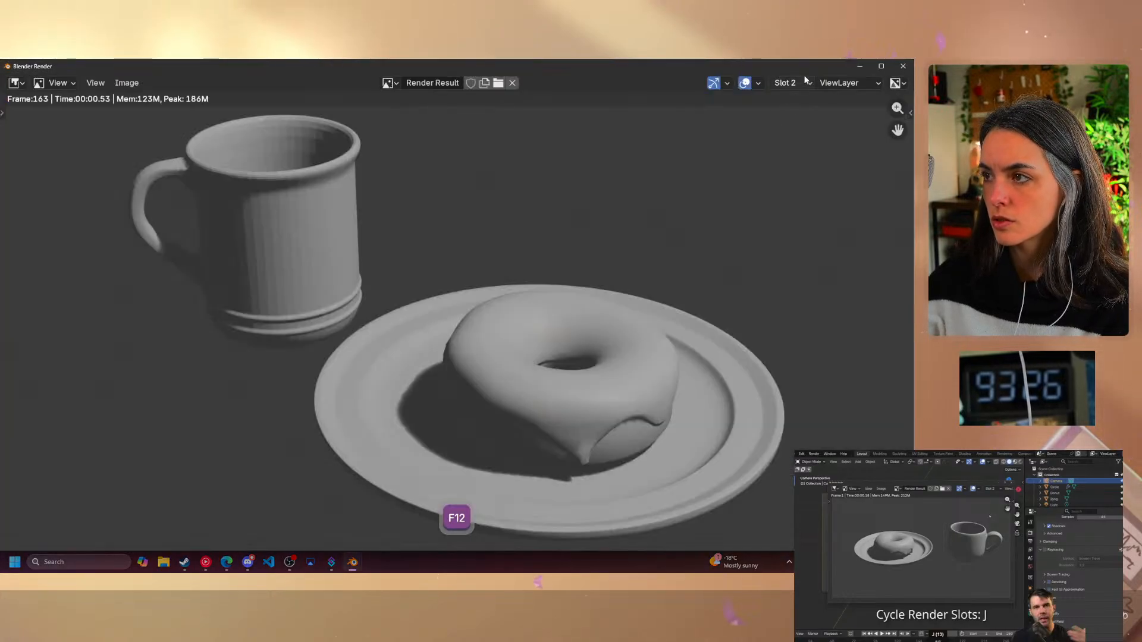
- Compare the shadows on the mug, donut and plate between render Slot 1 and Slot 2, and close the render result
click(806, 80)
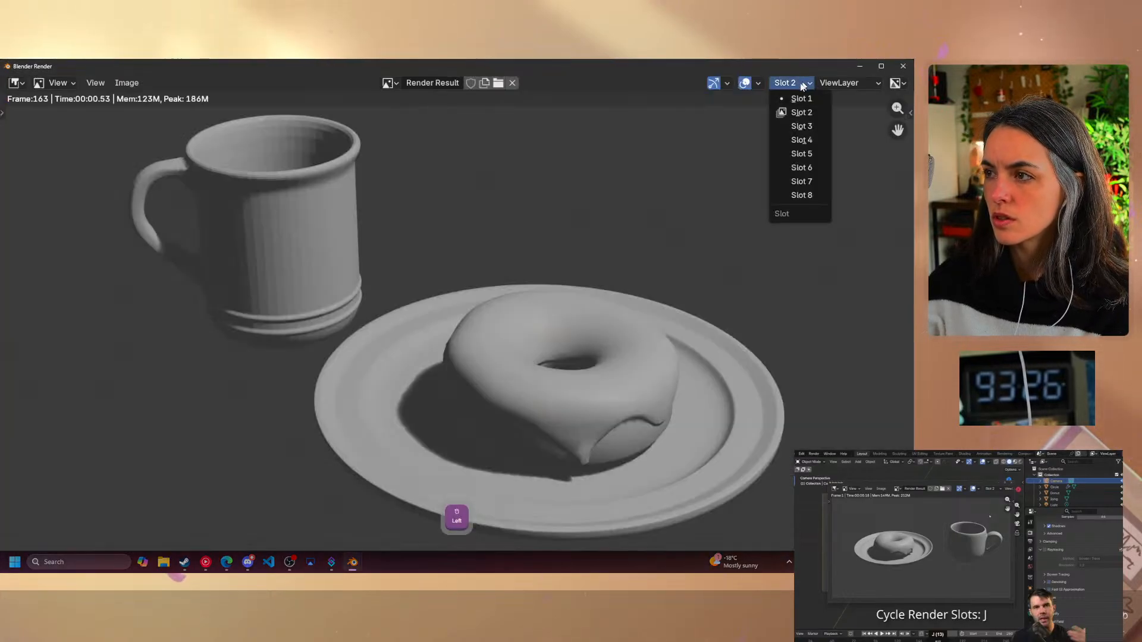
click(796, 96)
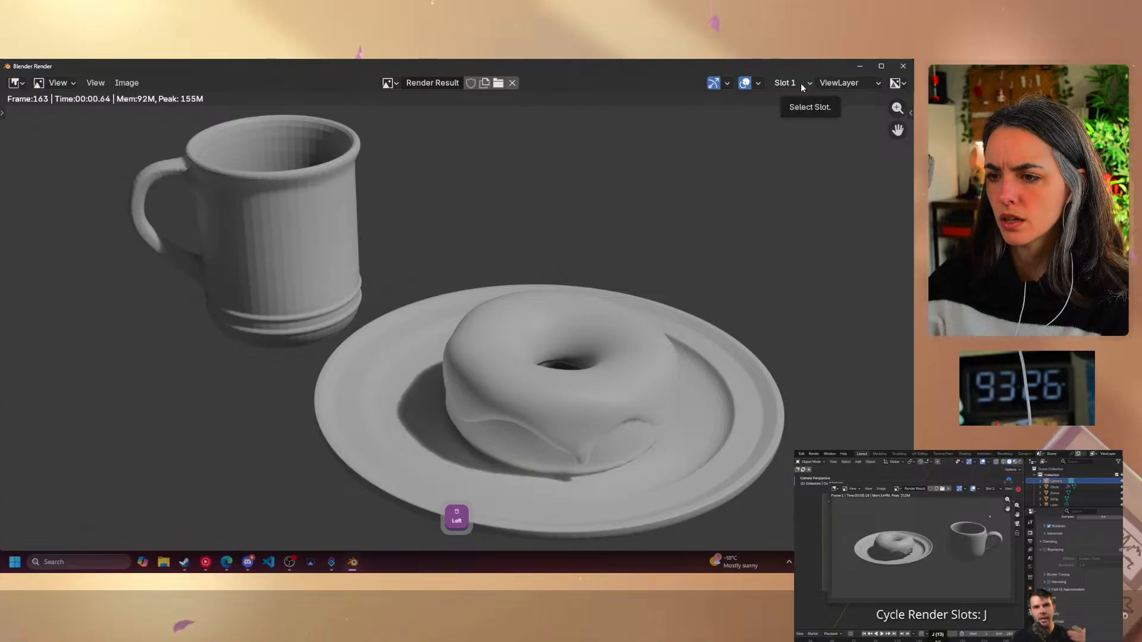
click(800, 83)
click(797, 109)
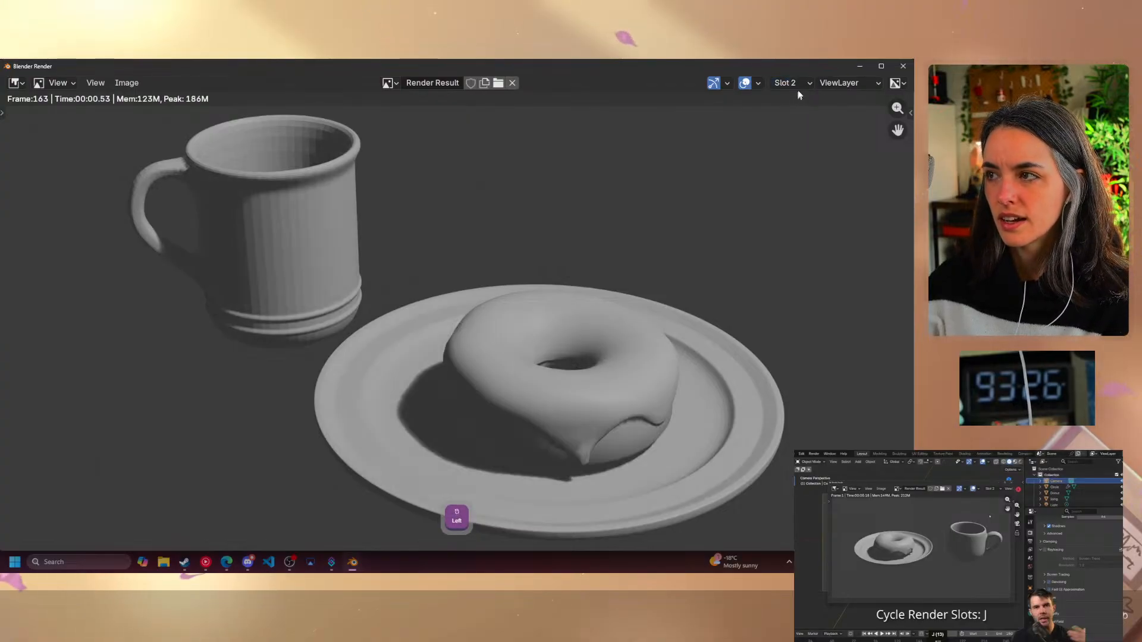
click(797, 83)
click(797, 97)
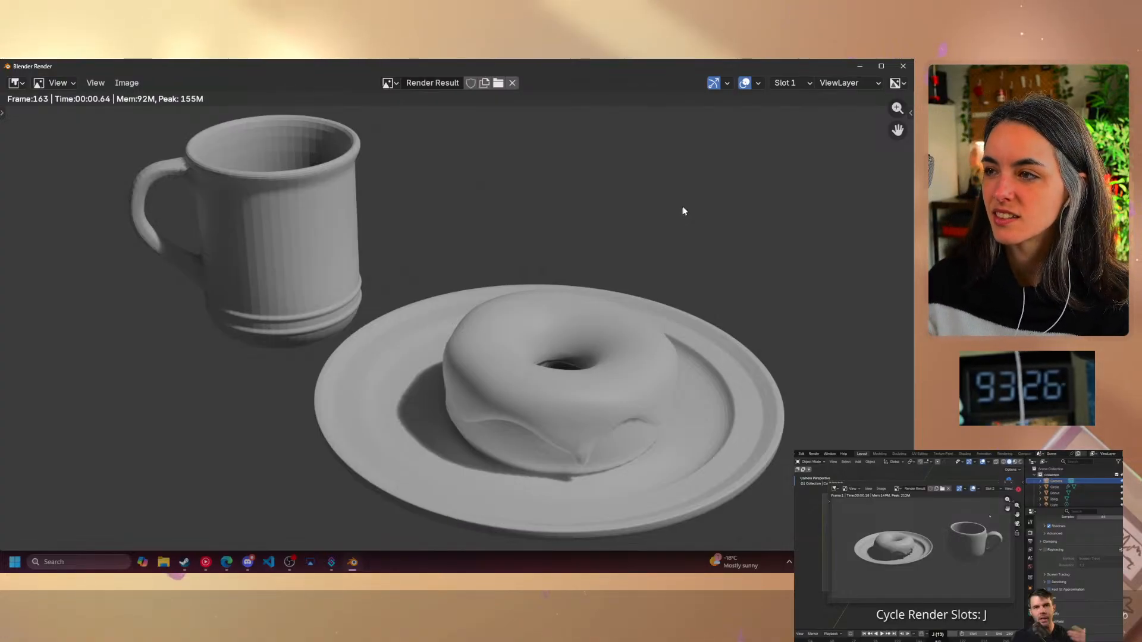
click(785, 84)
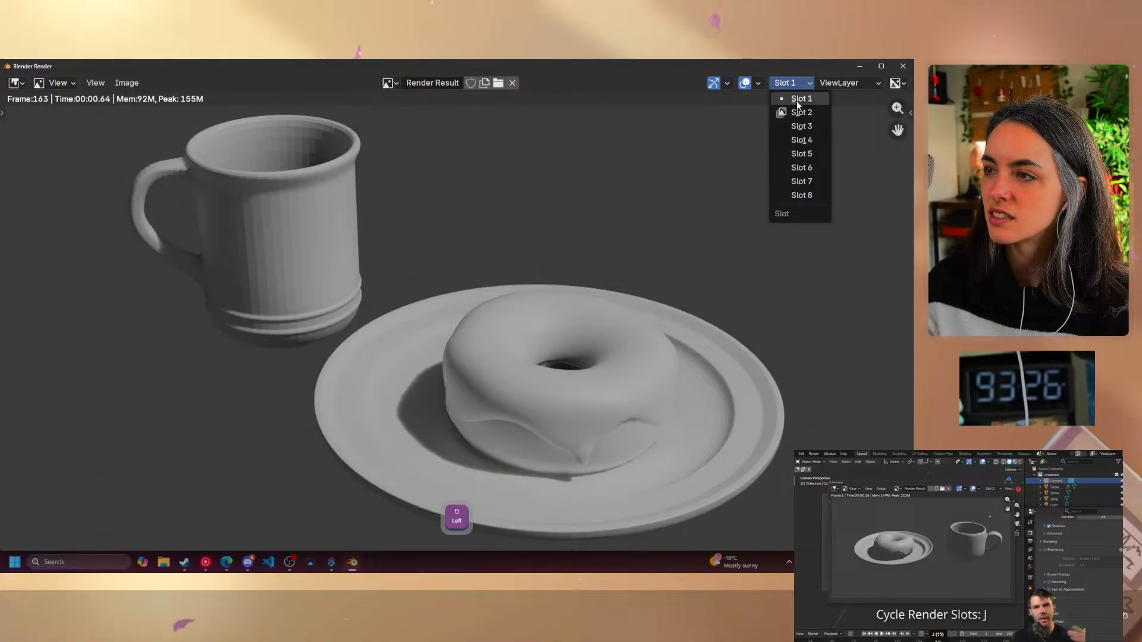
click(797, 102)
click(794, 83)
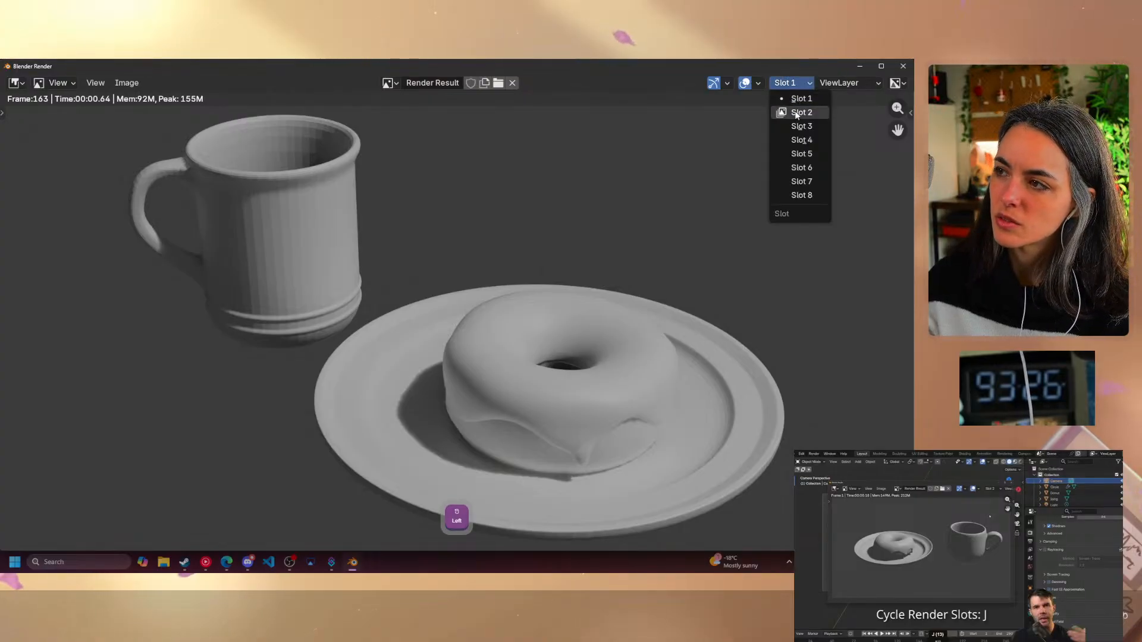
click(797, 113)
click(792, 84)
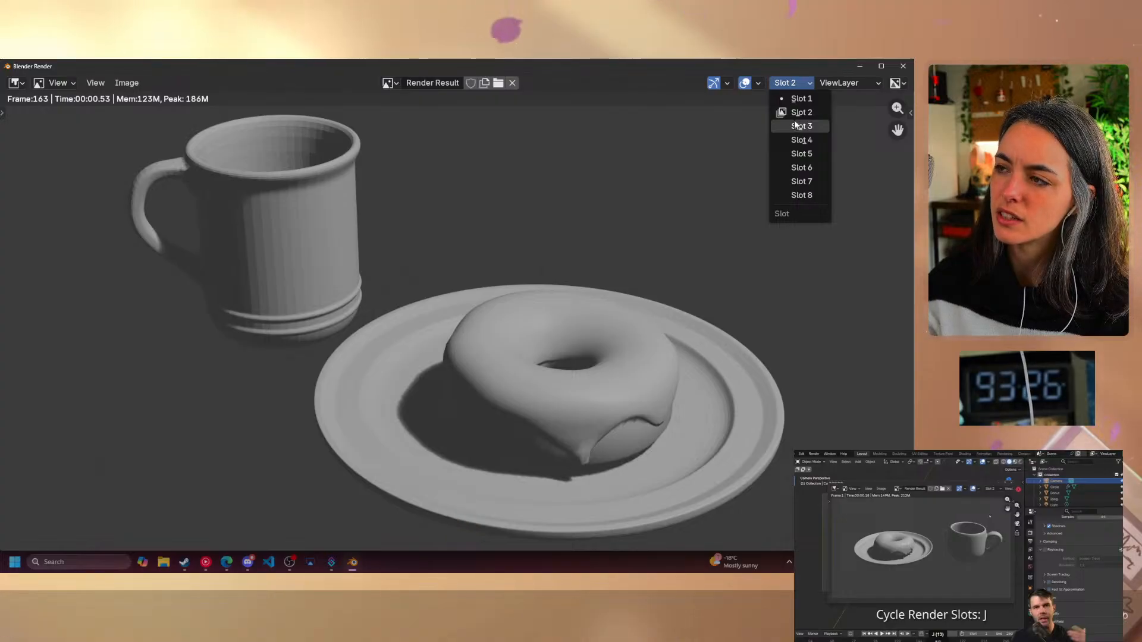
click(801, 99)
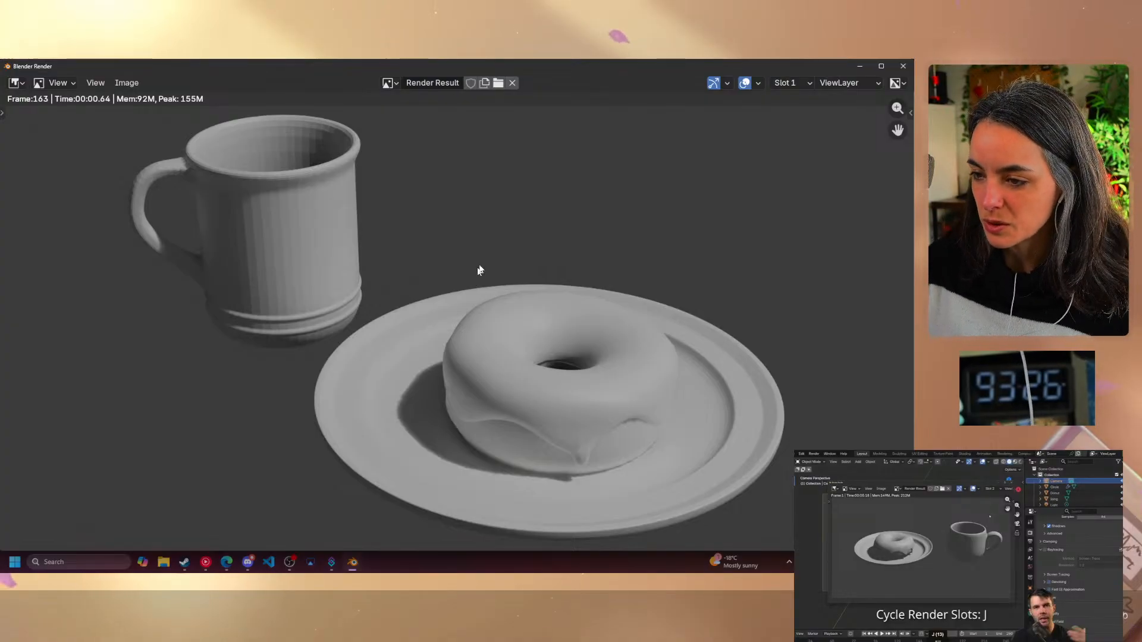
click(902, 66)
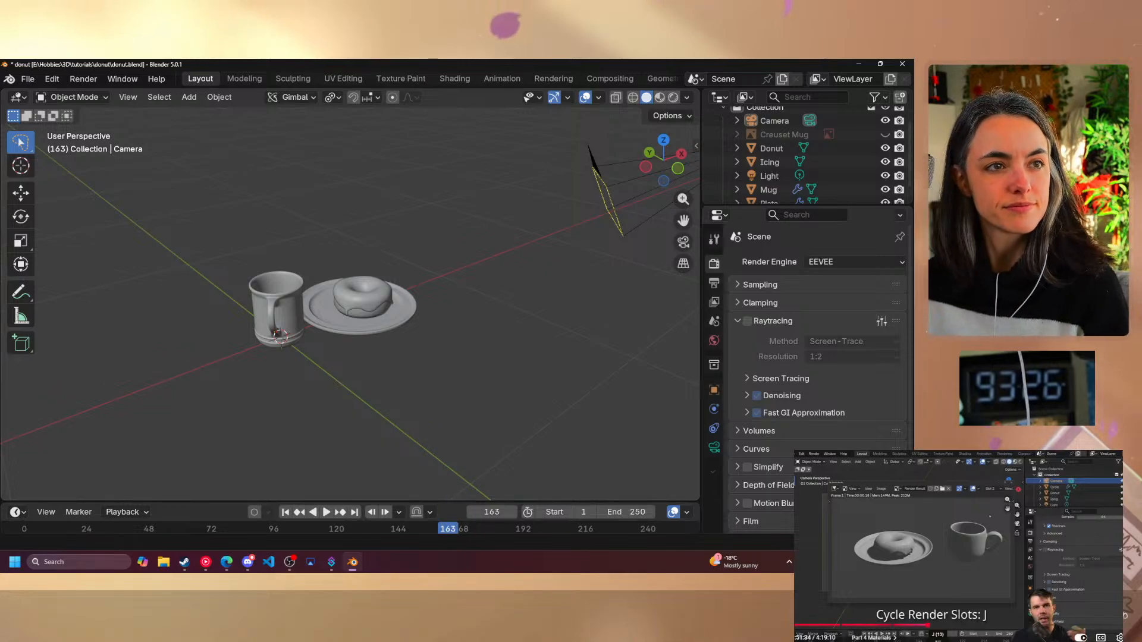
click(941, 560)
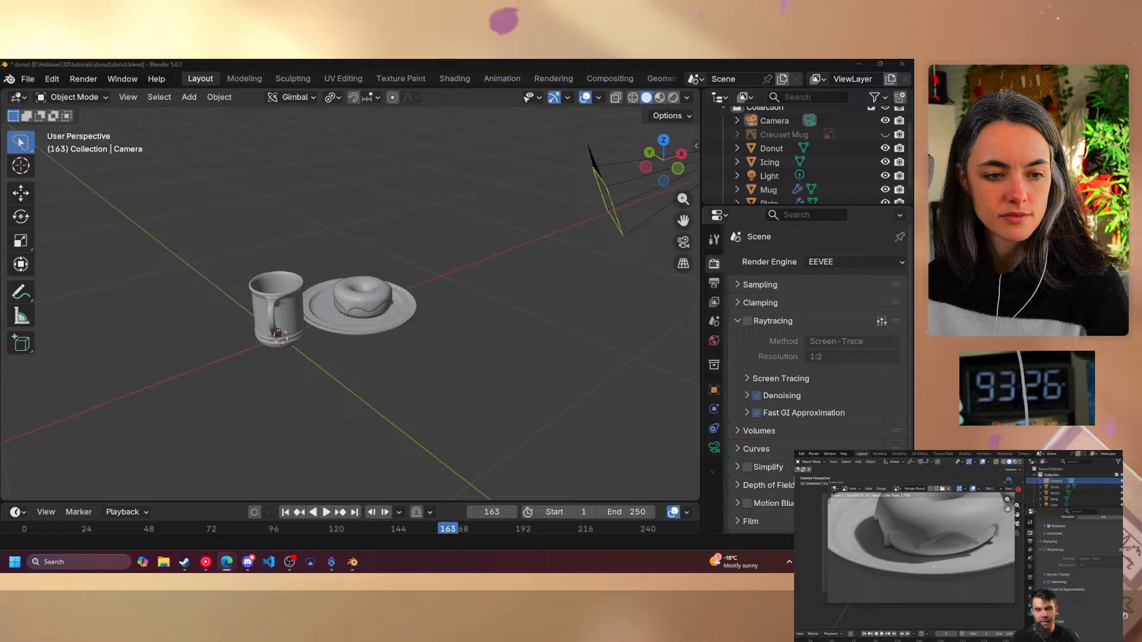
mouse_move(937, 556)
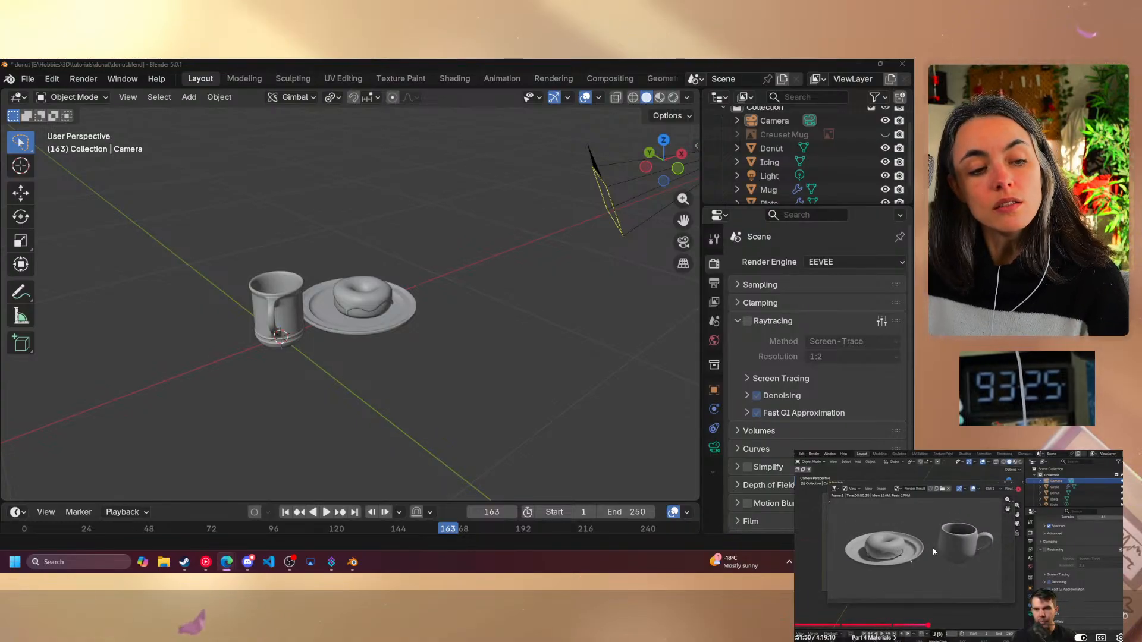
click(926, 563)
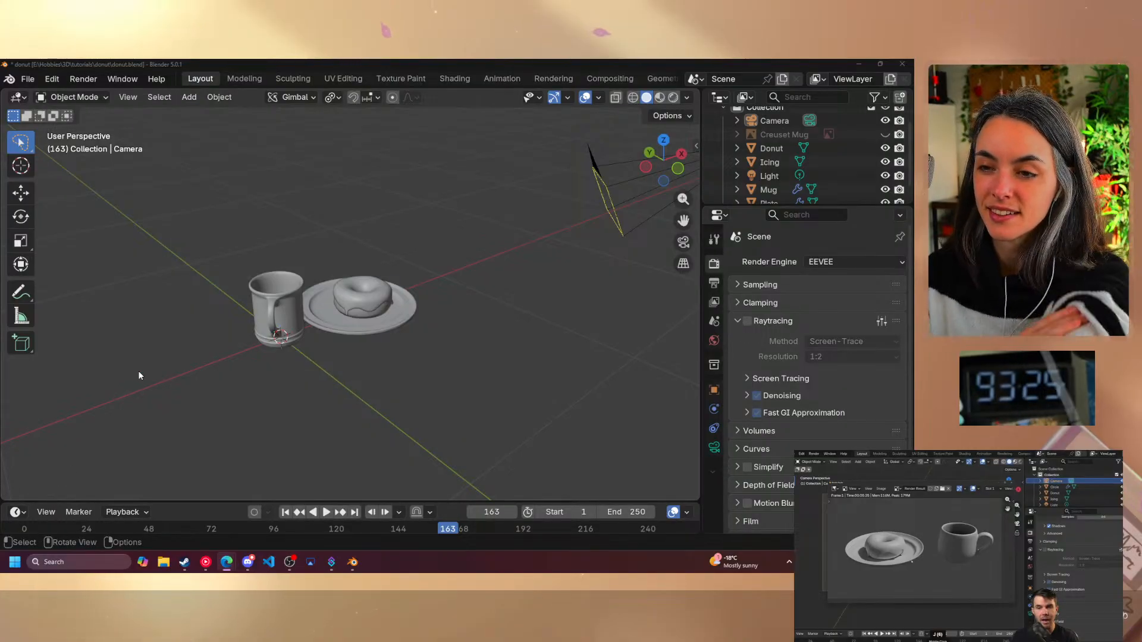
- Enable Raytracing again in the EEVEE render settings and collapse its options
click(937, 540)
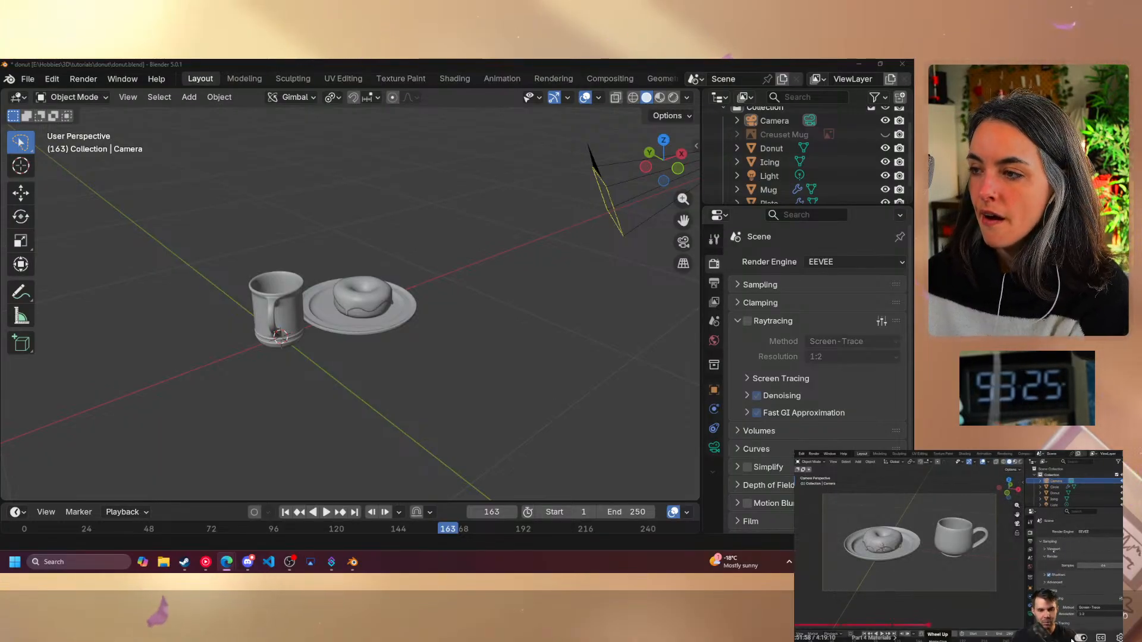
click(747, 321)
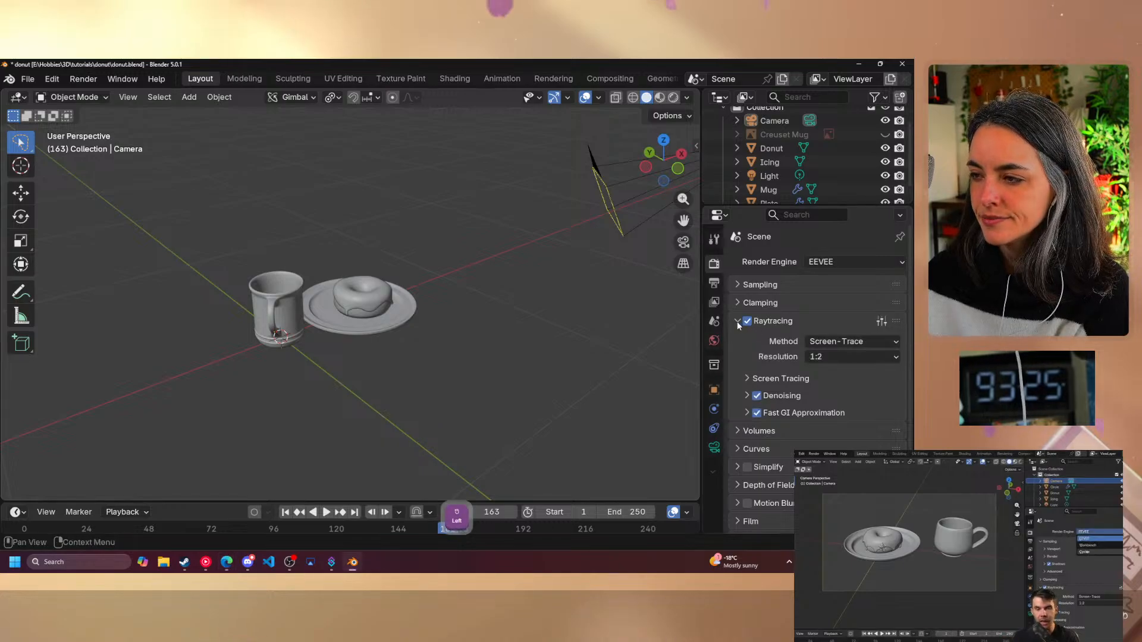
click(737, 321)
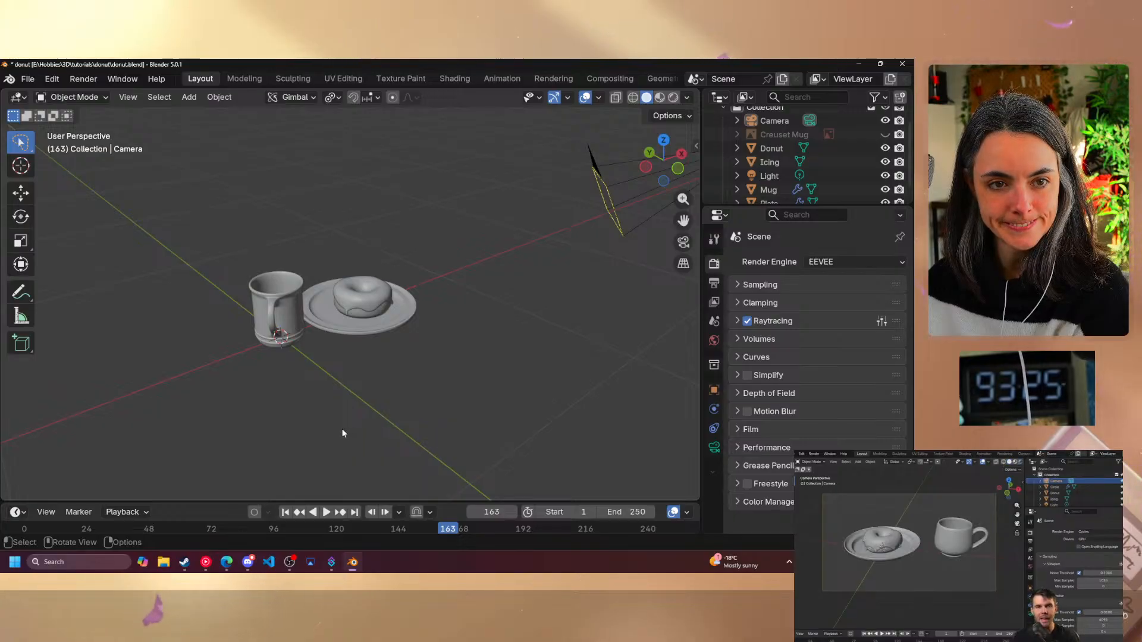
- Set the render engine to Cycles, render the mug and donut plate, and close the render result
click(840, 262)
click(824, 307)
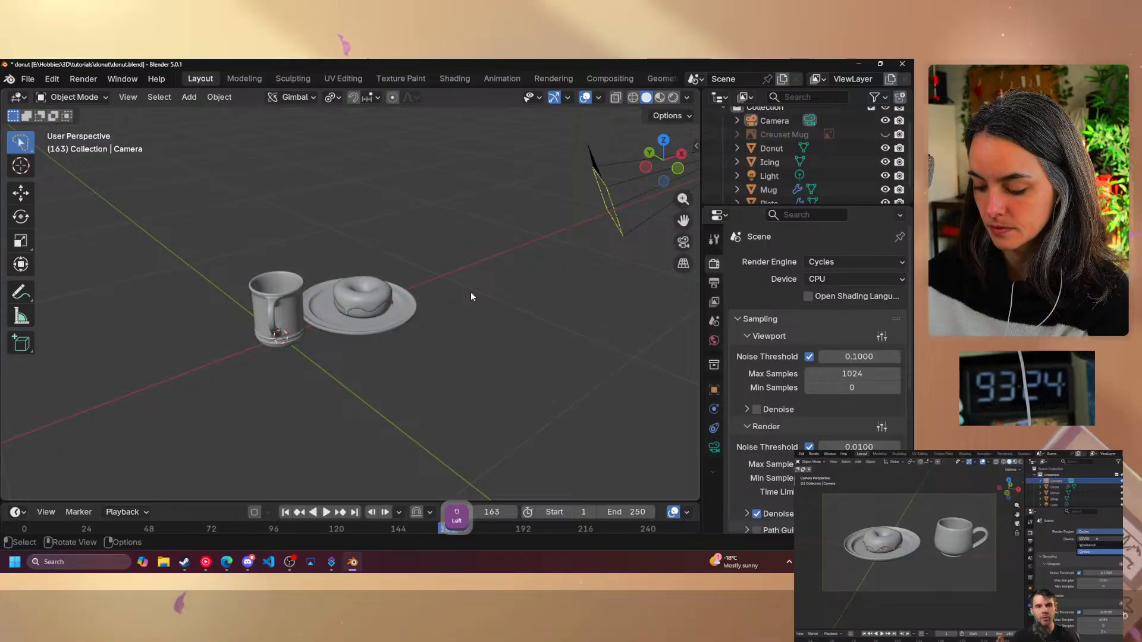
key(F12)
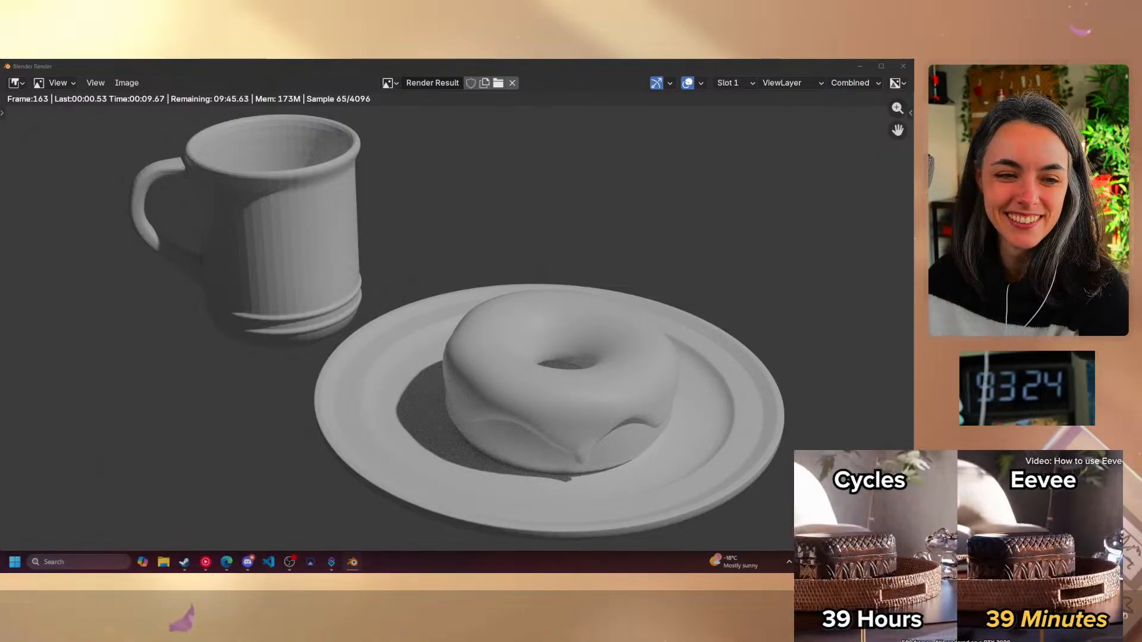
click(1017, 552)
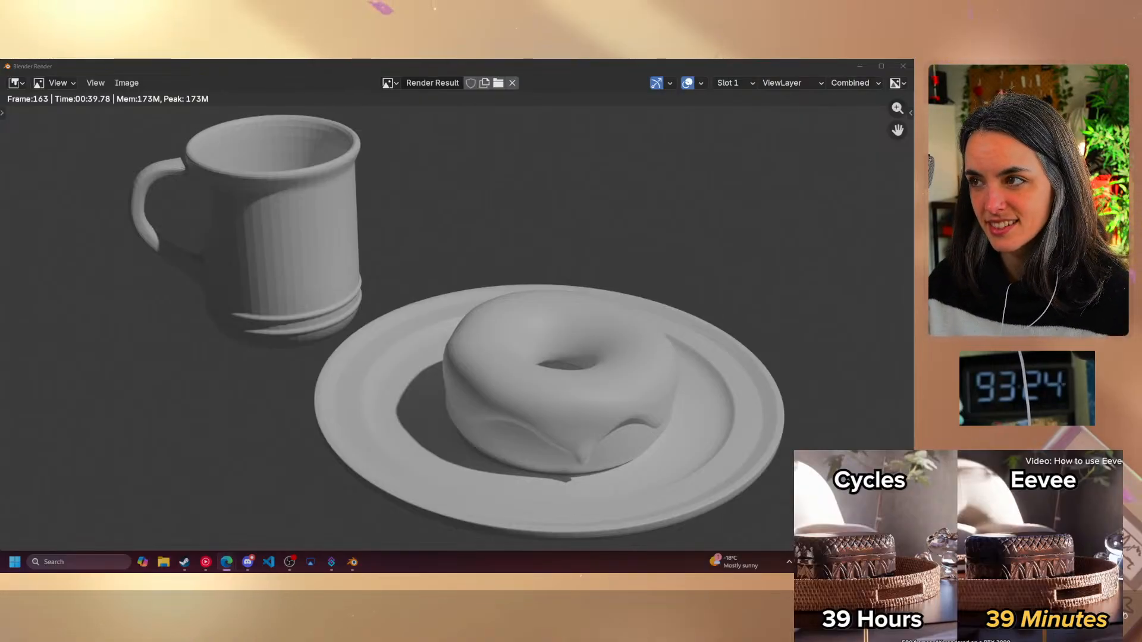
click(902, 66)
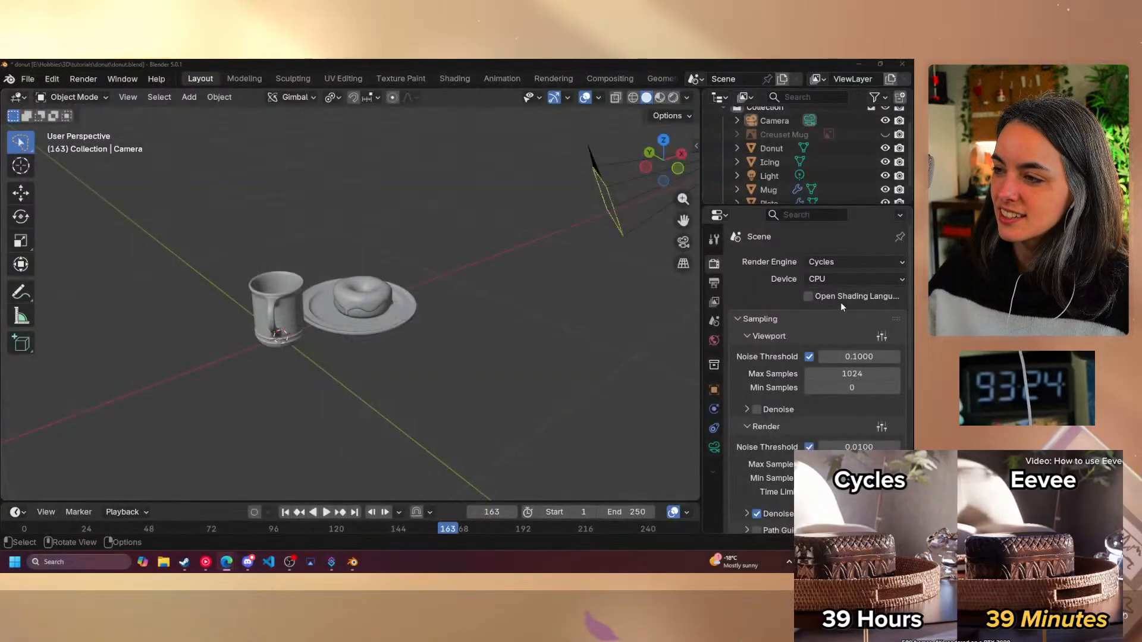
- Set the render engine back to EEVEE
click(837, 260)
click(832, 278)
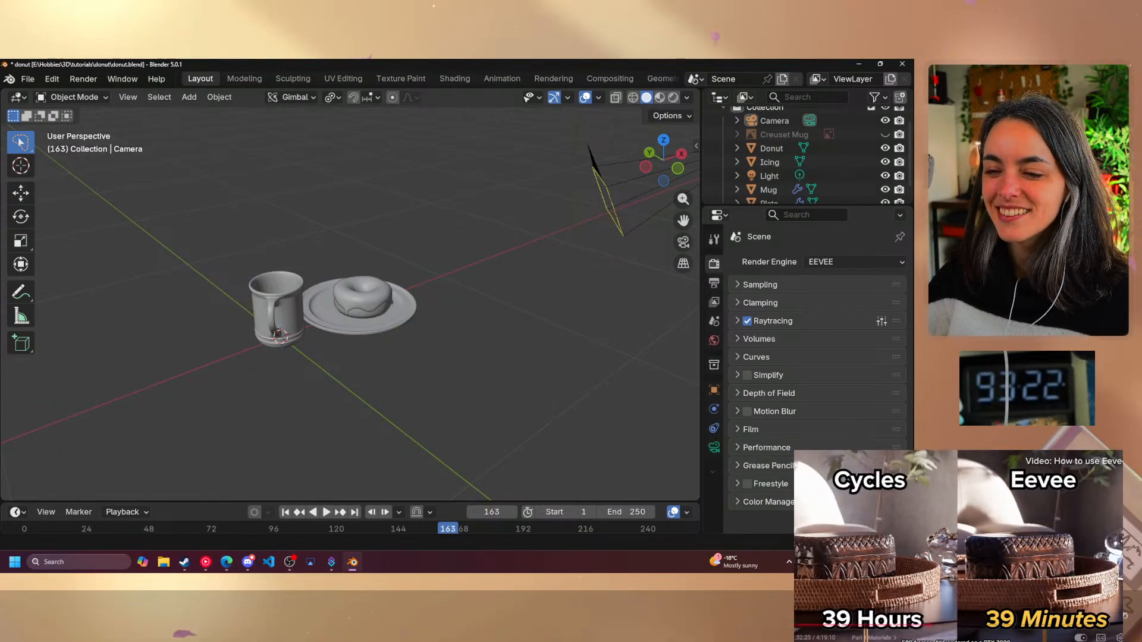
click(1062, 524)
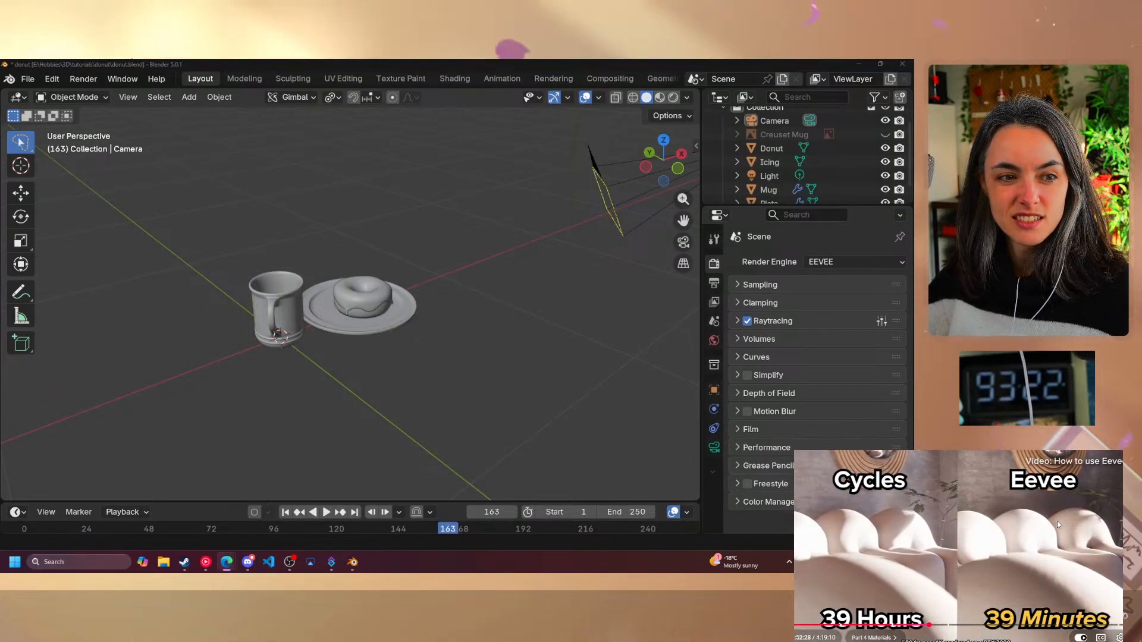
click(1048, 552)
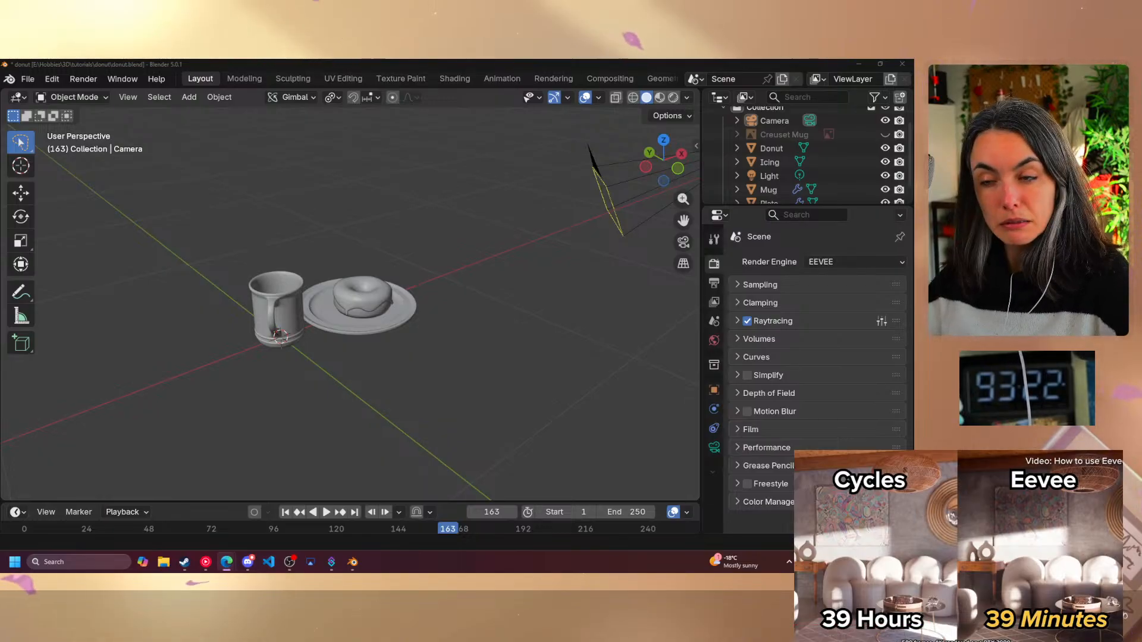
click(1007, 540)
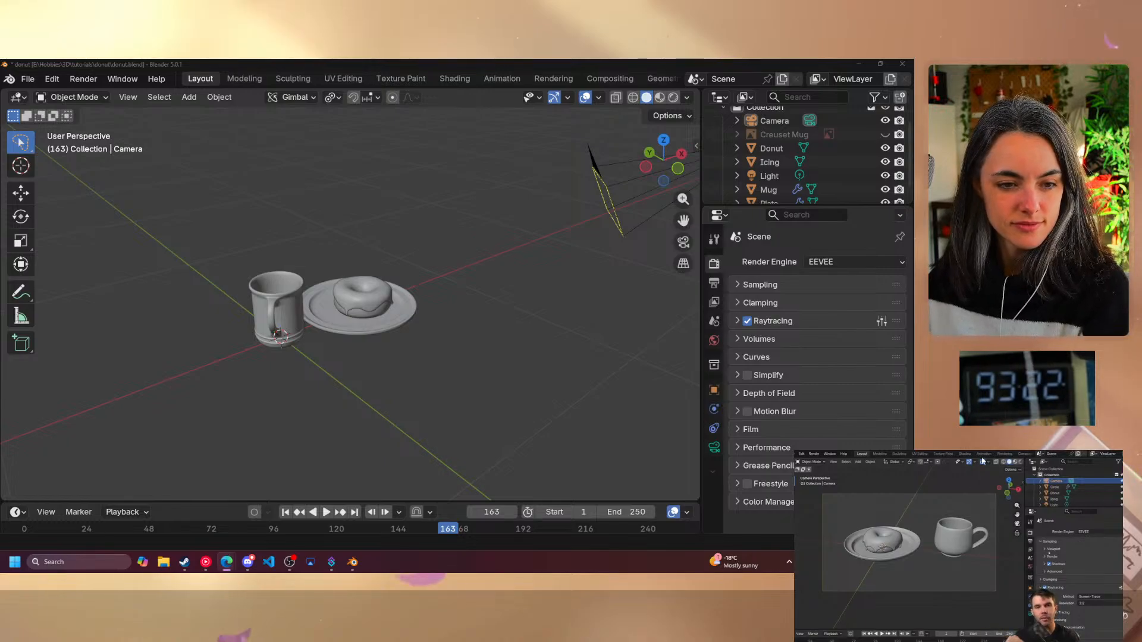
mouse_move(1005, 556)
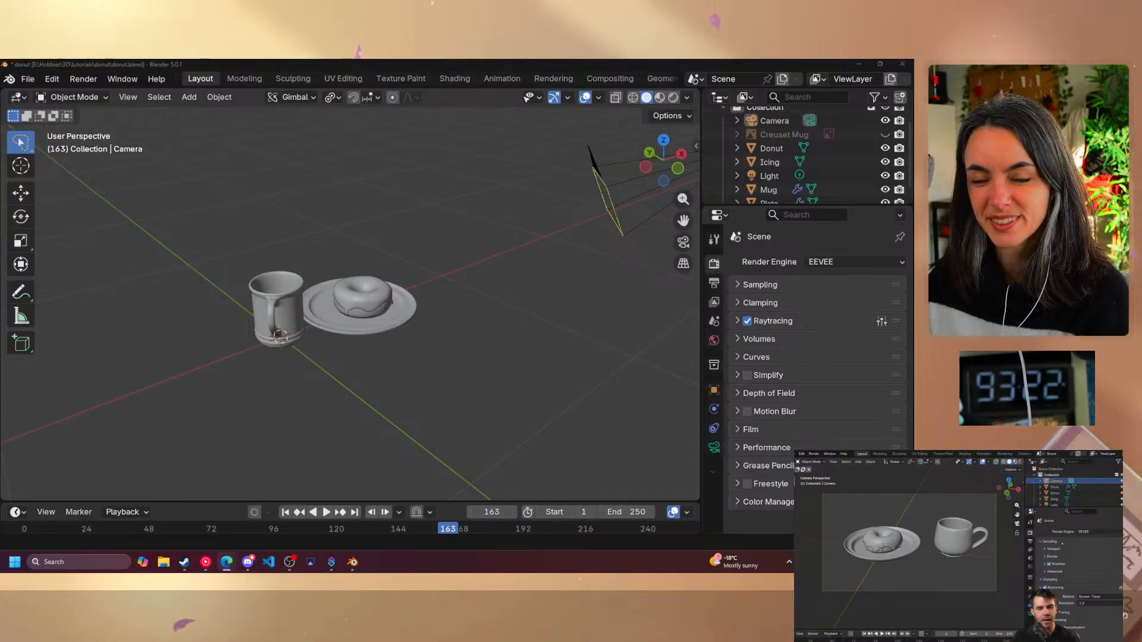
mouse_move(969, 547)
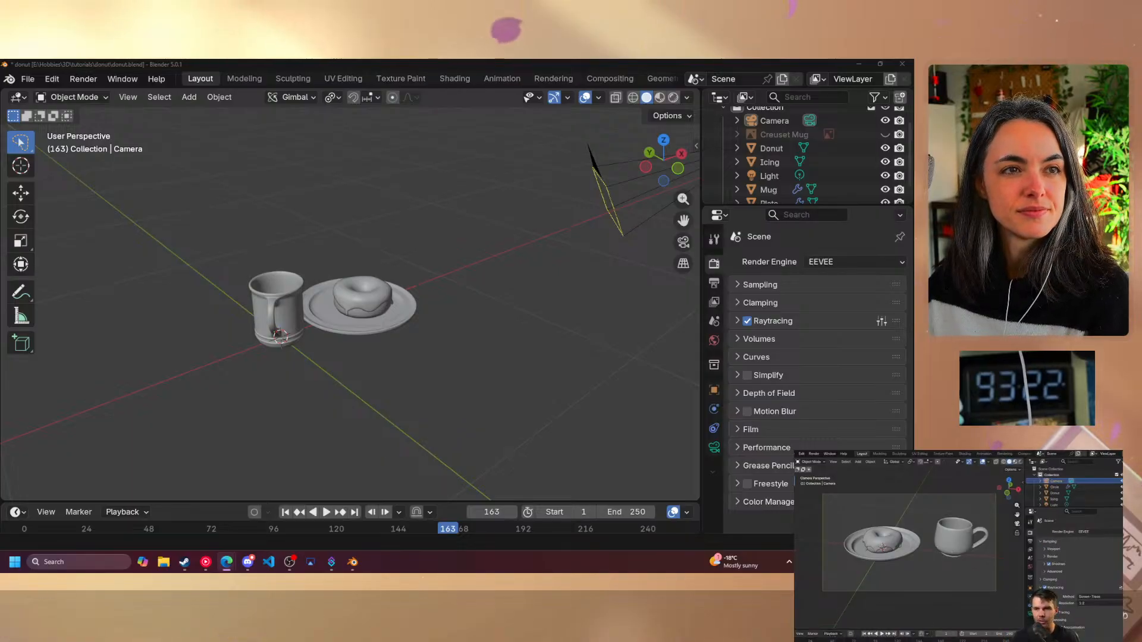
- Watch the donut tutorial's section on the render preview and viewport shading, pausing and resuming playback
click(960, 555)
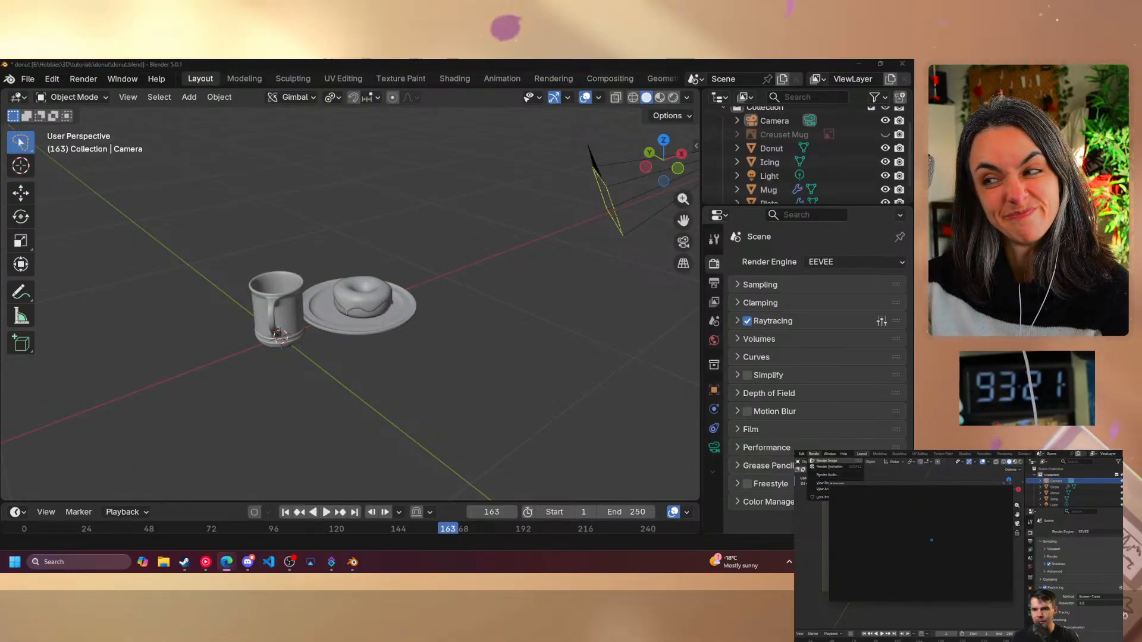
mouse_move(927, 526)
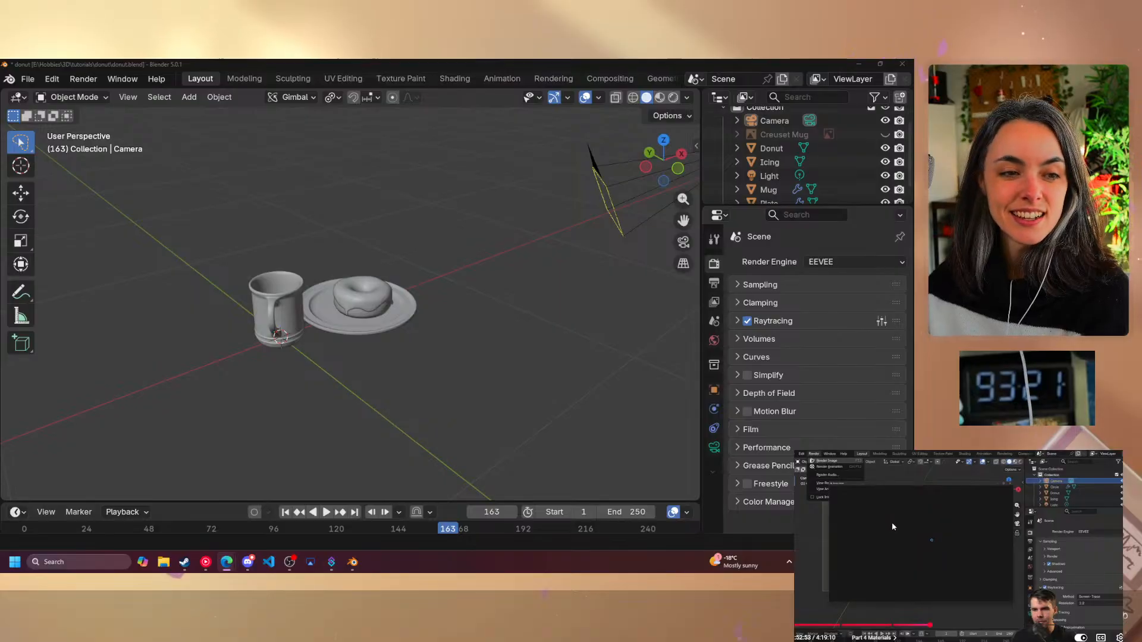
click(889, 550)
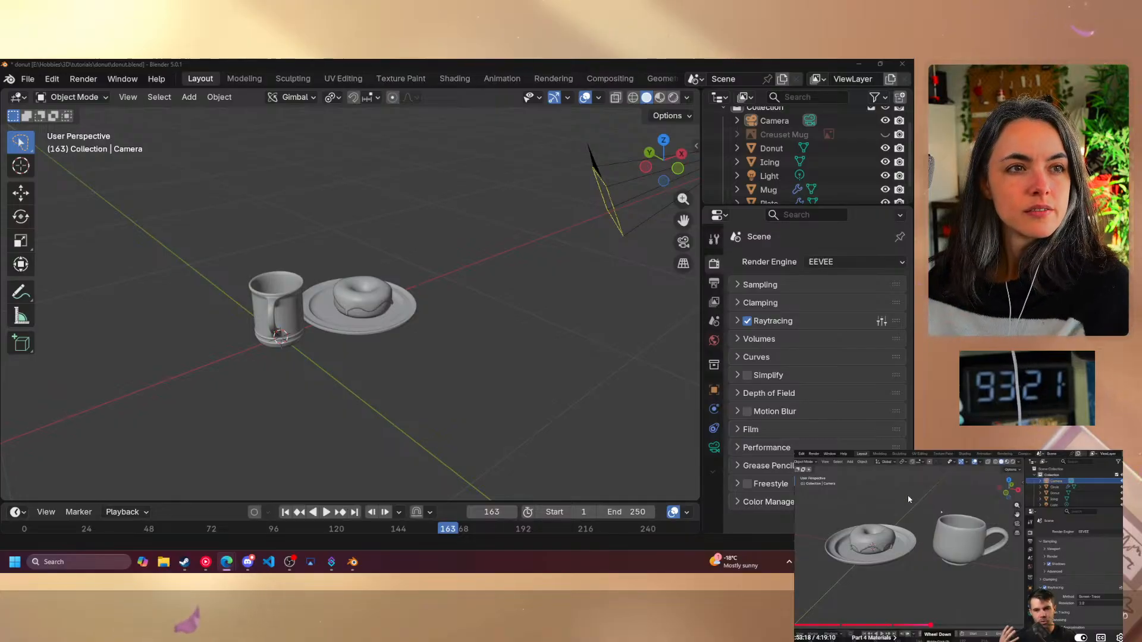
key(space)
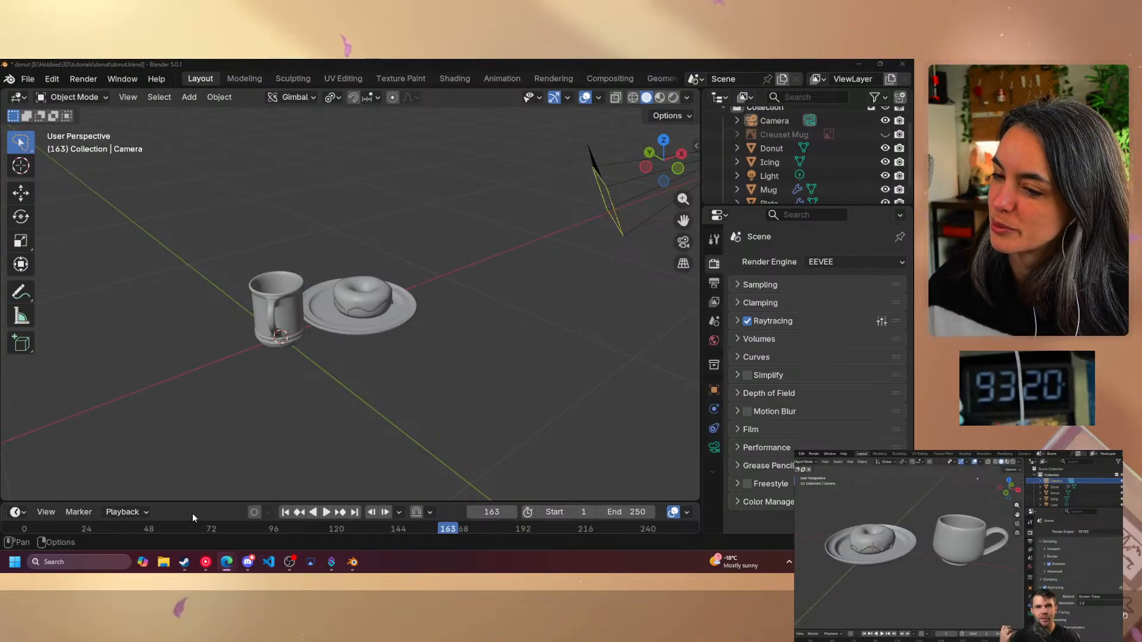
click(972, 506)
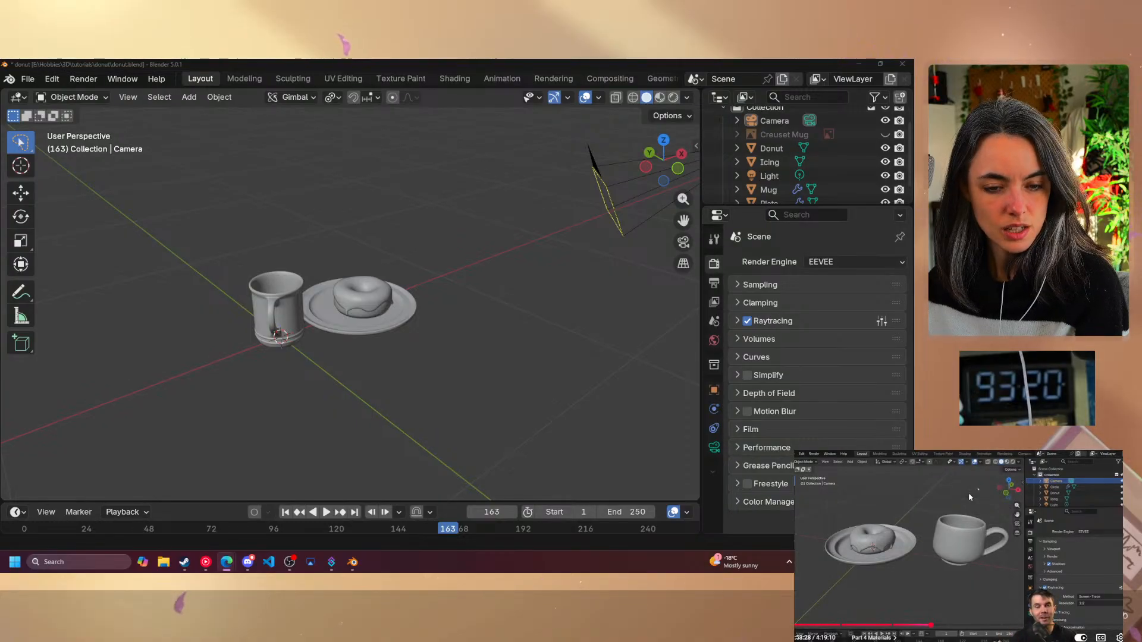
click(1057, 521)
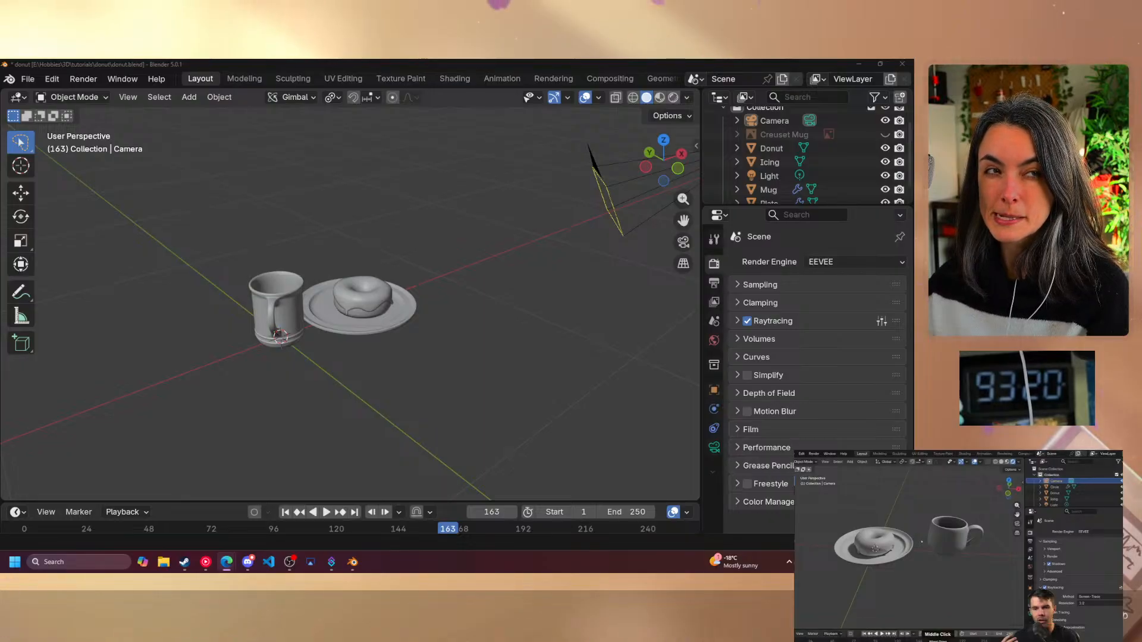
mouse_move(1068, 512)
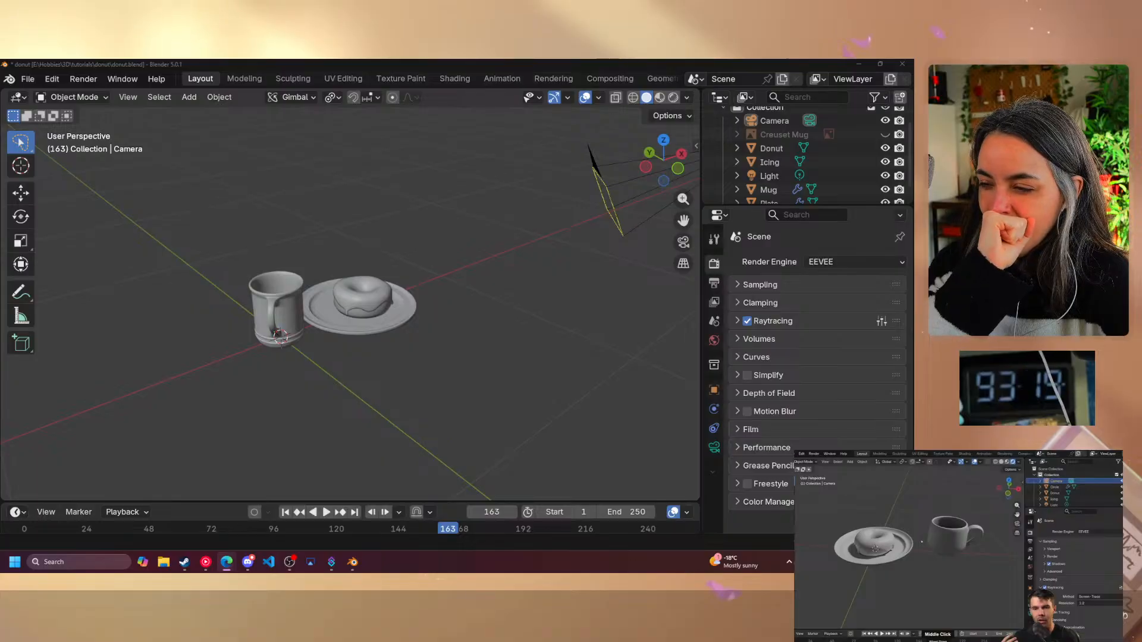
mouse_move(959, 491)
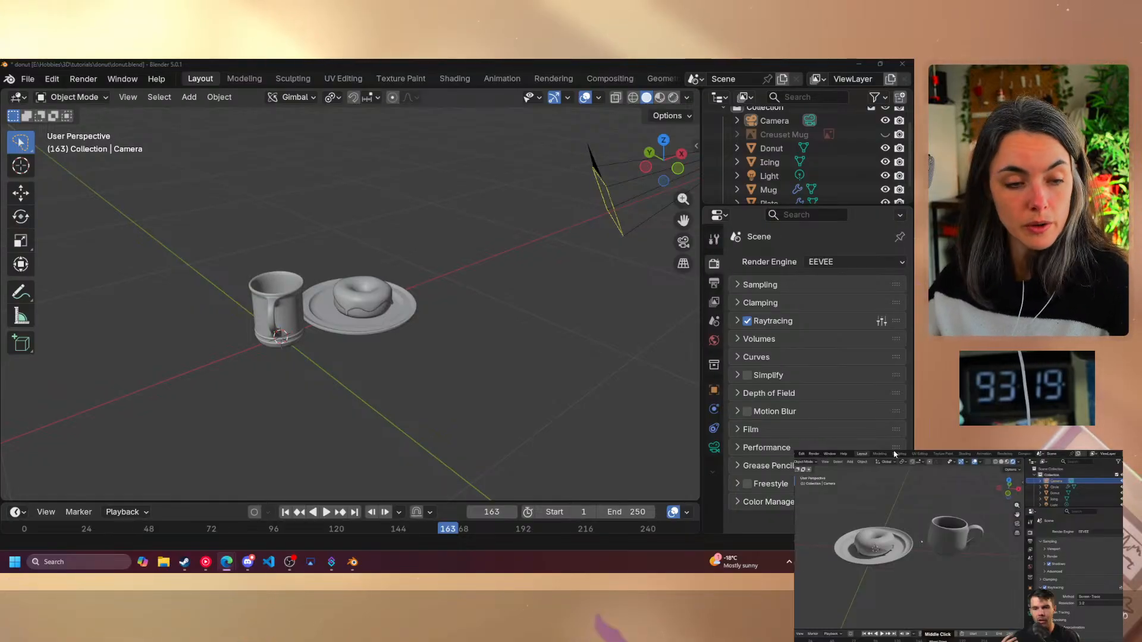
mouse_move(923, 543)
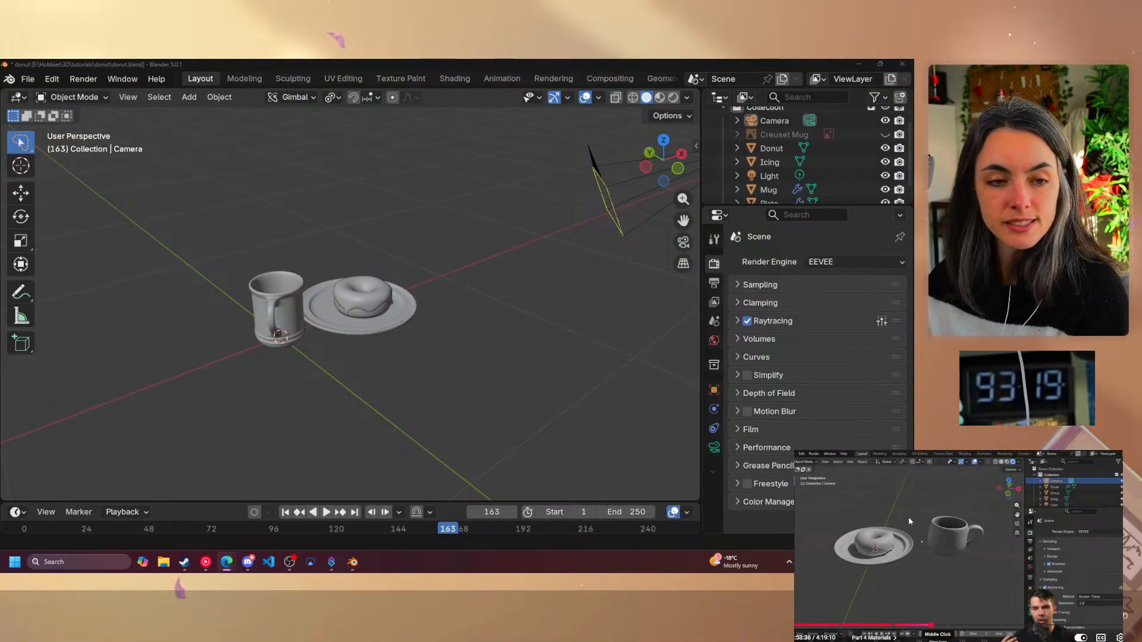
click(909, 521)
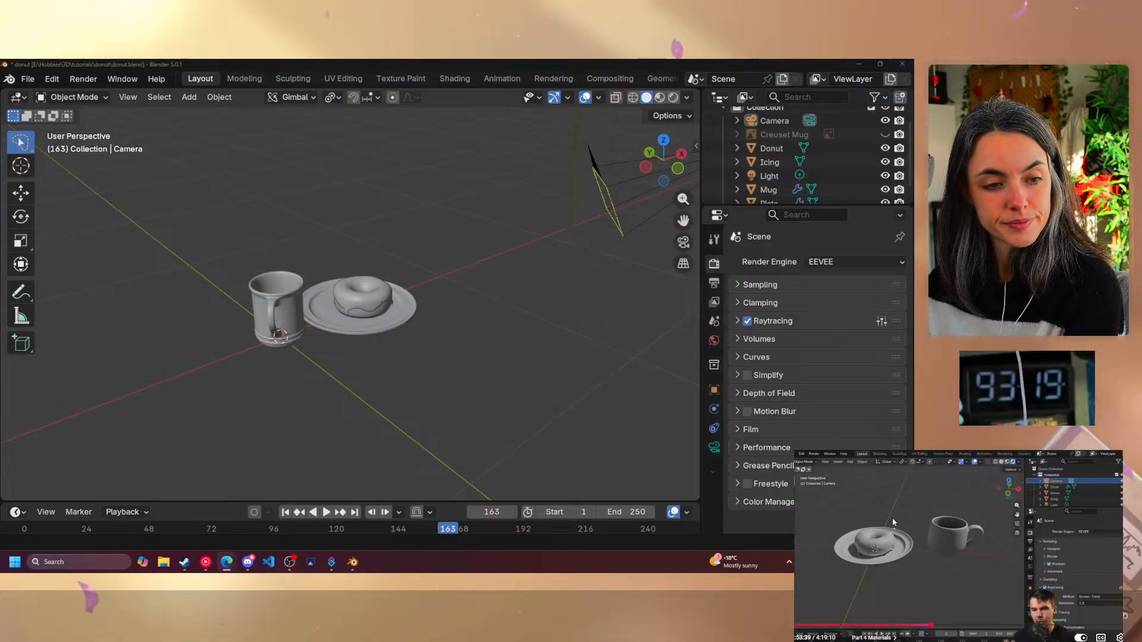
click(945, 551)
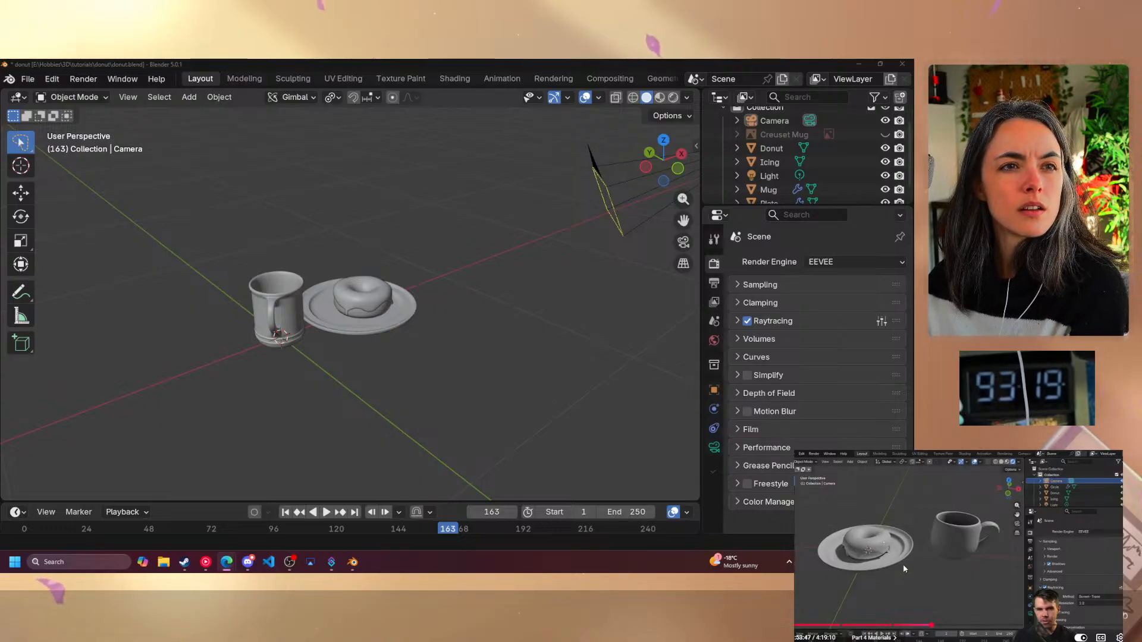
- Expand the tutorial video's description and read down to the workstation hardware it lists
scroll(886, 636, down, 3)
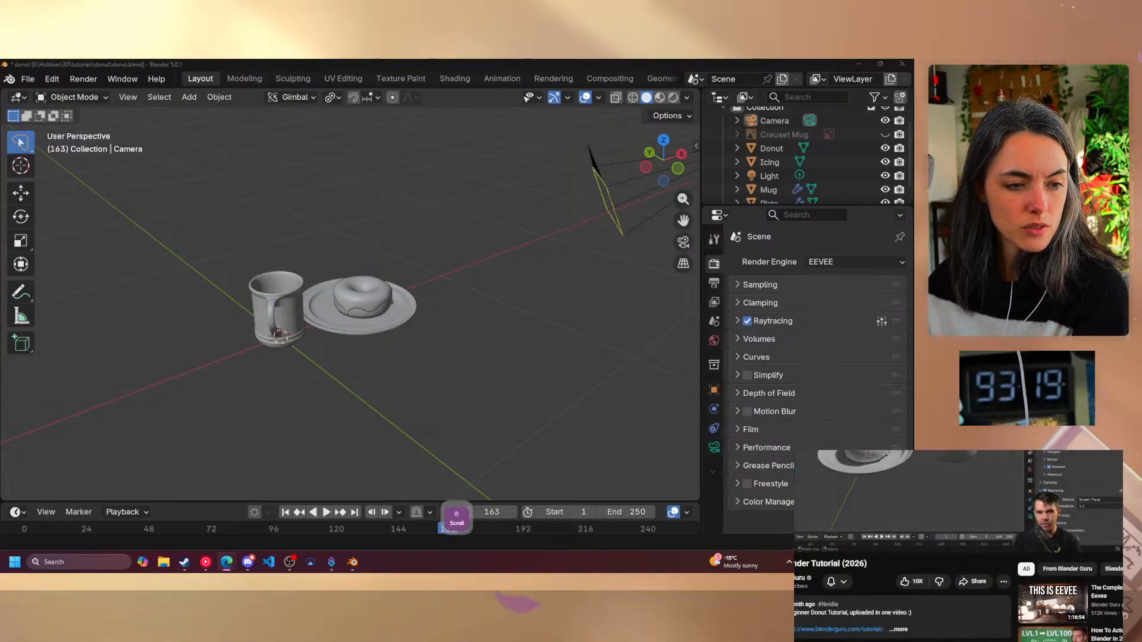
click(901, 630)
scroll(916, 631, down, 5)
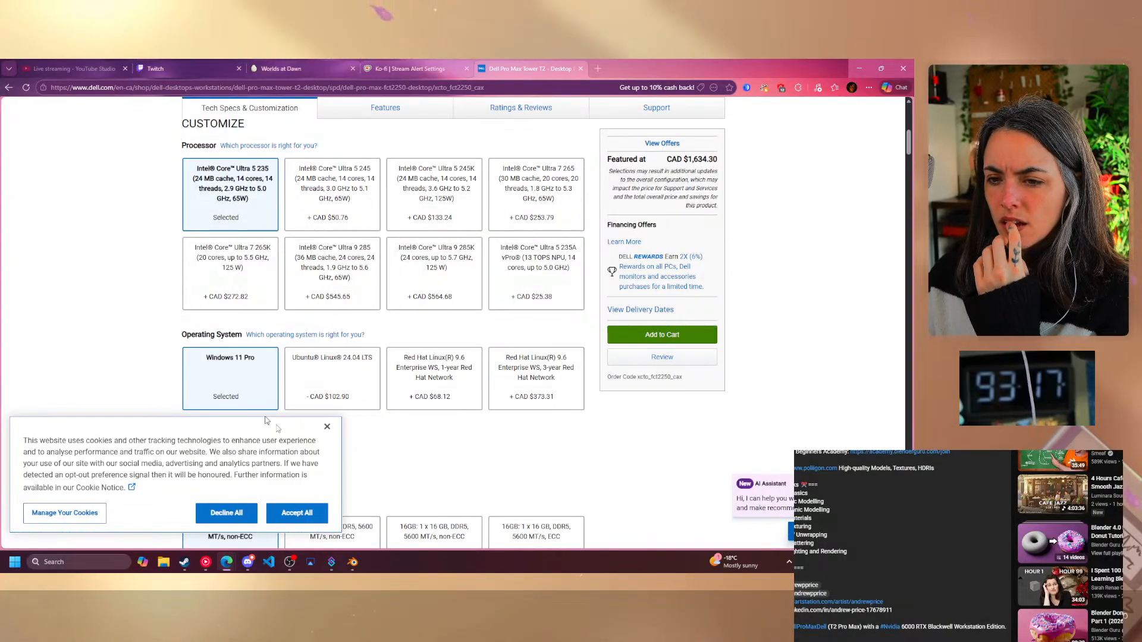
- Dismiss the cookie notice on the Dell Pro Max Tower T2 page and look through the memory and video card options
click(327, 427)
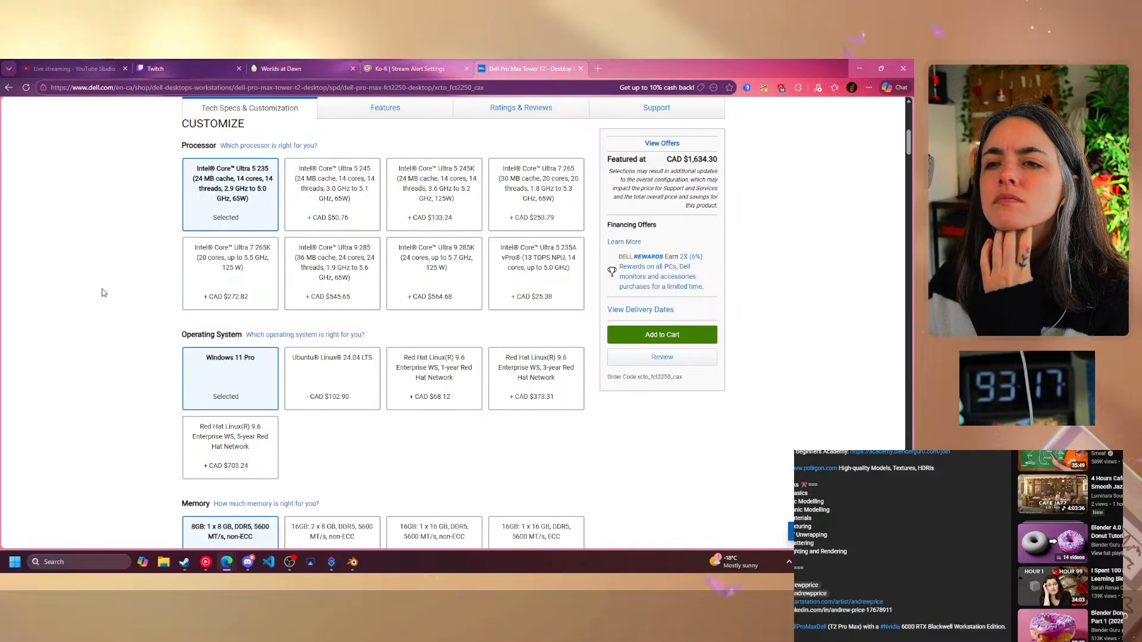
scroll(102, 292, down, 3)
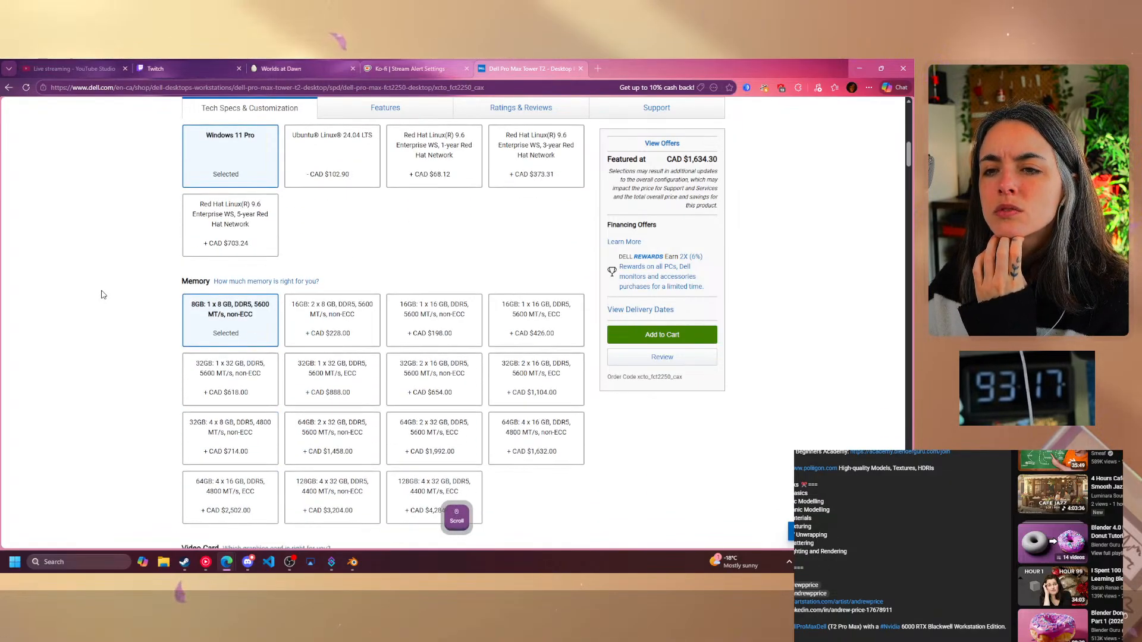
scroll(101, 294, down, 4)
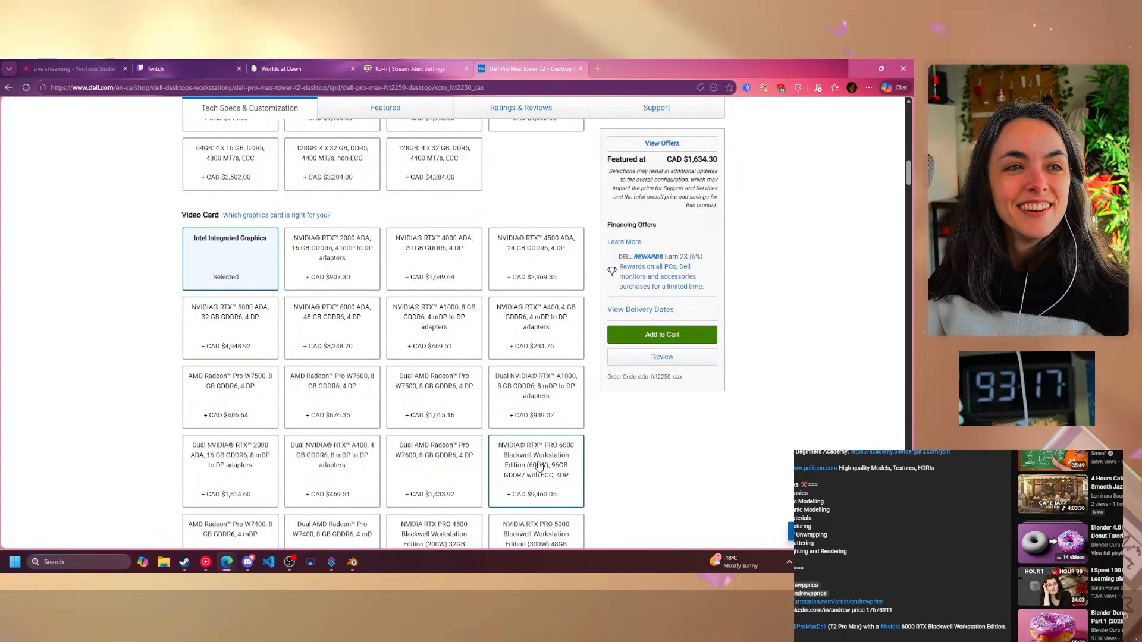
- Choose the NVIDIA RTX PRO 6000 Blackwell Workstation Edition (600W) video card and review the configuration summary and price
click(539, 466)
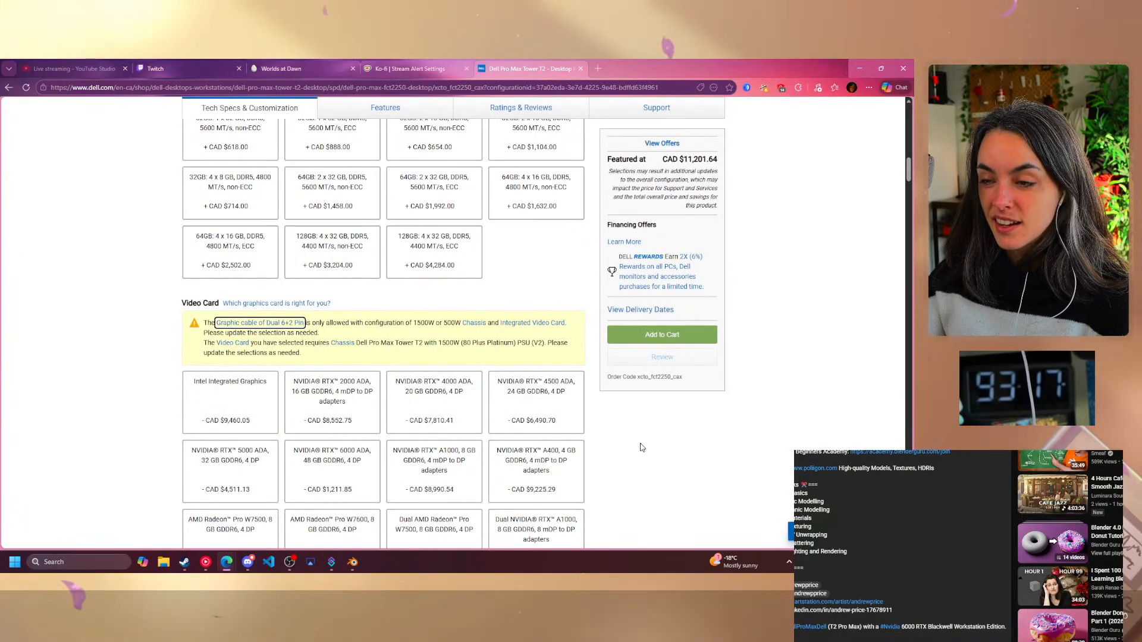
scroll(598, 442, up, 15)
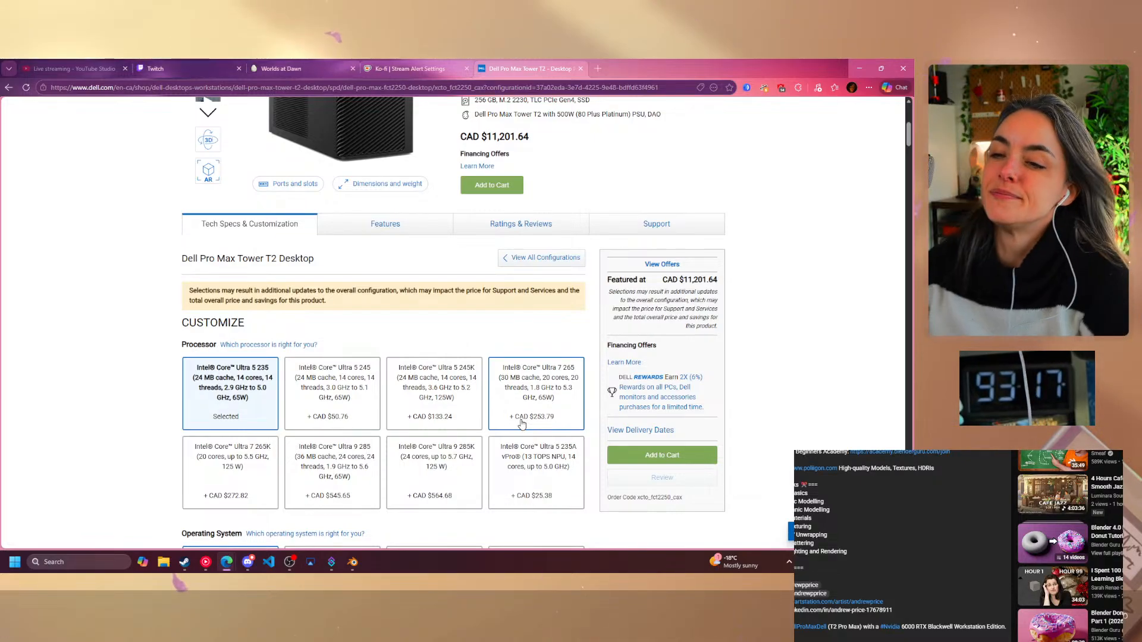
scroll(489, 503, up, 4)
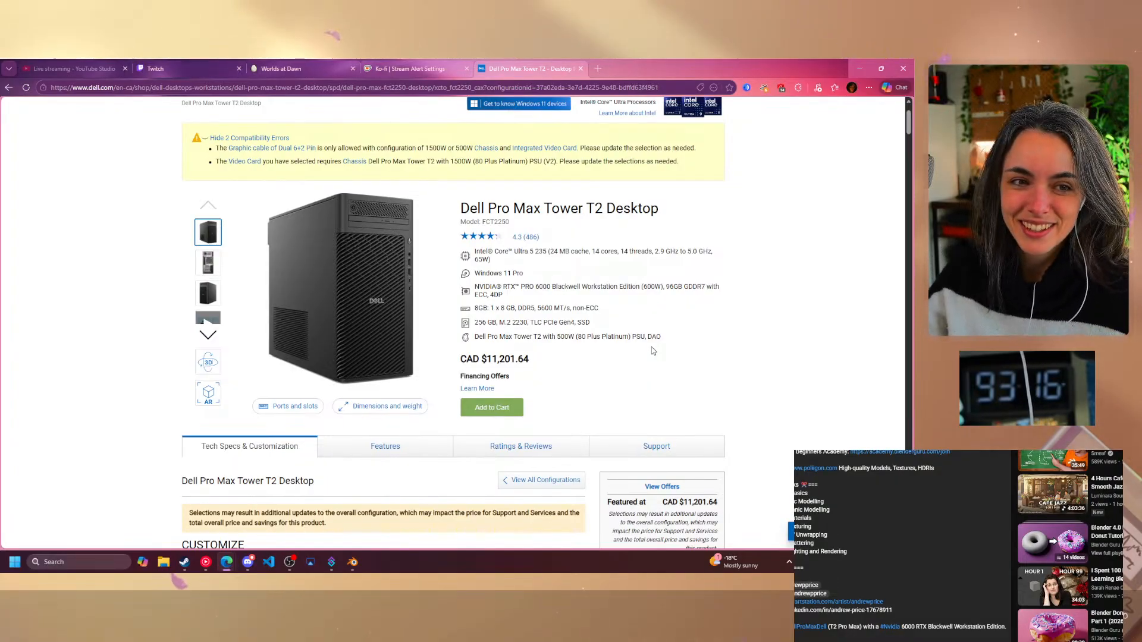
- Switch back to Blender and check the Grease Pencil viewport and render options in the EEVEE render settings
click(352, 562)
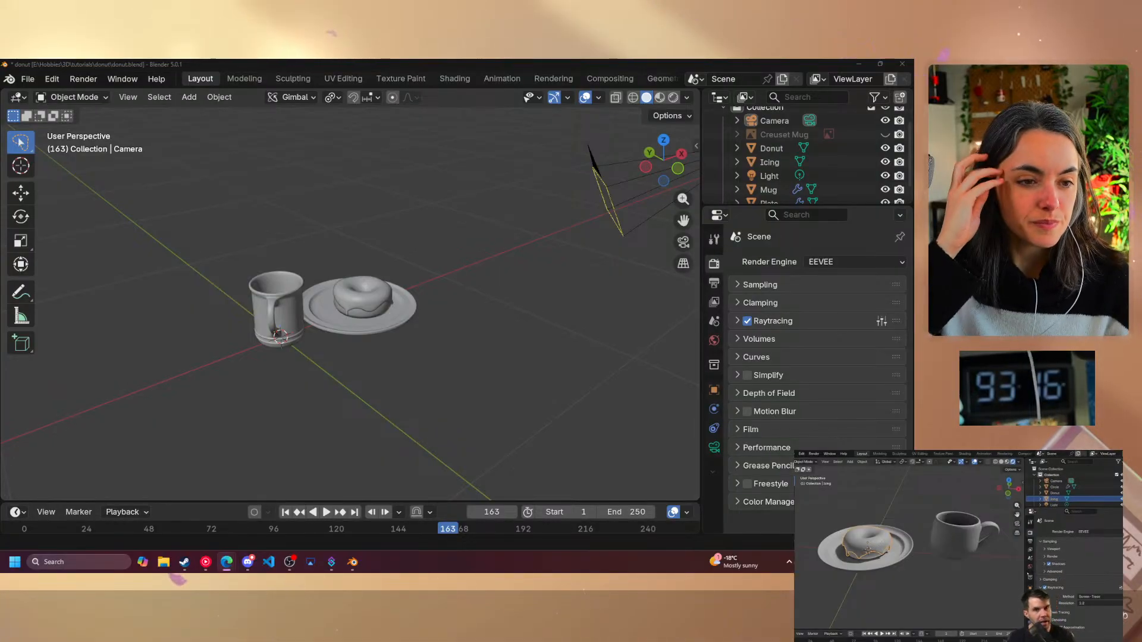
click(978, 537)
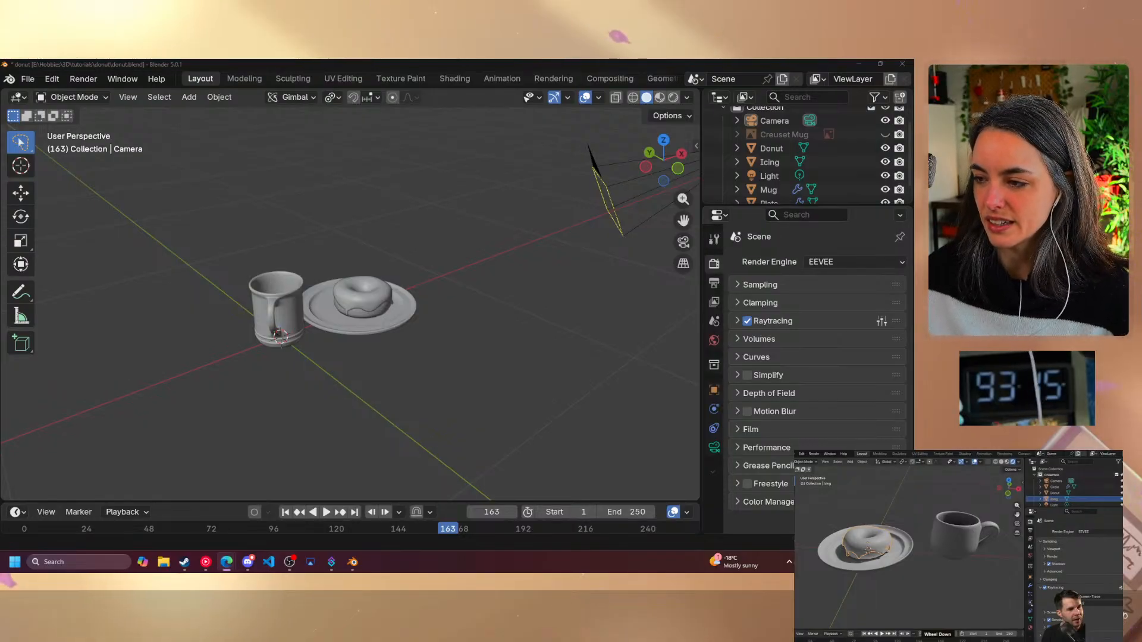
click(749, 465)
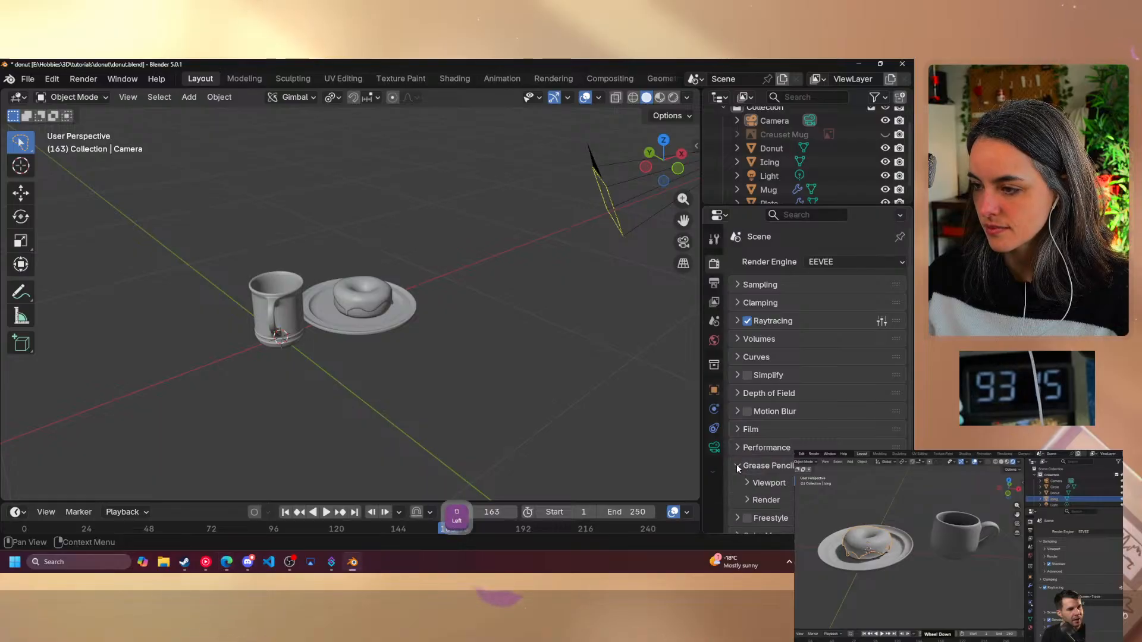
click(747, 500)
scroll(782, 472, down, 2)
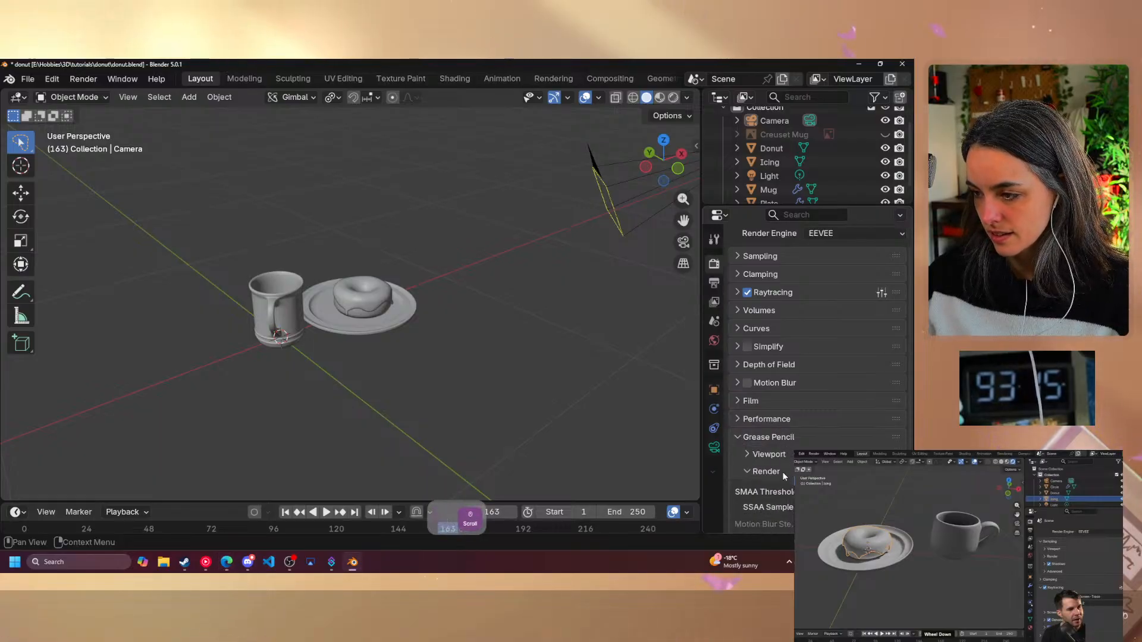
click(747, 454)
click(743, 440)
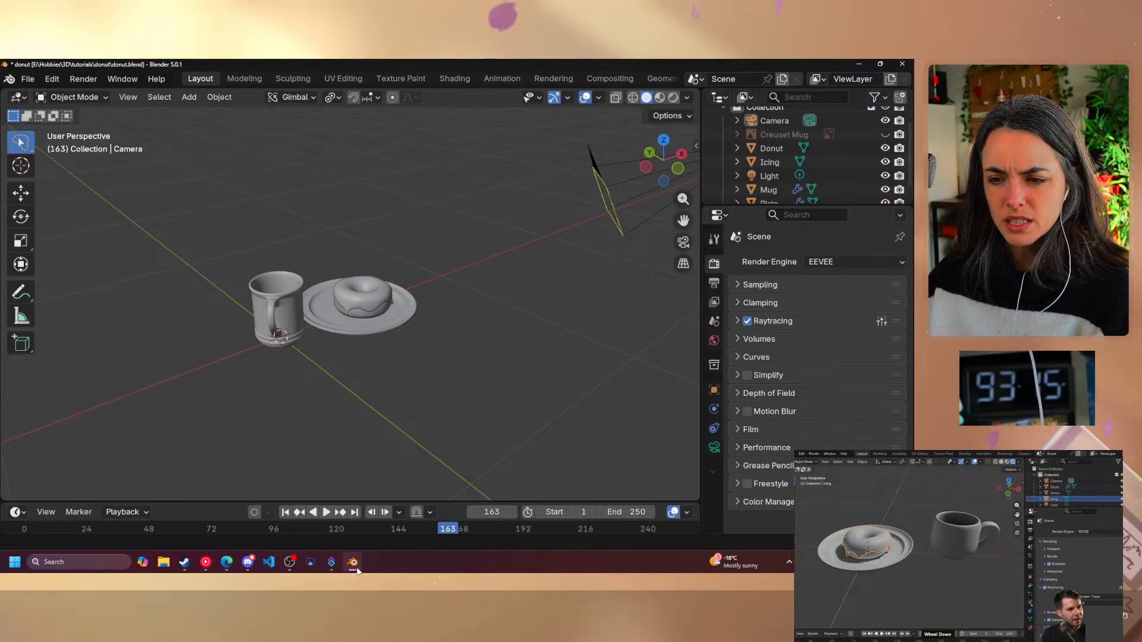
- Switch to YouTube Music, look through the track list of the album Ominous, and leave the player
click(205, 561)
scroll(331, 427, down, 4)
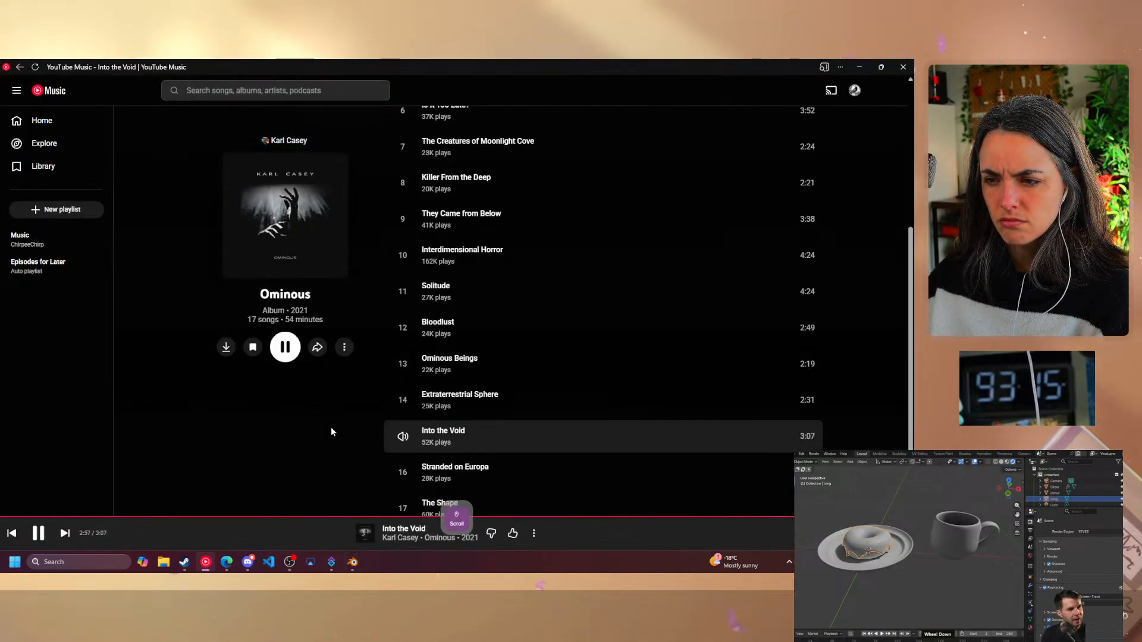
scroll(381, 390, up, 4)
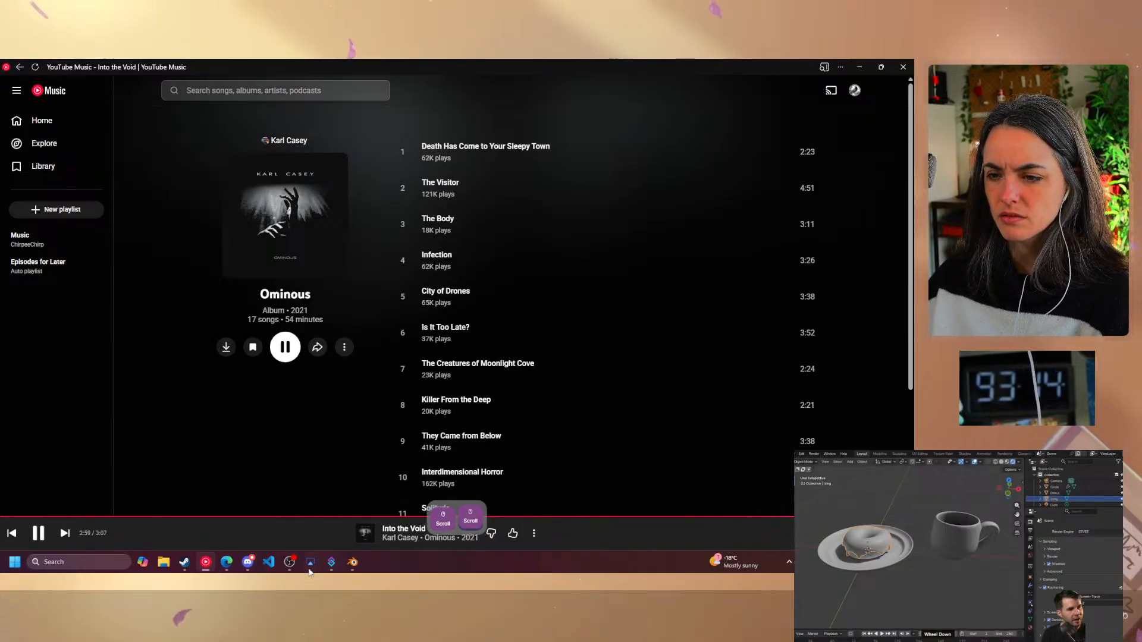
click(355, 563)
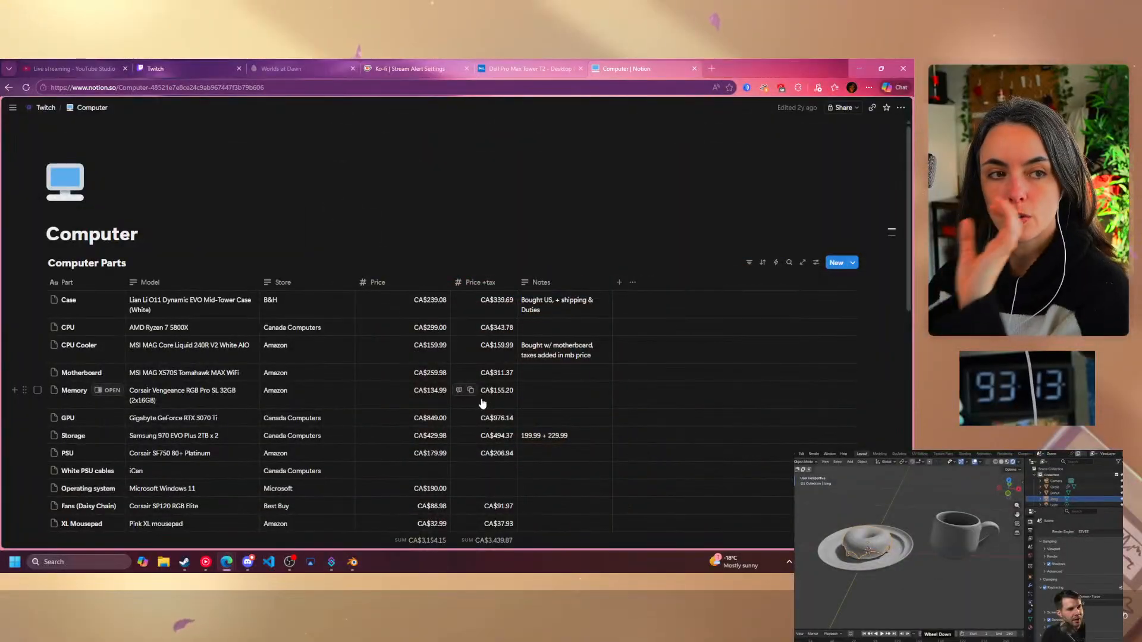
- Review the models and prices in the Computer Parts table on the Notion Computer page
scroll(574, 411, down, 5)
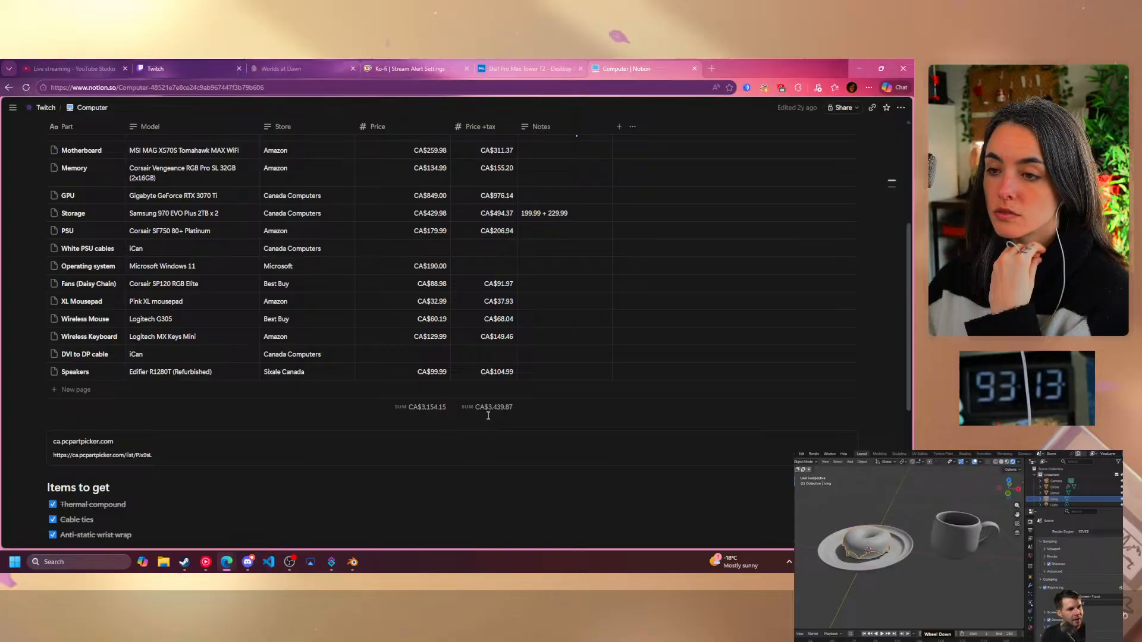
scroll(526, 459, up, 3)
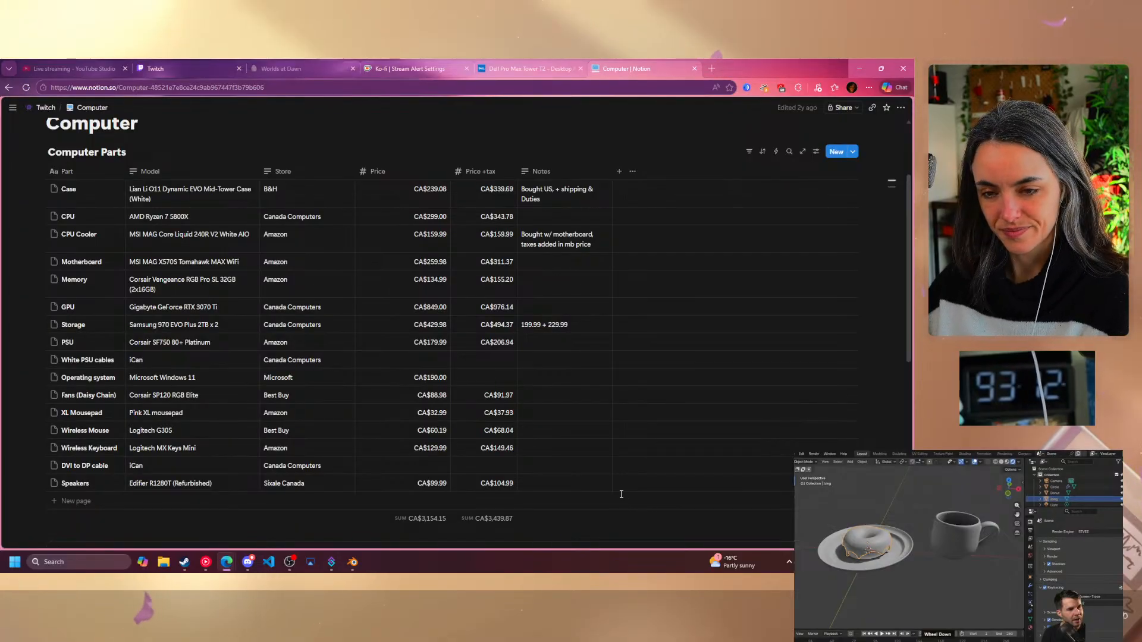
scroll(617, 489, up, 3)
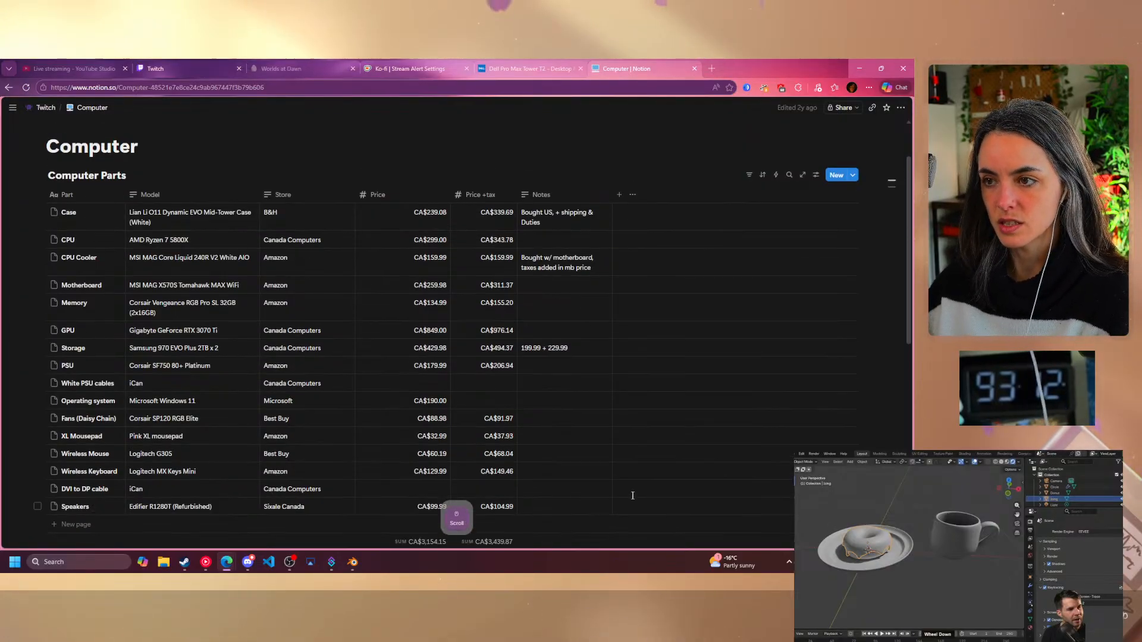
scroll(637, 492, down, 3)
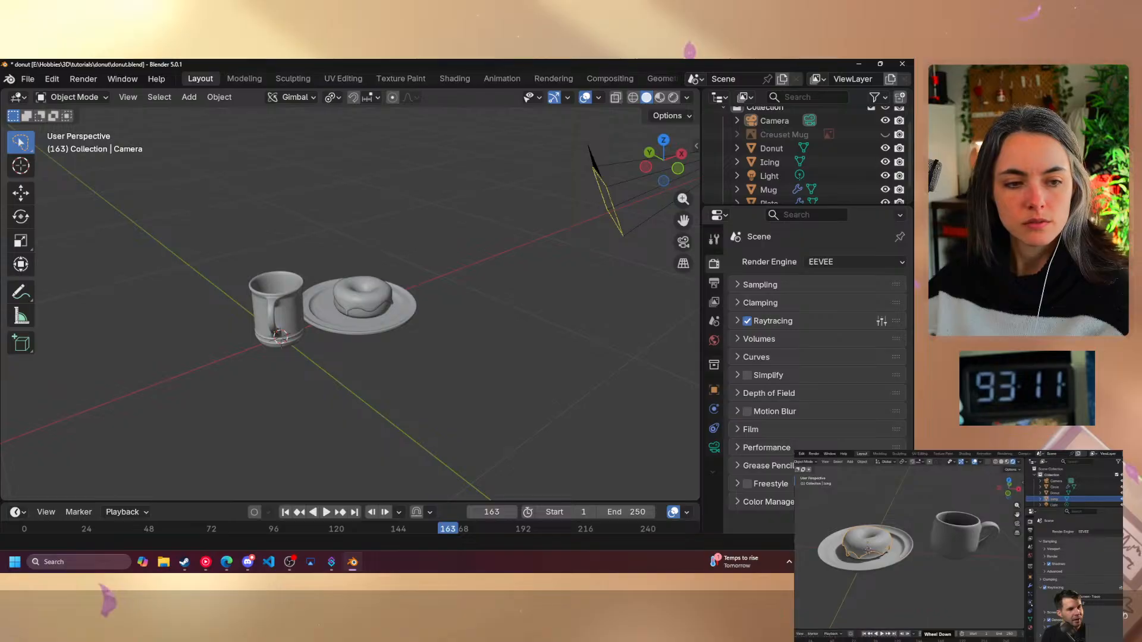
- Select the donut's icing in Blender and show its material settings, following the tutorial
click(948, 511)
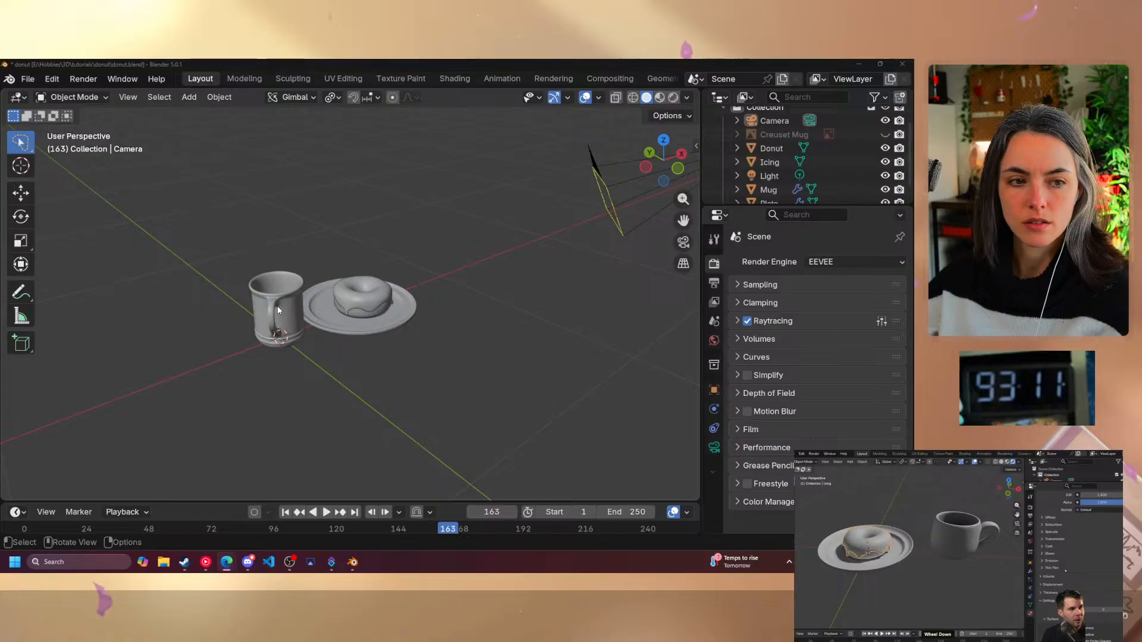
click(361, 292)
click(714, 504)
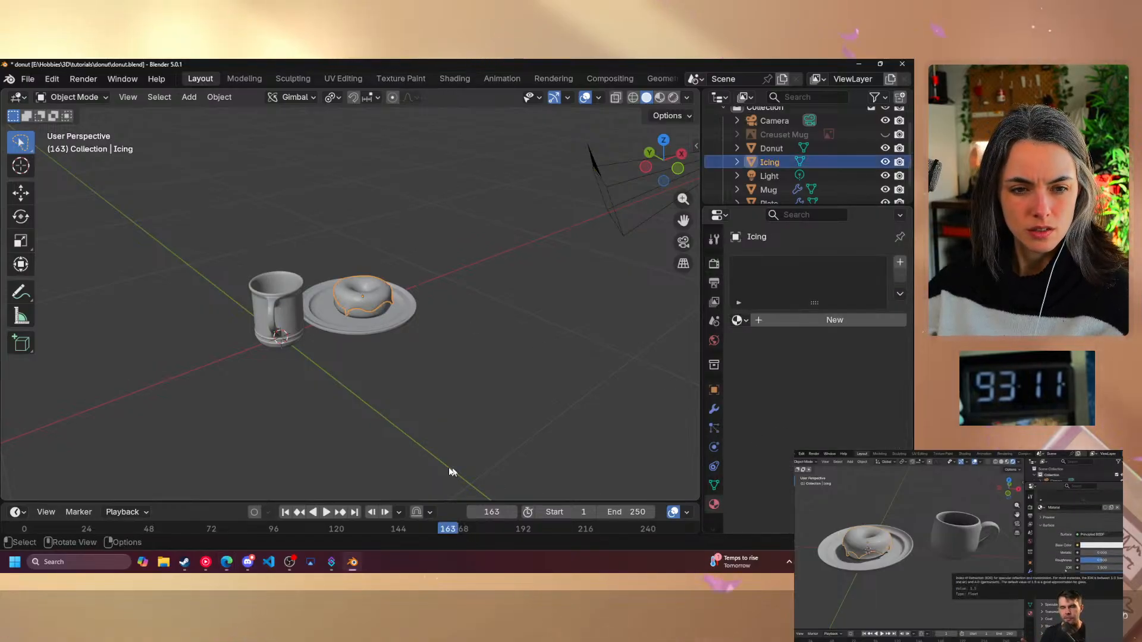
click(975, 531)
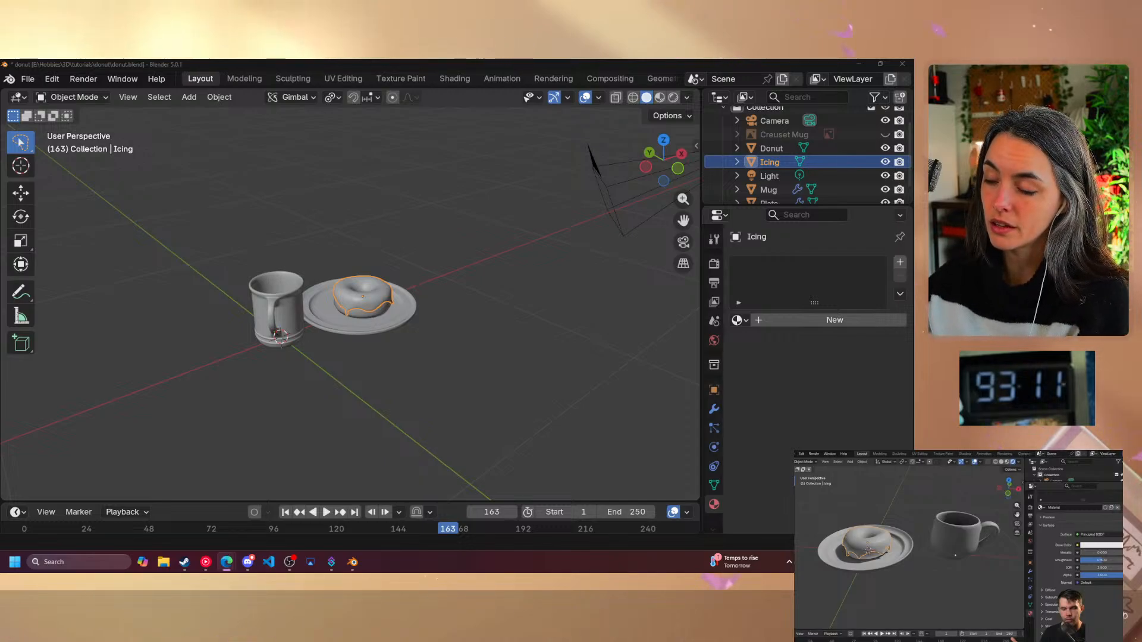
mouse_move(918, 483)
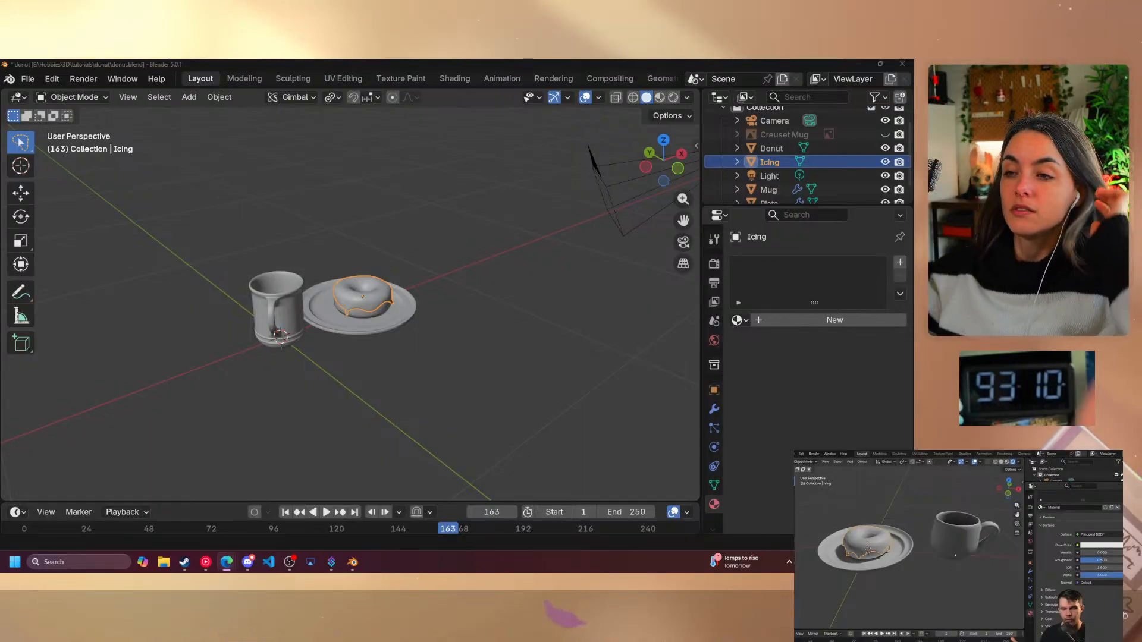
- Look for the Eurovizija.LT 2026 broadcast on LRT's YouTube live page, the Eurovisionworld calendar and LRT's own live stream, leaving the page untranslated
mouse_move(860, 472)
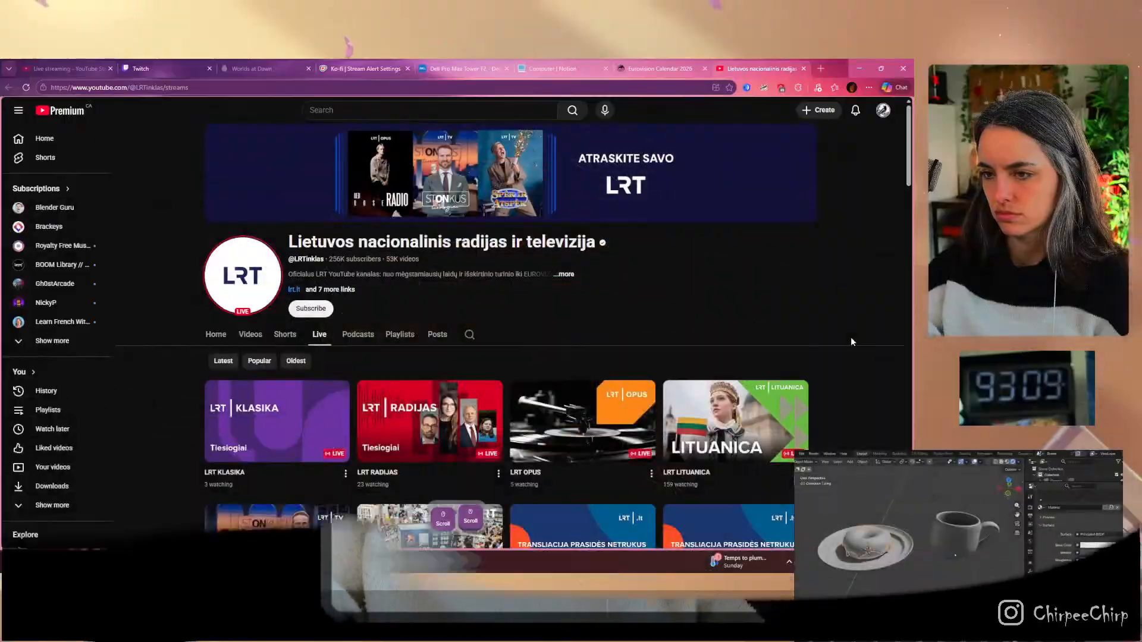
scroll(850, 342, down, 4)
scroll(777, 404, up, 4)
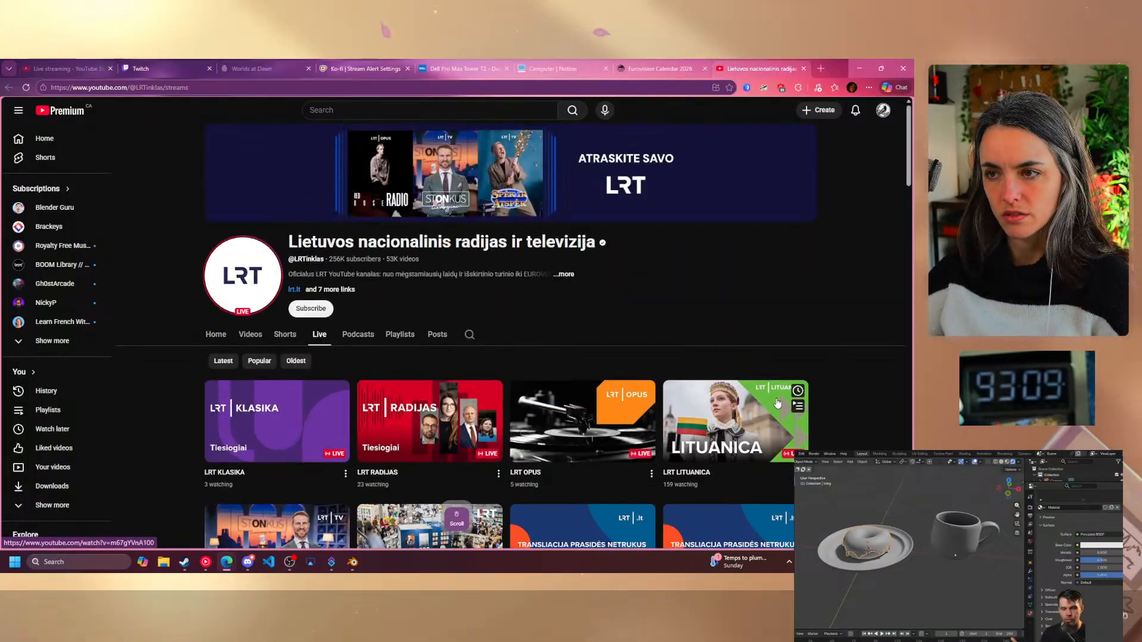
click(660, 68)
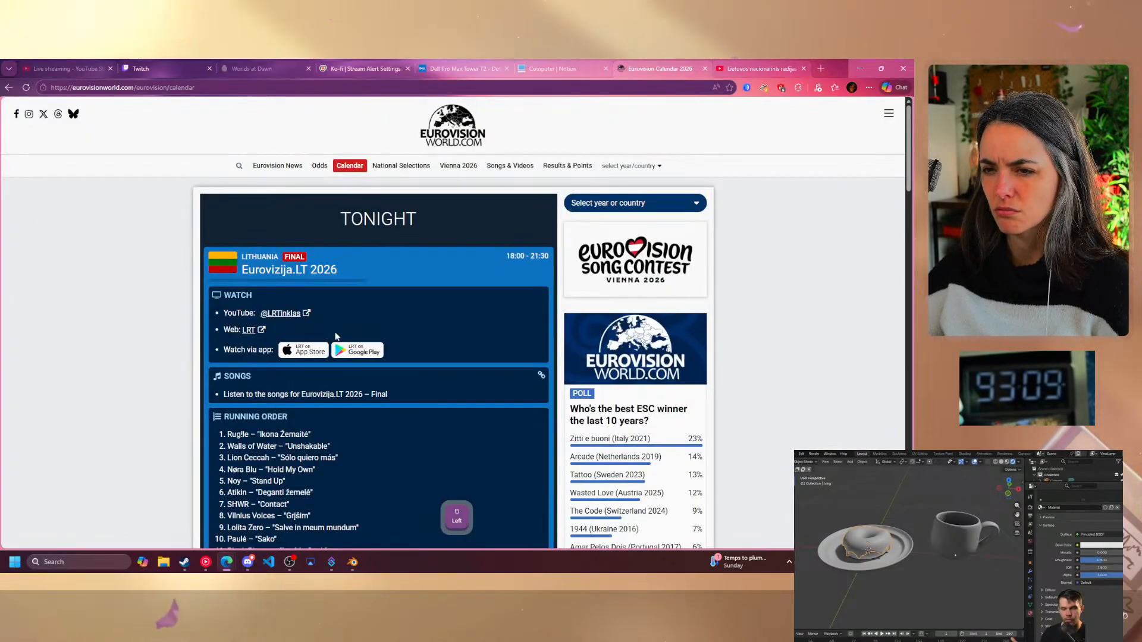
click(248, 331)
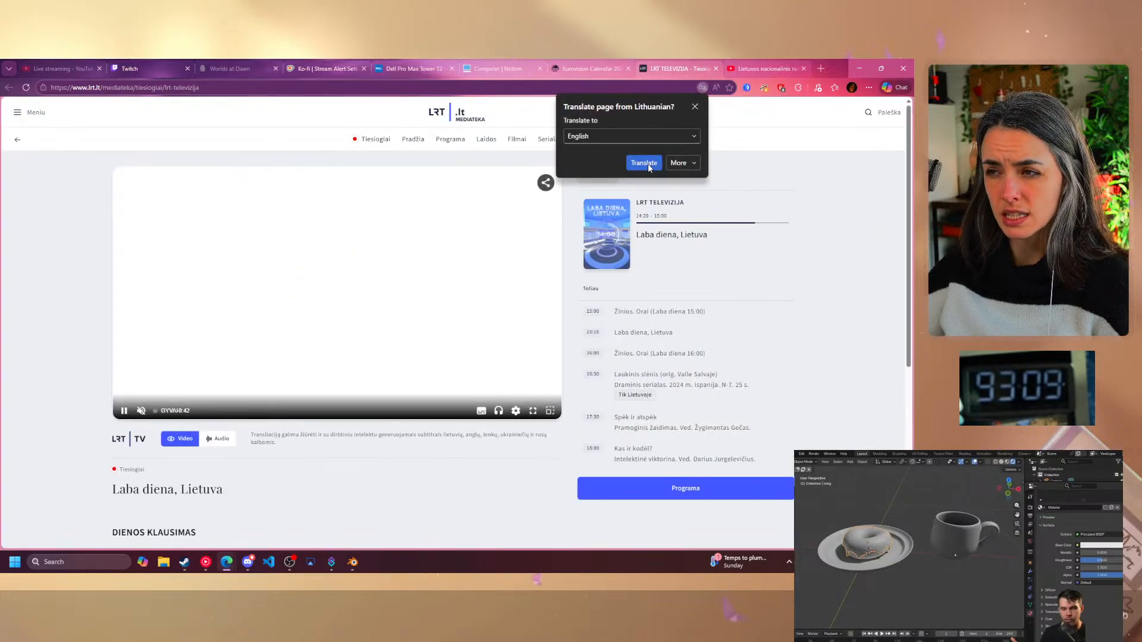
click(694, 108)
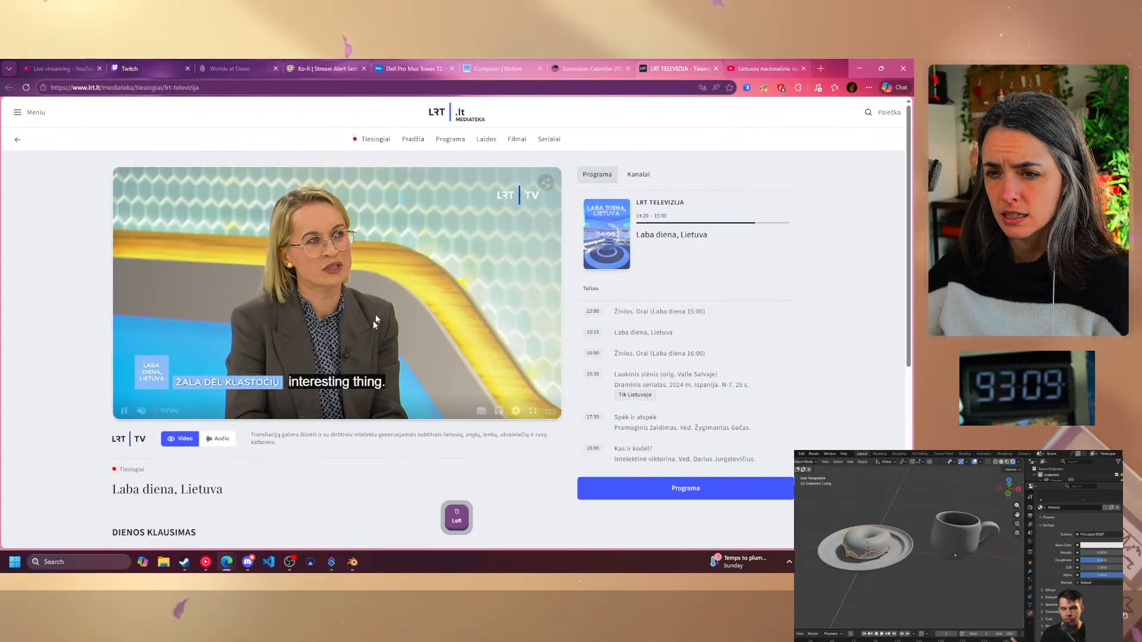
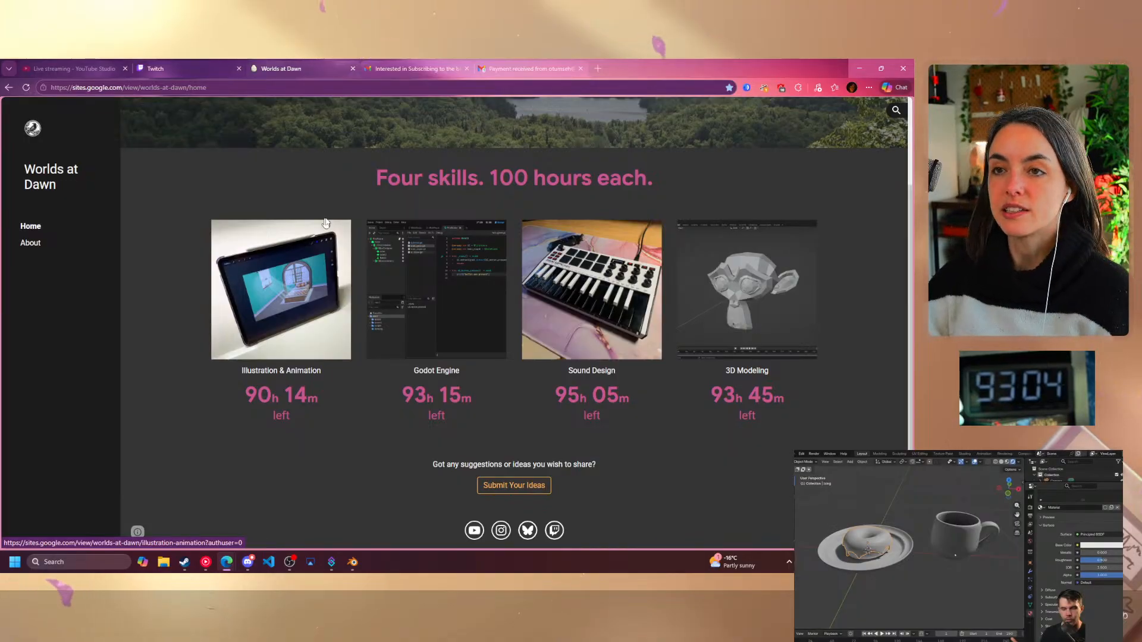
- Switch back to Blender and add a new material to the donut's icing, following the tutorial video
click(353, 562)
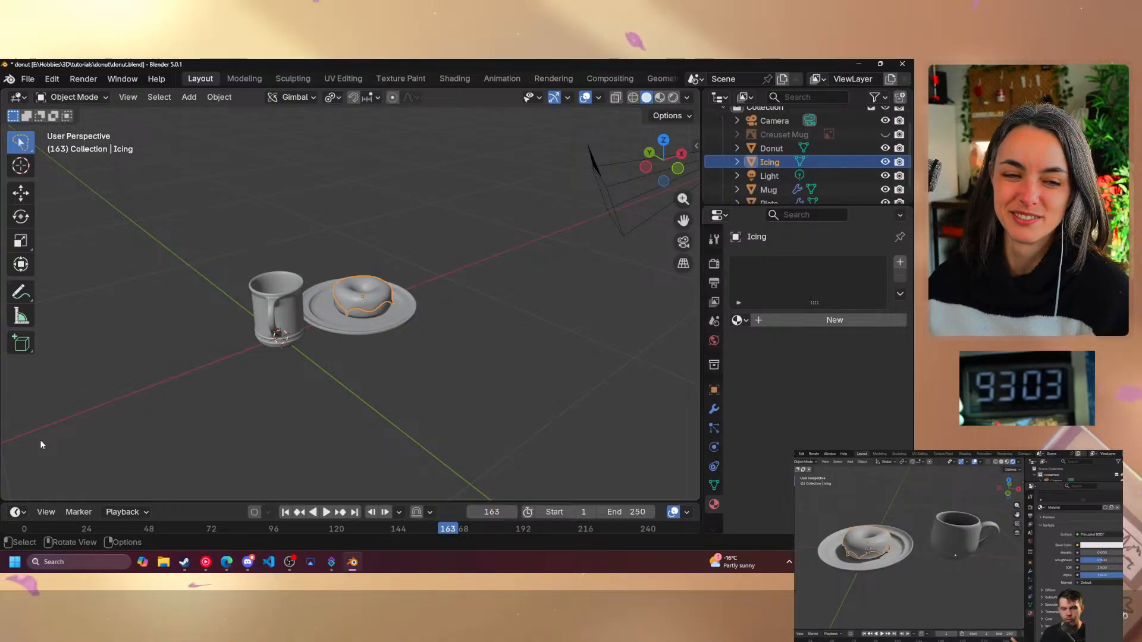
click(930, 548)
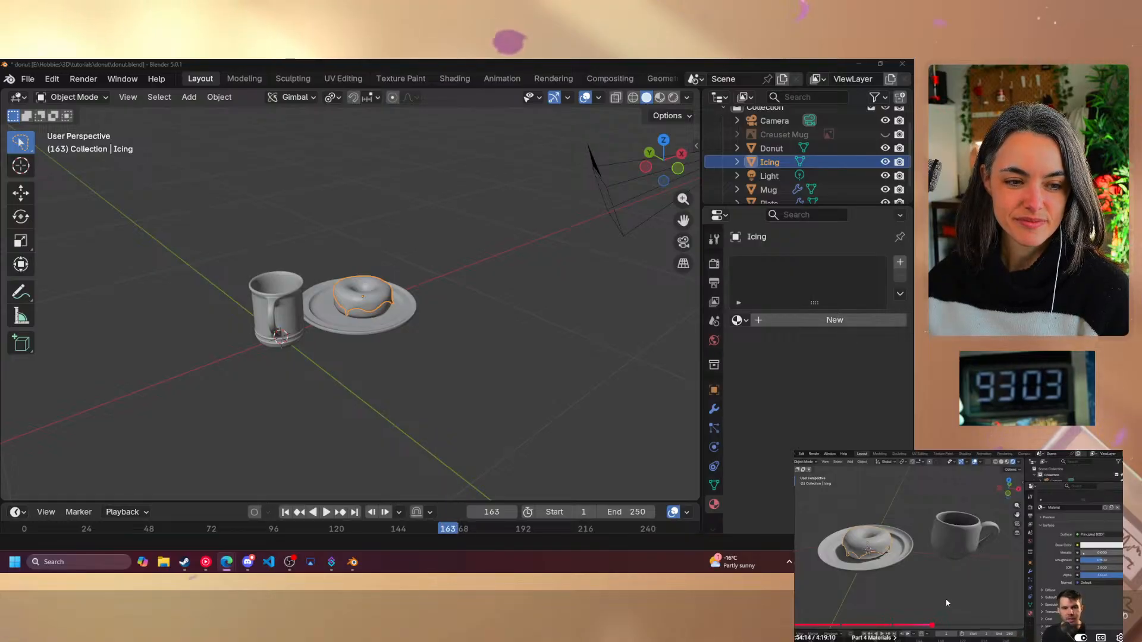
click(799, 639)
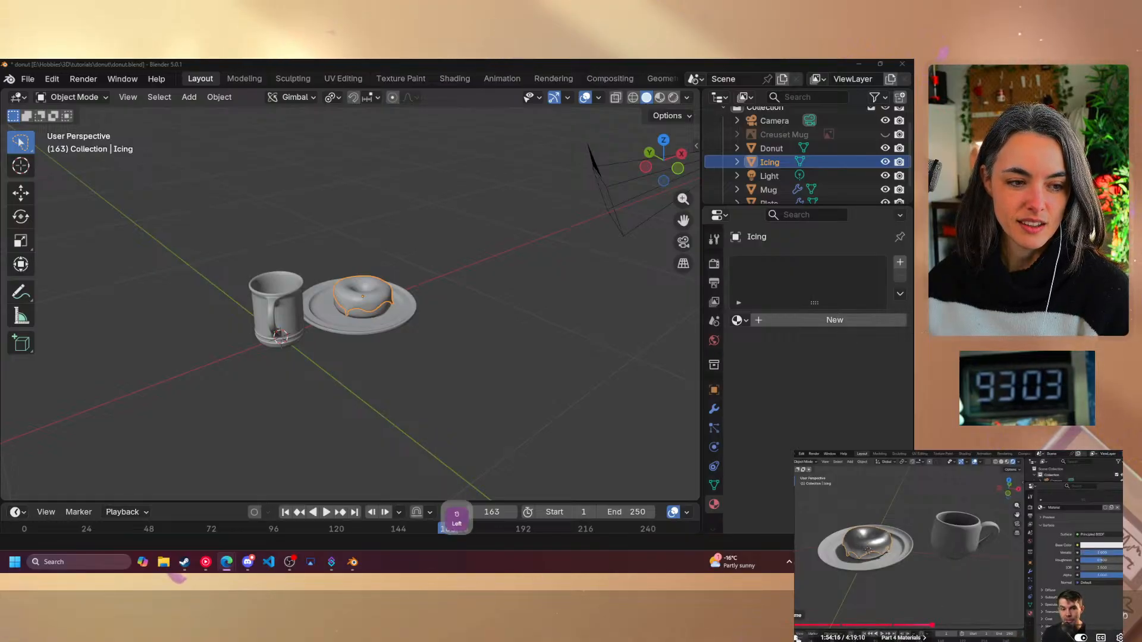
click(931, 583)
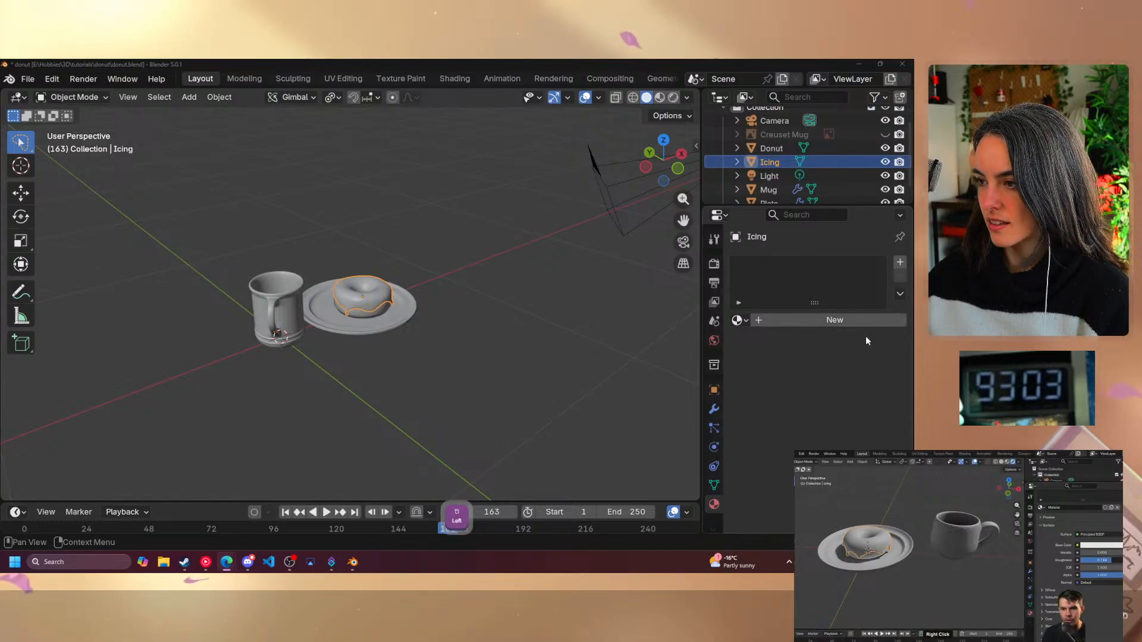
click(835, 322)
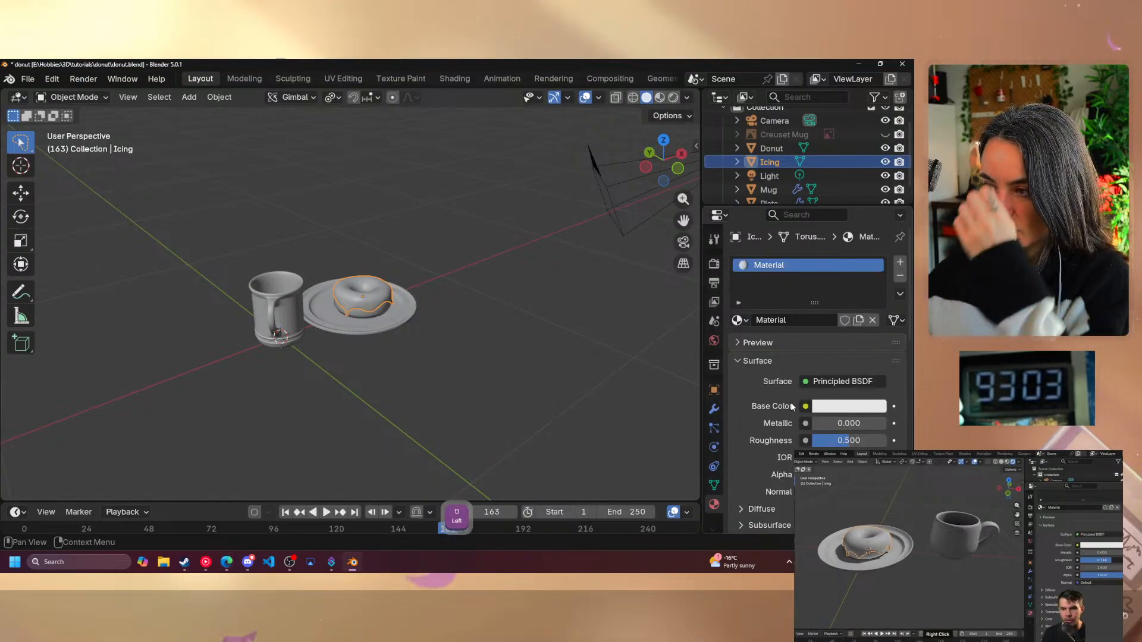
- Show the scene in rendered shading, try the icing material's Metallic at 1.000, and return it to 0.000
drag(820, 423, 889, 423)
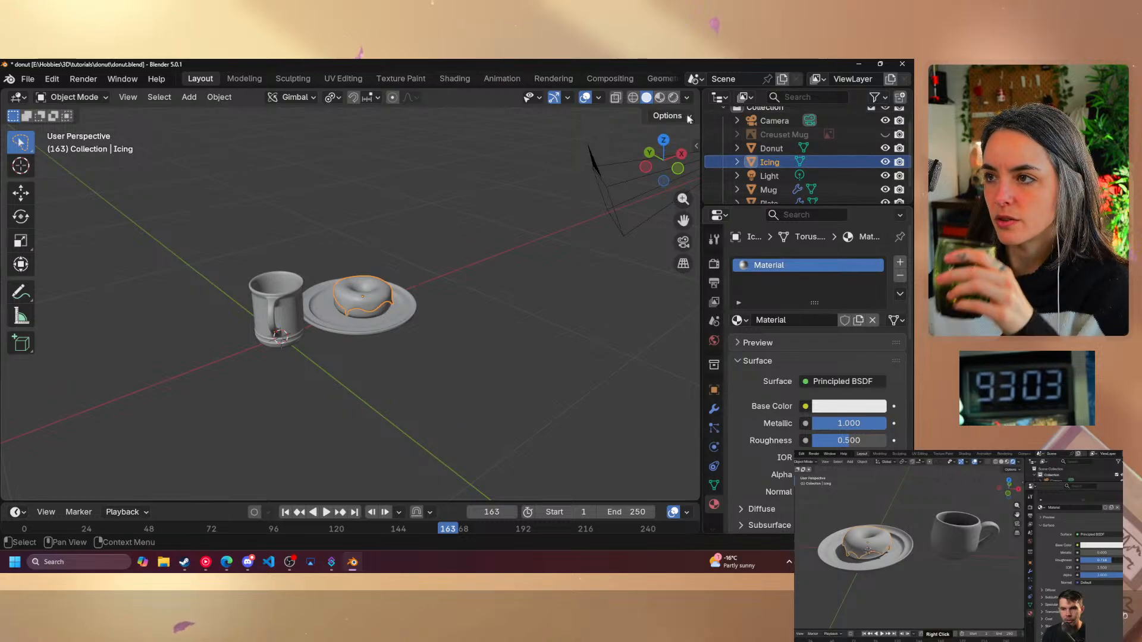
click(673, 97)
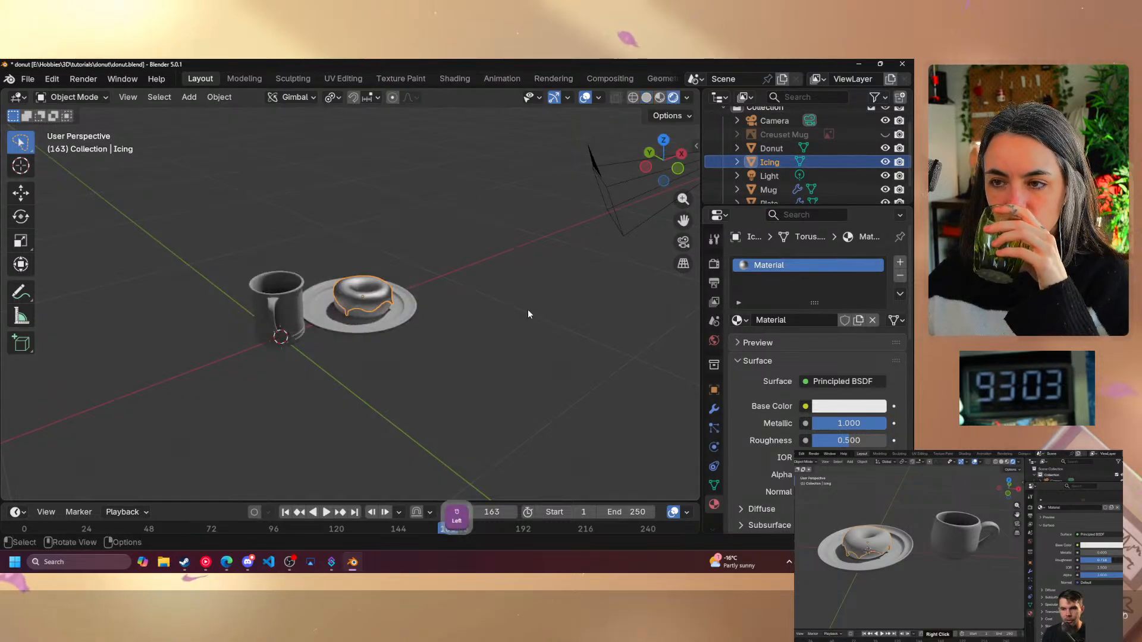
scroll(384, 295, up, 4)
scroll(383, 293, up, 4)
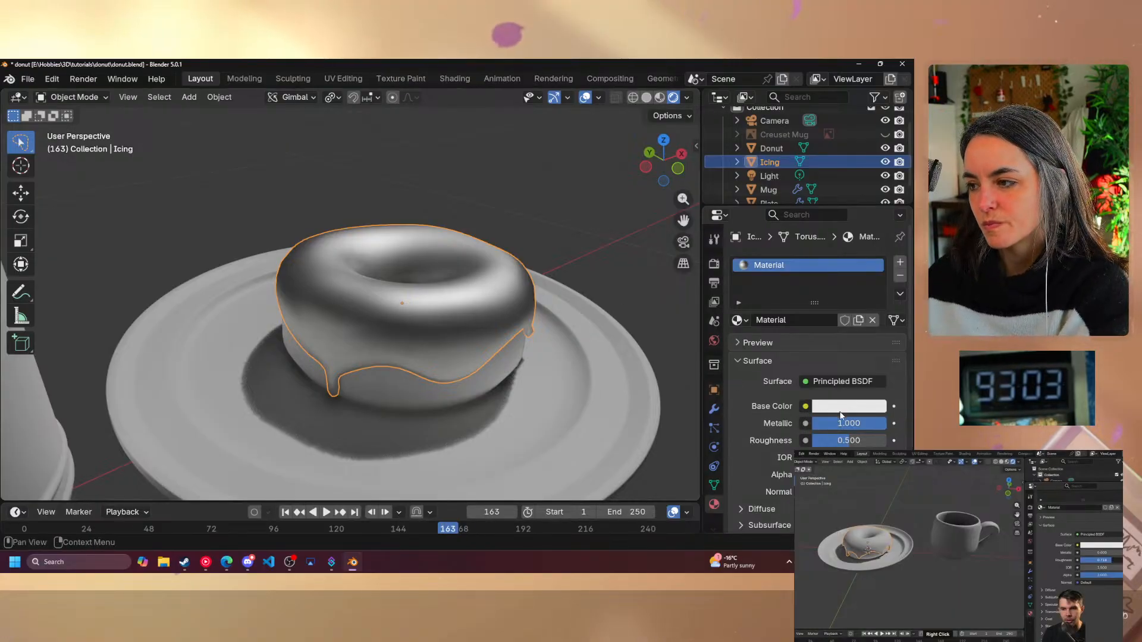
drag(872, 422, 832, 422)
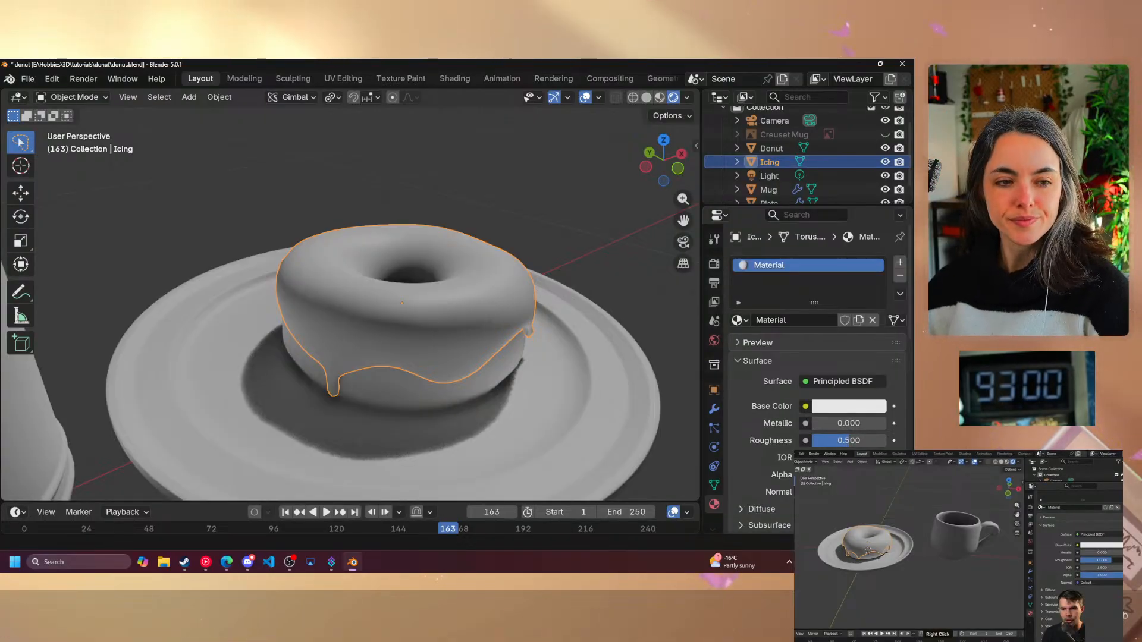
- Follow the tutorial's color section and set the icing material's base color to lime green, hex #9EE733FF
double_click(949, 470)
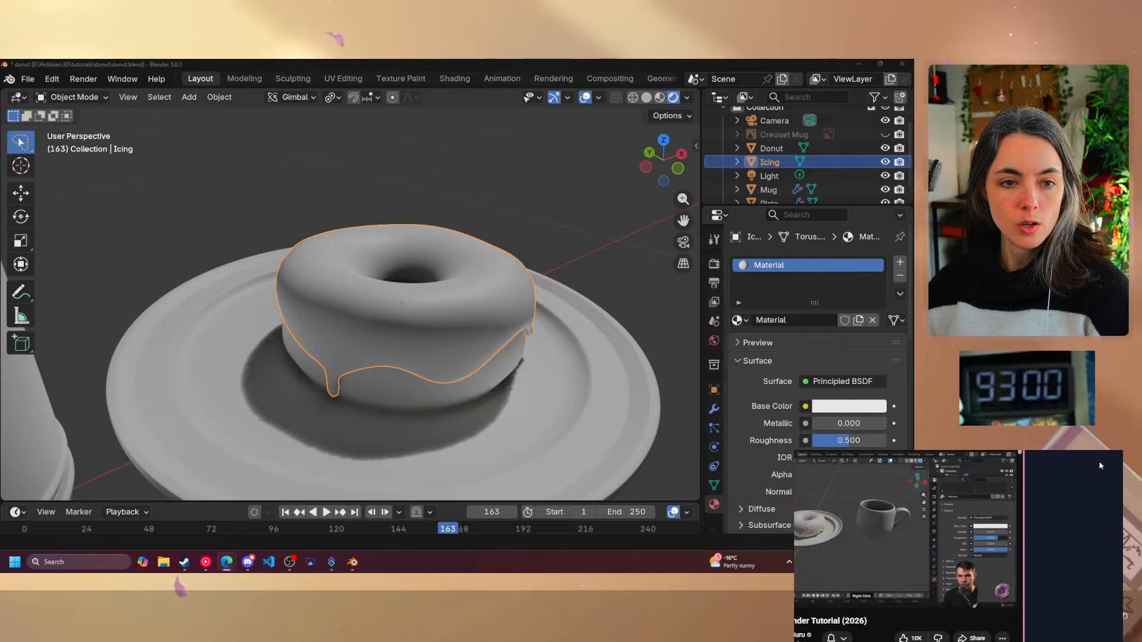
double_click(1015, 531)
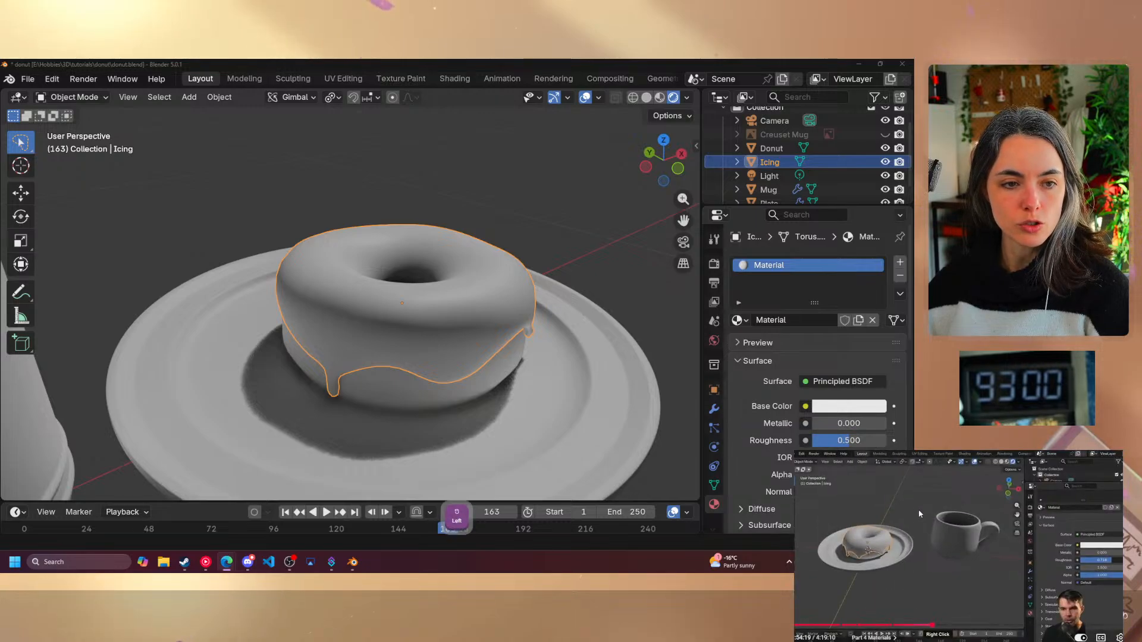
click(1015, 531)
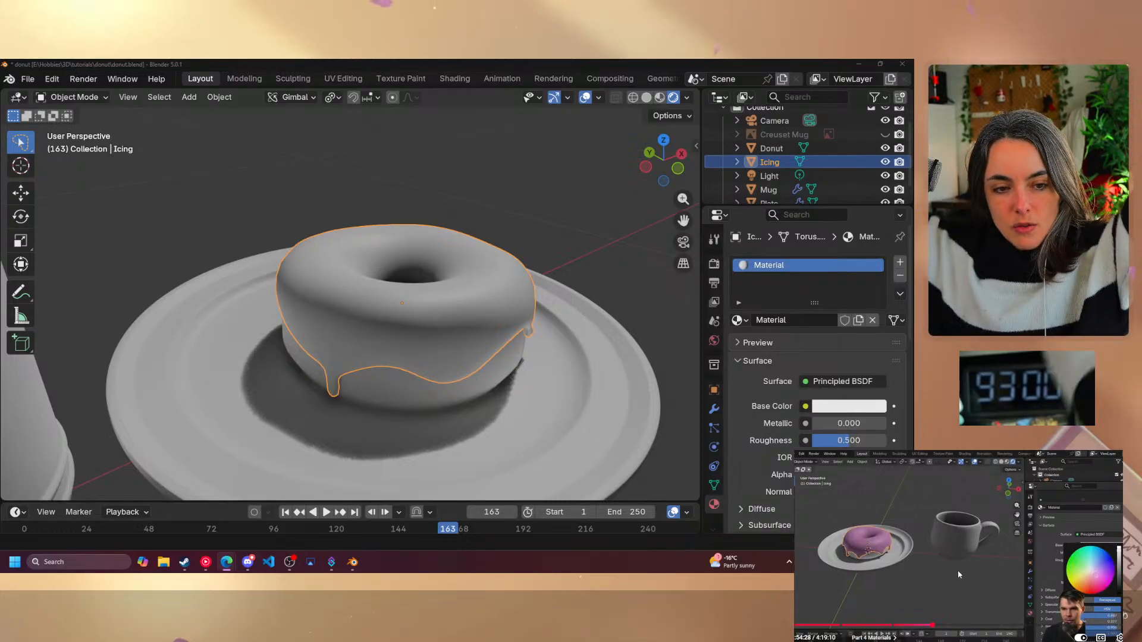
click(926, 570)
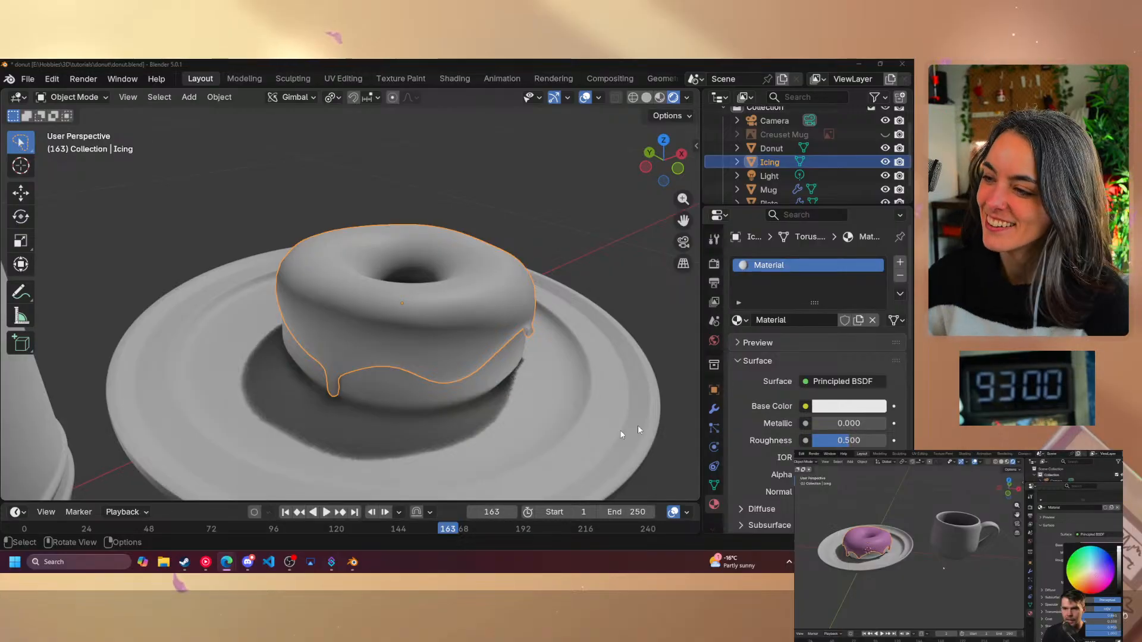
click(868, 407)
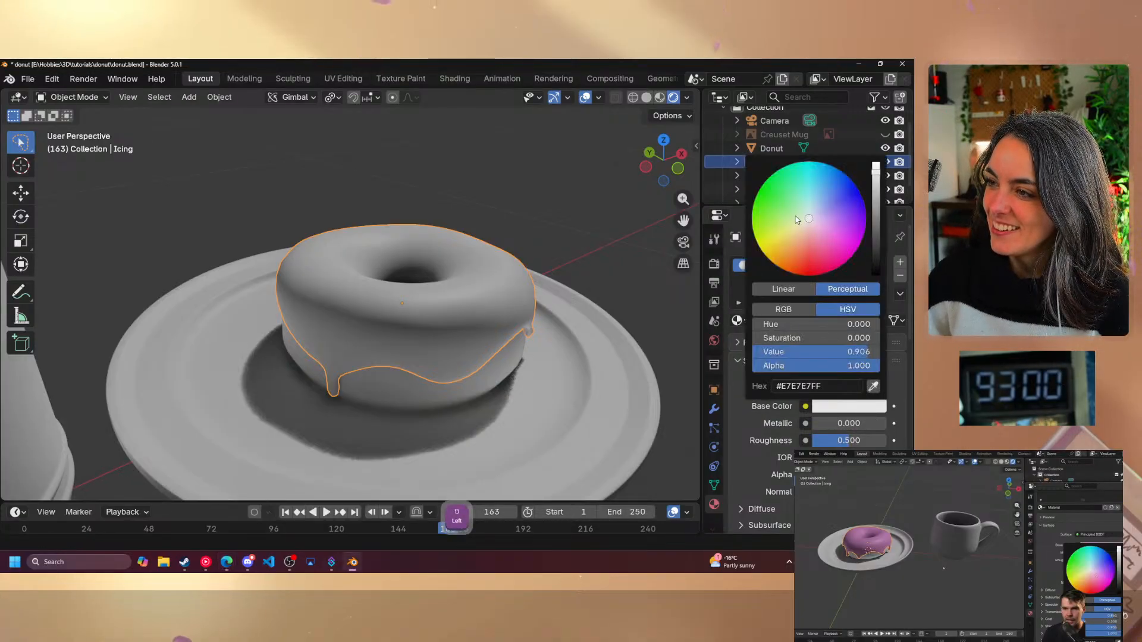
drag(797, 221, 764, 223)
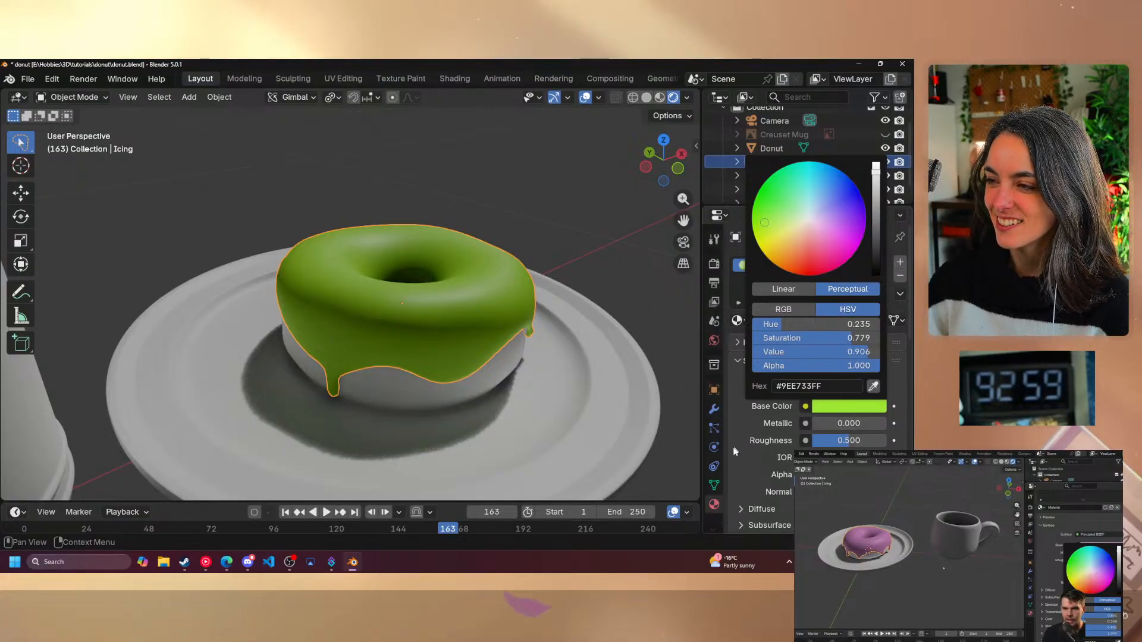
click(736, 418)
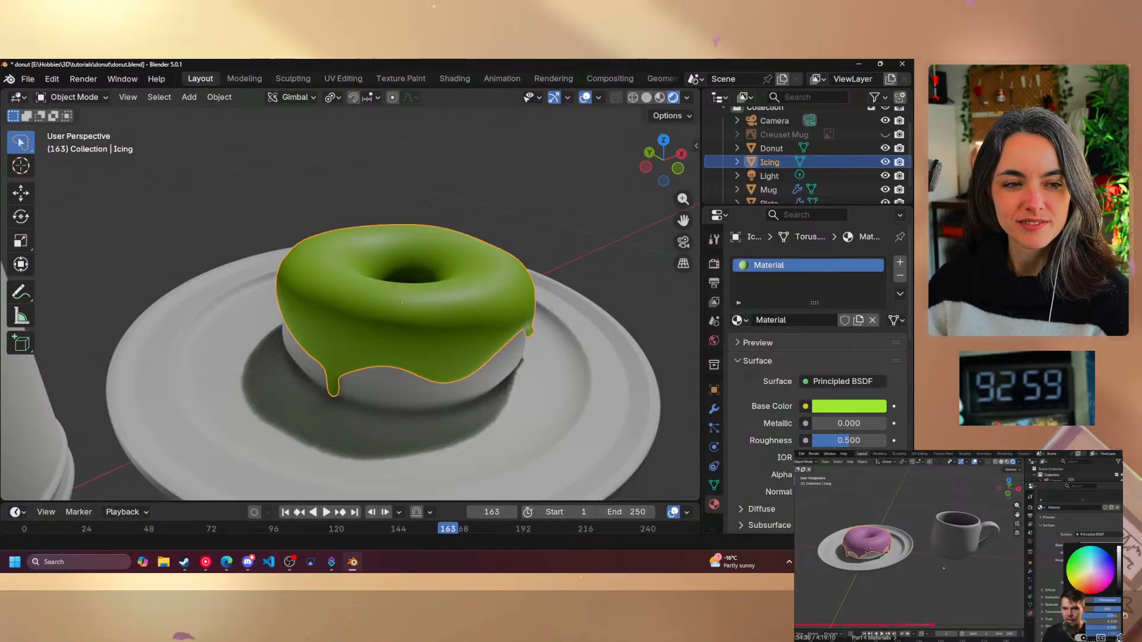
- Make the icing glossier as in the tutorial by lowering its material's Roughness to 0.239
click(940, 550)
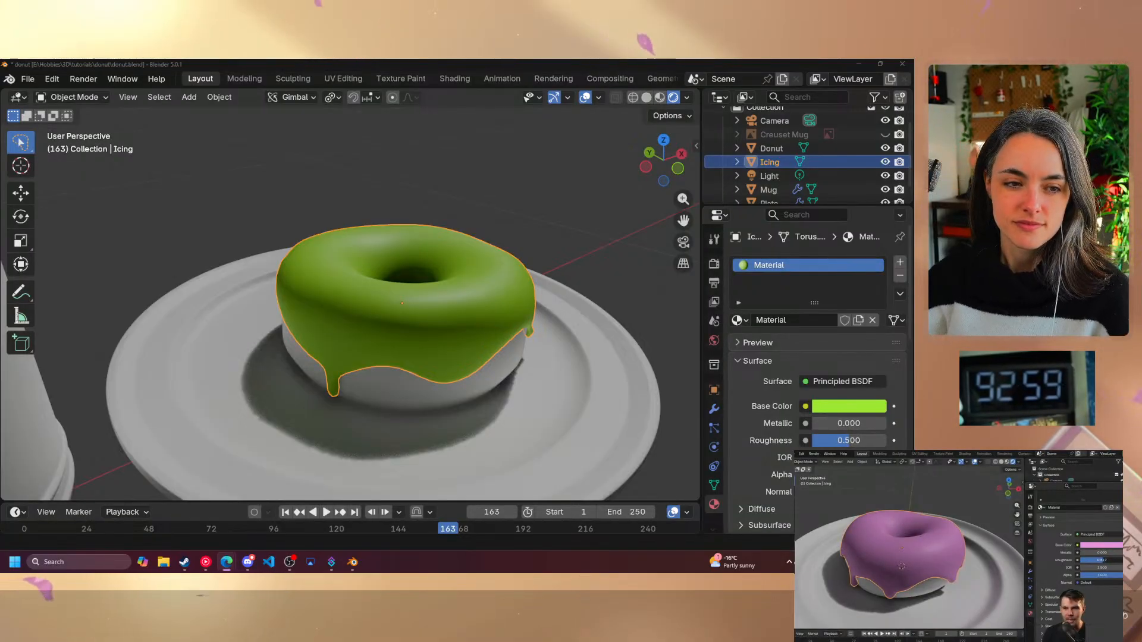
click(1001, 580)
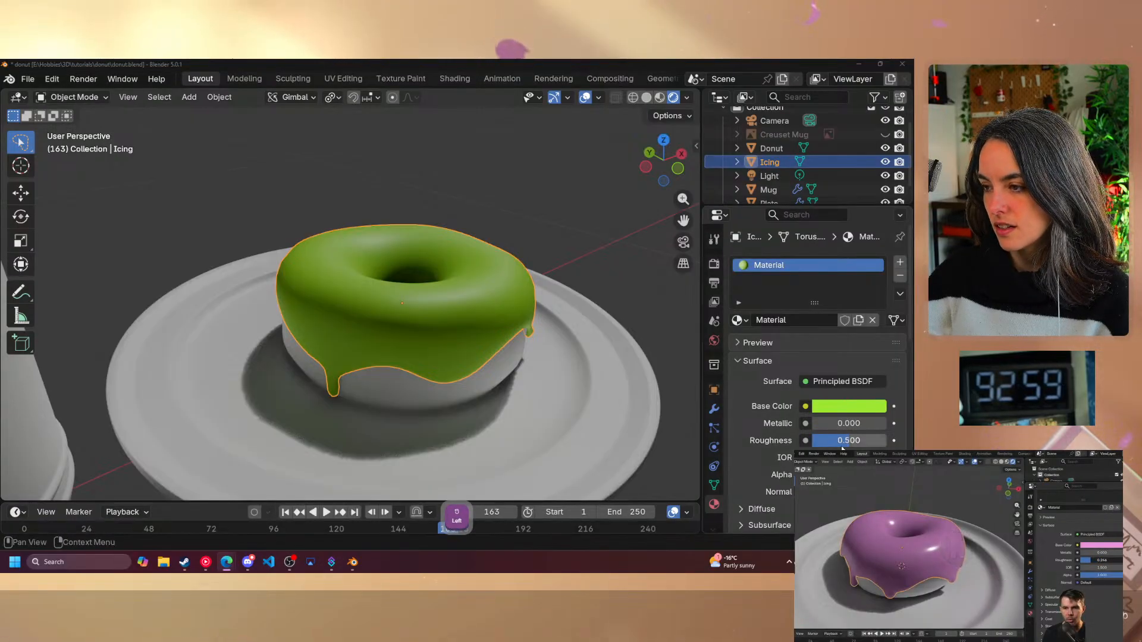
drag(847, 446, 826, 440)
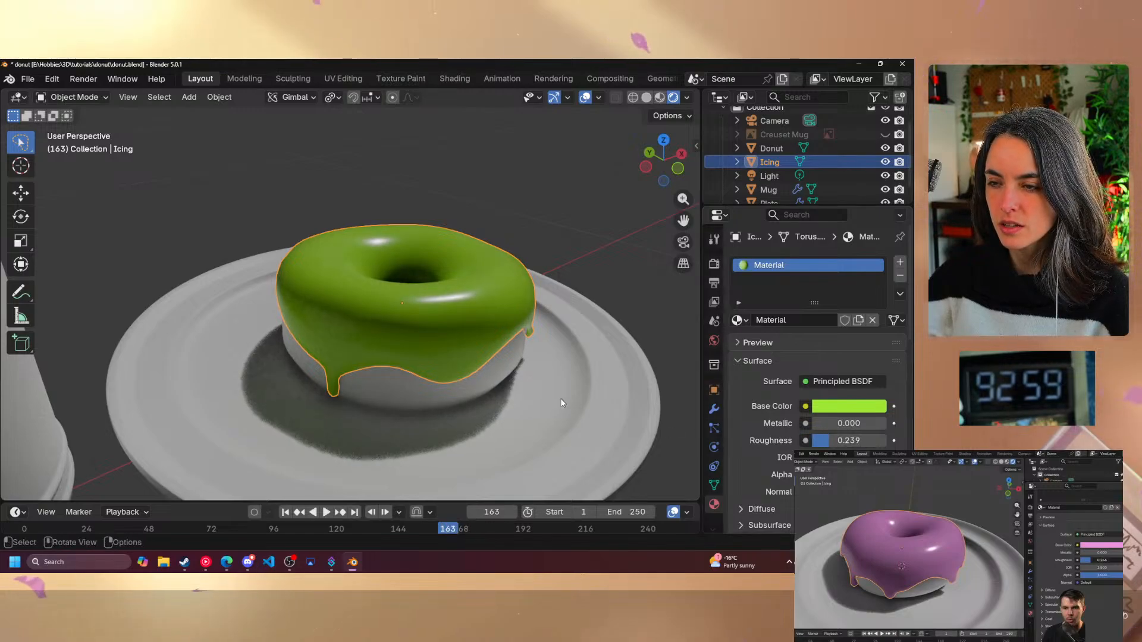
middle_drag(560, 398, 515, 395)
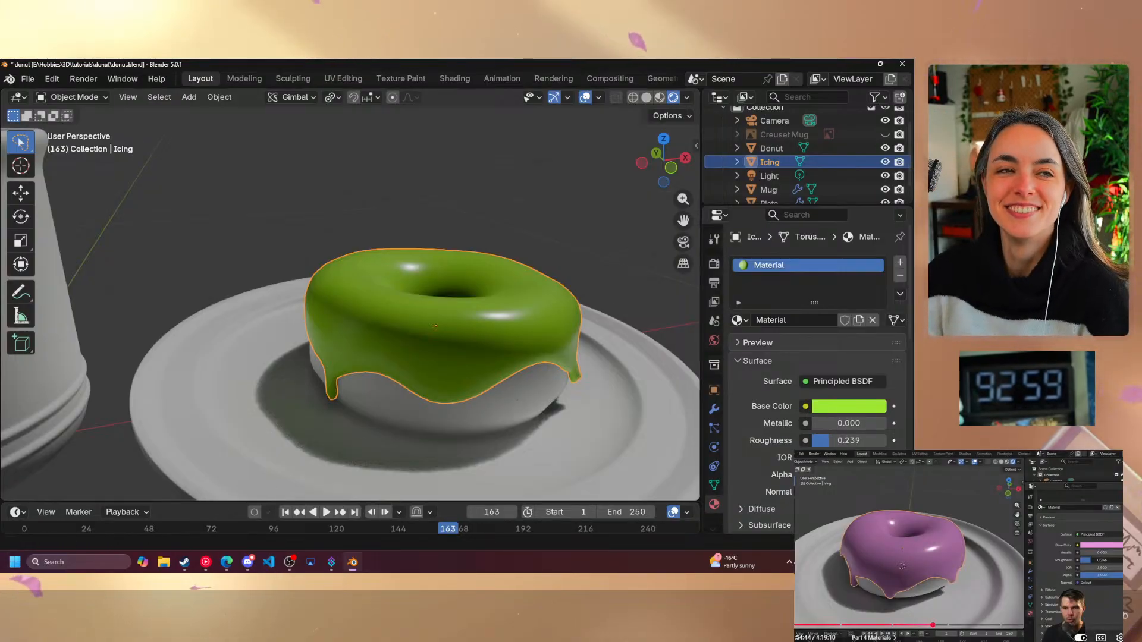
- Following the tutorial, give the mug a new material with an orange base color, hex #E7922BFF
click(931, 557)
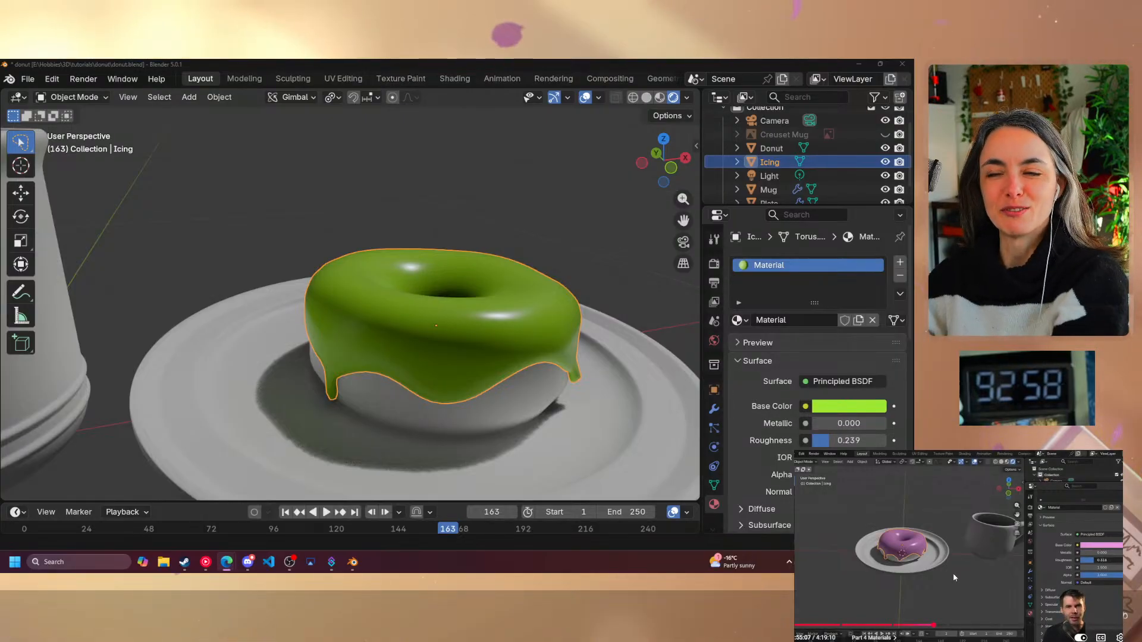
mouse_move(954, 576)
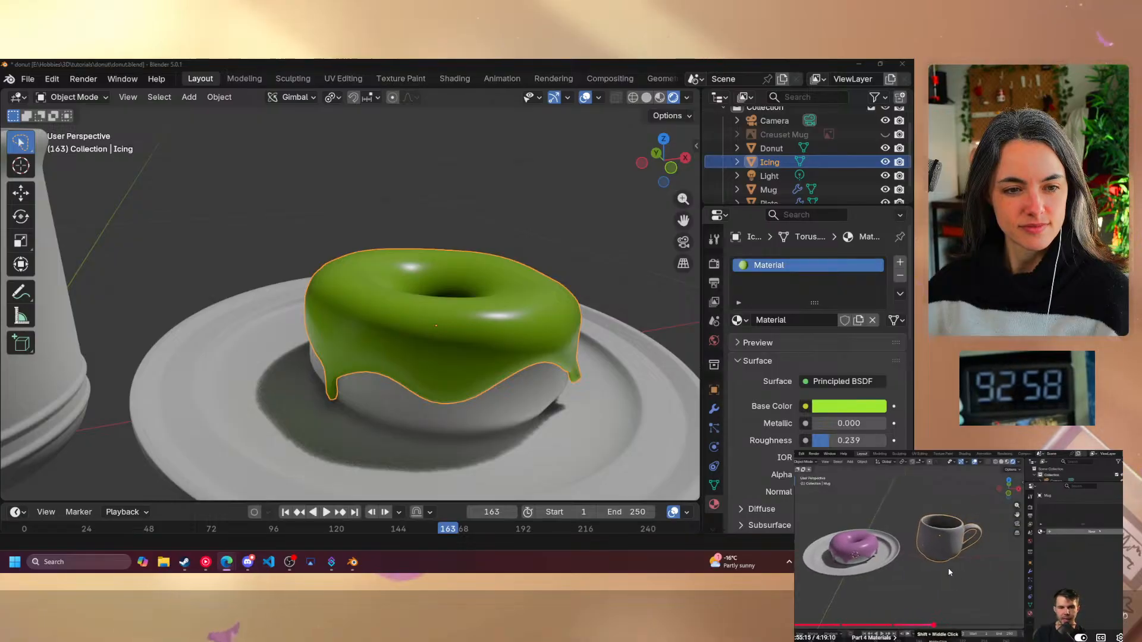
click(943, 570)
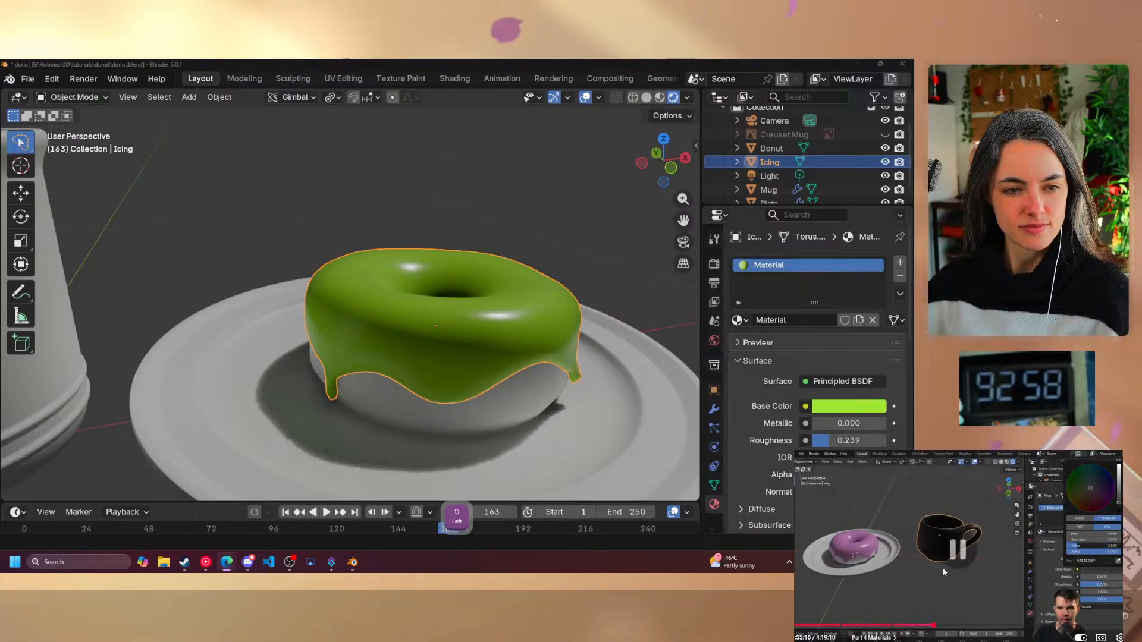
middle_drag(385, 419, 138, 353)
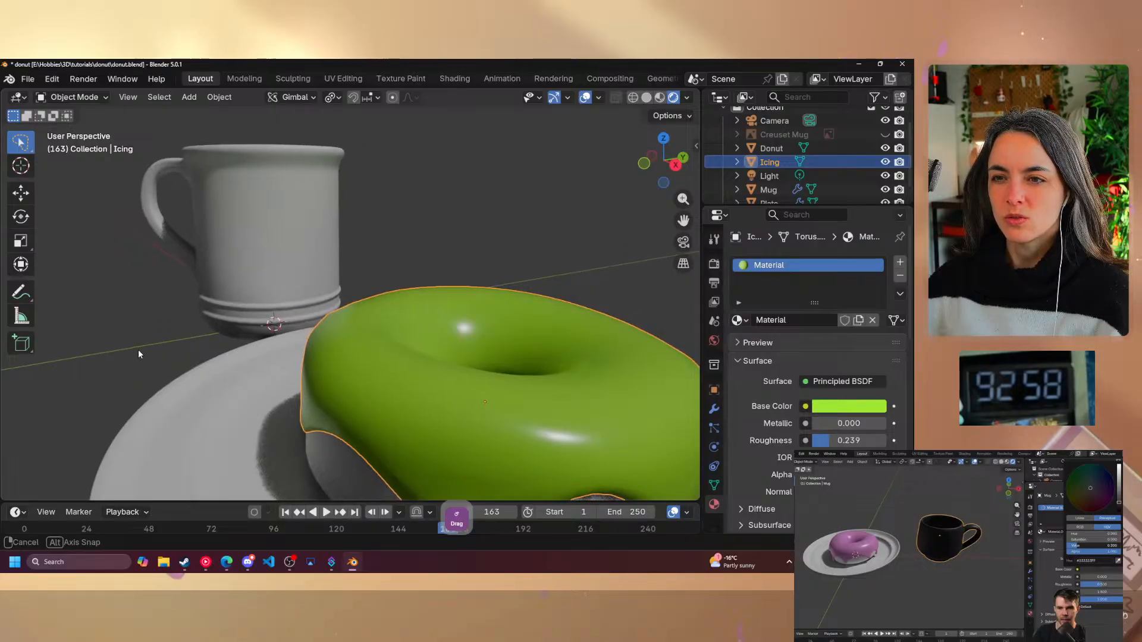
click(267, 246)
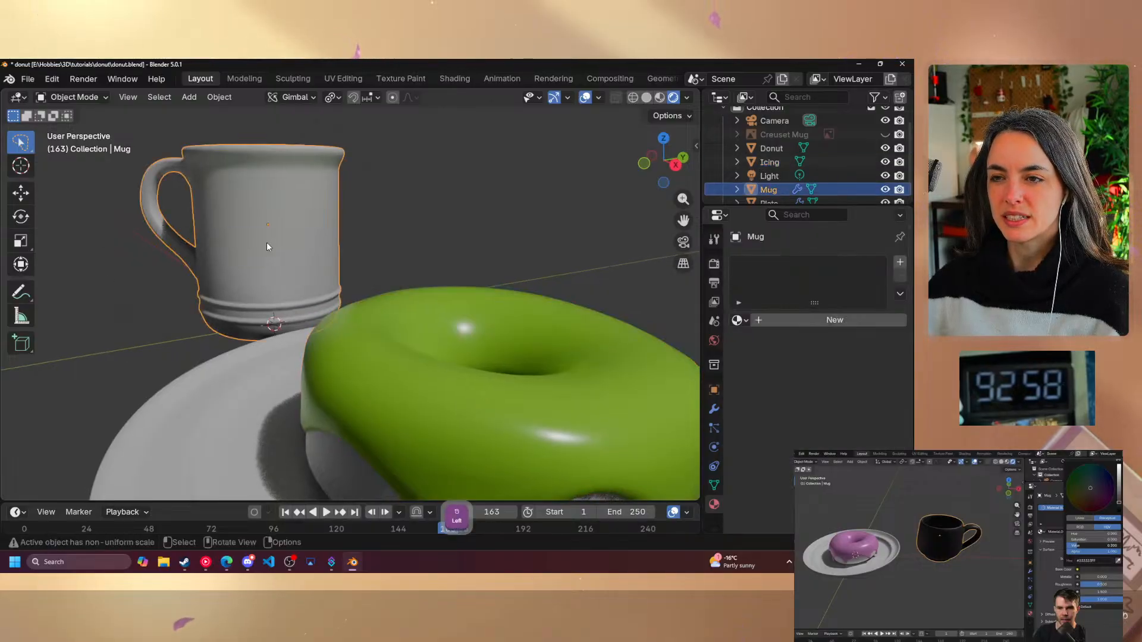
click(834, 320)
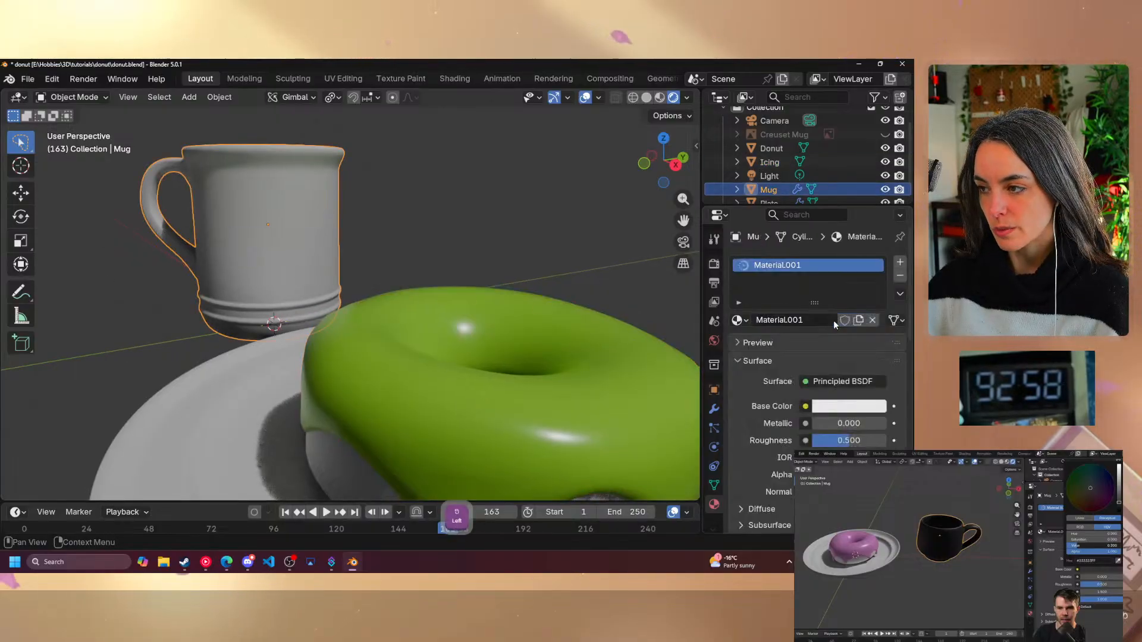
click(848, 412)
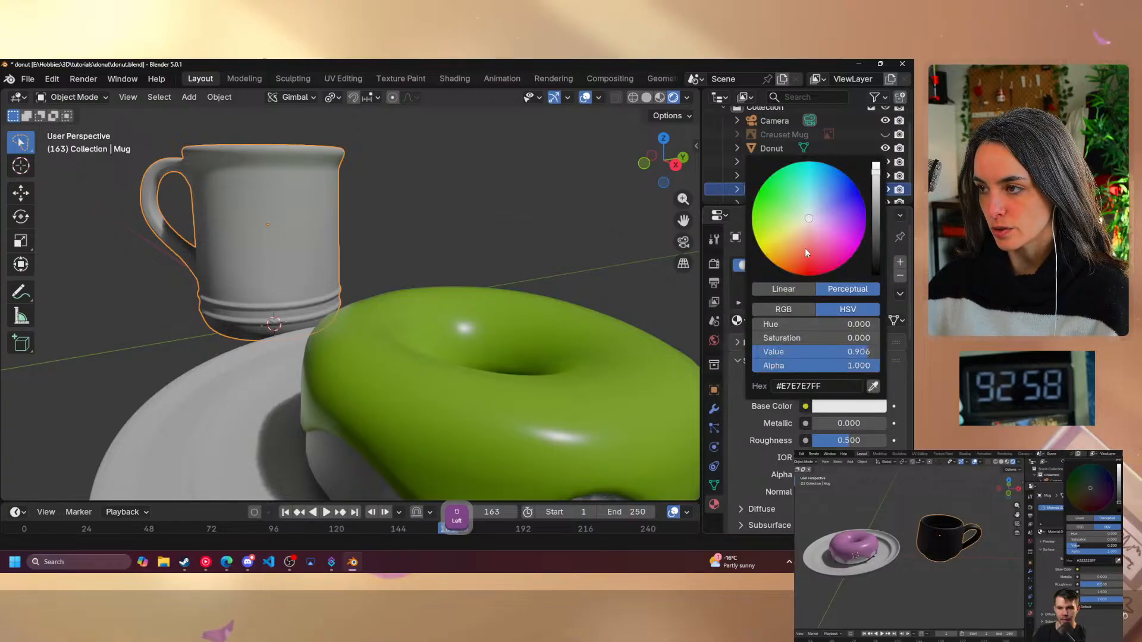
mouse_move(810, 255)
mouse_down()
mouse_move(783, 244)
mouse_move(778, 257)
mouse_up()
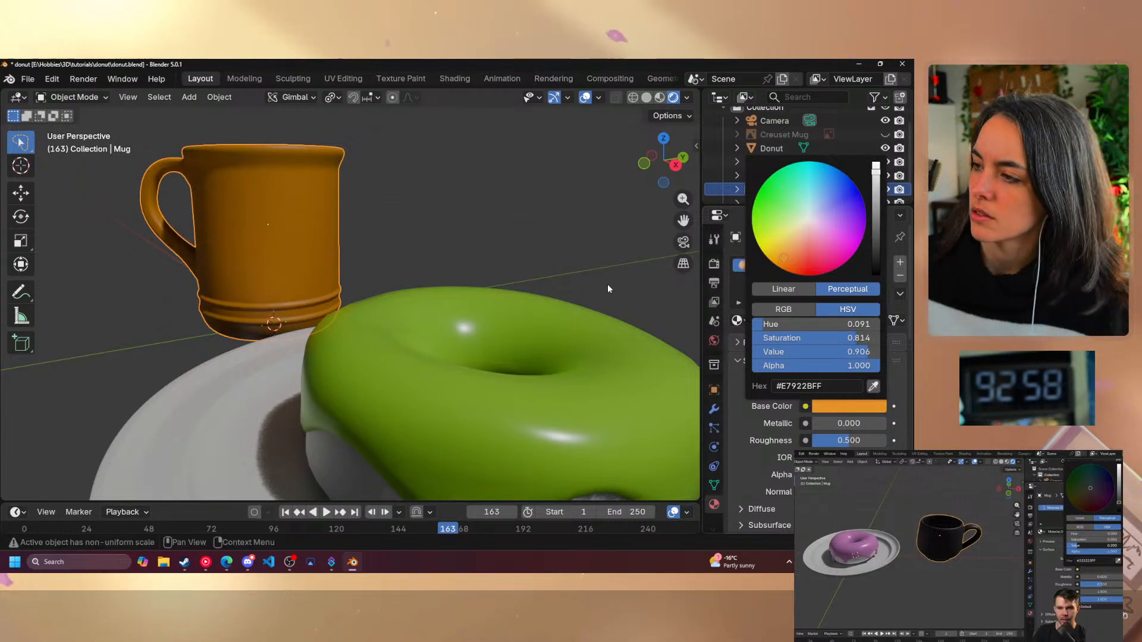
click(580, 235)
- Show the Creuset Mug reference image, compare its color with the modeled mug, and hide the image again
click(736, 134)
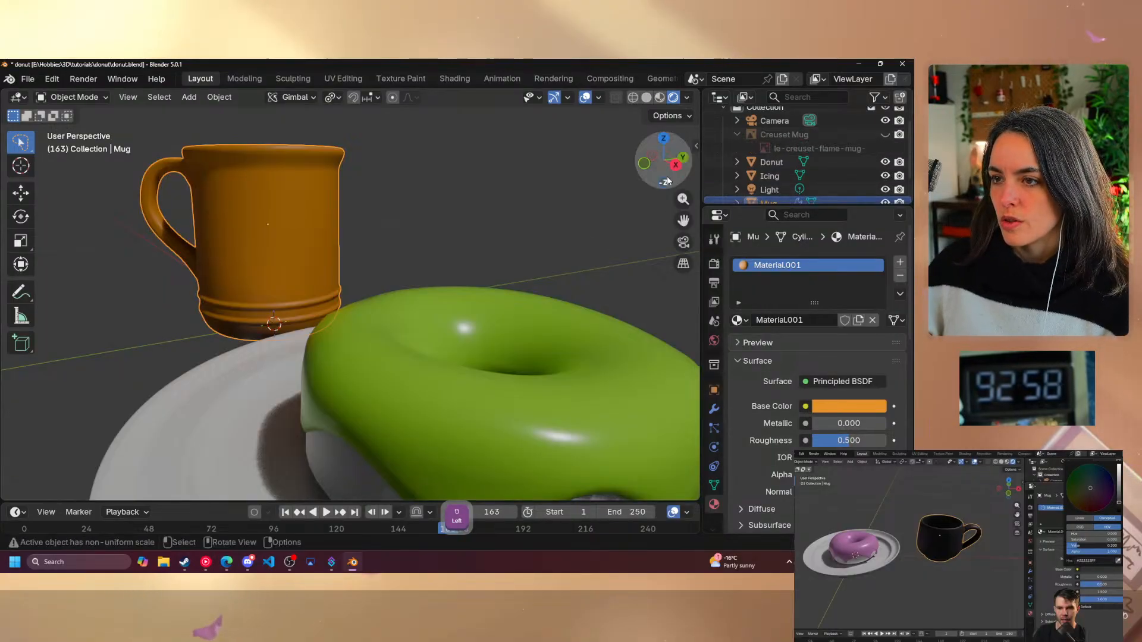
click(885, 135)
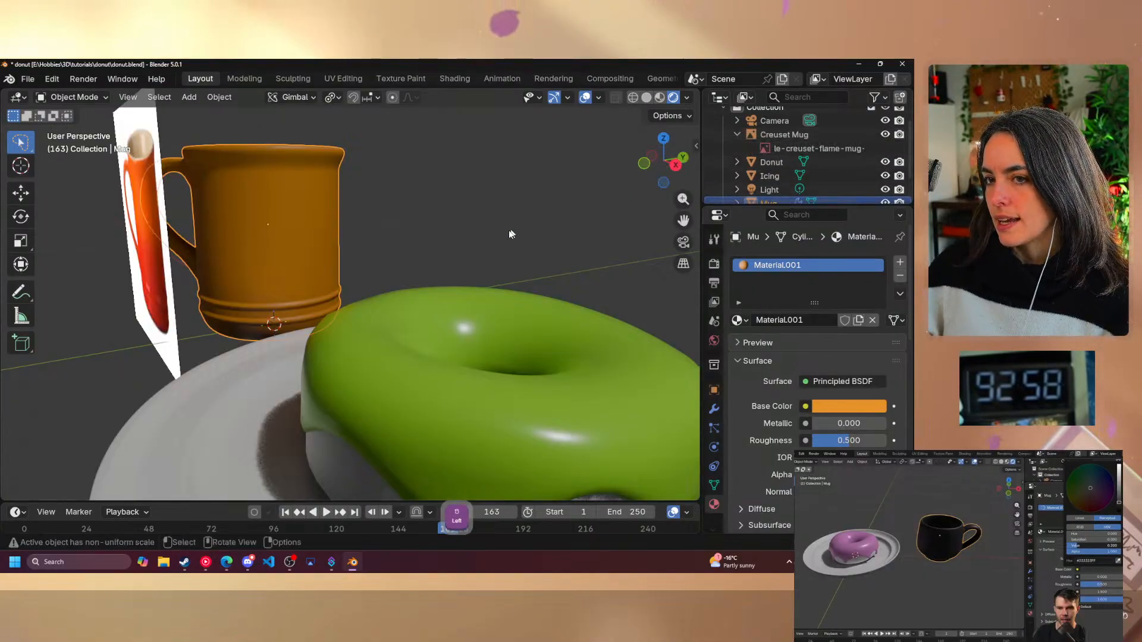
middle_drag(364, 269, 680, 338)
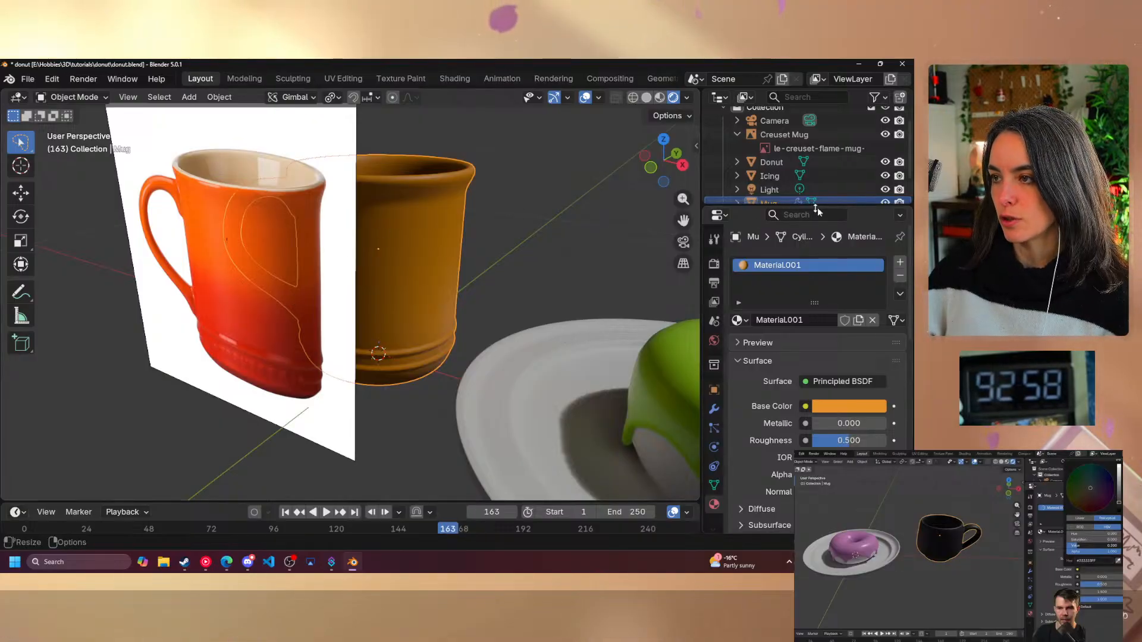
click(884, 136)
middle_drag(517, 315, 563, 298)
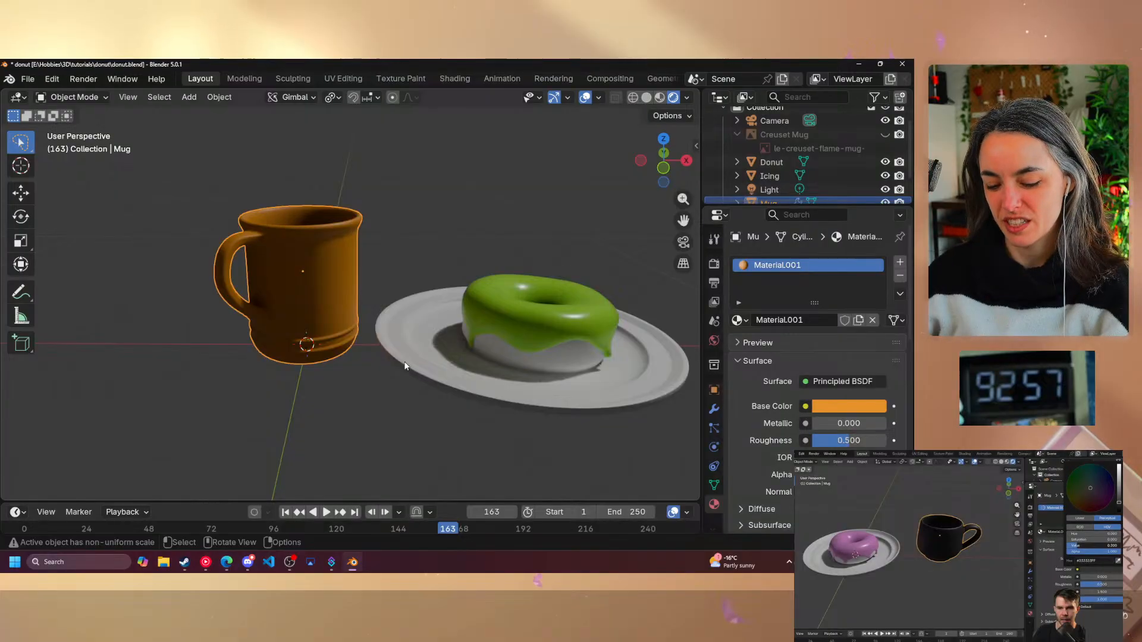
- Make the mug material glossier by lowering its Roughness to 0.213
mouse_move(358, 331)
middle_down()
mouse_move(308, 338)
mouse_move(355, 316)
mouse_move(341, 331)
middle_up()
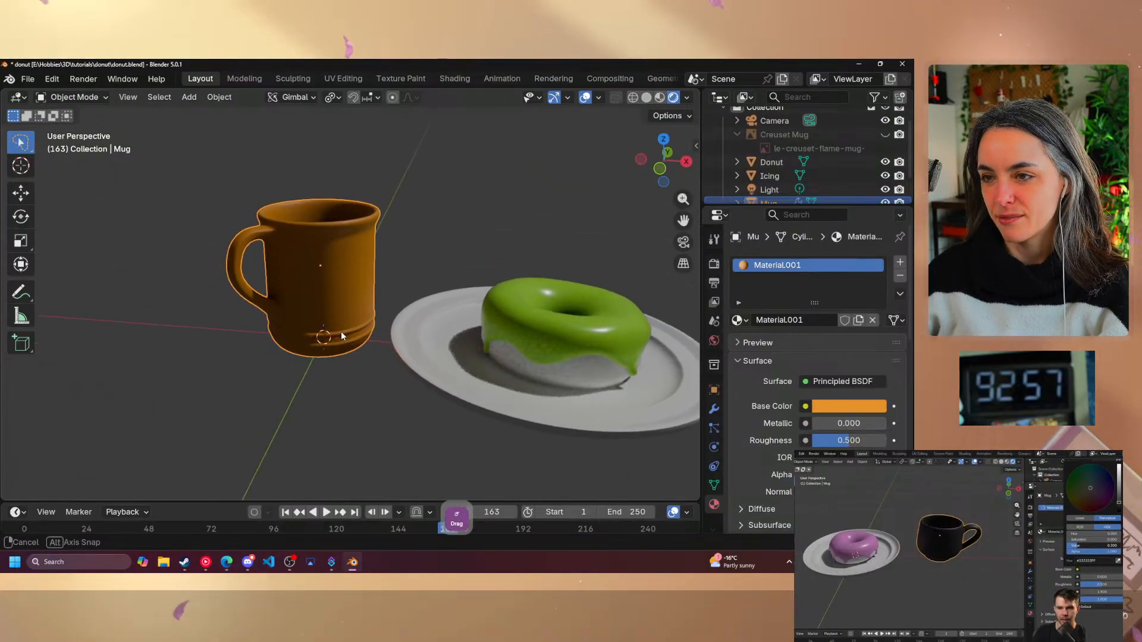
drag(848, 446, 833, 446)
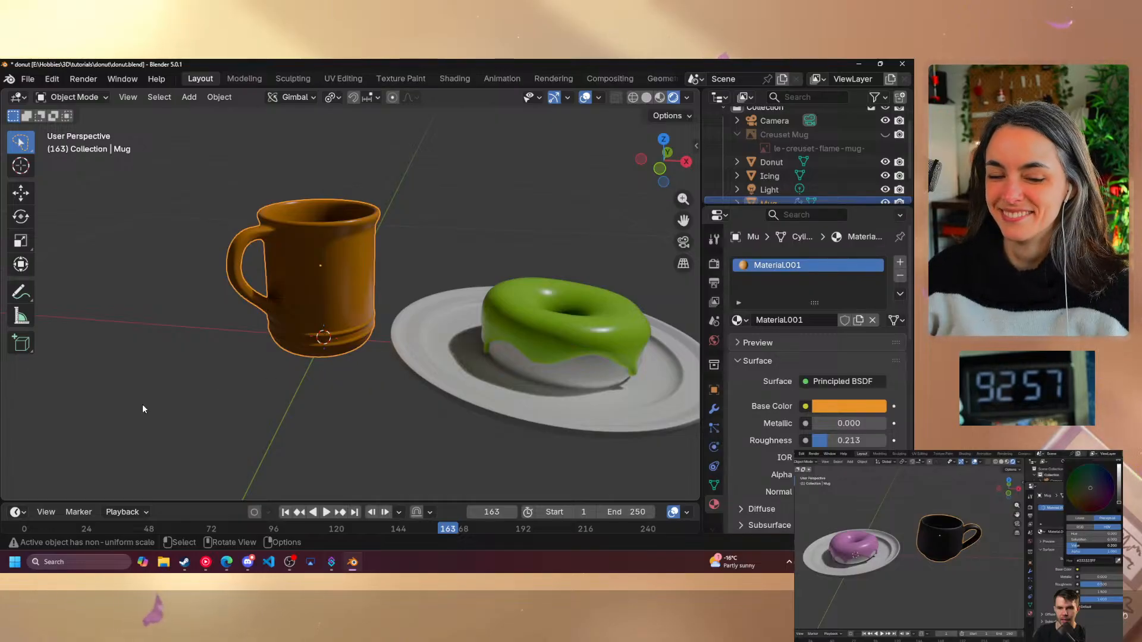
- Watch the tutorial's section on the mug's color in short stretches, briefly switching to YouTube Music and back to Blender
click(959, 550)
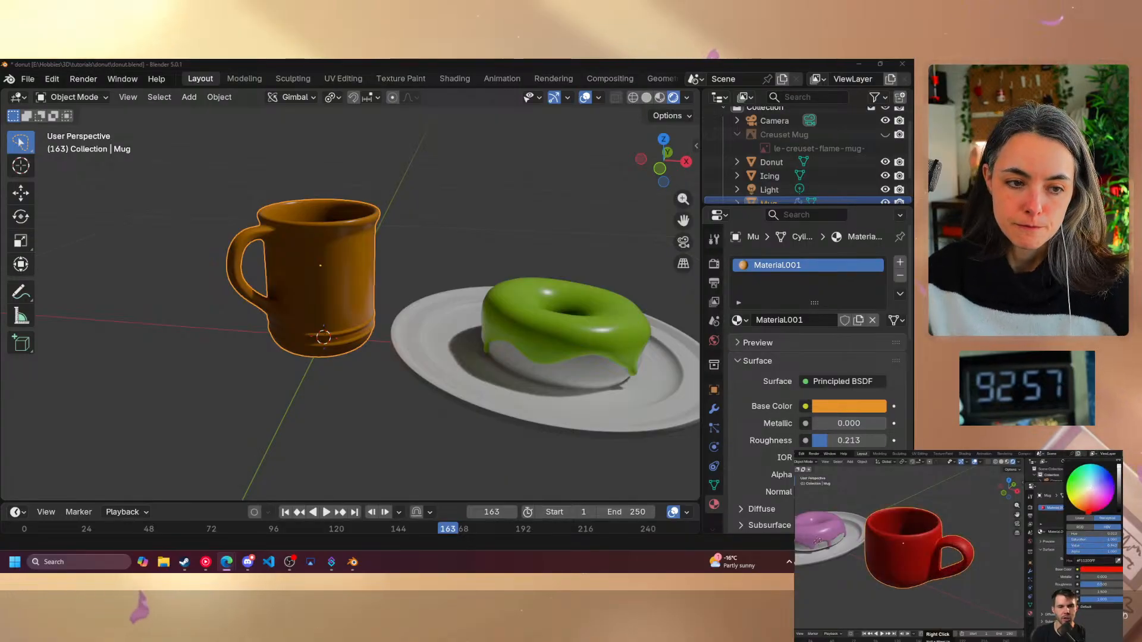
click(915, 519)
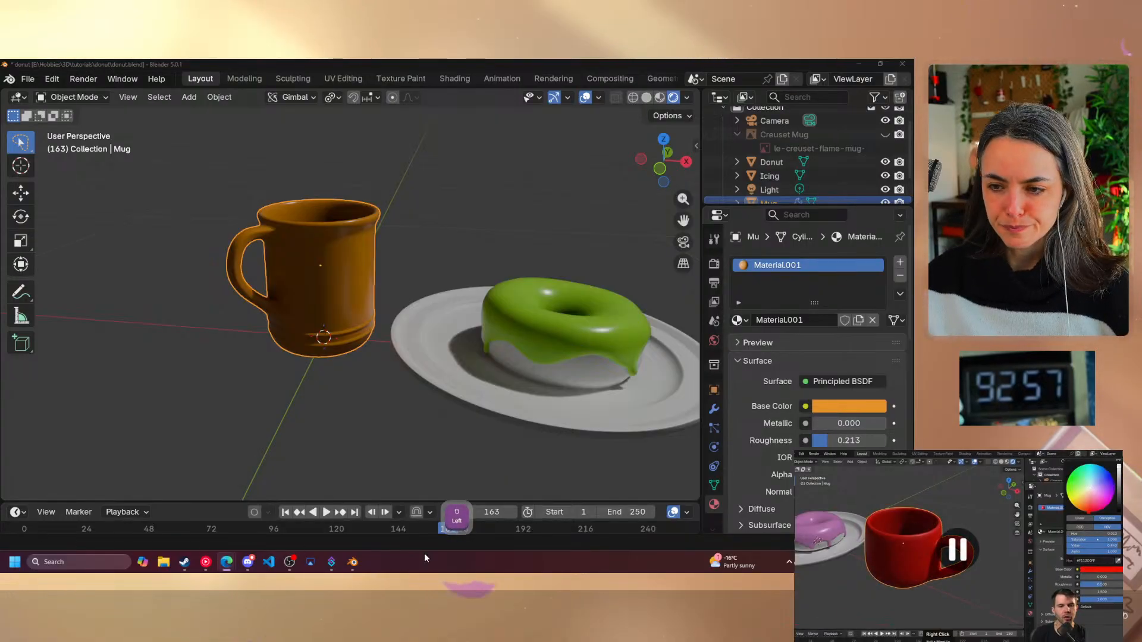
click(209, 563)
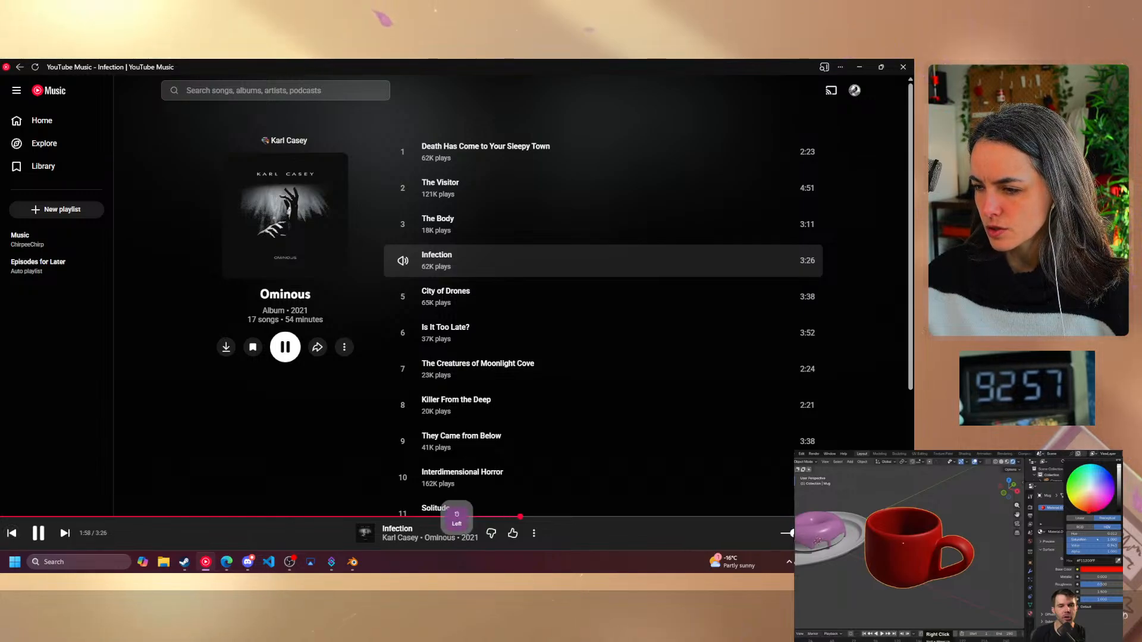
click(353, 562)
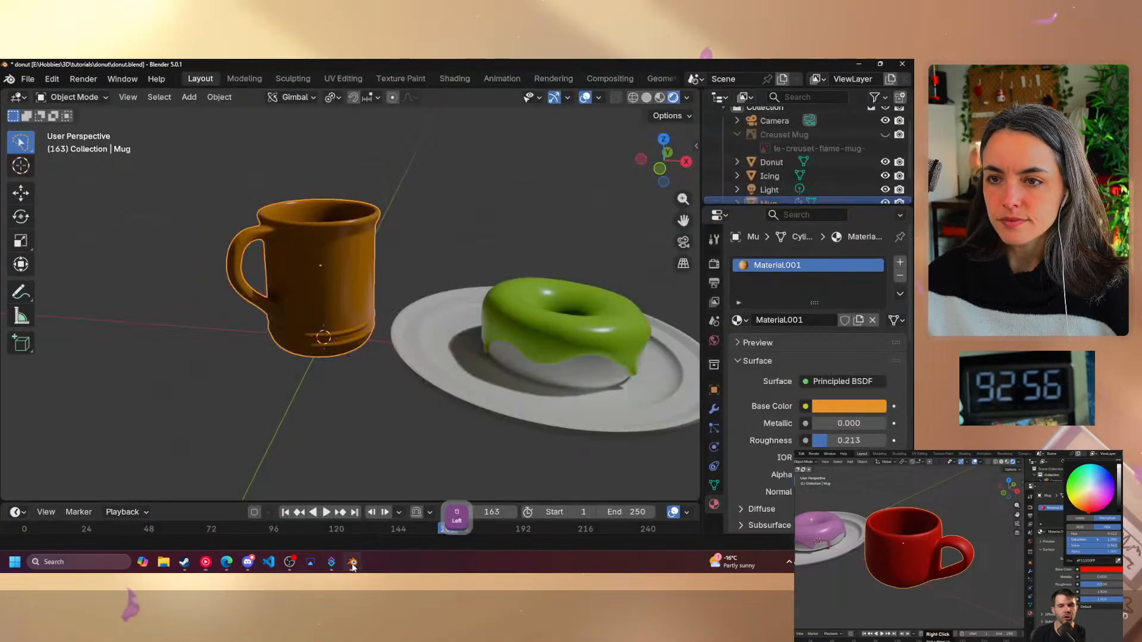
click(920, 530)
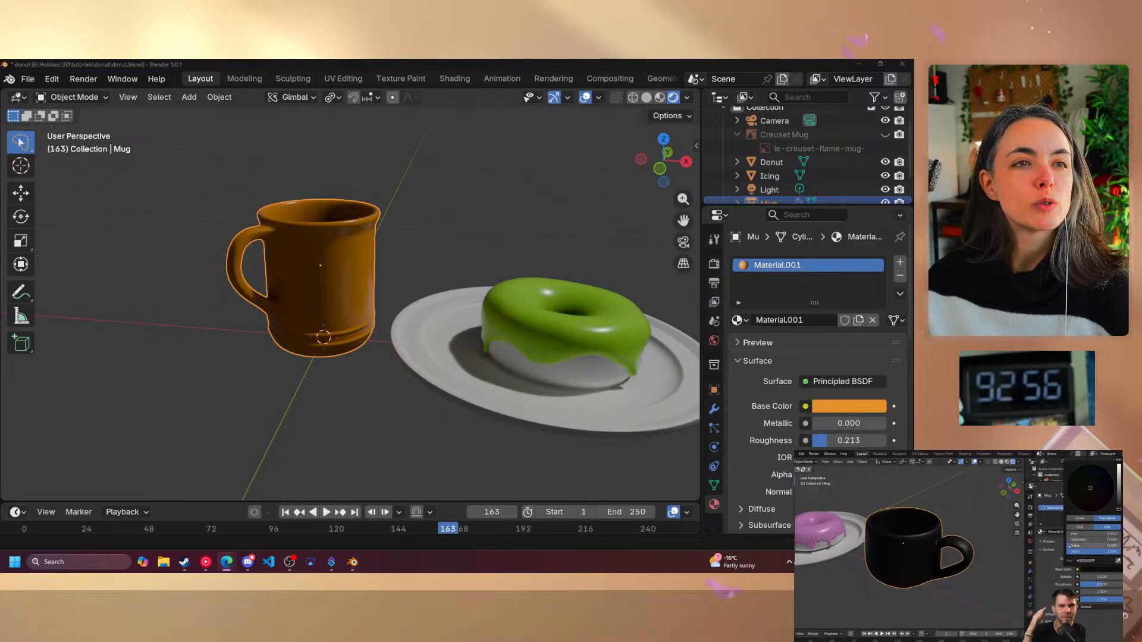
click(894, 527)
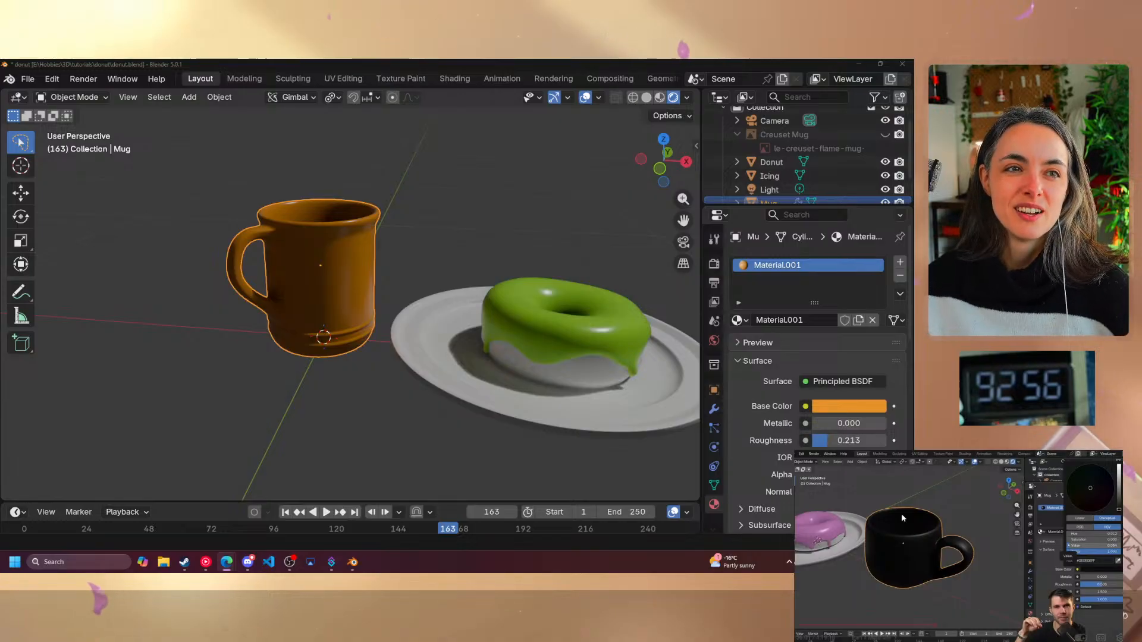
mouse_move(955, 576)
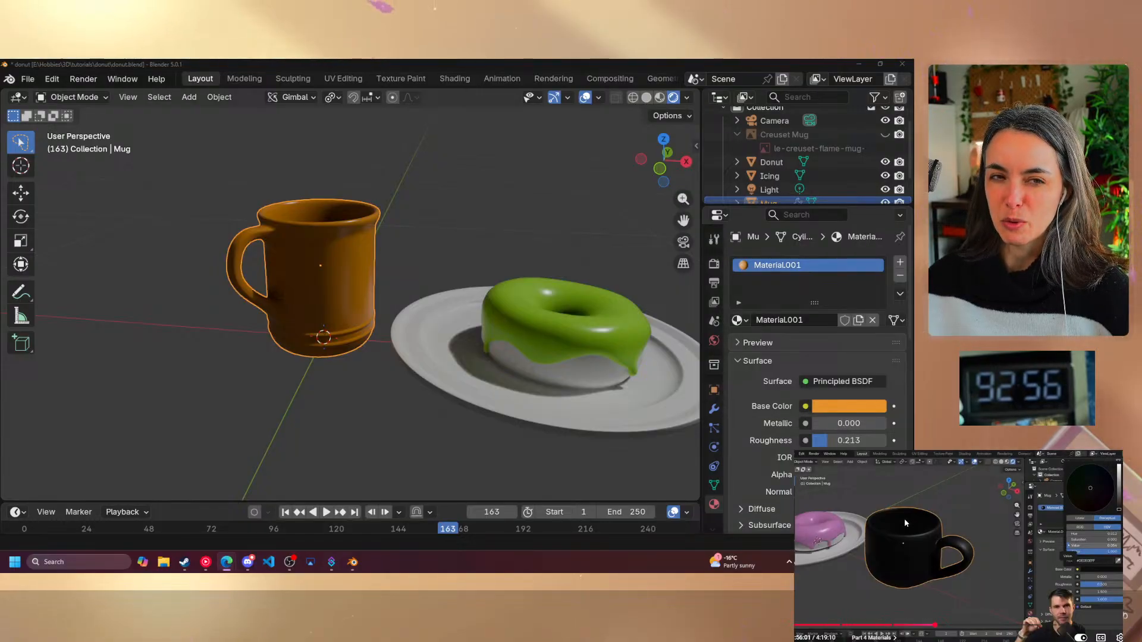
click(923, 523)
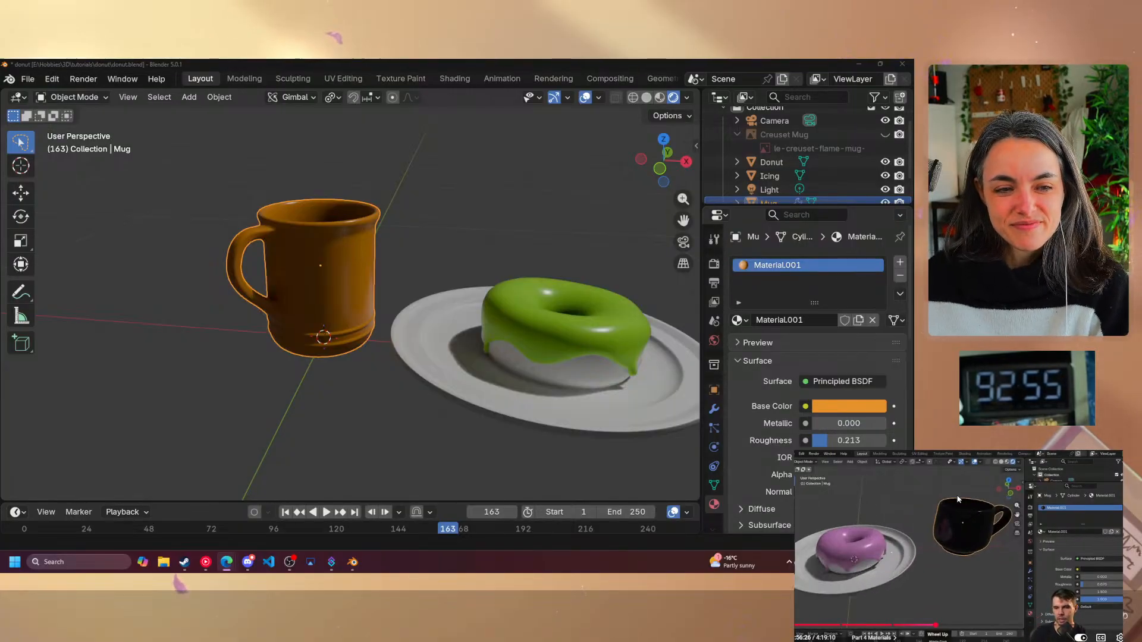
- Pause the tutorial at the plate and lower the mug material's Roughness to 0.073, checking the reflections
click(981, 564)
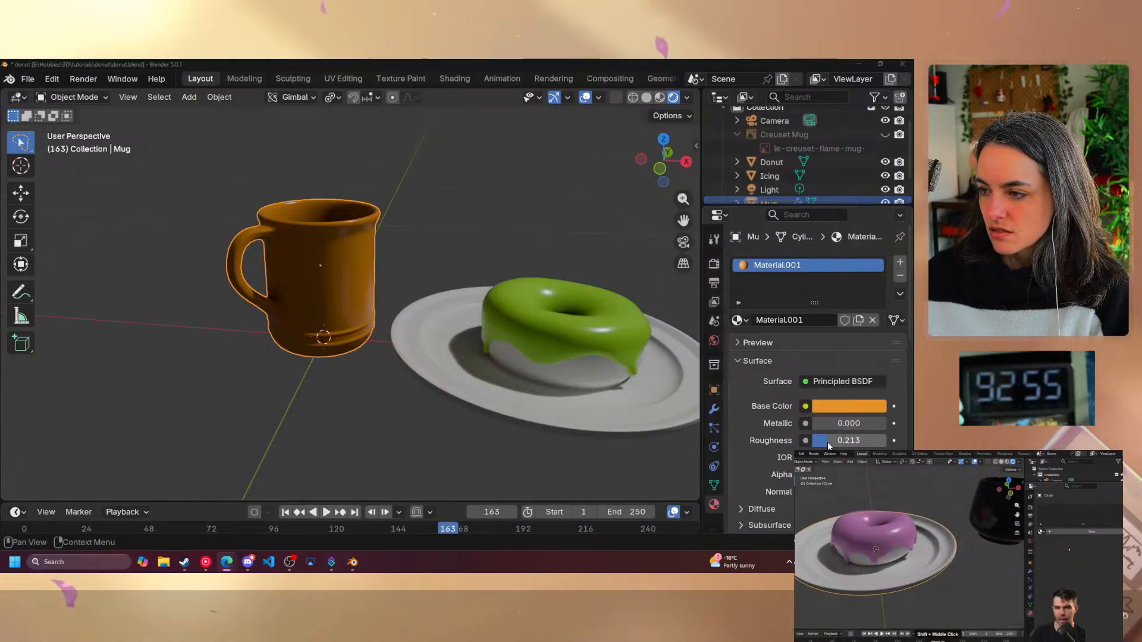
drag(827, 442, 773, 442)
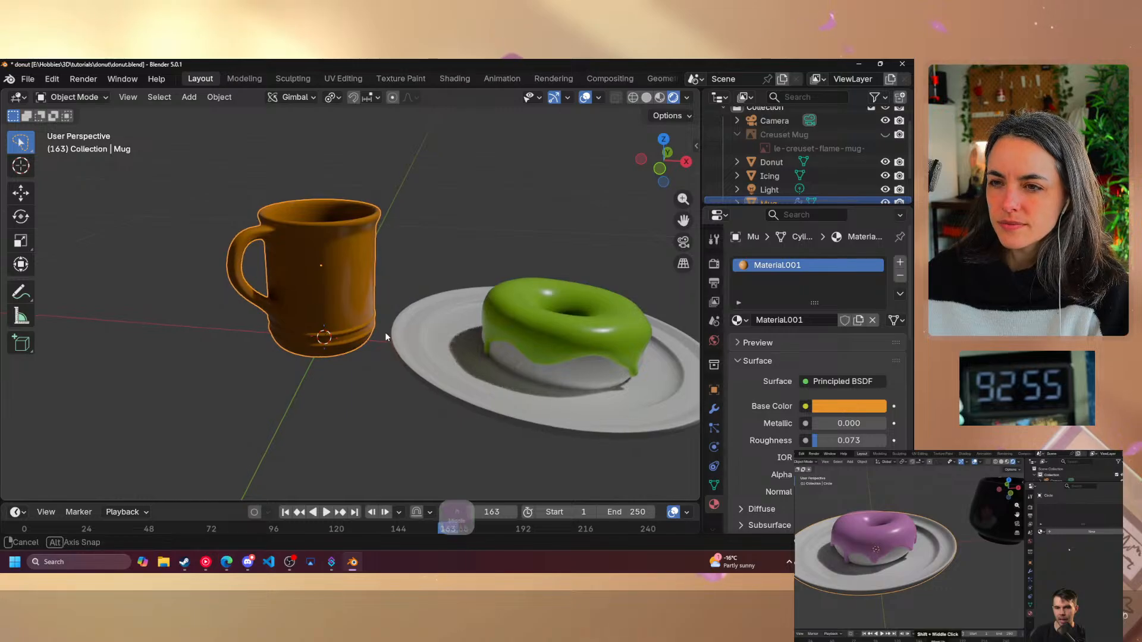
middle_drag(384, 332, 275, 382)
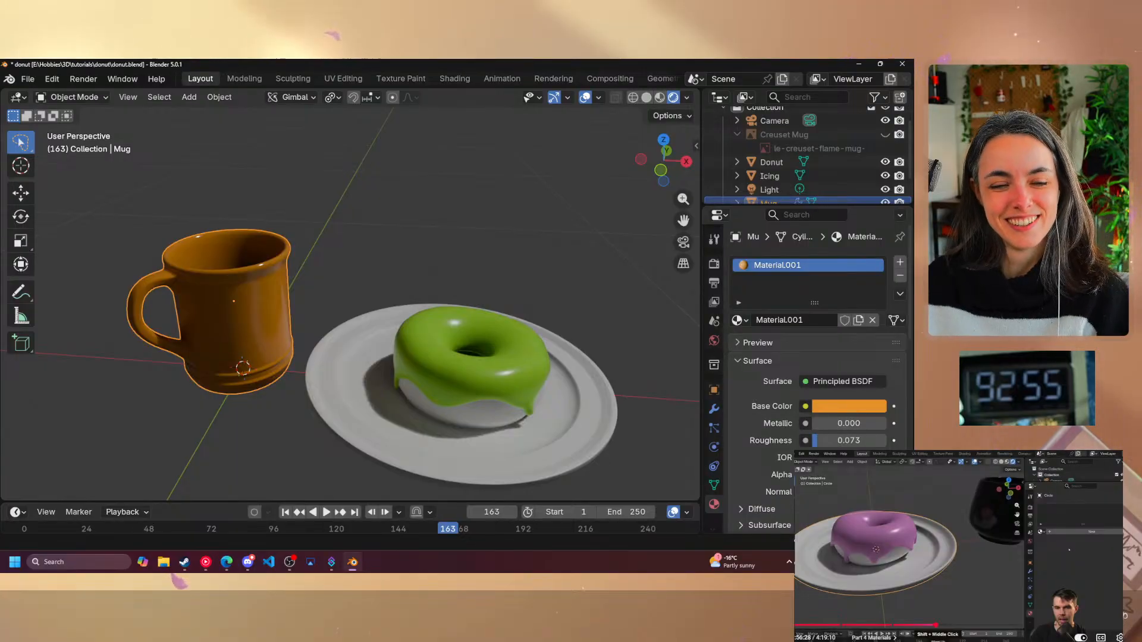
- Following the tutorial, give the donut base a new material with a pale yellow-green base color, hex #D5E78EFF
click(927, 538)
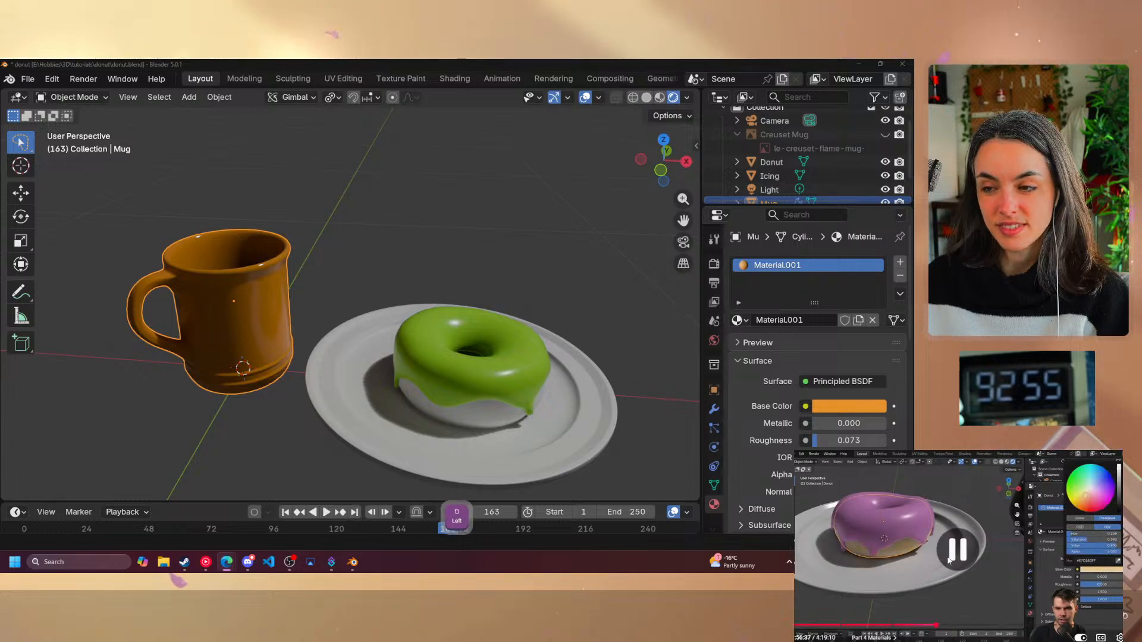
click(771, 162)
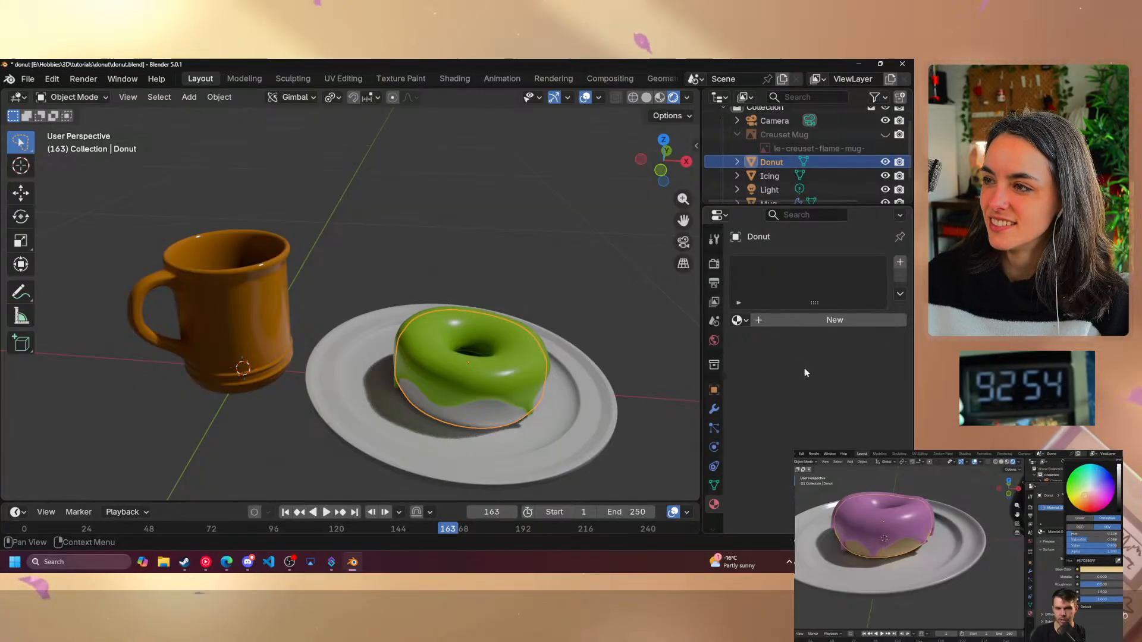
click(835, 319)
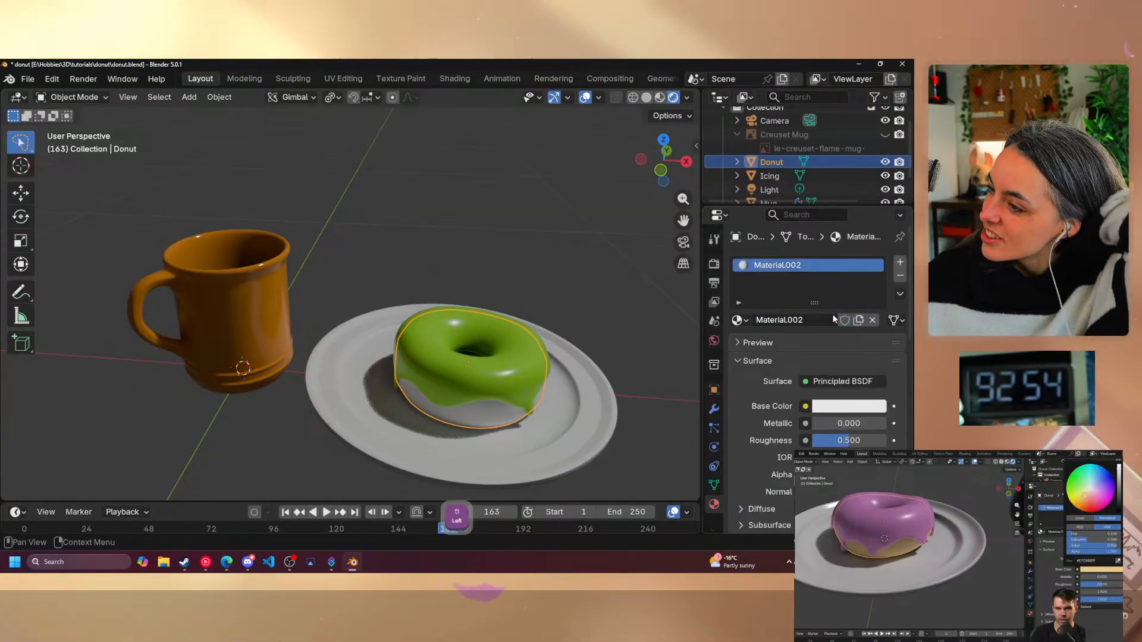
click(847, 407)
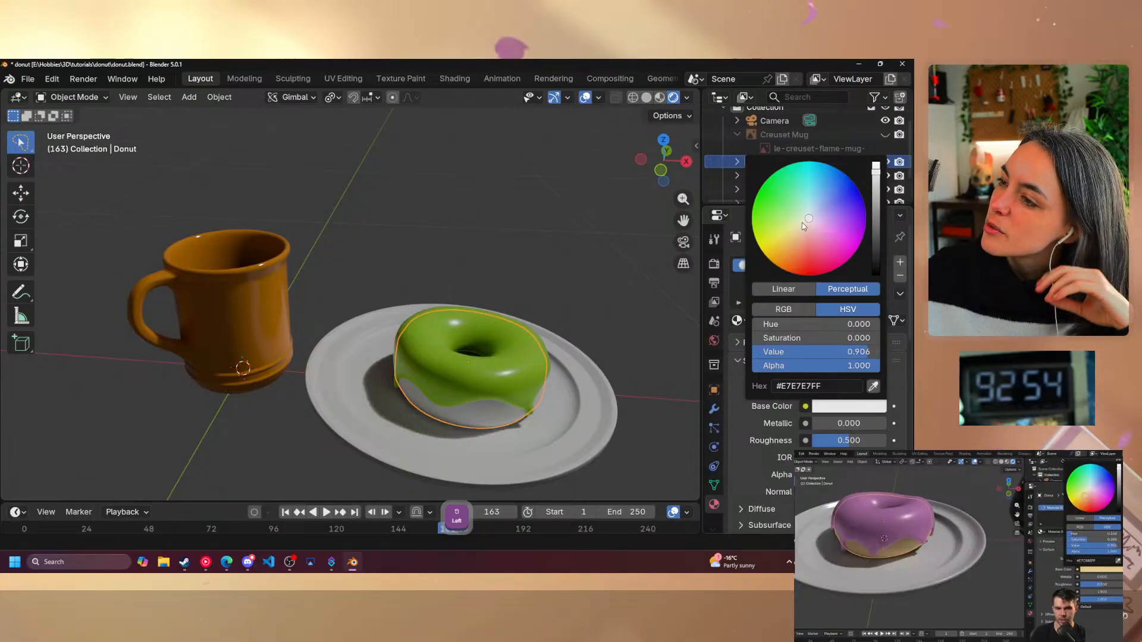
drag(813, 249, 793, 219)
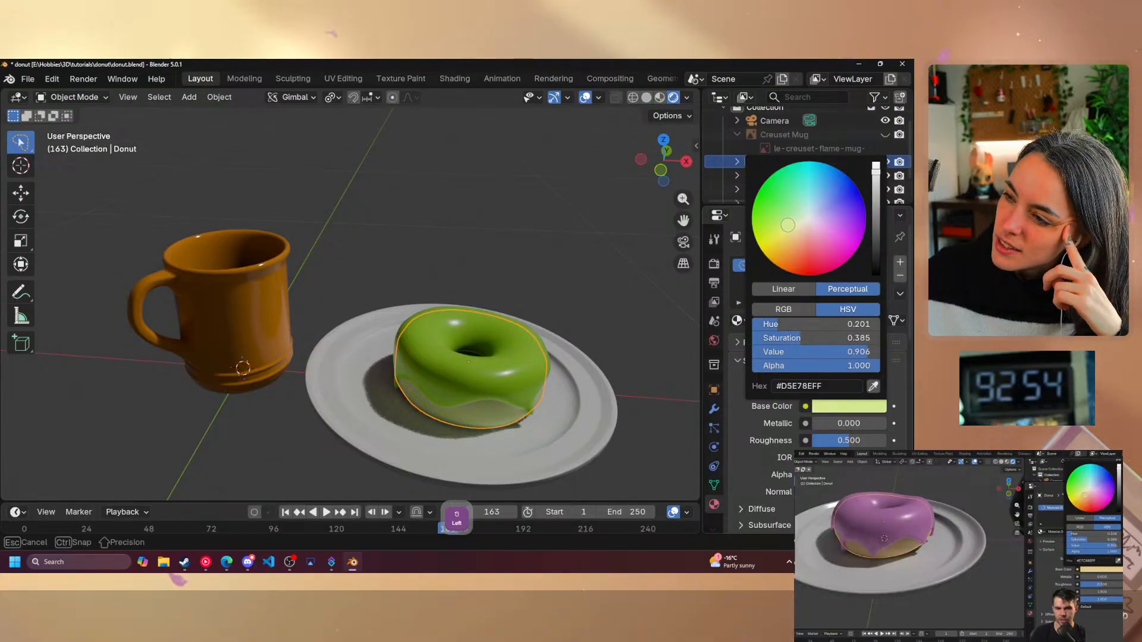
middle_click(527, 402)
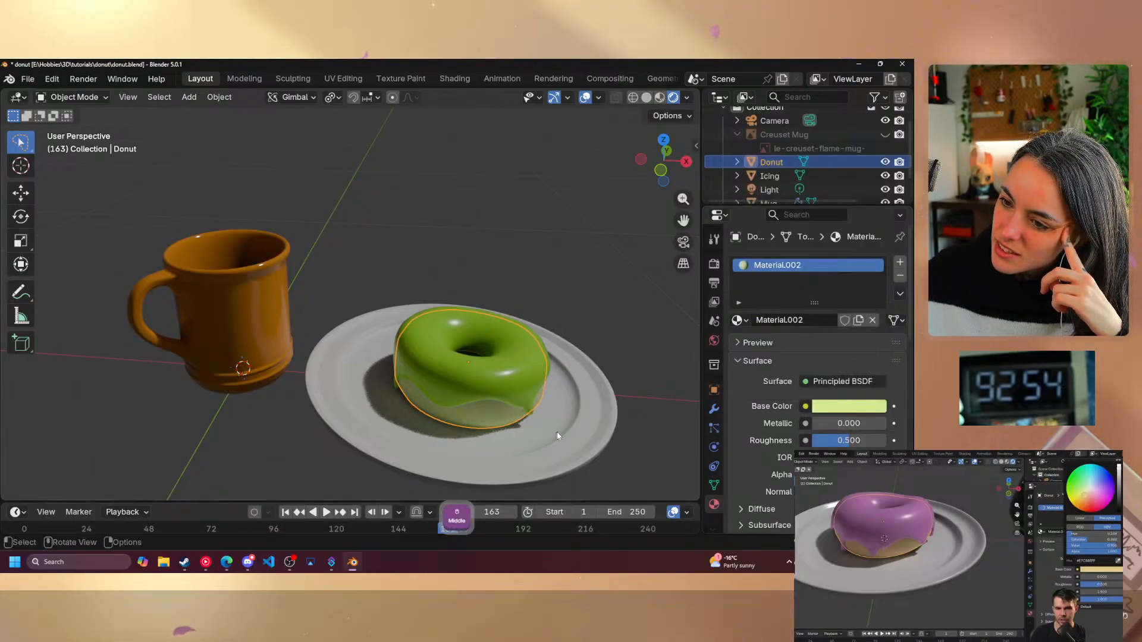
middle_drag(558, 435, 535, 407)
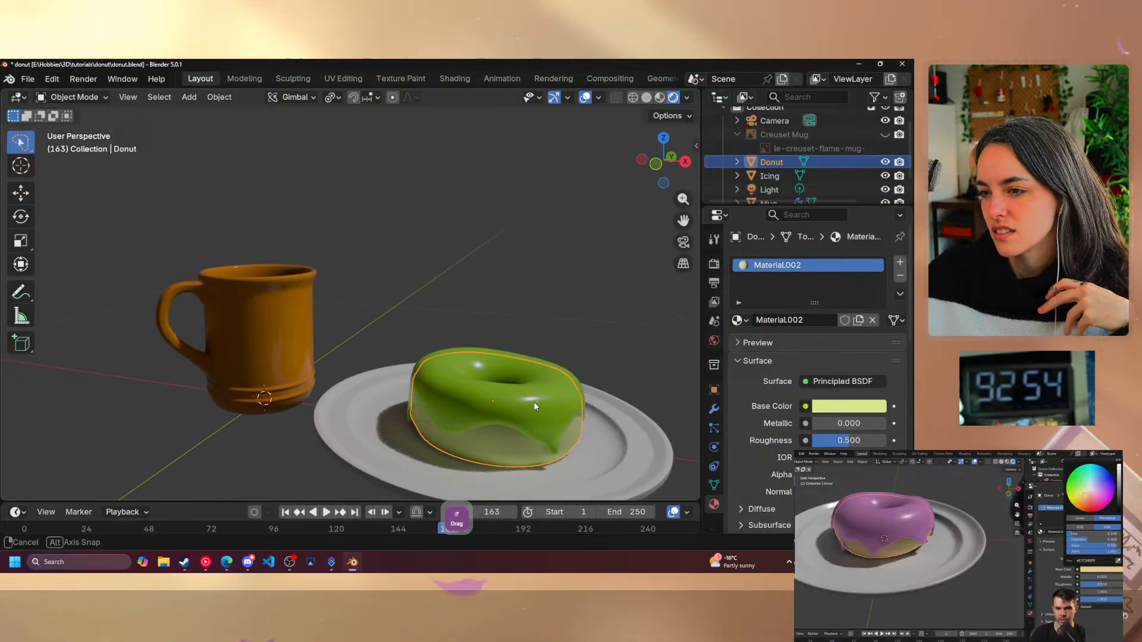
- Shift the donut material's base color to pale yellow, hue 0.168 and saturation 0.459, and darken it slightly
click(845, 406)
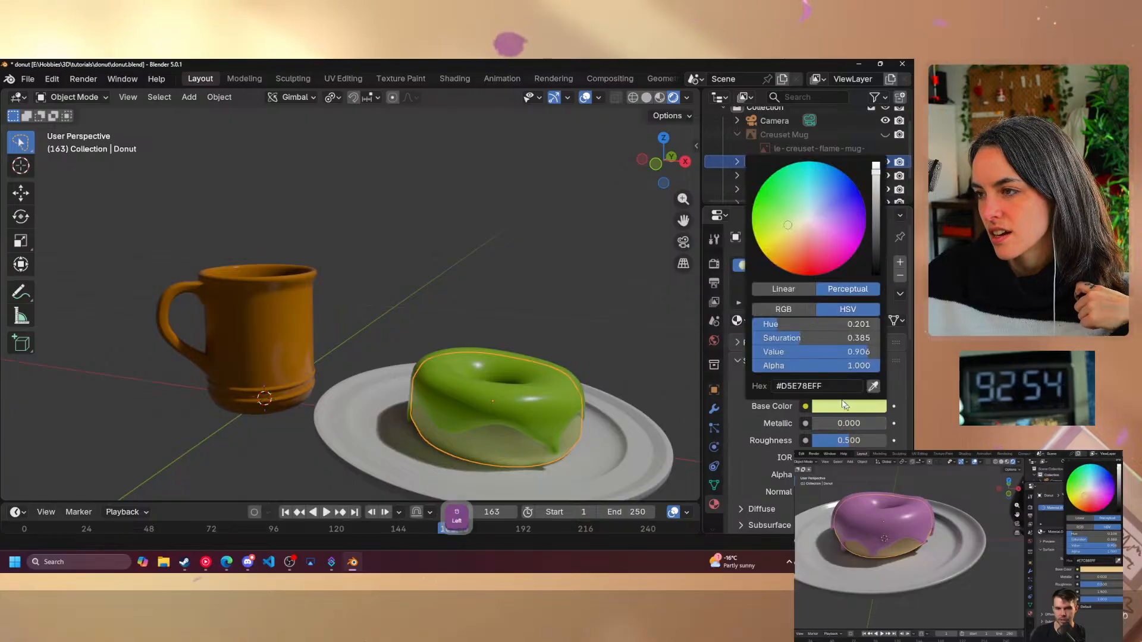
drag(787, 226, 785, 231)
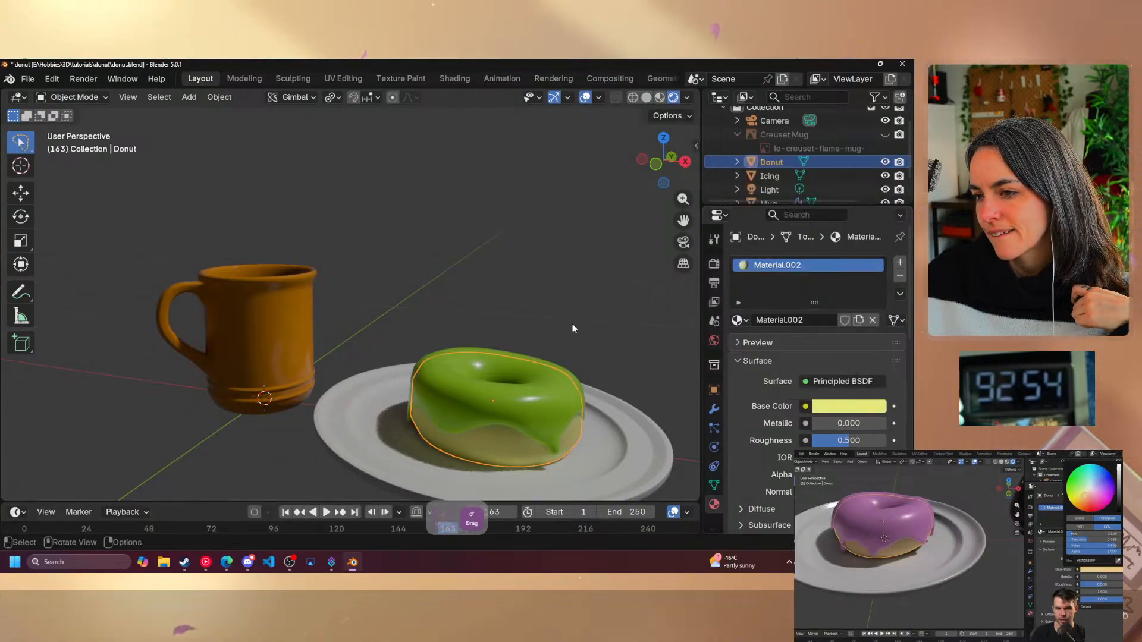
mouse_move(528, 334)
middle_down()
mouse_move(574, 302)
mouse_move(354, 294)
mouse_move(357, 316)
mouse_move(462, 354)
mouse_move(525, 348)
middle_up()
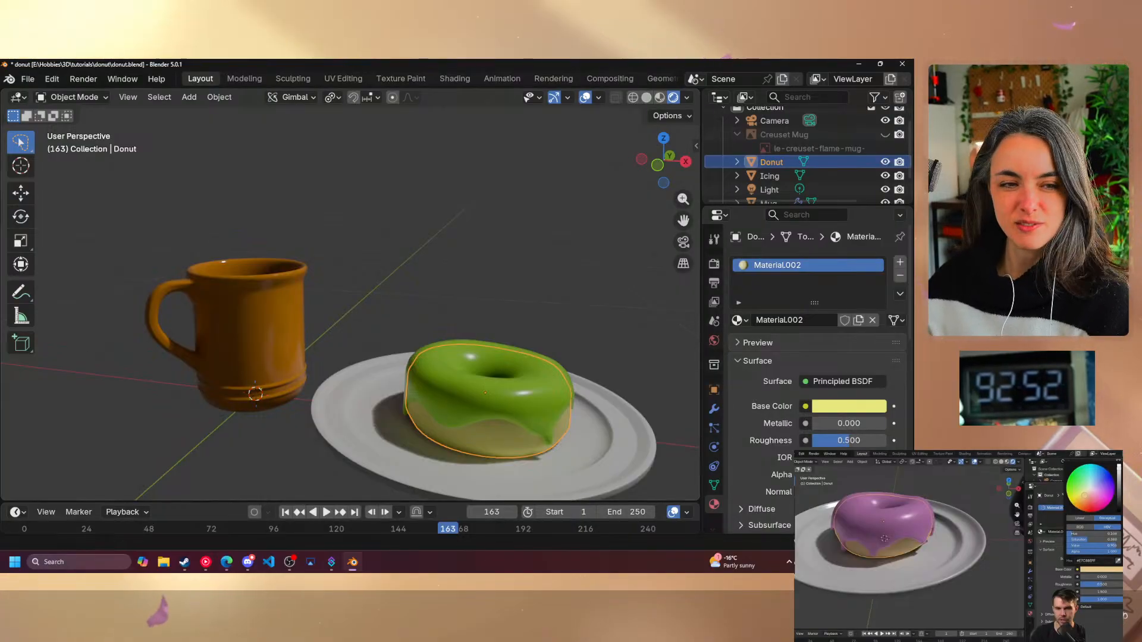
click(973, 528)
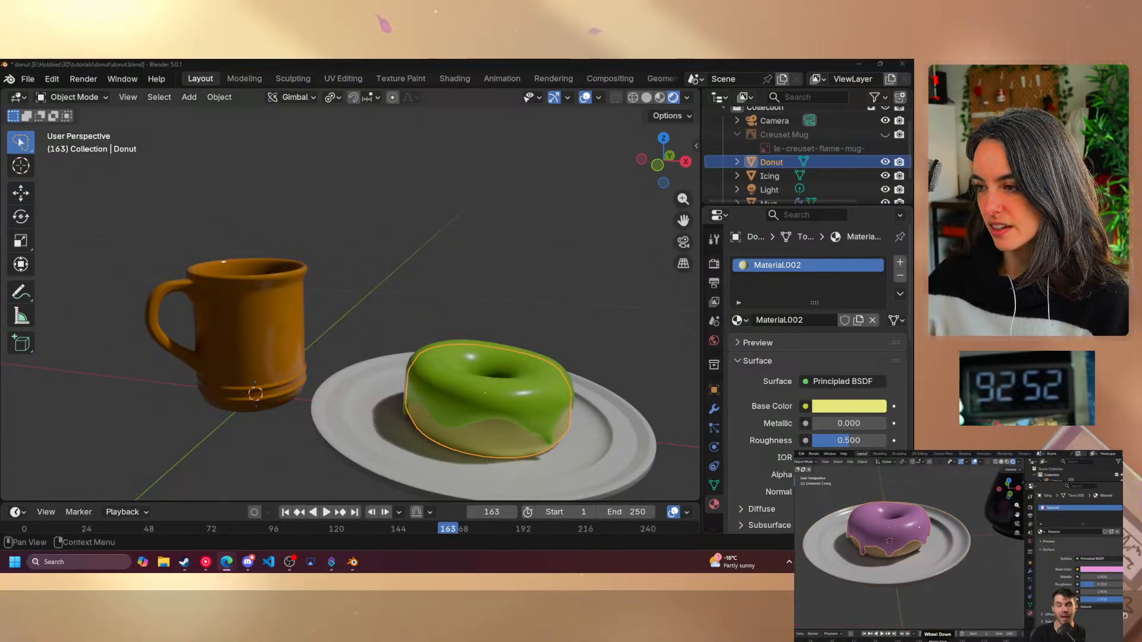
click(849, 406)
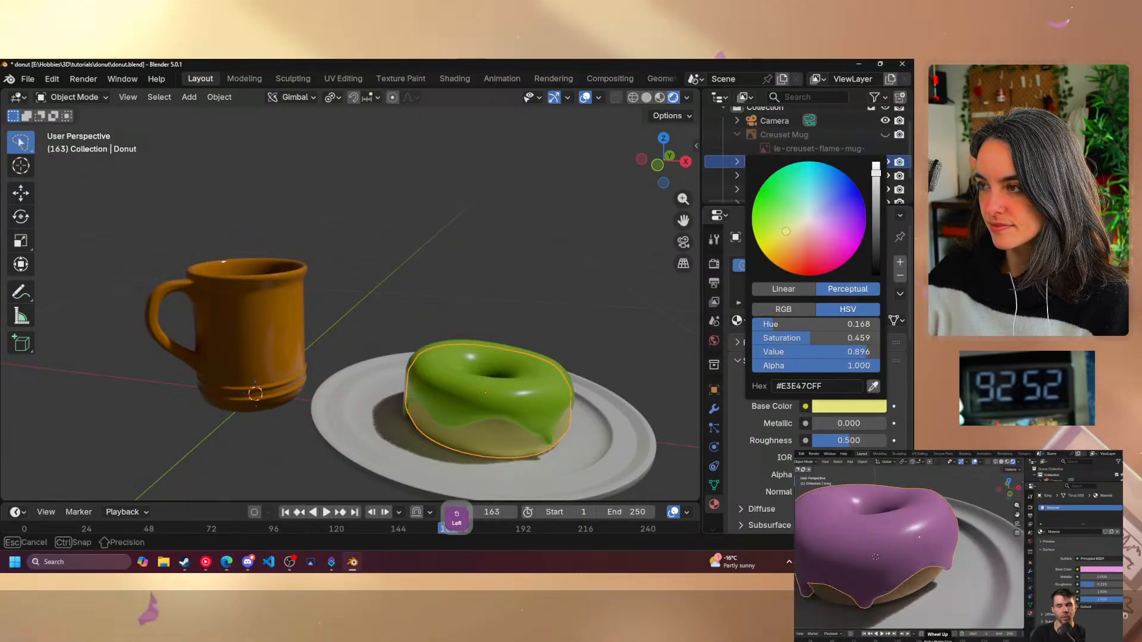
drag(876, 180, 876, 182)
click(735, 388)
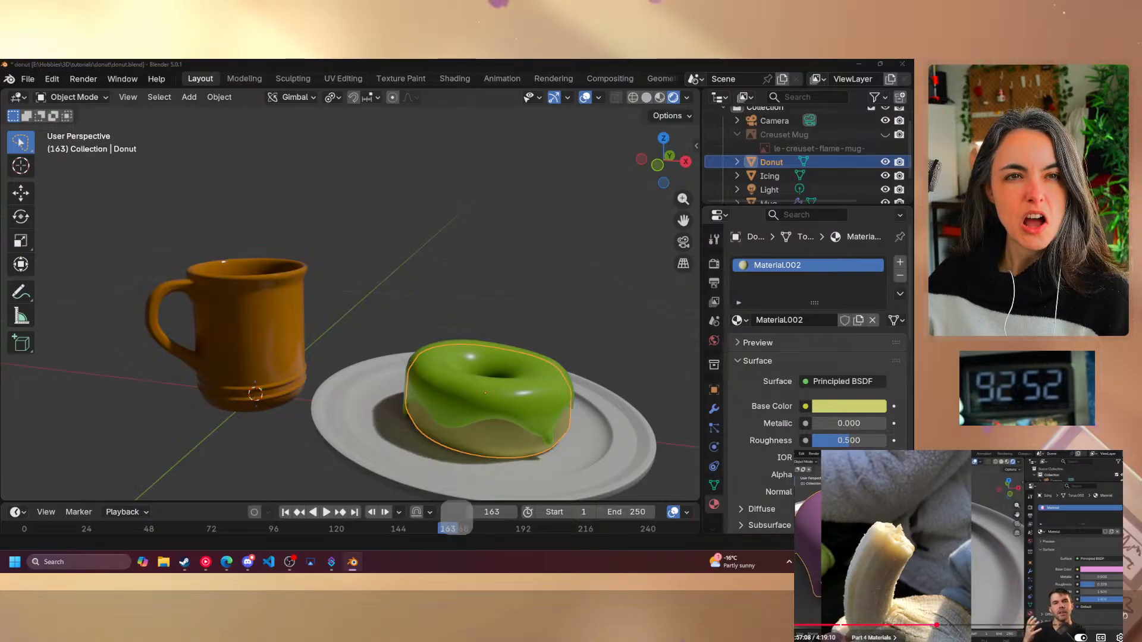
- Watch the tutorial up to its subsurface section and expand the Subsurface settings of the donut material
click(958, 550)
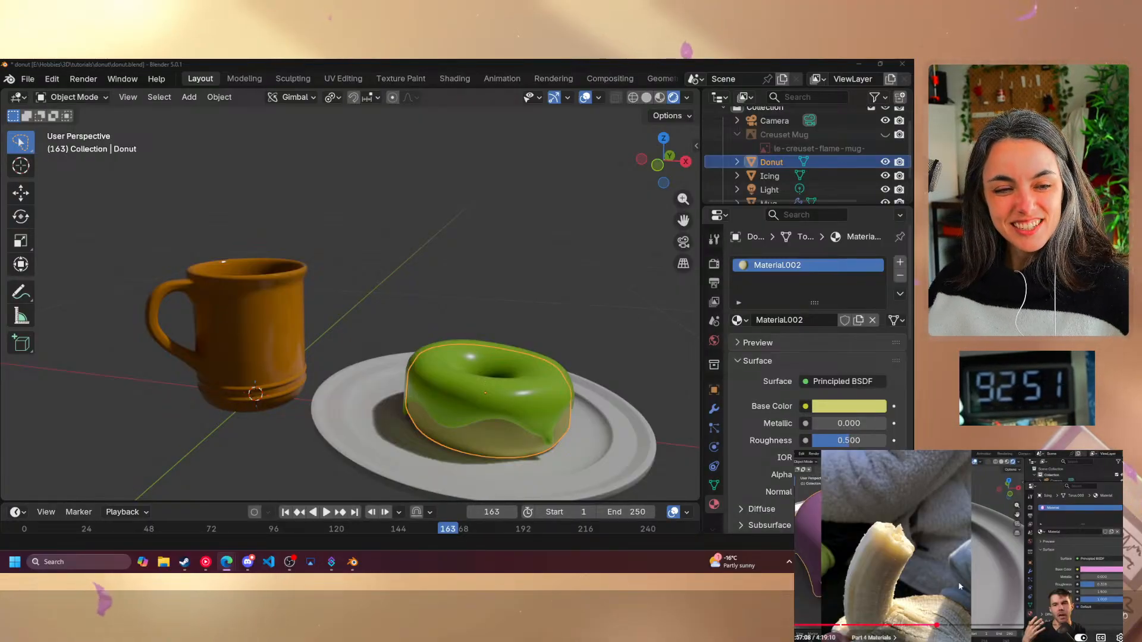
click(933, 514)
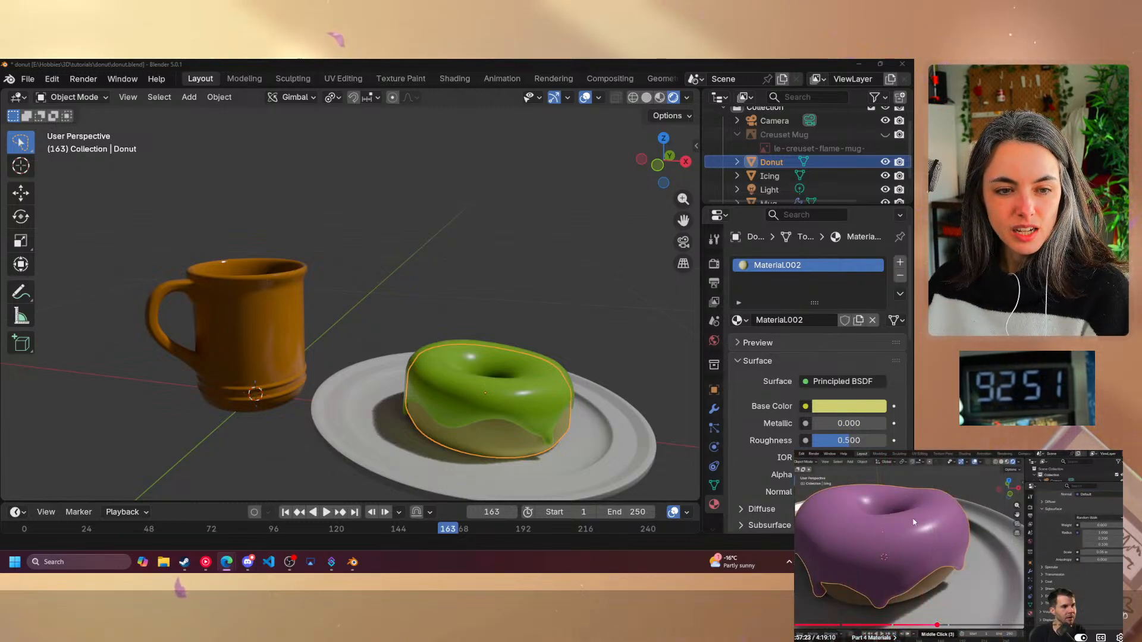
click(914, 523)
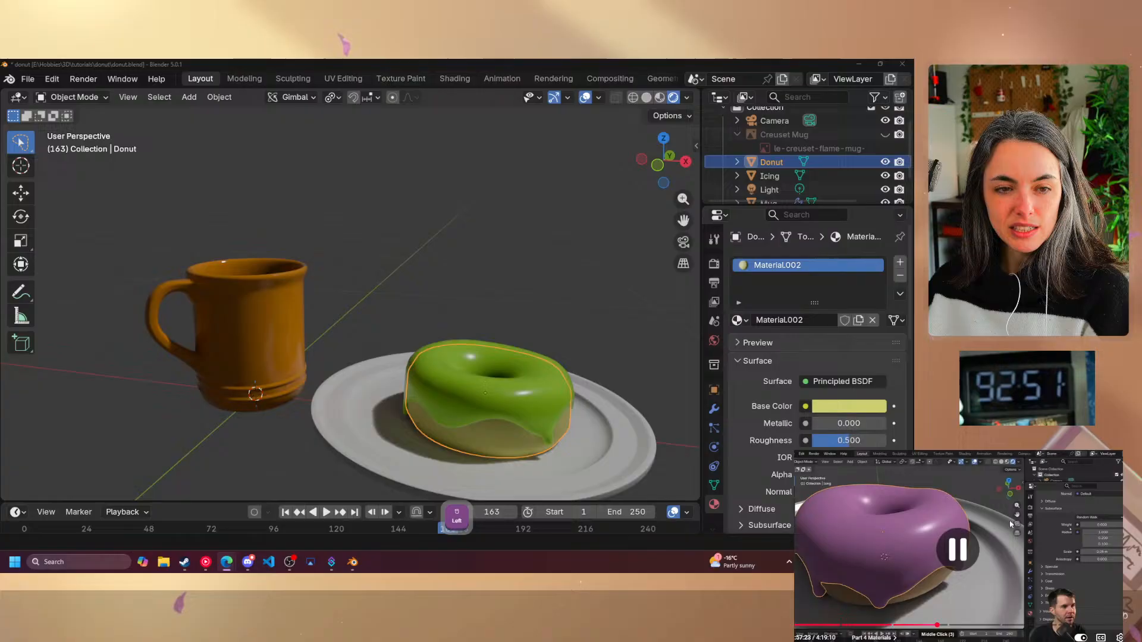
click(738, 361)
click(738, 436)
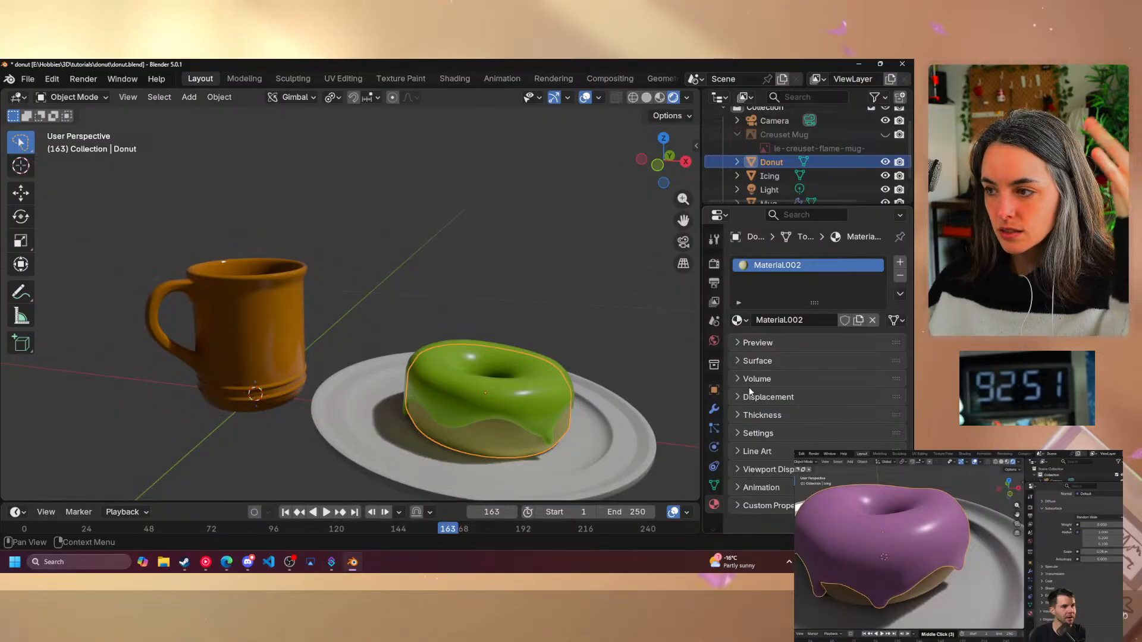
click(738, 361)
scroll(749, 404, down, 3)
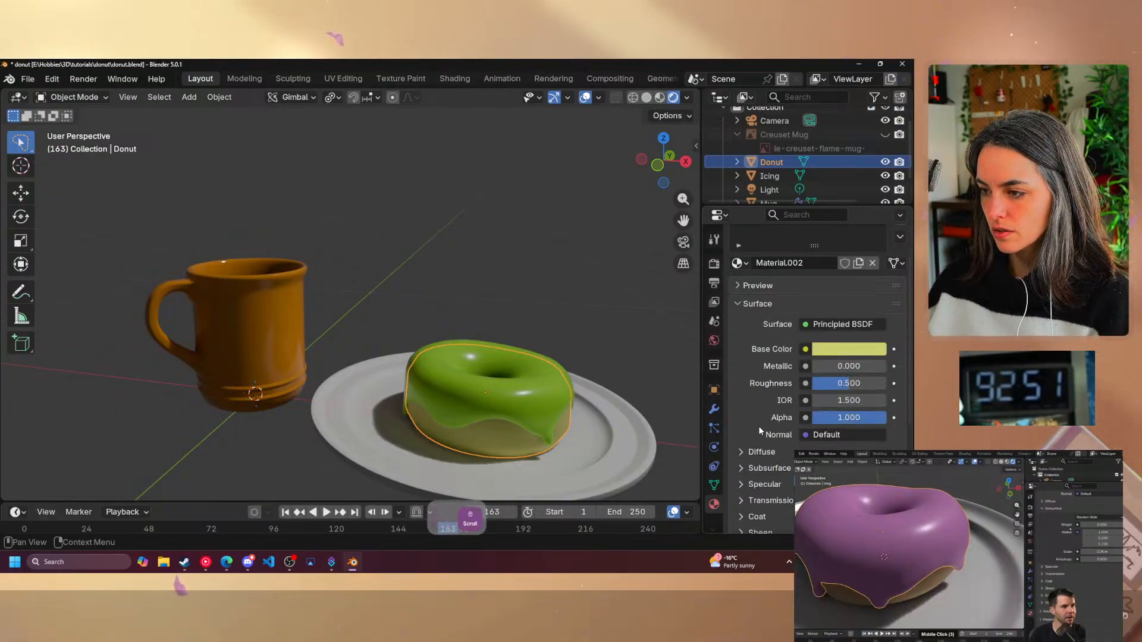
click(741, 469)
scroll(759, 430, down, 4)
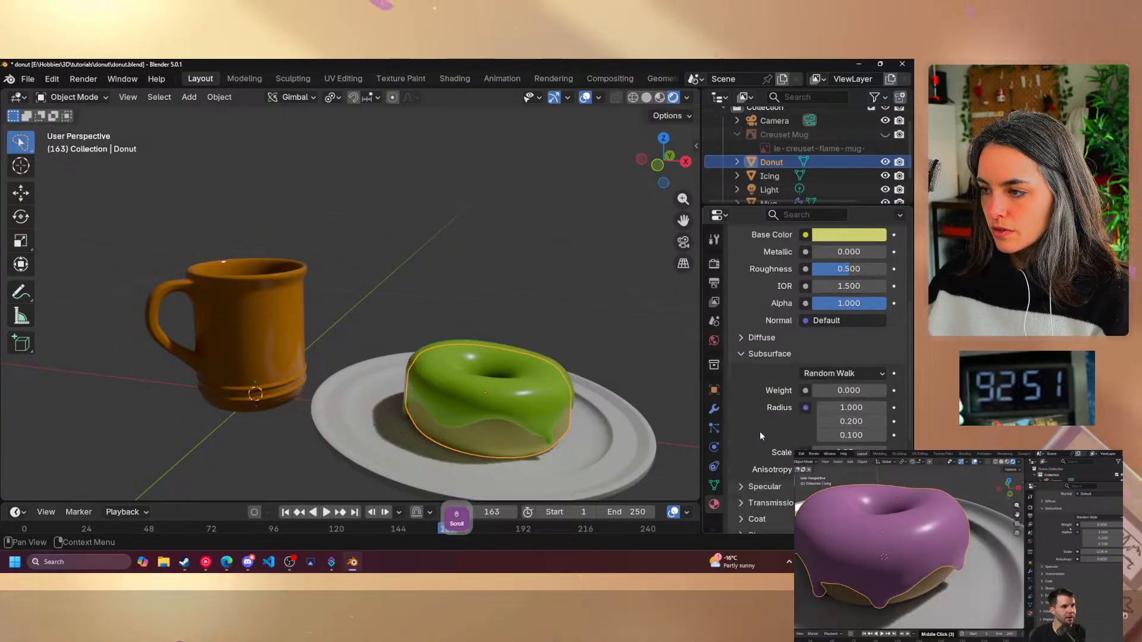
- Continue the tutorial and raise the donut material's Subsurface Weight to 1.000
click(975, 546)
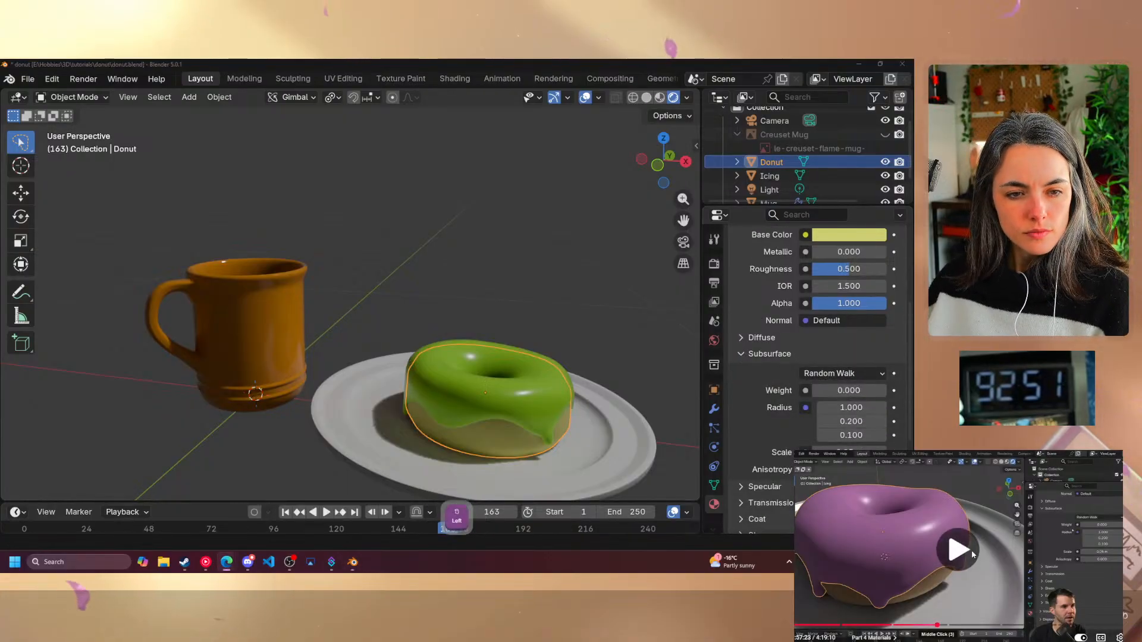
click(975, 547)
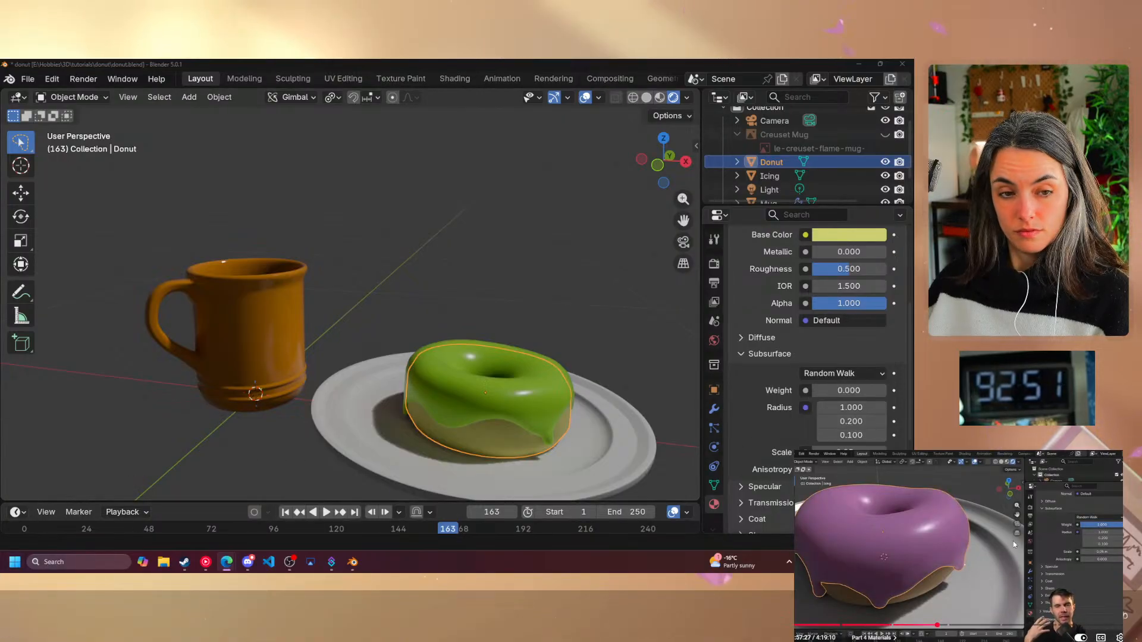
drag(833, 390, 880, 390)
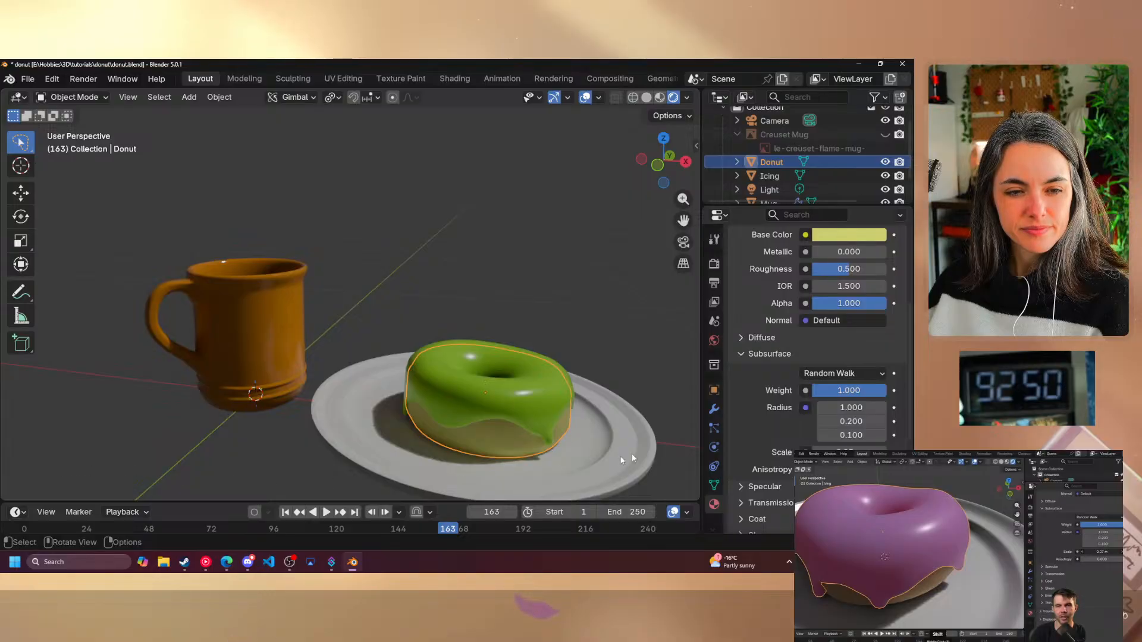
drag(448, 528, 452, 526)
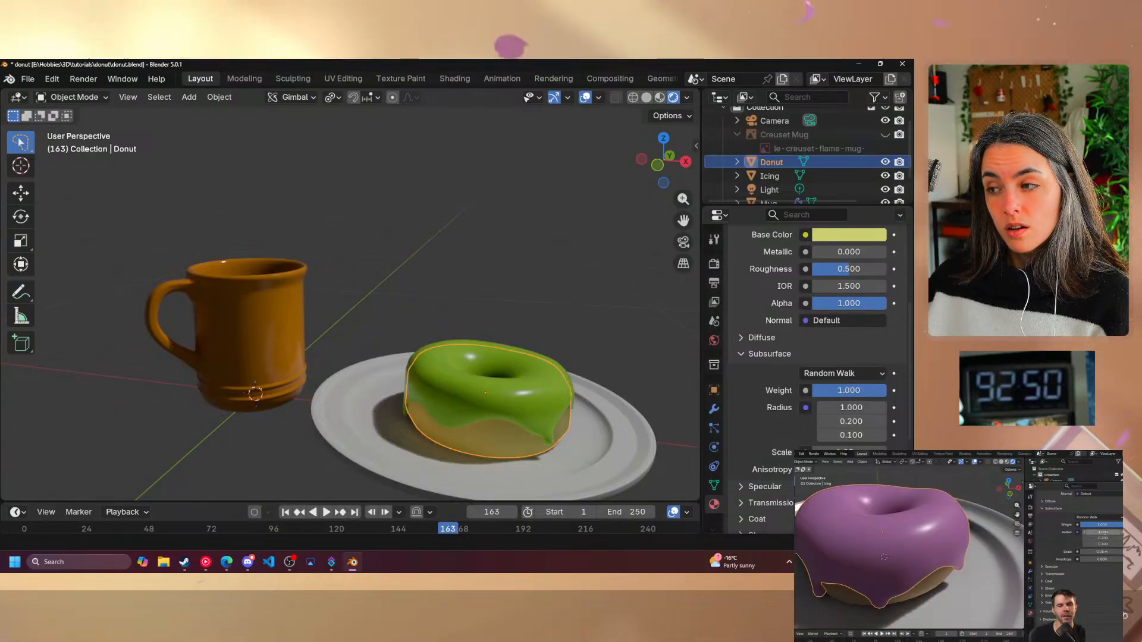
- Set the donut material's Subsurface Radius to 0.000, 1.500 and 0.100, and check the donut up close while following the tutorial
click(1102, 584)
mouse_move(822, 427)
mouse_down()
mouse_move(822, 413)
mouse_move(892, 413)
mouse_move(812, 413)
mouse_up()
scroll(551, 431, up, 3)
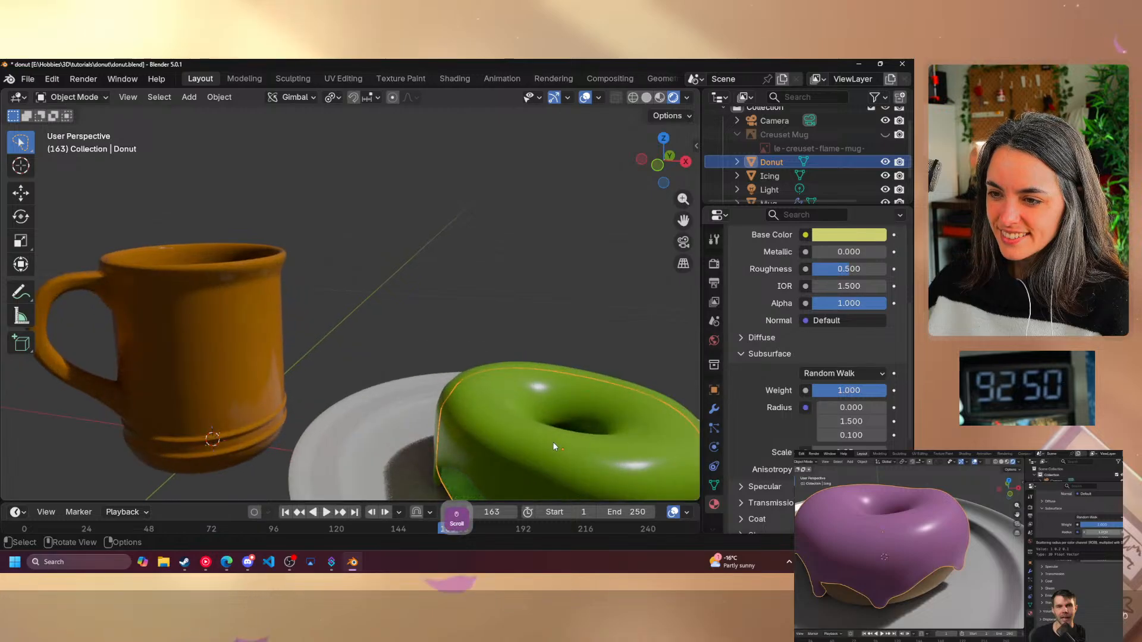
shift+middle_drag(521, 400, 343, 228)
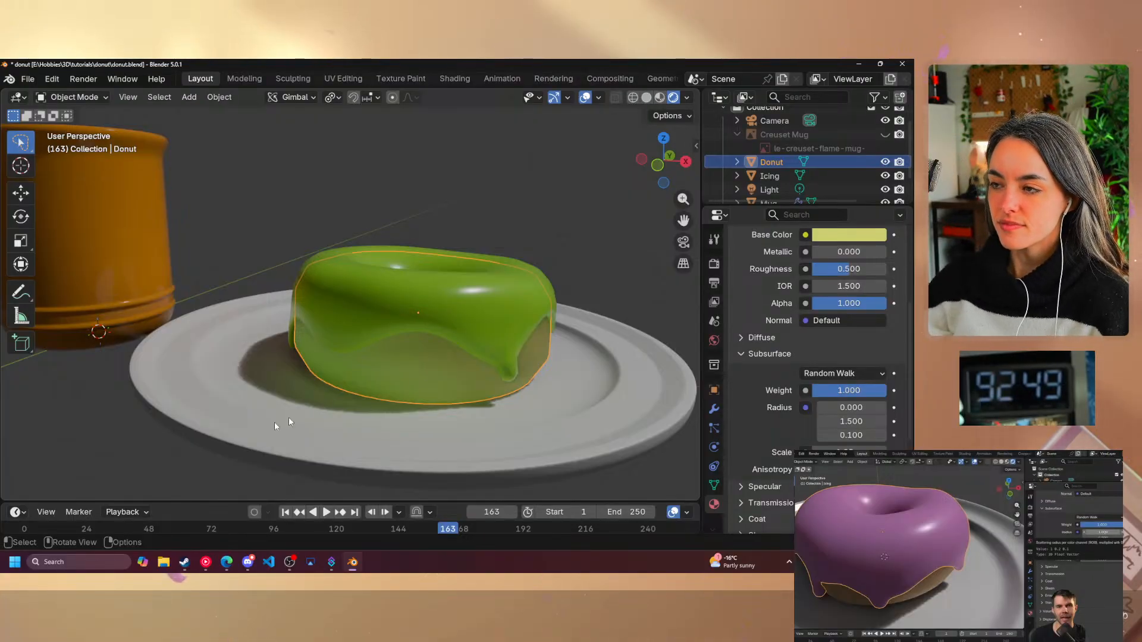
click(1016, 537)
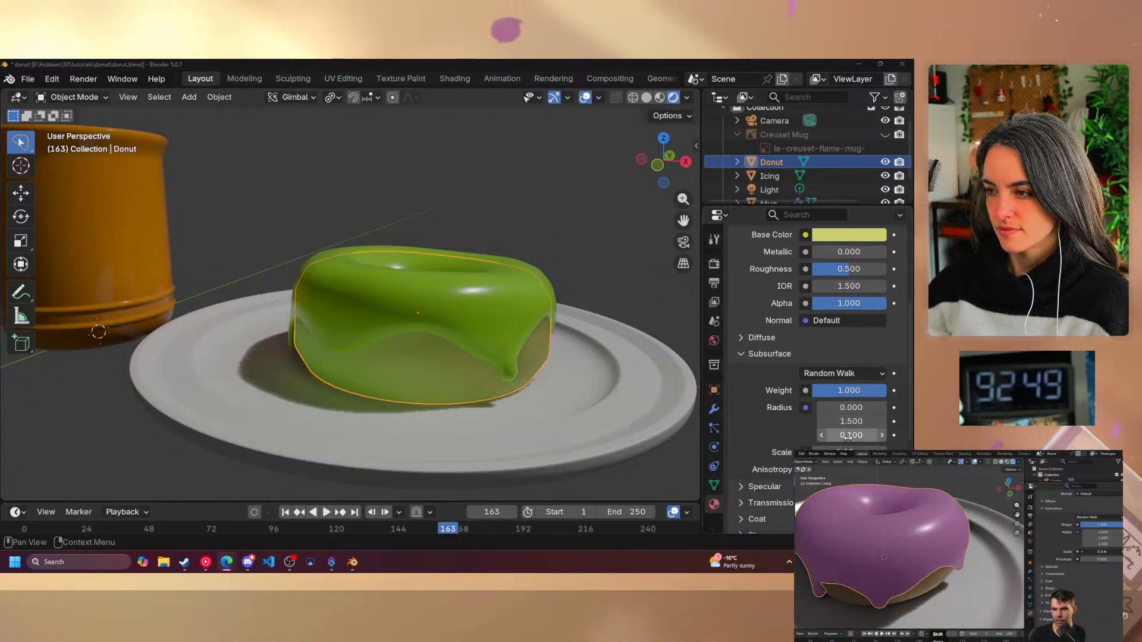
drag(846, 421, 847, 421)
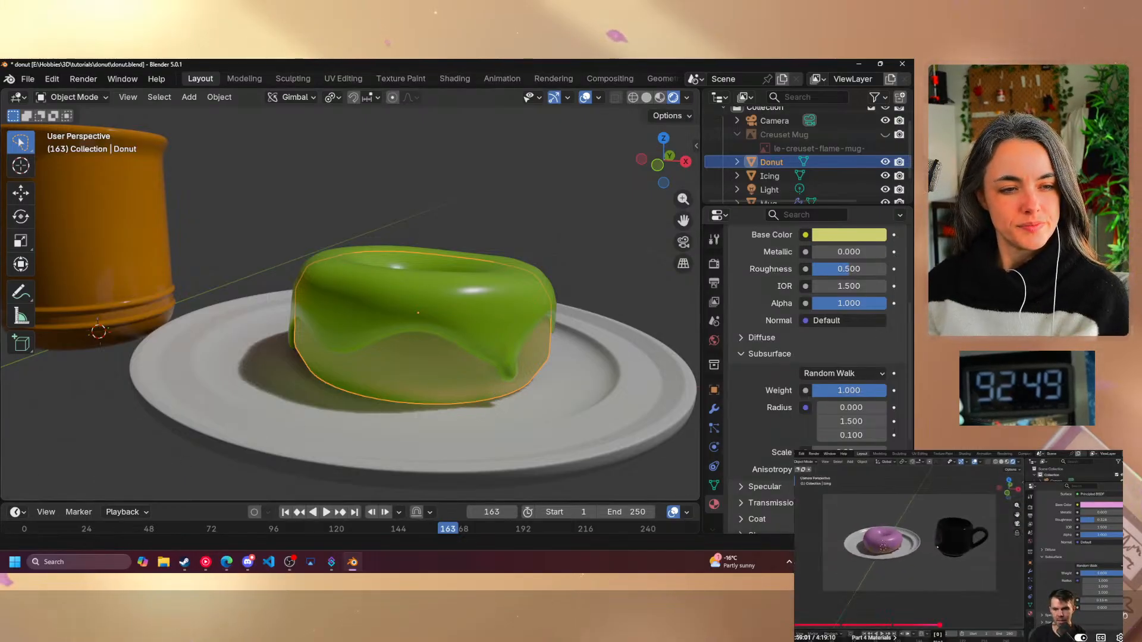
- Look at the scene through the camera, deselect the donut, and examine the donut and mug from other angles
scroll(358, 437, down, 3)
scroll(352, 401, up, 3)
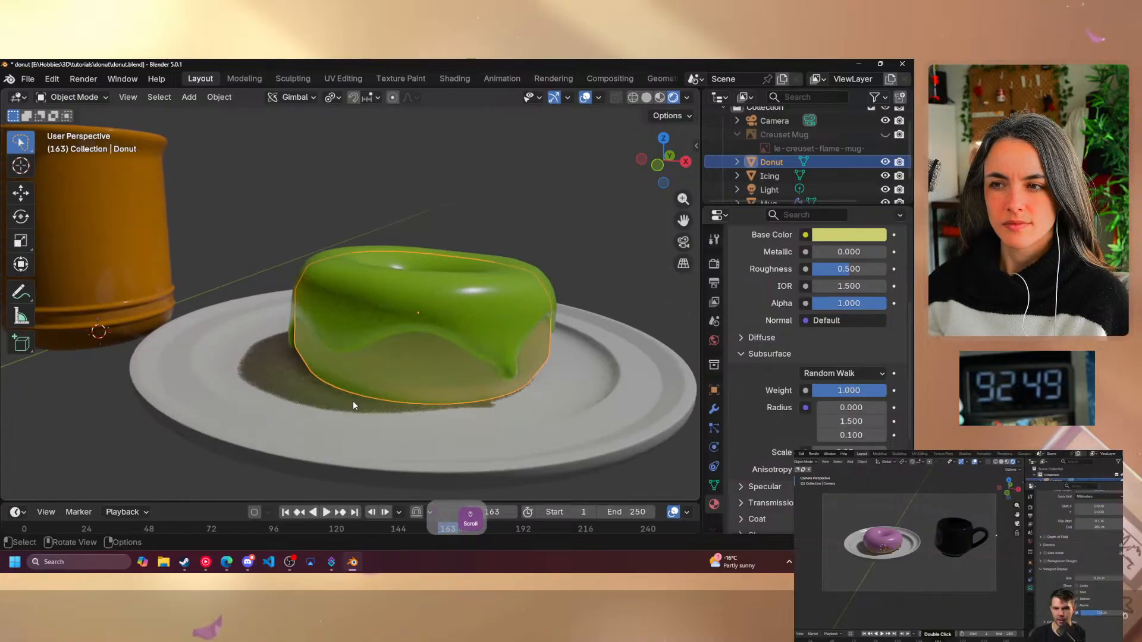
click(683, 242)
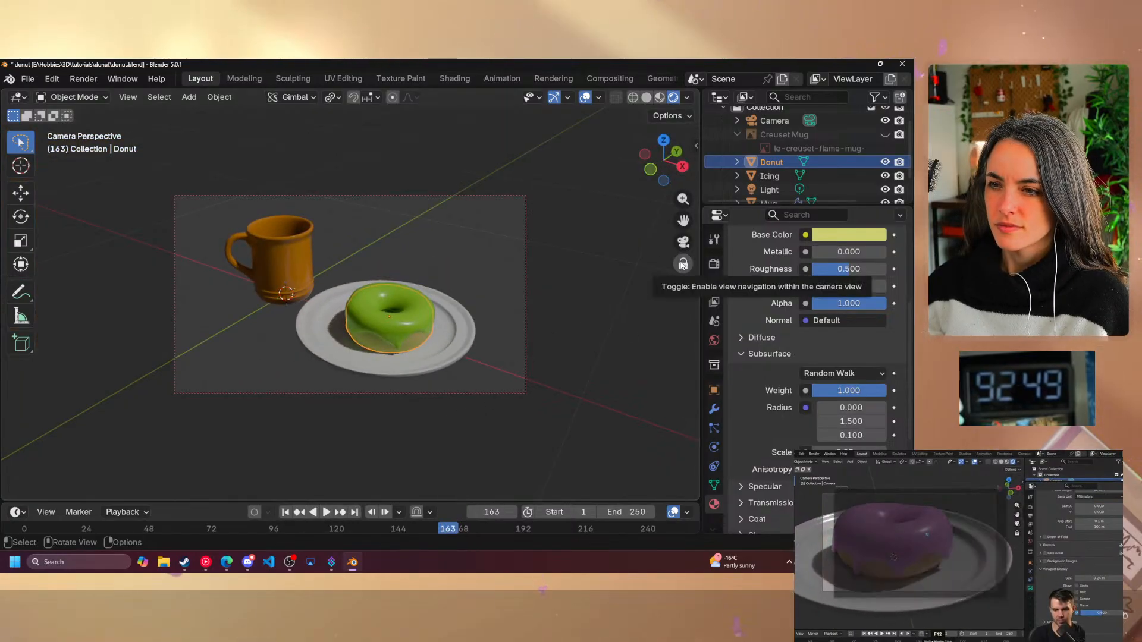
click(470, 421)
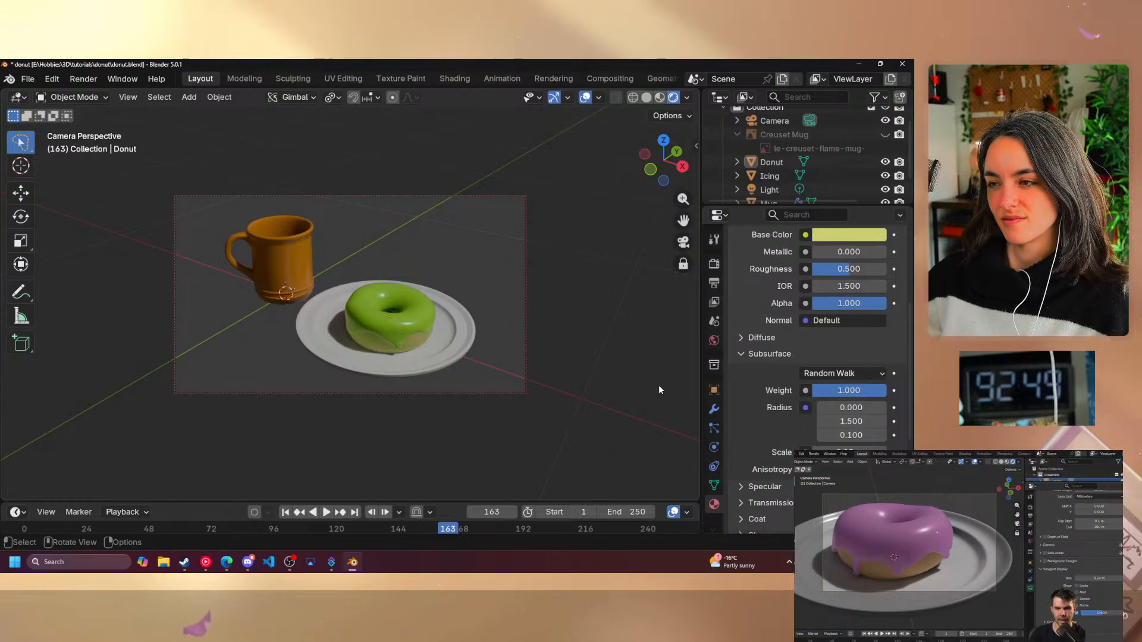
middle_drag(488, 396, 505, 377)
scroll(505, 377, up, 6)
scroll(426, 378, down, 4)
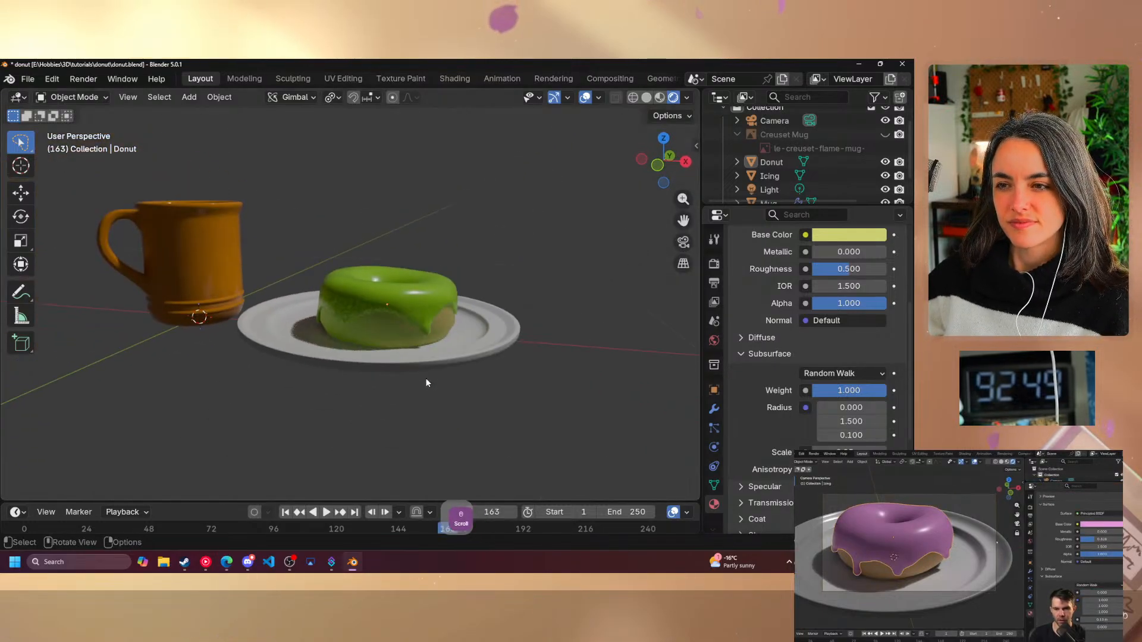
middle_drag(409, 361, 410, 391)
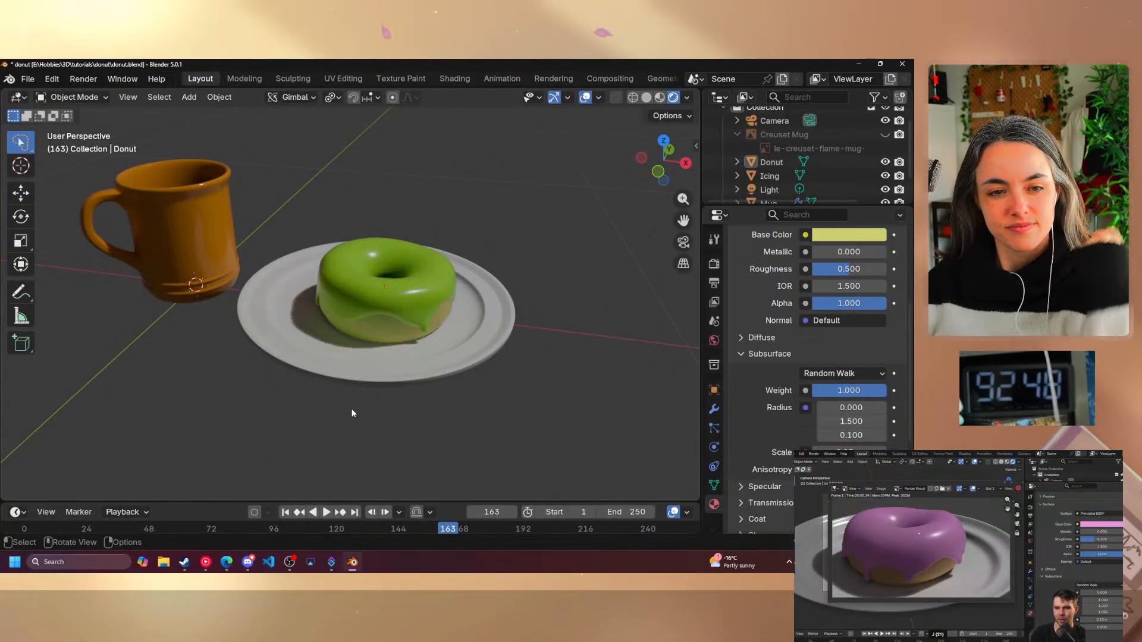
- Pause the tutorial and set the icing material's Subsurface Weight to 1.000 and Radius to 0.000, 1.000 and 0.100
click(958, 550)
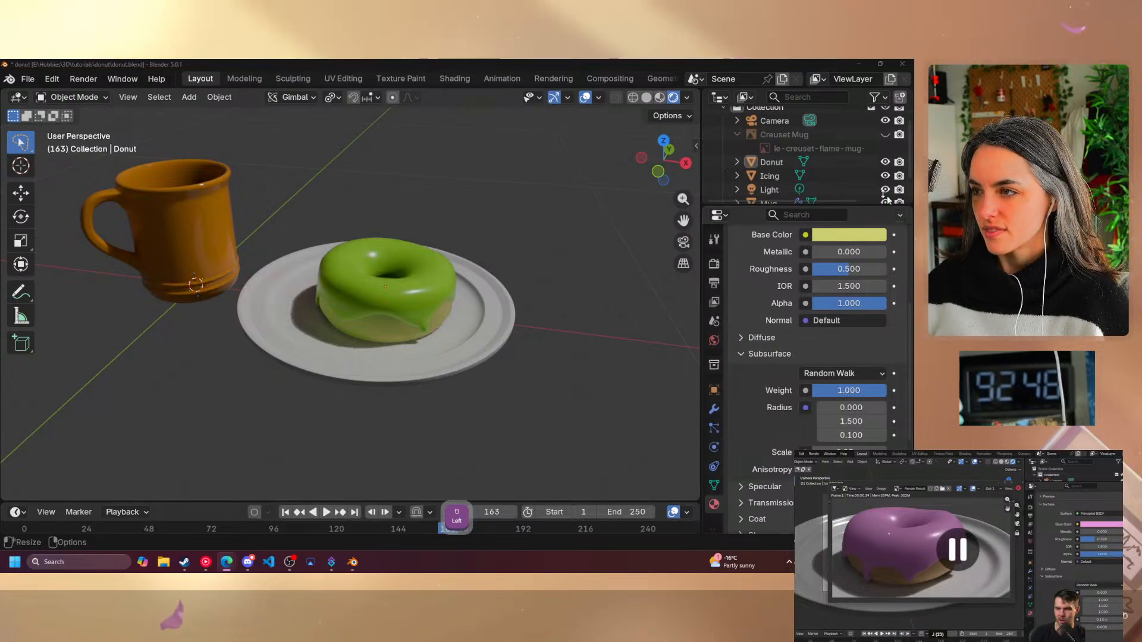
click(770, 176)
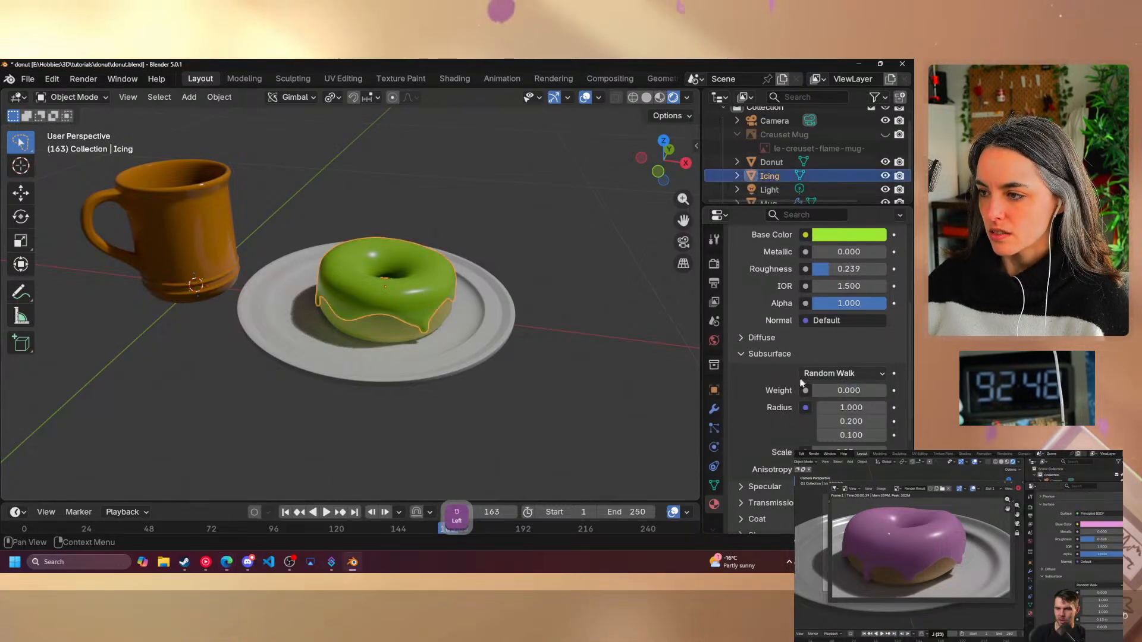
drag(850, 408, 874, 421)
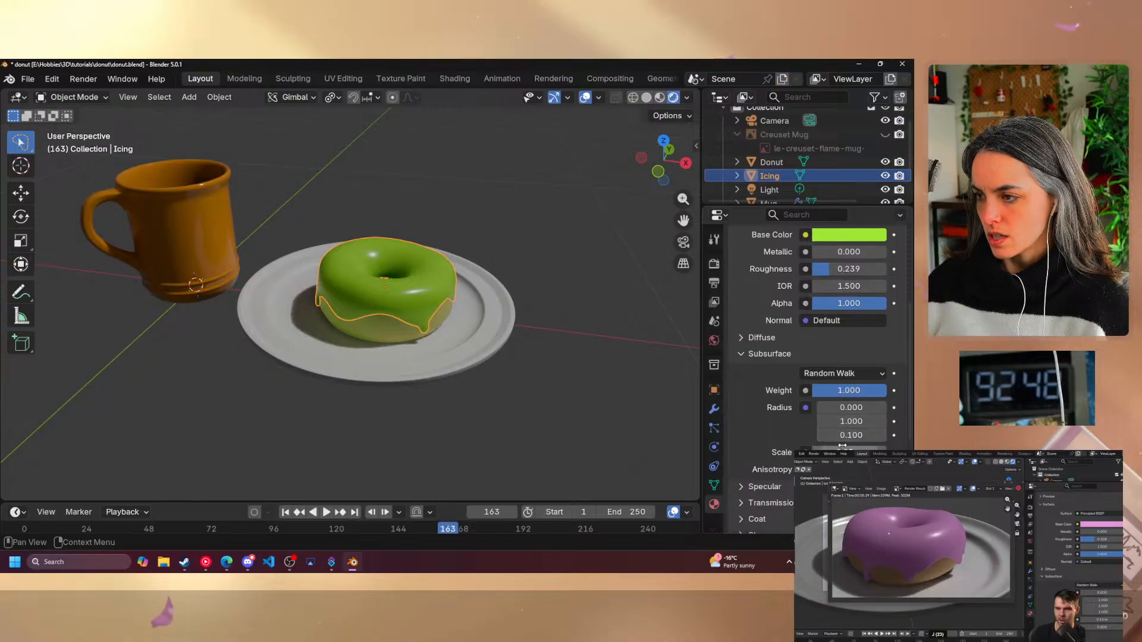
scroll(462, 293, up, 2)
scroll(462, 293, up, 3)
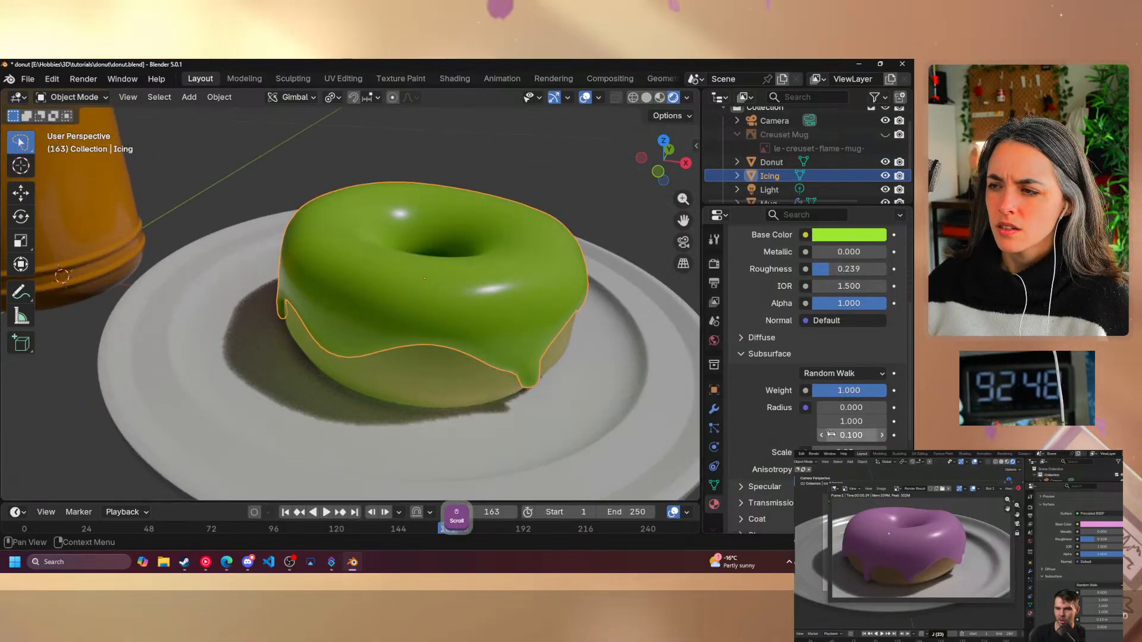
- Try lowering the icing's Subsurface Weight to 0.000 to compare the look, and cancel the change
drag(845, 450, 858, 451)
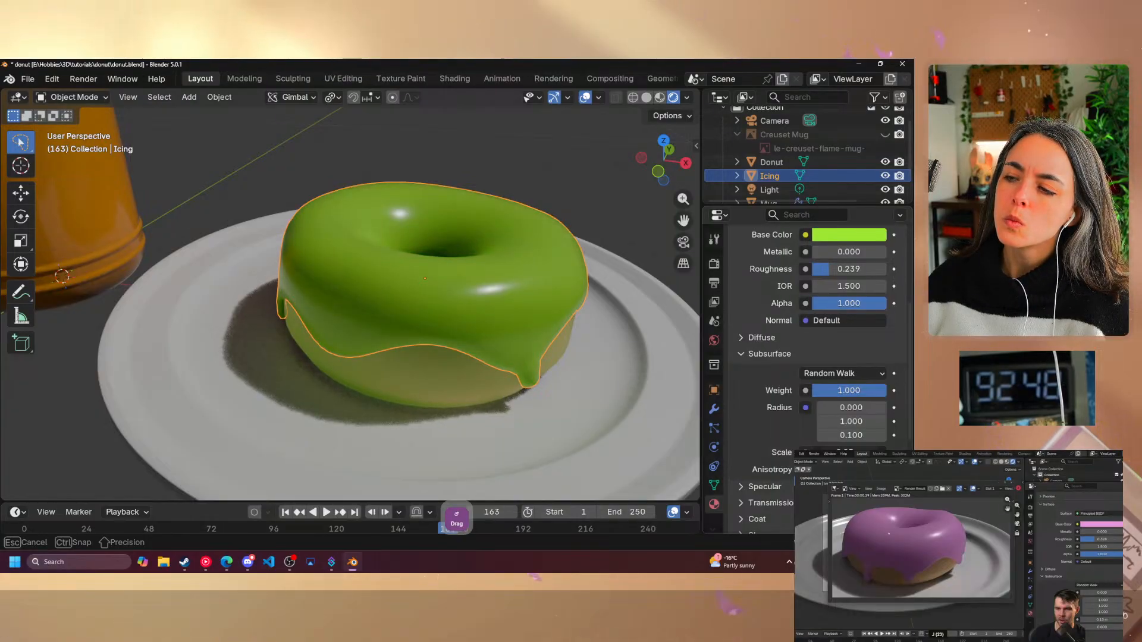
scroll(523, 369, down, 4)
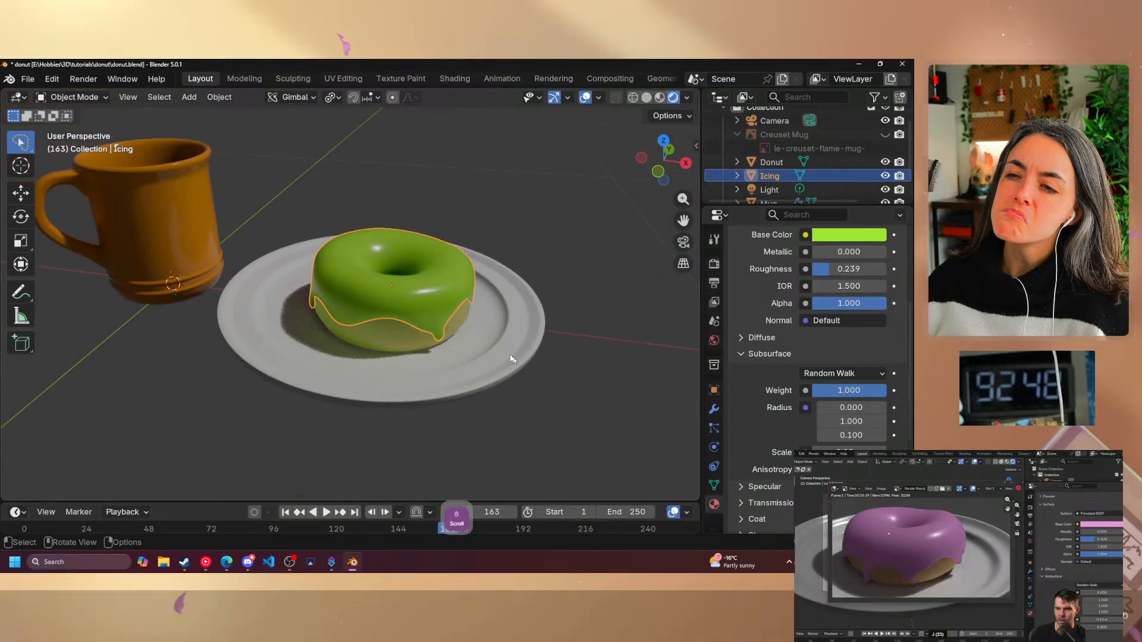
scroll(571, 366, up, 4)
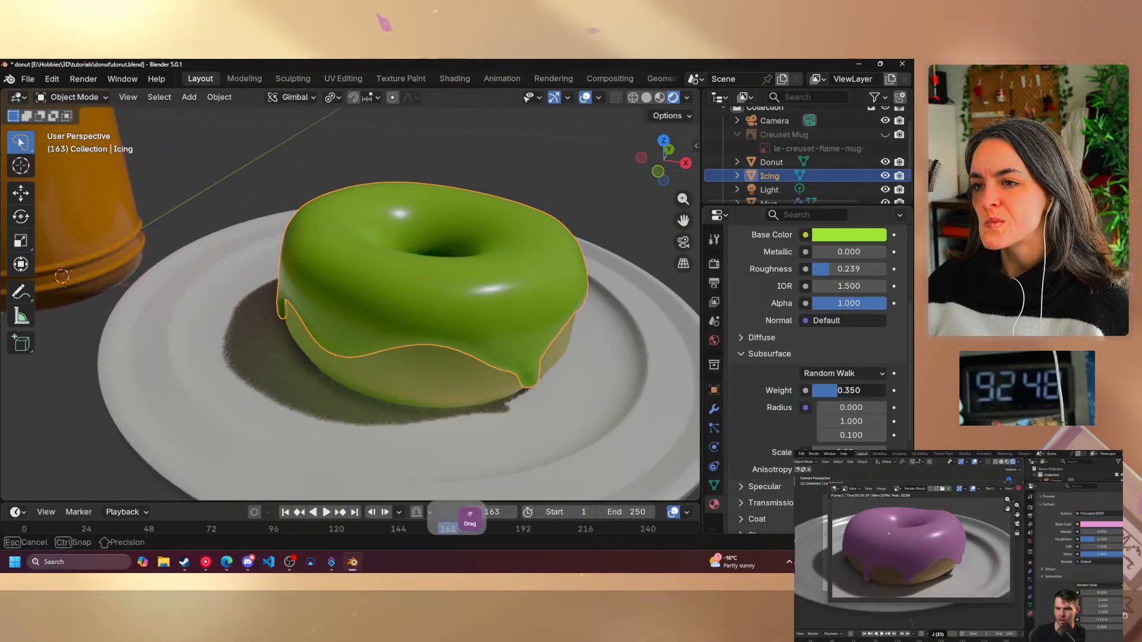
drag(825, 394, 795, 393)
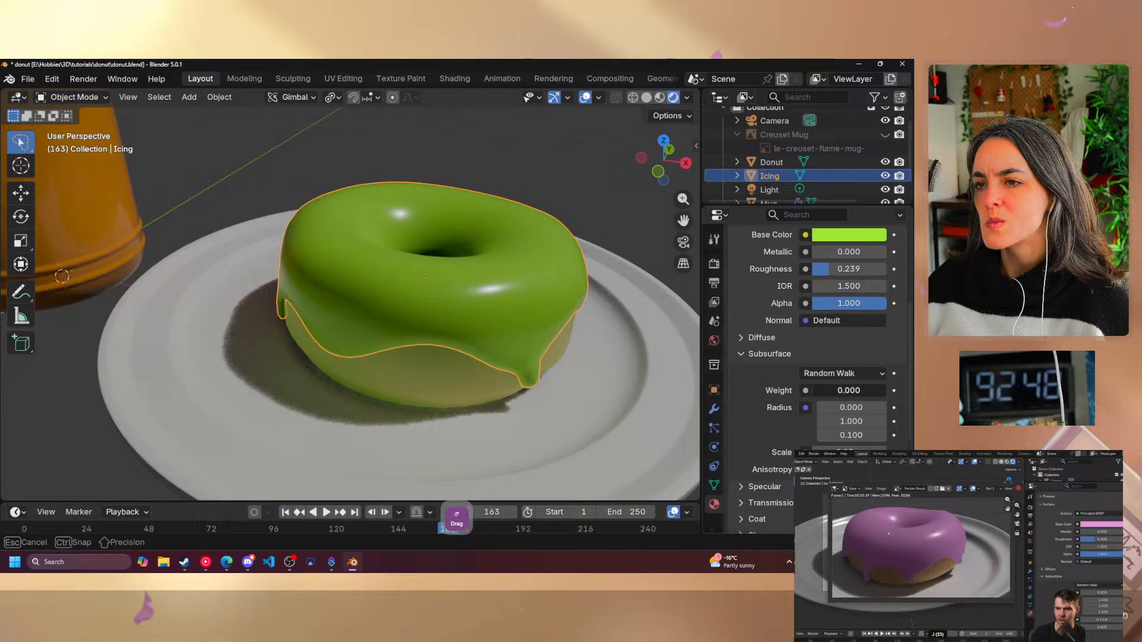
key(Escape)
scroll(488, 351, down, 2)
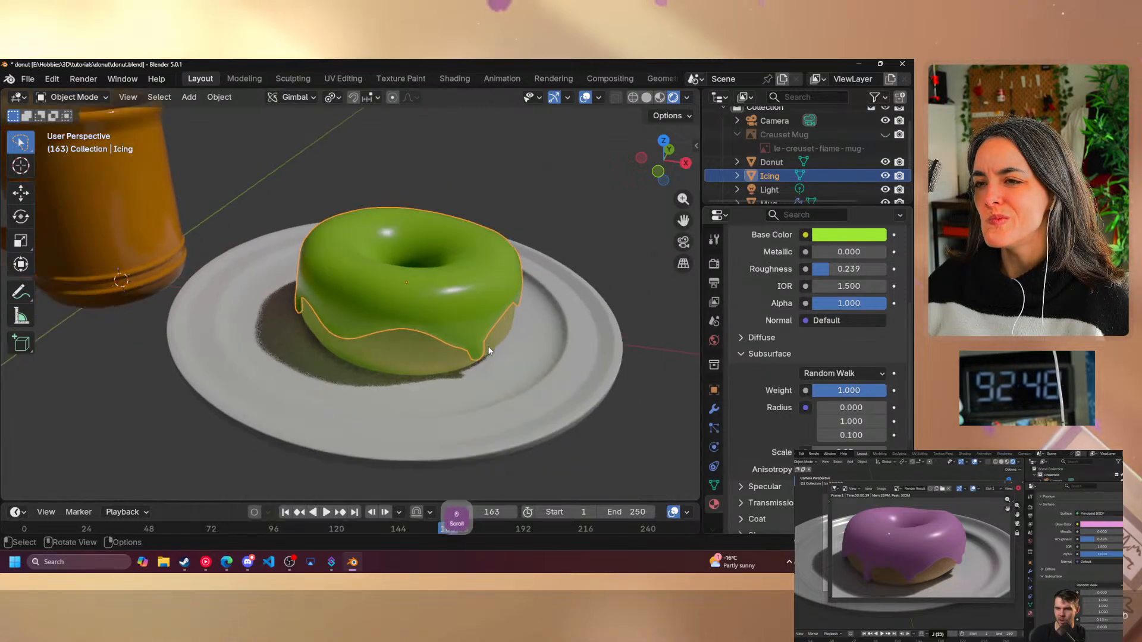
middle_drag(488, 351, 458, 348)
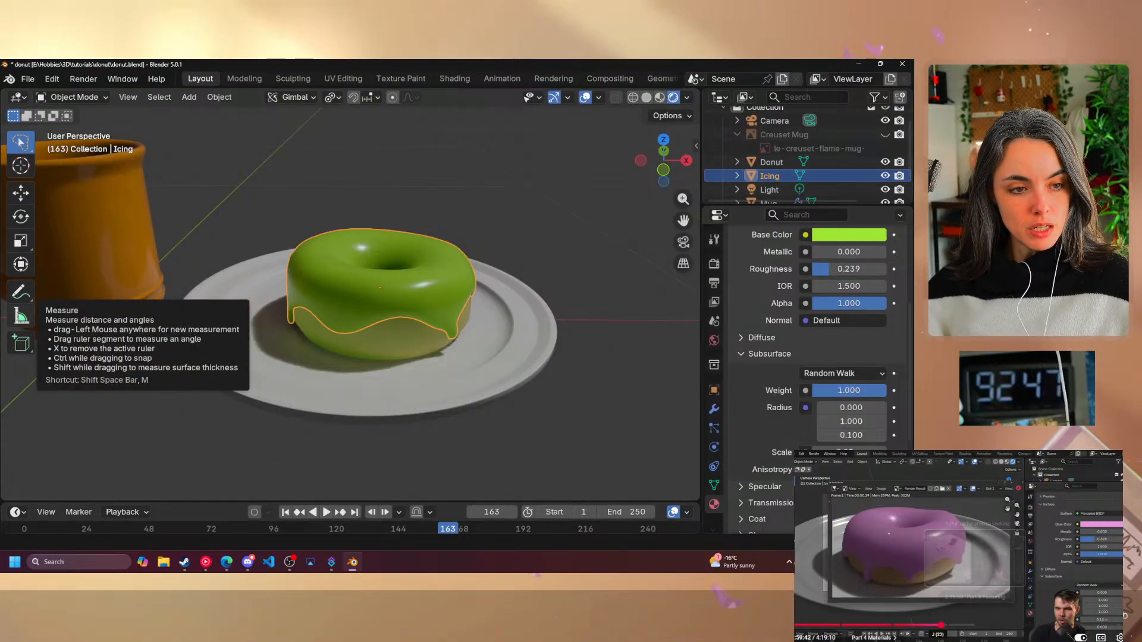
- Watch the next part of the tutorial, pause it, and check the icing material's Diffuse settings
click(21, 316)
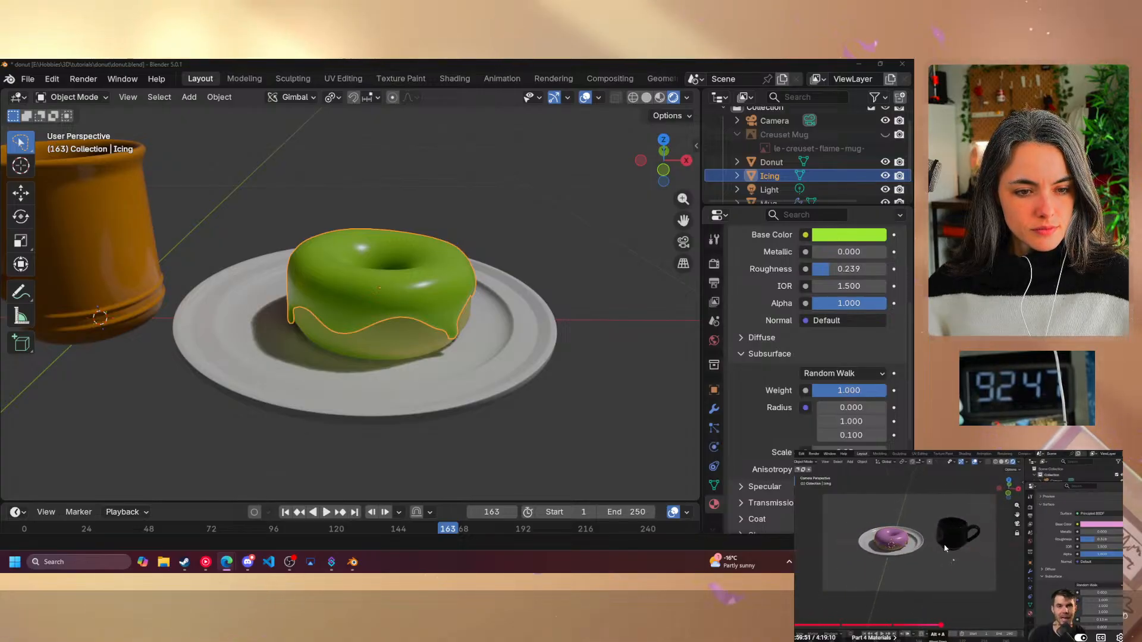
click(946, 549)
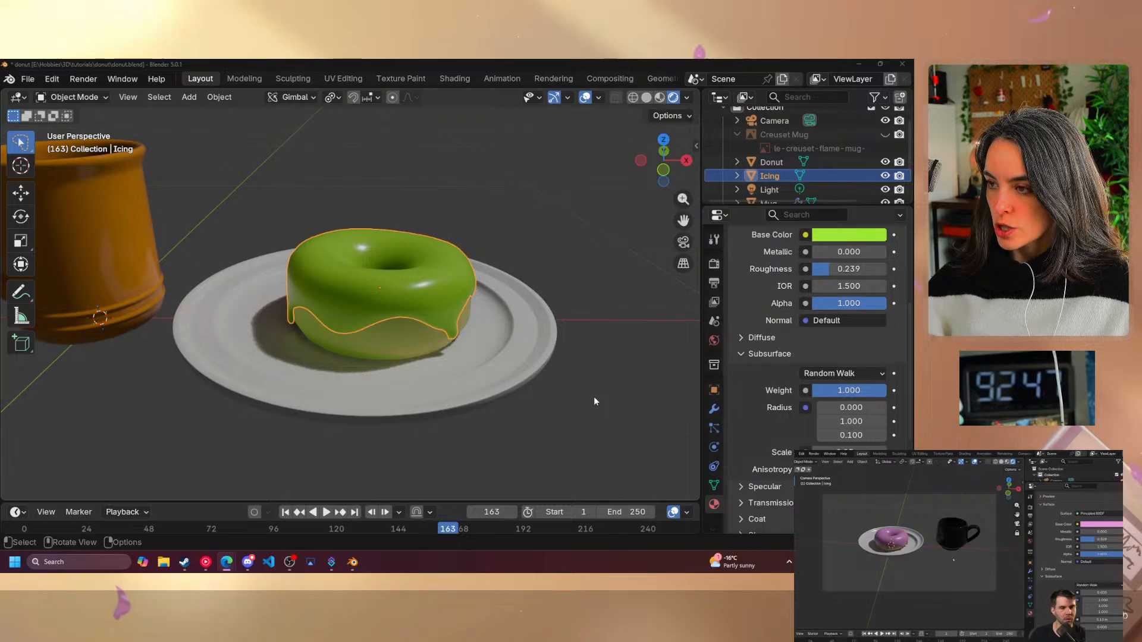
click(741, 337)
click(741, 338)
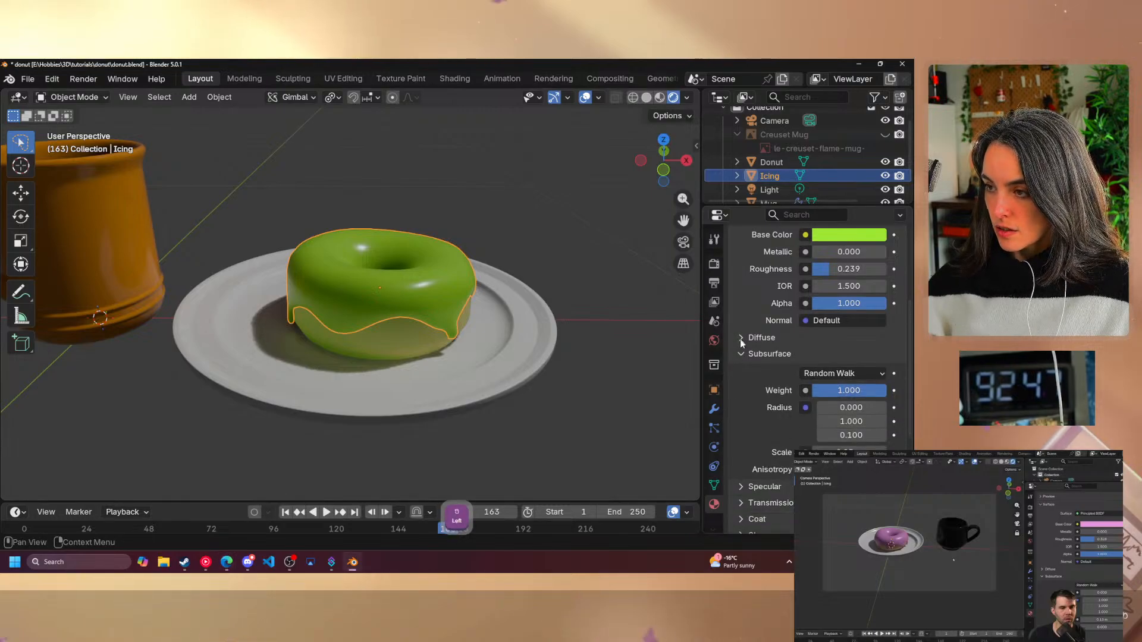
- Give the icing material a light green Emission color, try a strong glow, and lower the Emission Strength to a faint one
scroll(778, 395, down, 2)
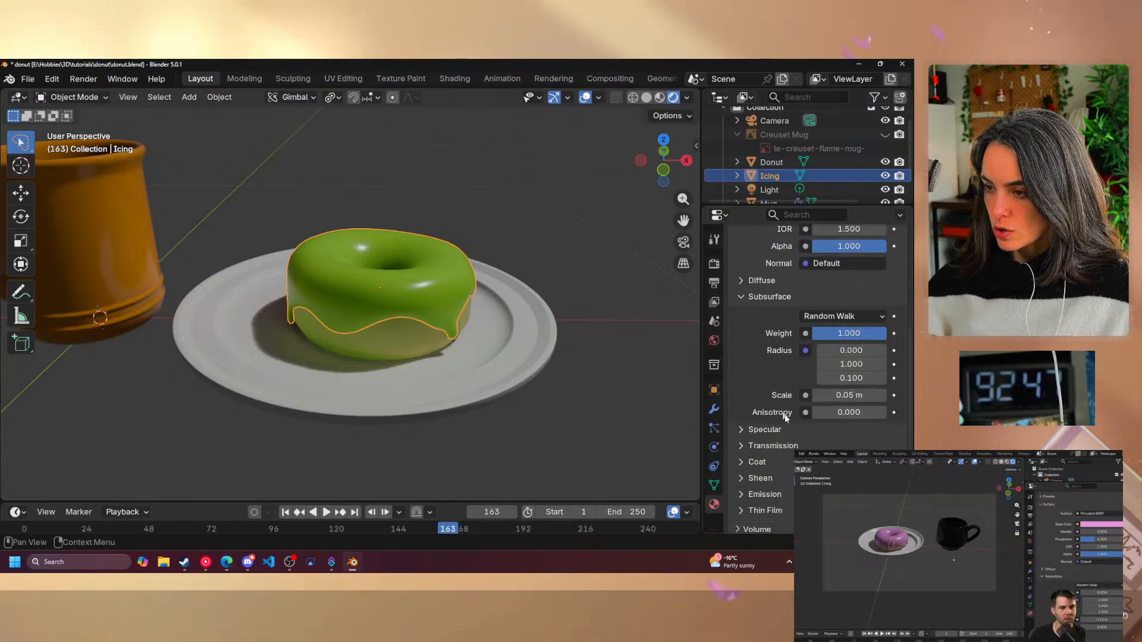
click(741, 494)
scroll(773, 475, down, 2)
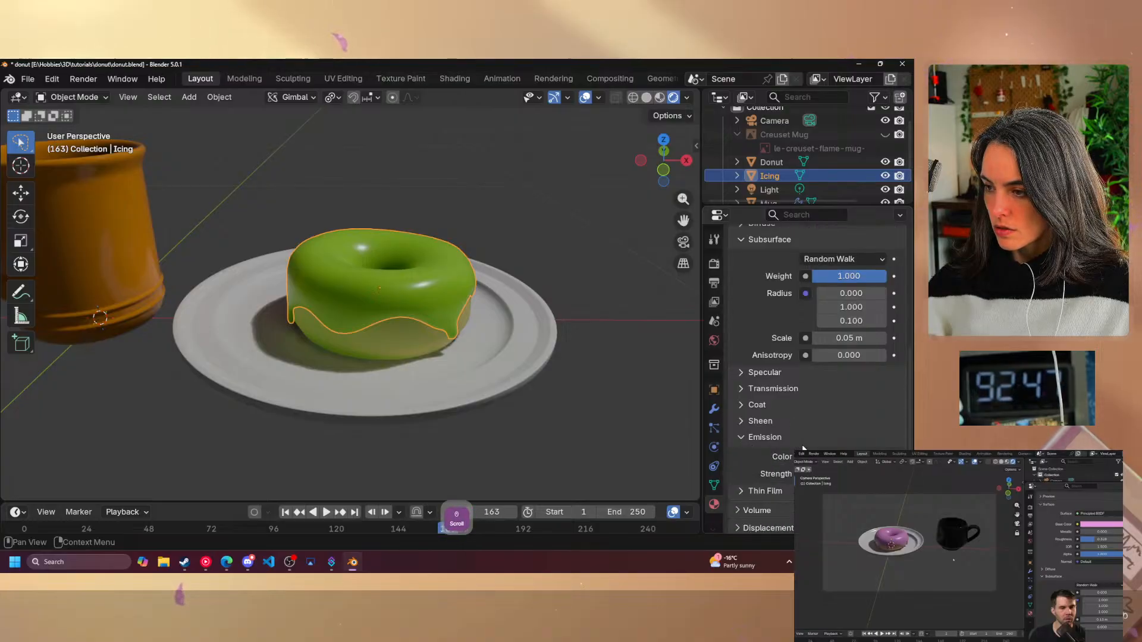
click(845, 456)
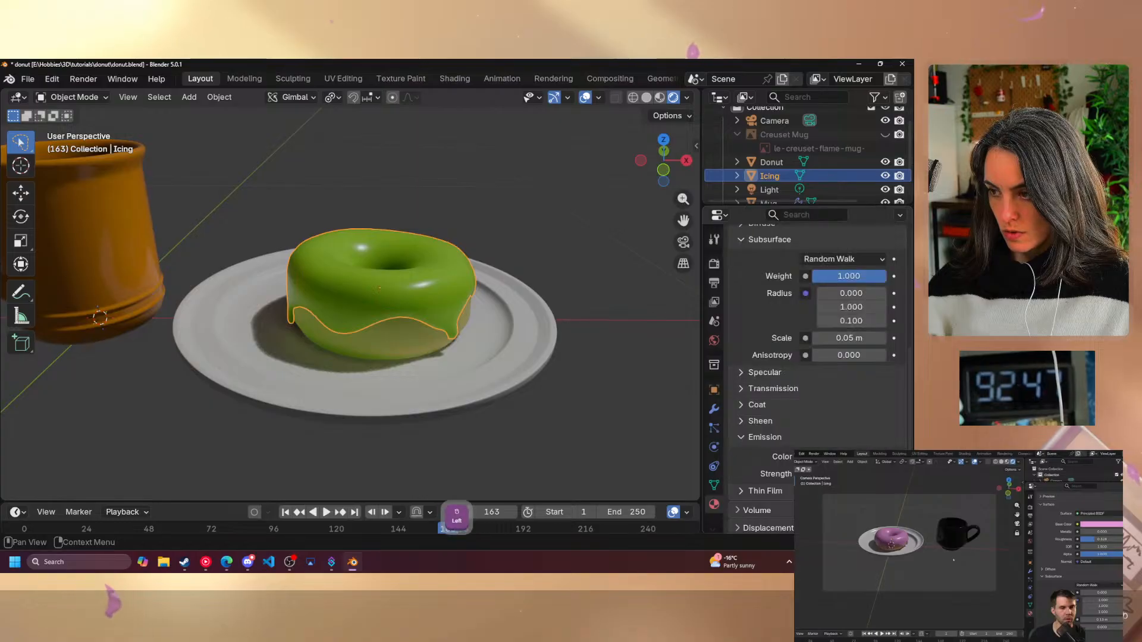
drag(849, 474, 863, 474)
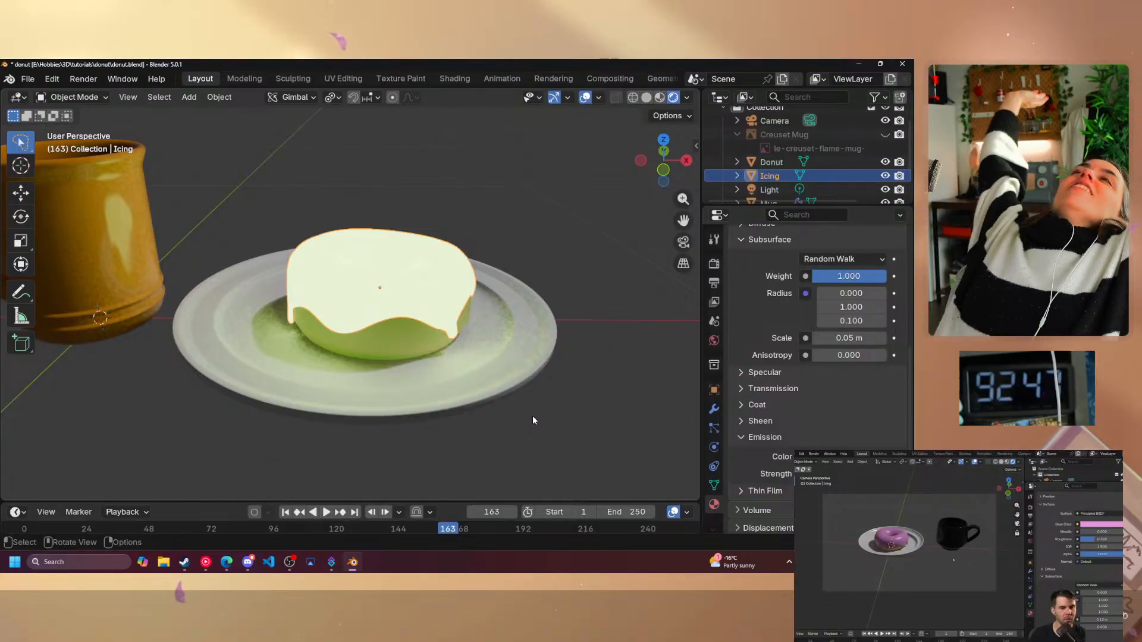
drag(849, 474, 828, 474)
middle_drag(530, 364, 429, 359)
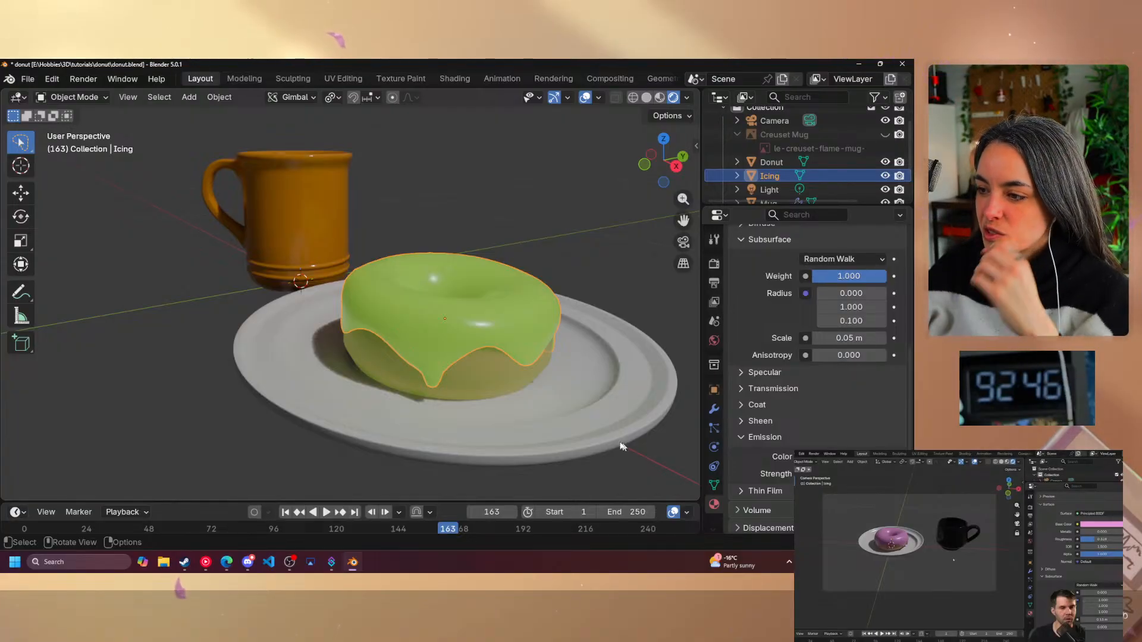
- Set the icing material's Sheen Weight to 0.325 and Roughness to 0.271, with a yellow Sheen Tint of about hue 0.164 and saturation 0.759
click(741, 437)
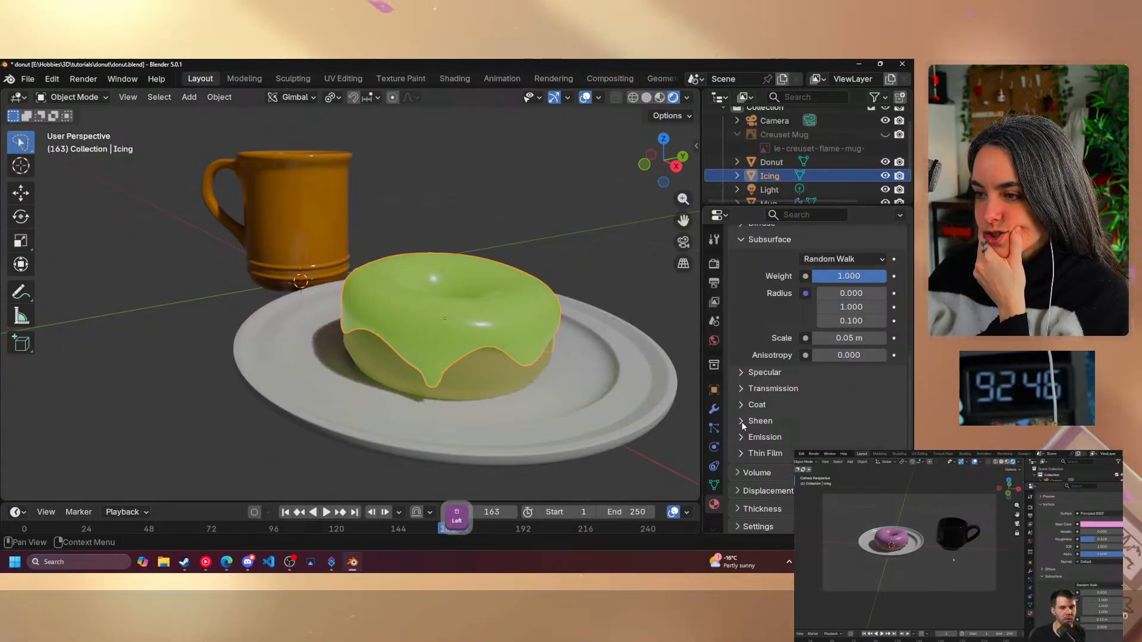
click(741, 422)
mouse_move(818, 441)
mouse_down()
mouse_move(860, 441)
mouse_move(835, 441)
mouse_up()
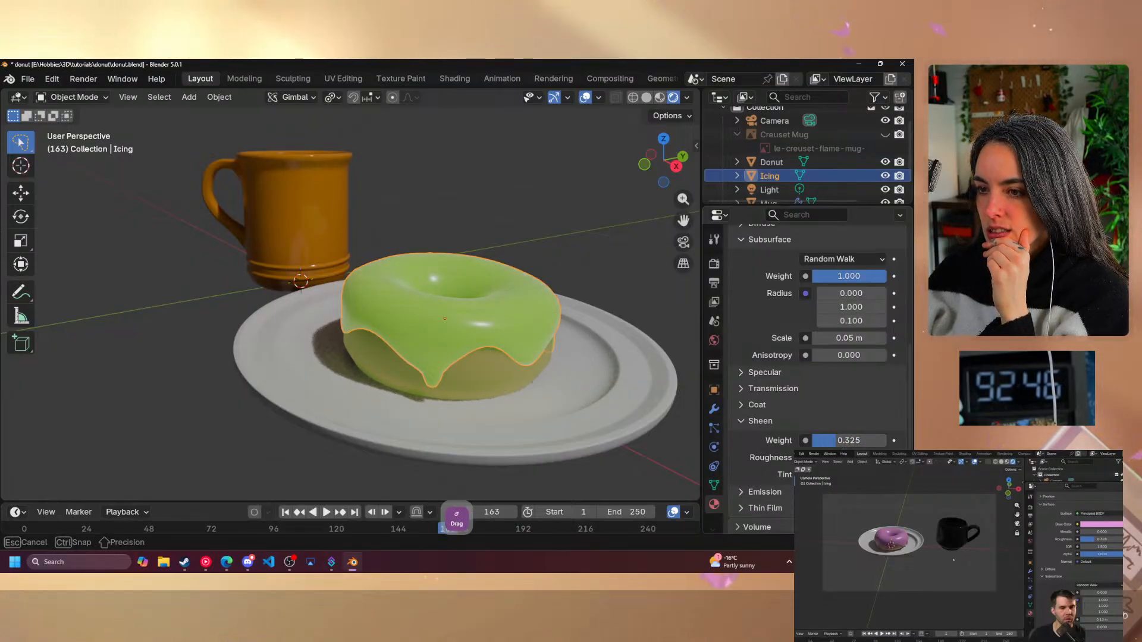
click(849, 475)
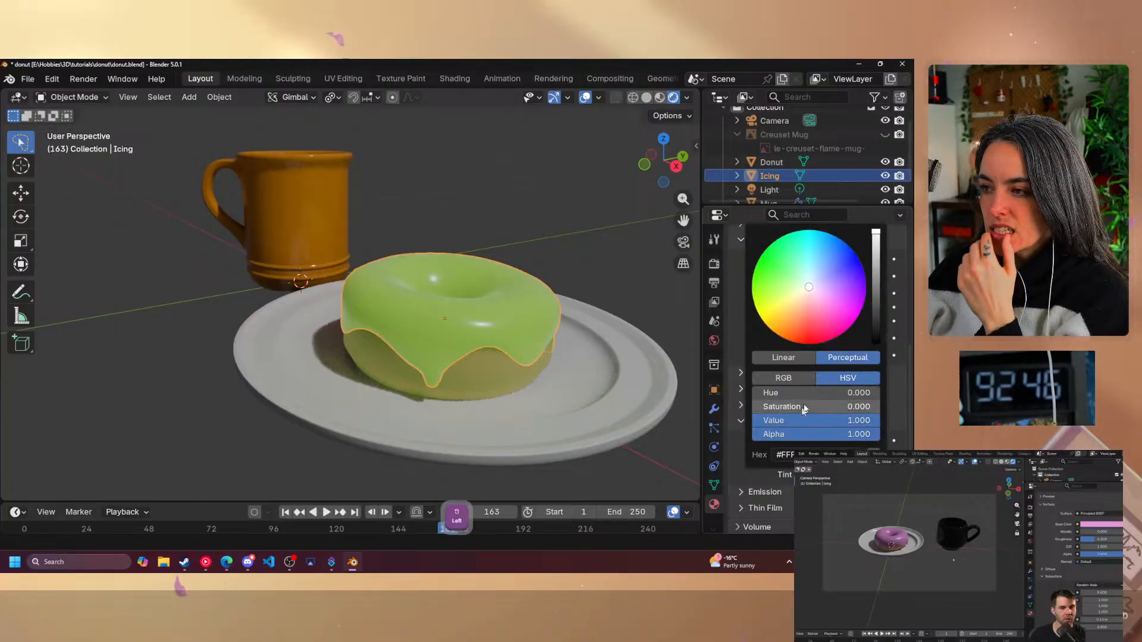
drag(794, 298, 768, 309)
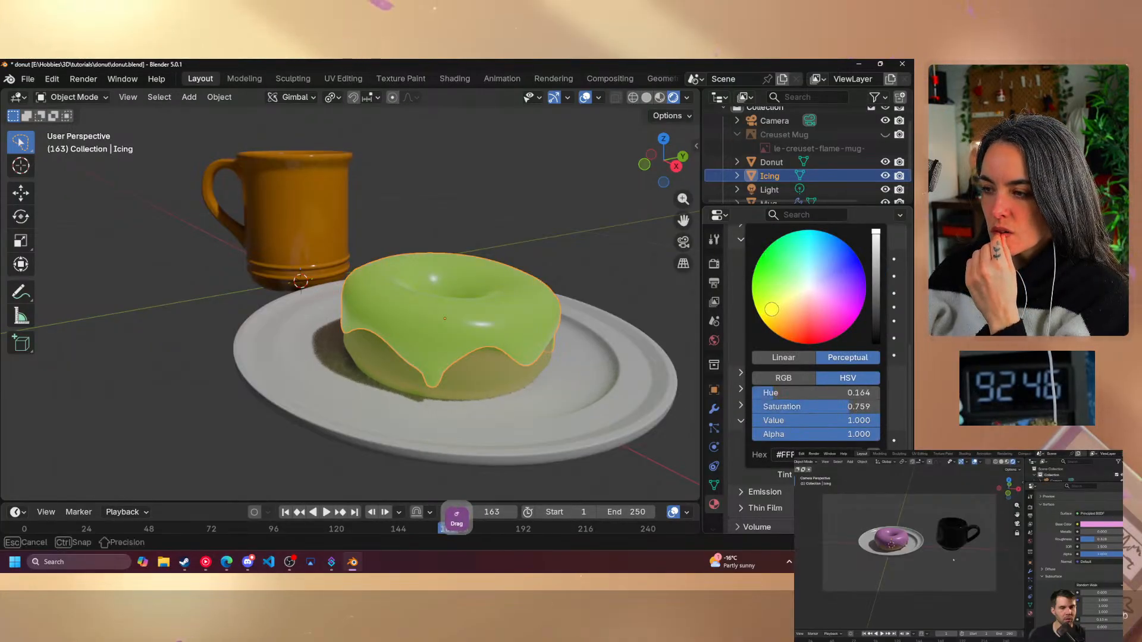
click(638, 367)
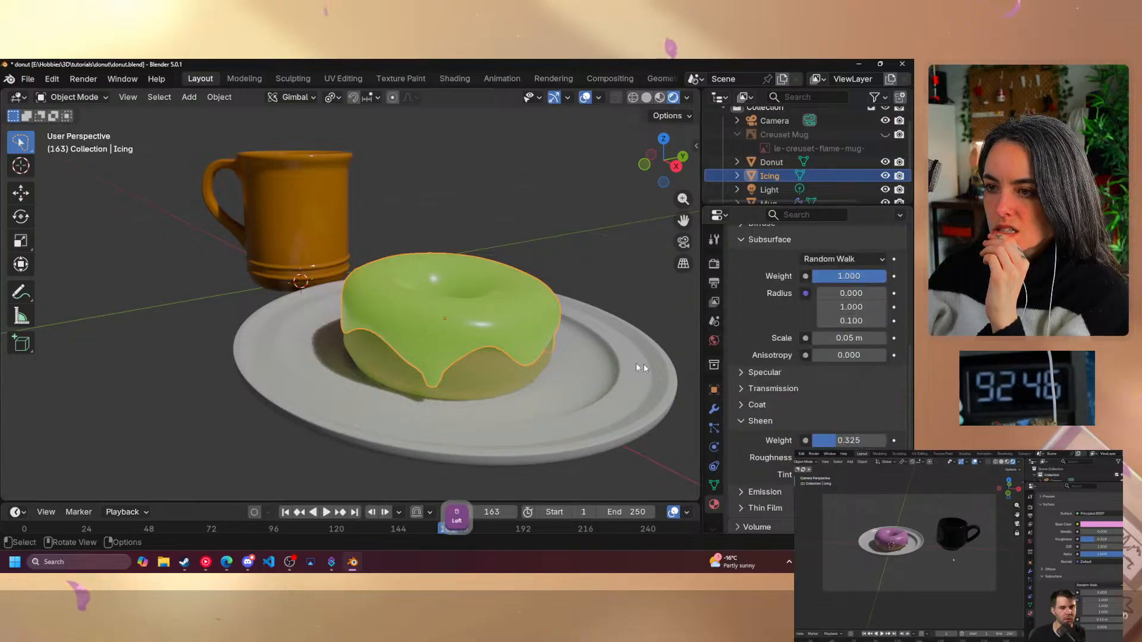
mouse_move(519, 407)
middle_down()
mouse_move(380, 436)
mouse_move(377, 381)
mouse_move(484, 399)
mouse_move(553, 360)
mouse_move(559, 402)
mouse_move(523, 420)
middle_up()
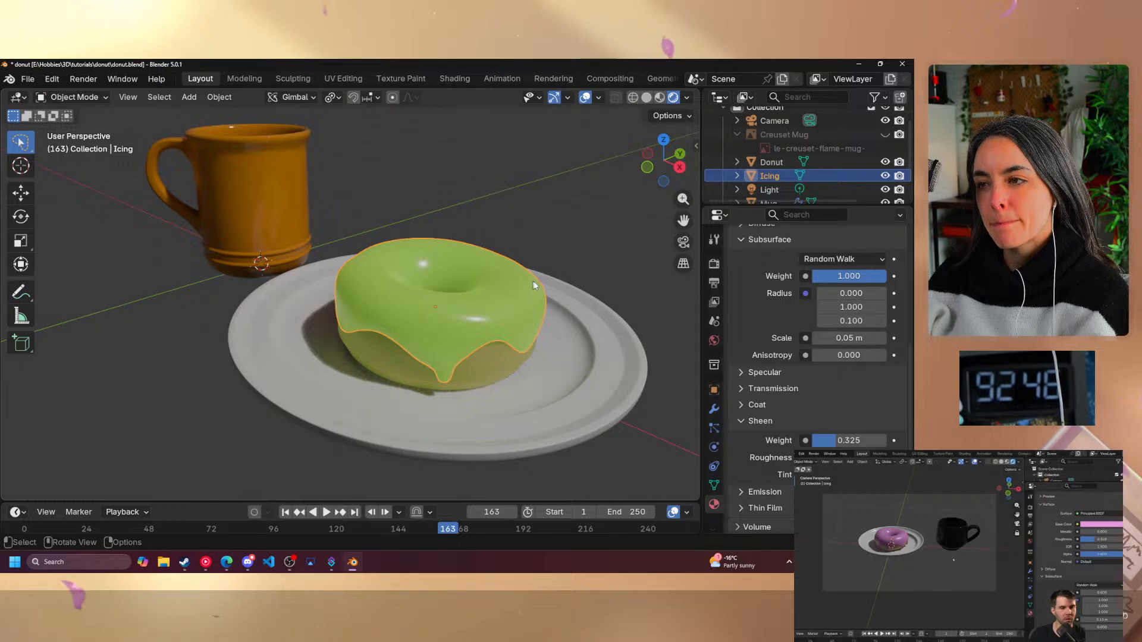
- Deselect the icing and, judging it through the camera, set its material's Emission Strength to 0.150
click(683, 242)
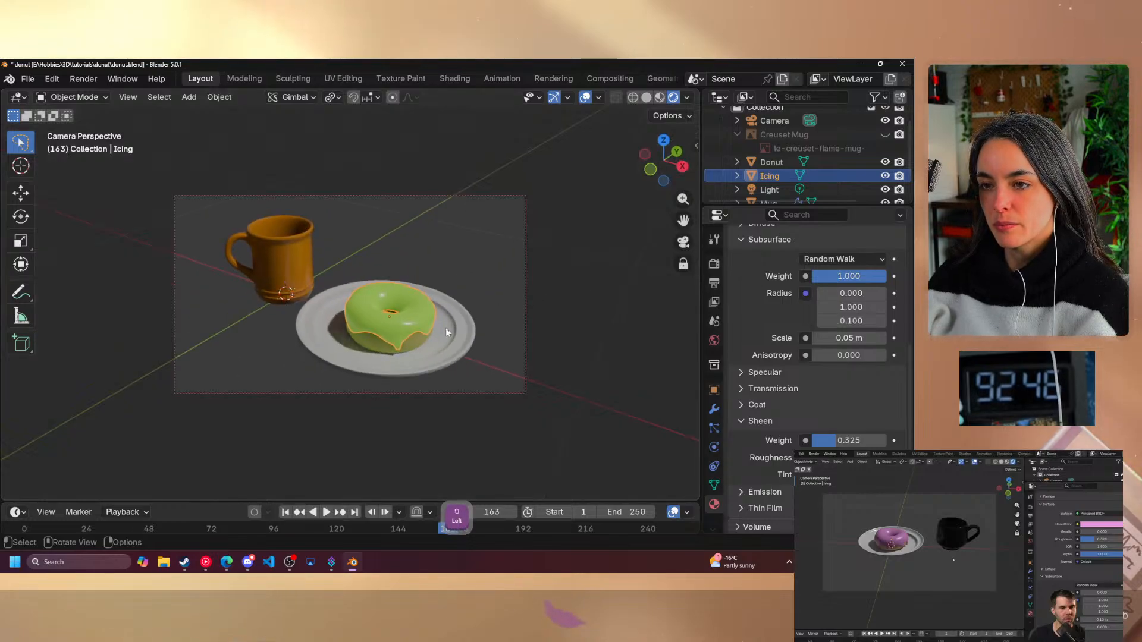
click(564, 424)
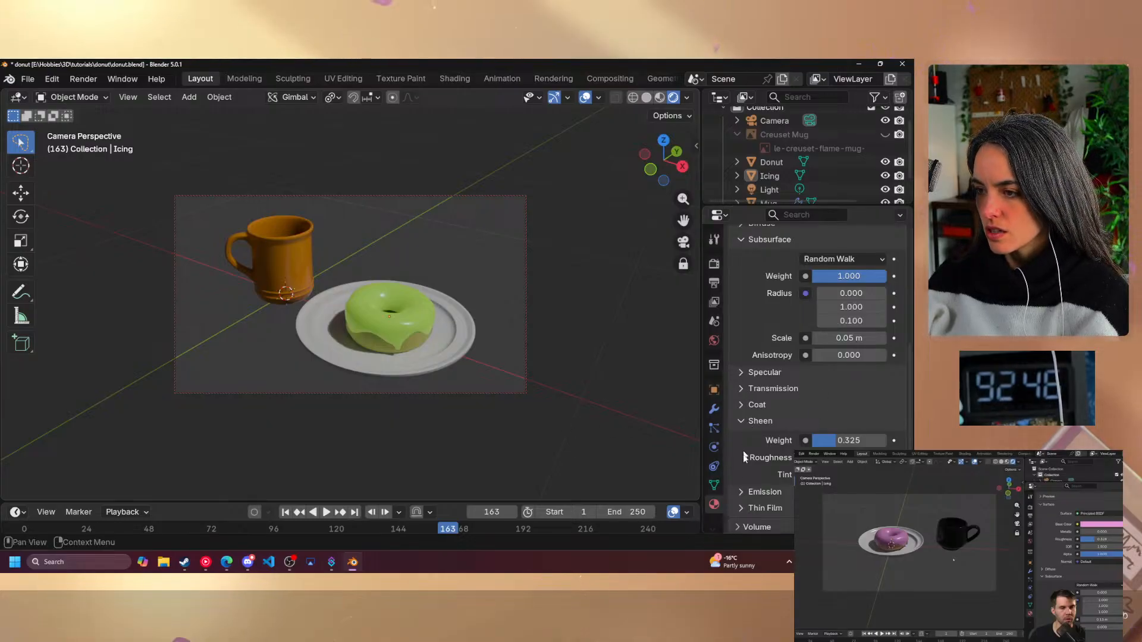
scroll(764, 441, down, 2)
click(849, 500)
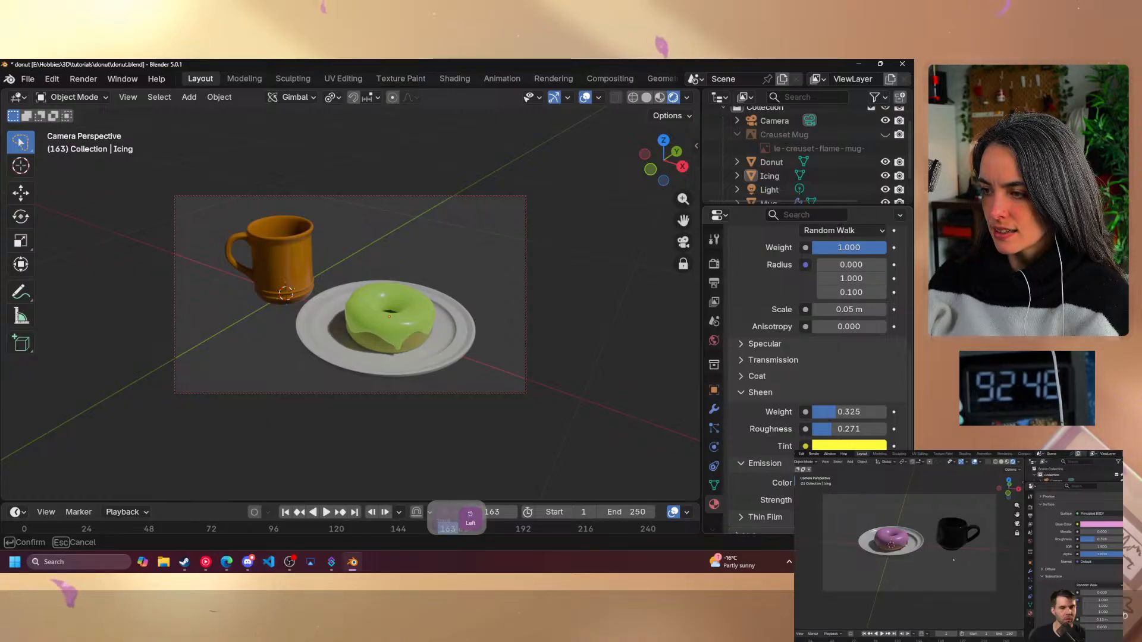
click(750, 489)
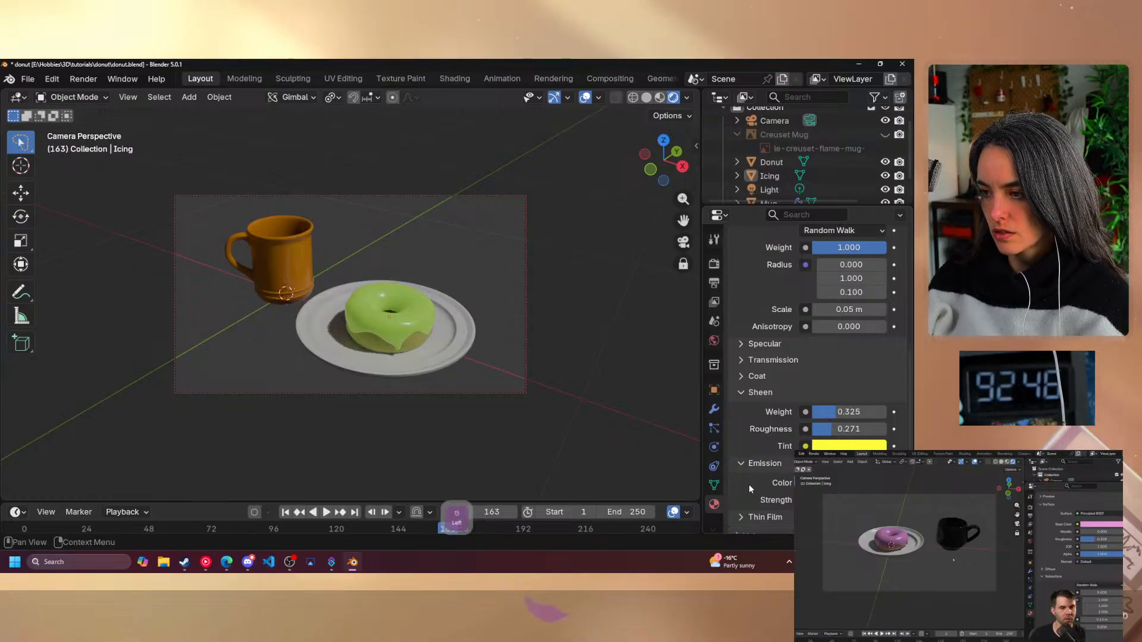
drag(849, 500, 859, 500)
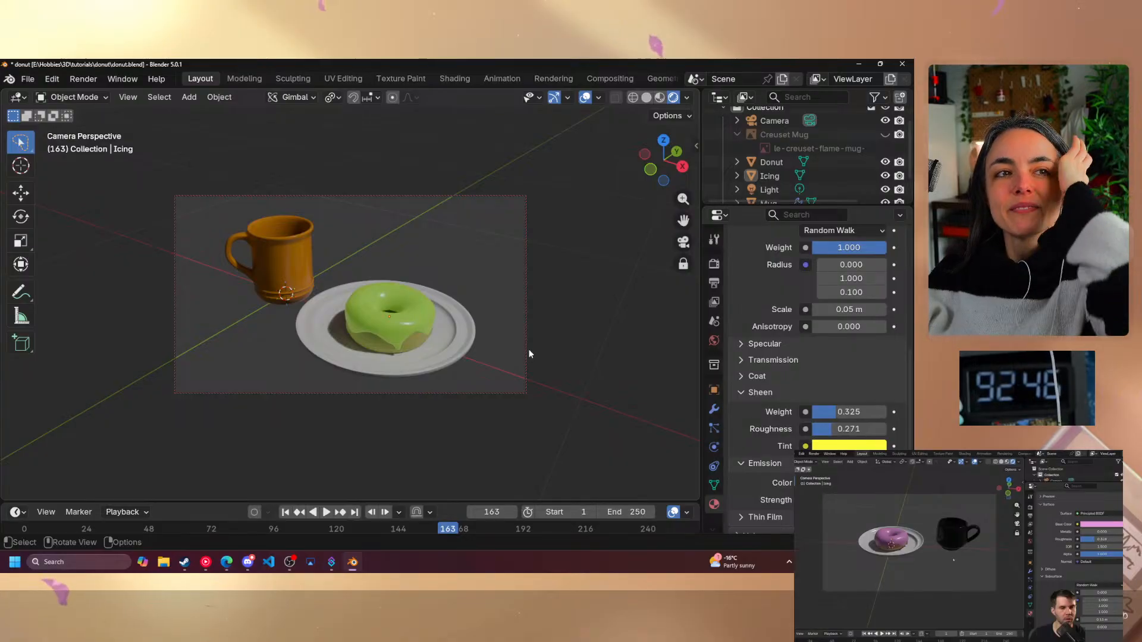
click(685, 243)
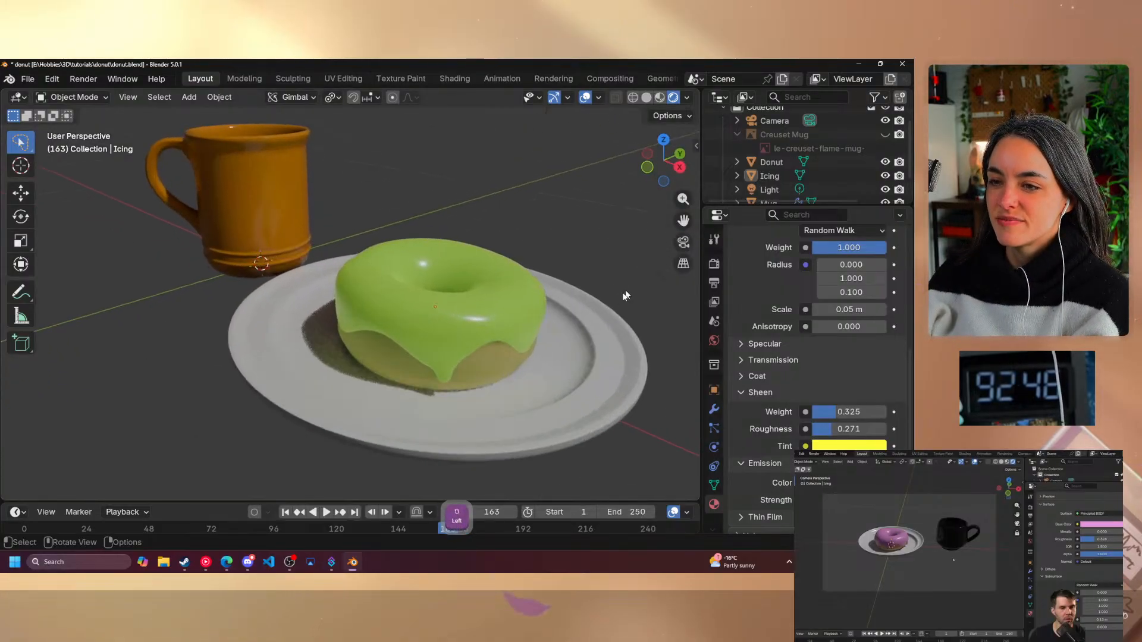
- Try out the icing material's Thin Film Thickness and return it to 0 nm
click(740, 392)
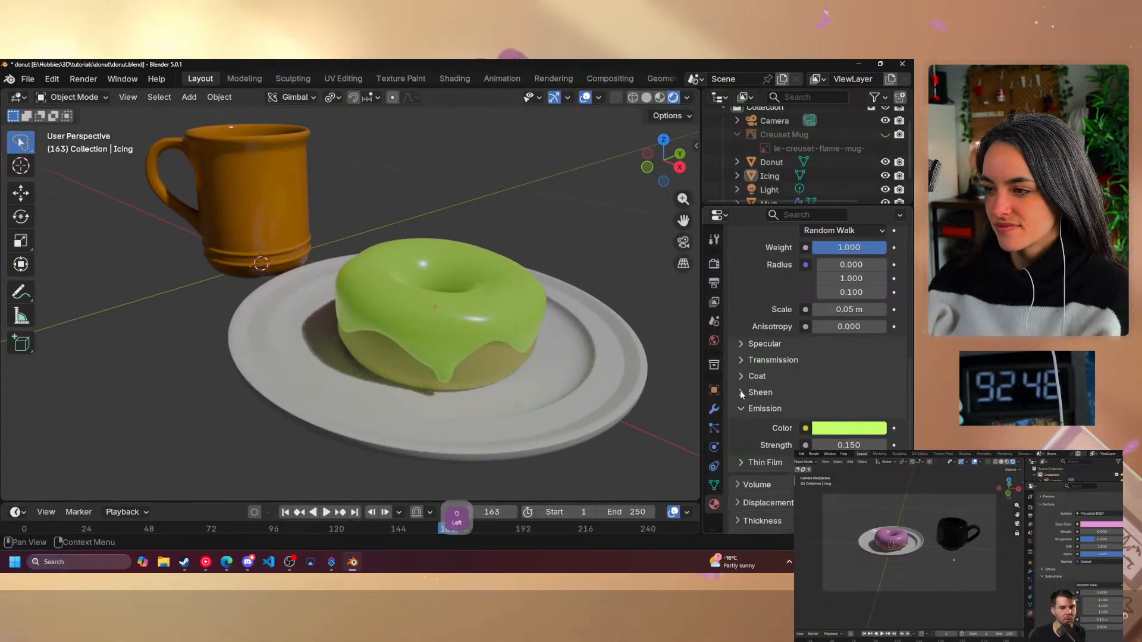
click(742, 409)
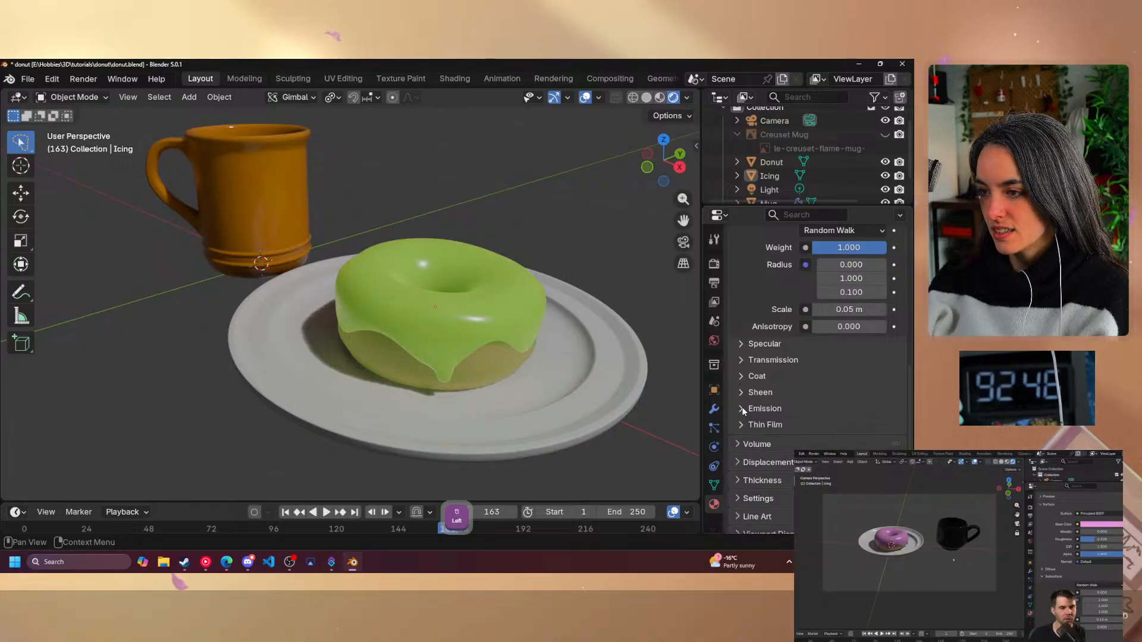
click(741, 425)
drag(849, 444, 846, 444)
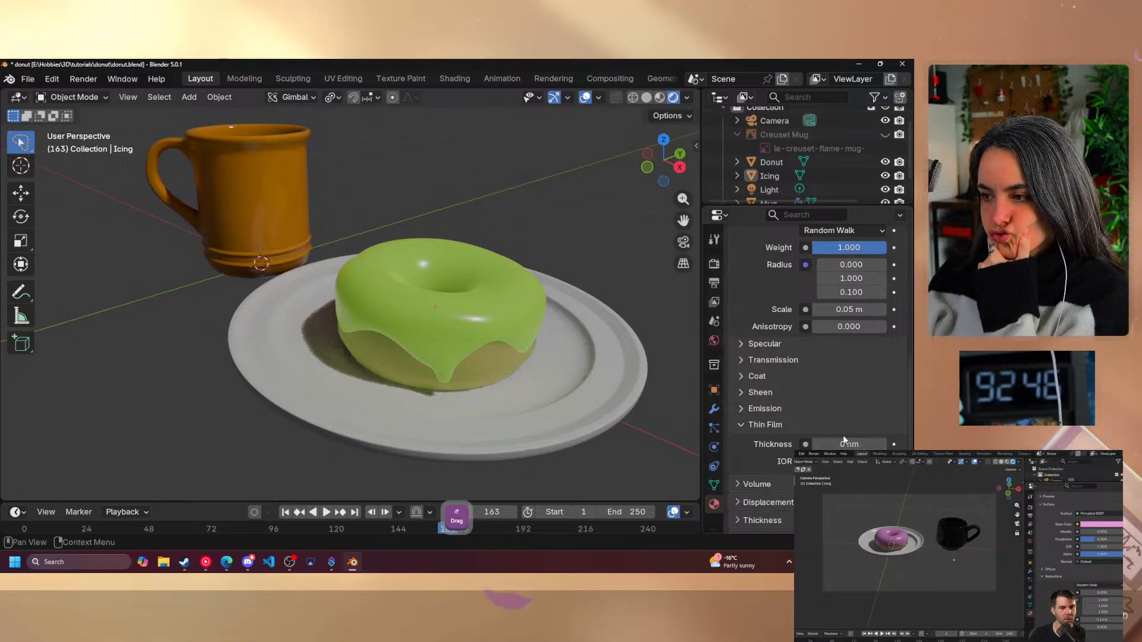
click(754, 424)
- Try out the icing material's Transmission Weight, return it to 0.000, and show the Specular settings
click(740, 359)
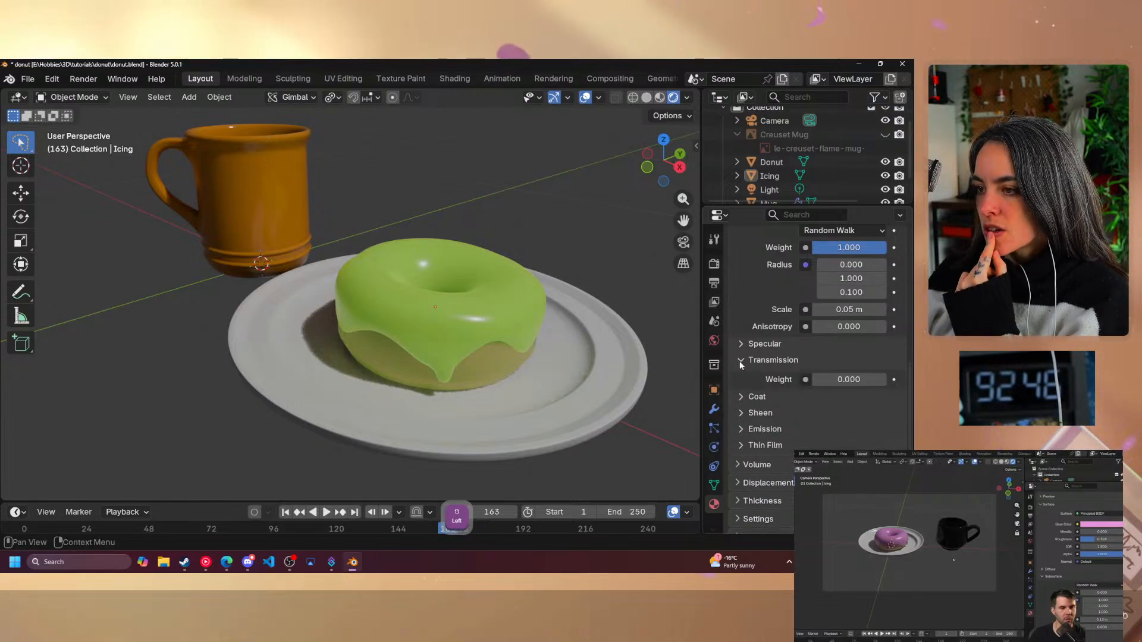
mouse_move(832, 379)
mouse_down()
mouse_move(885, 379)
mouse_move(821, 380)
mouse_up()
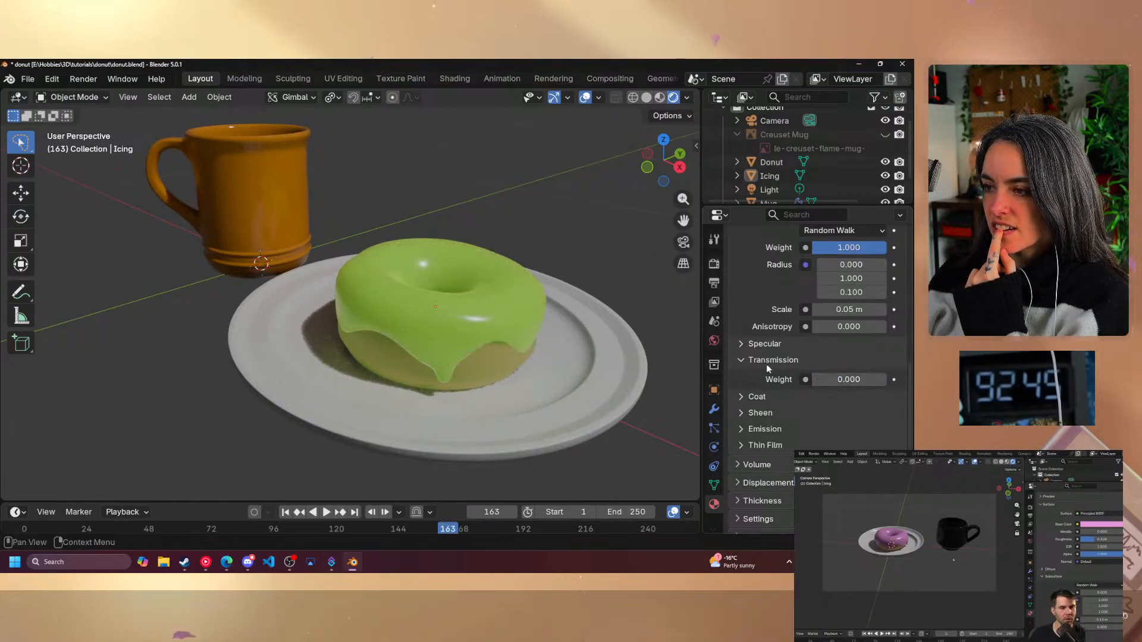
click(741, 344)
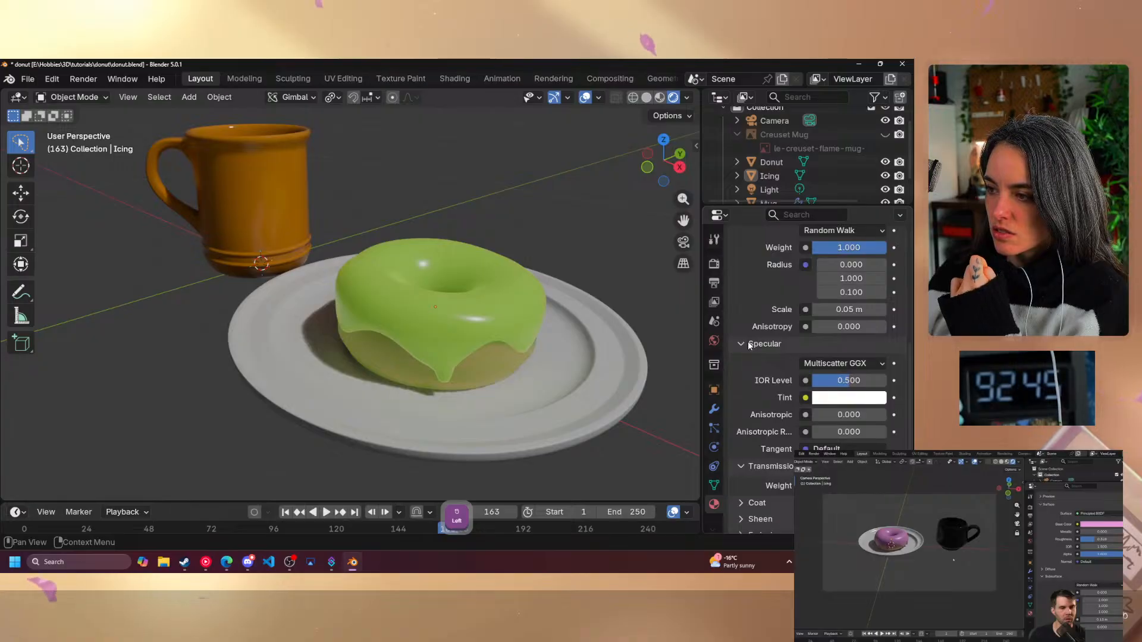
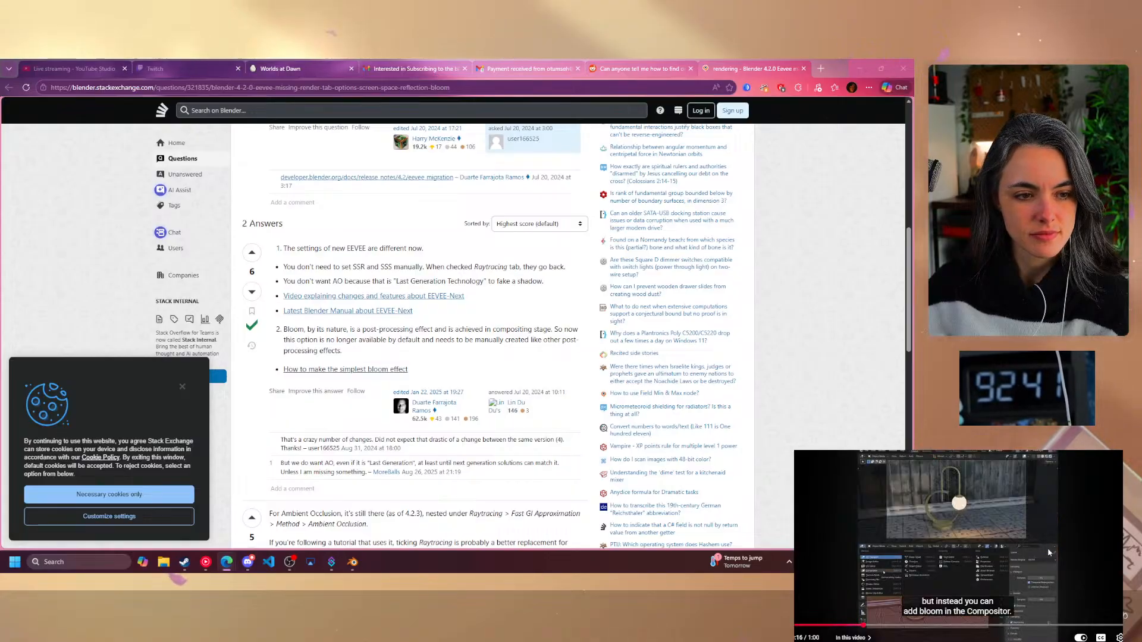
- Pause the bloom video, switch to Blender, look at the Compositing workspace, and return to the Layout workspace
click(456, 516)
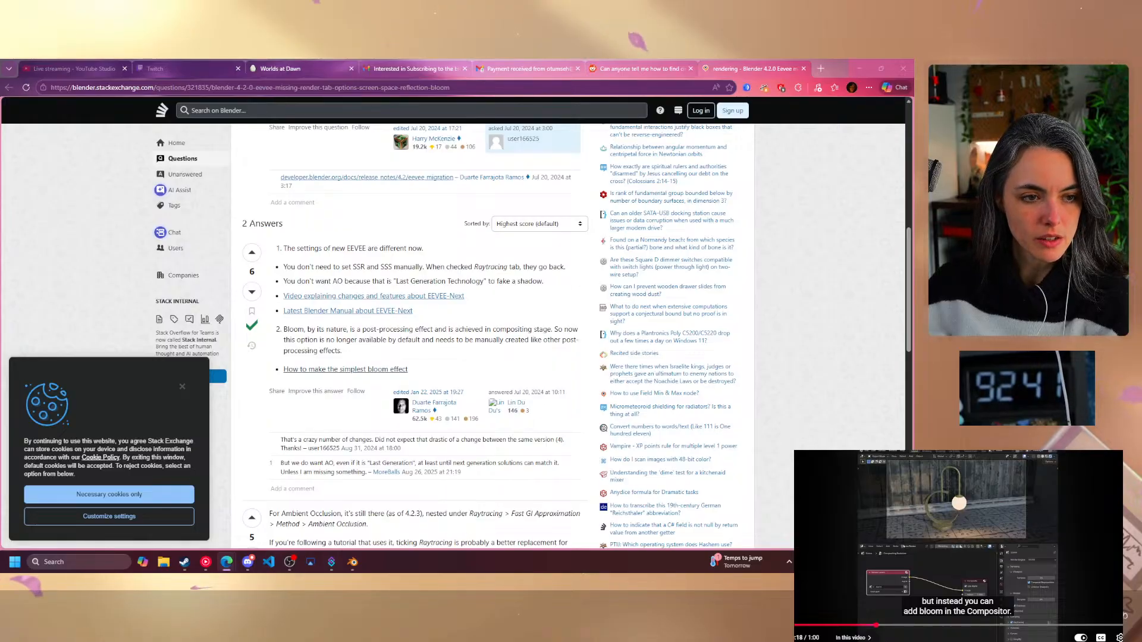
click(353, 562)
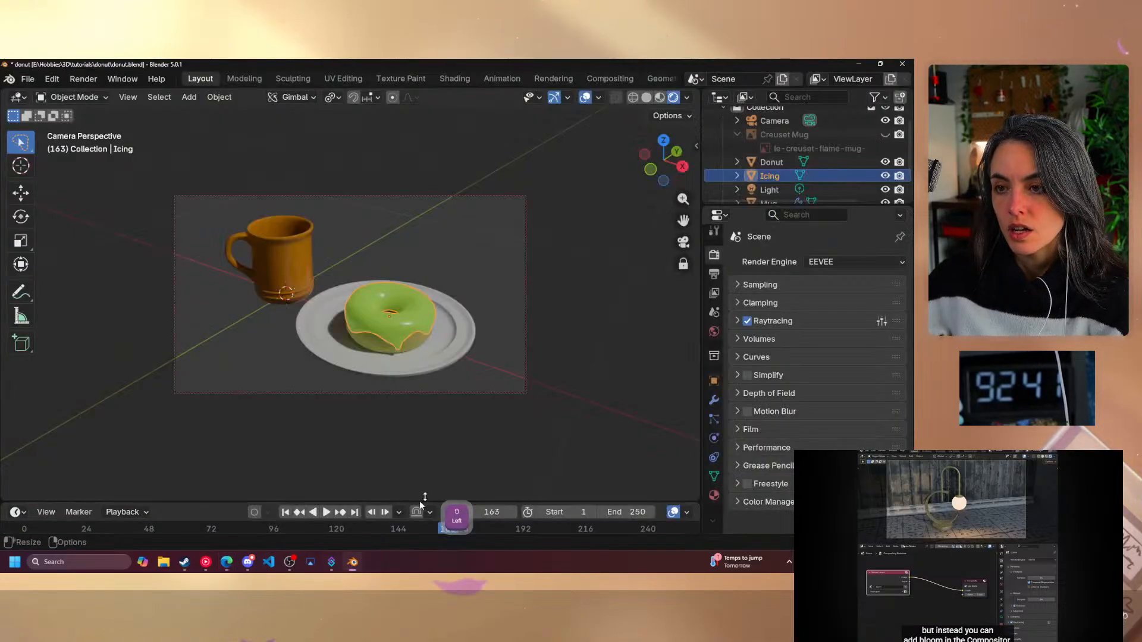
click(611, 80)
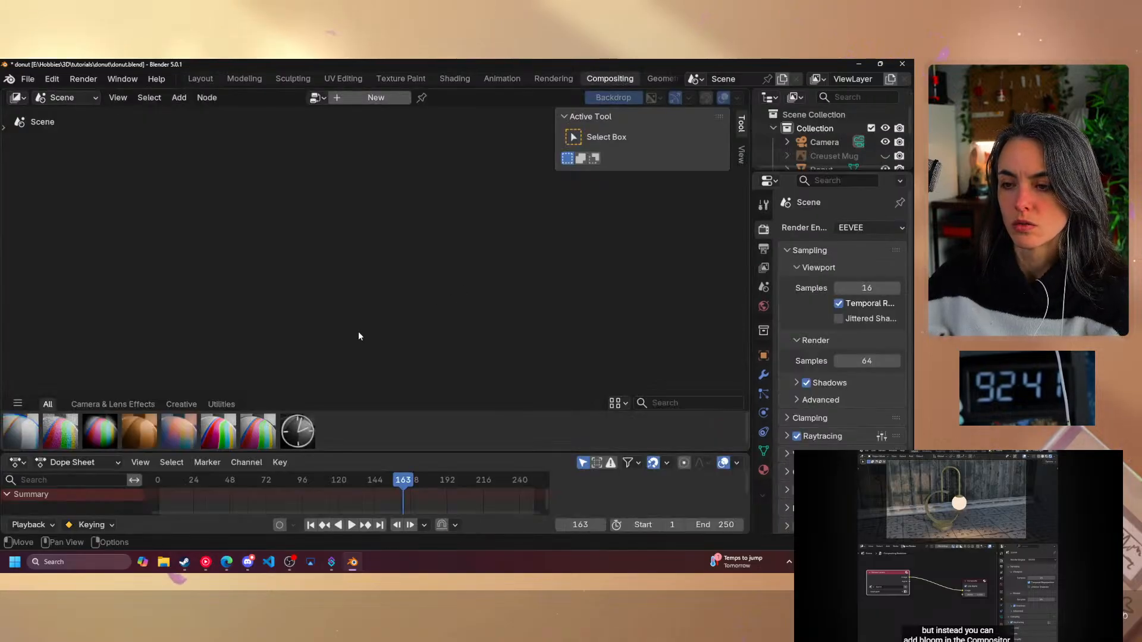
click(209, 80)
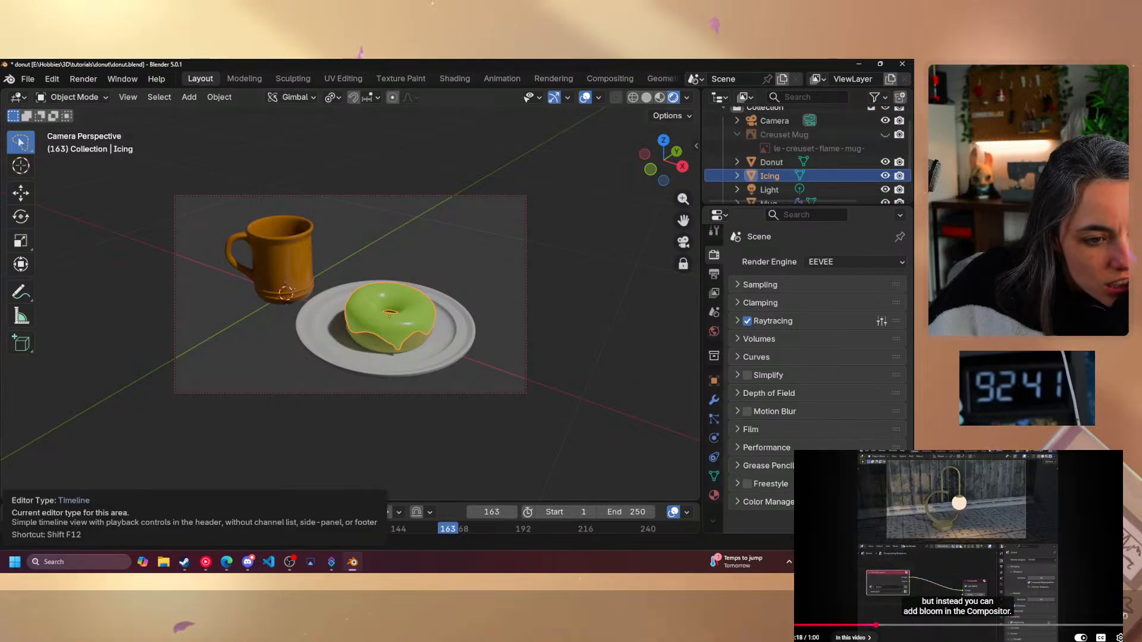
- Rewatch the video's part on adding bloom, change the 3D viewport area to the Compositor editor, and continue the video
click(870, 627)
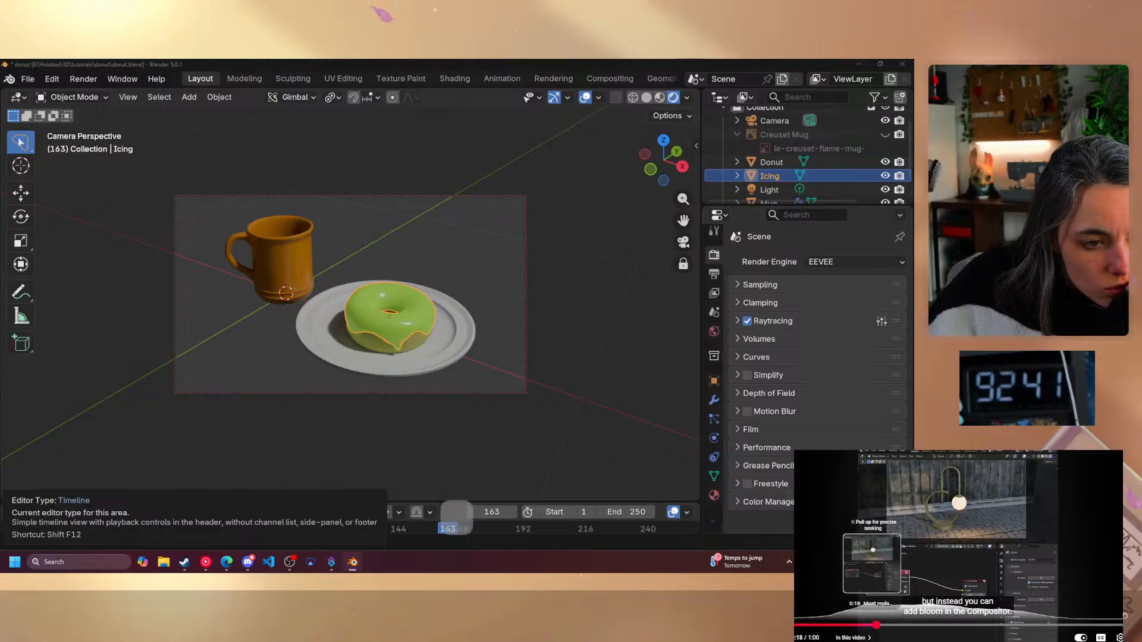
click(865, 627)
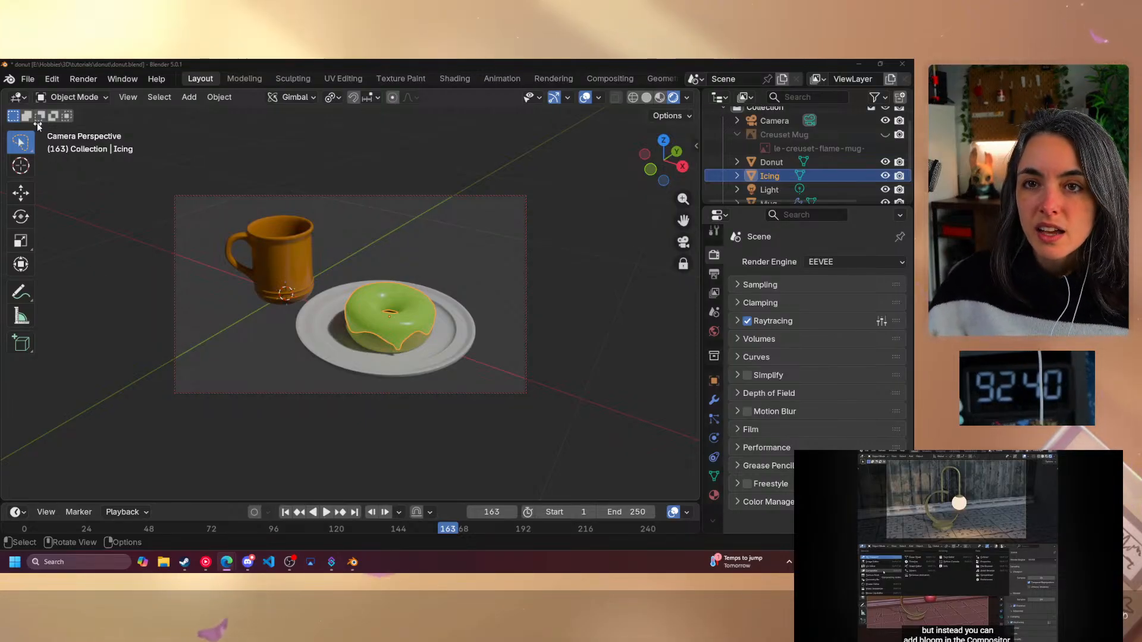
click(18, 97)
click(59, 195)
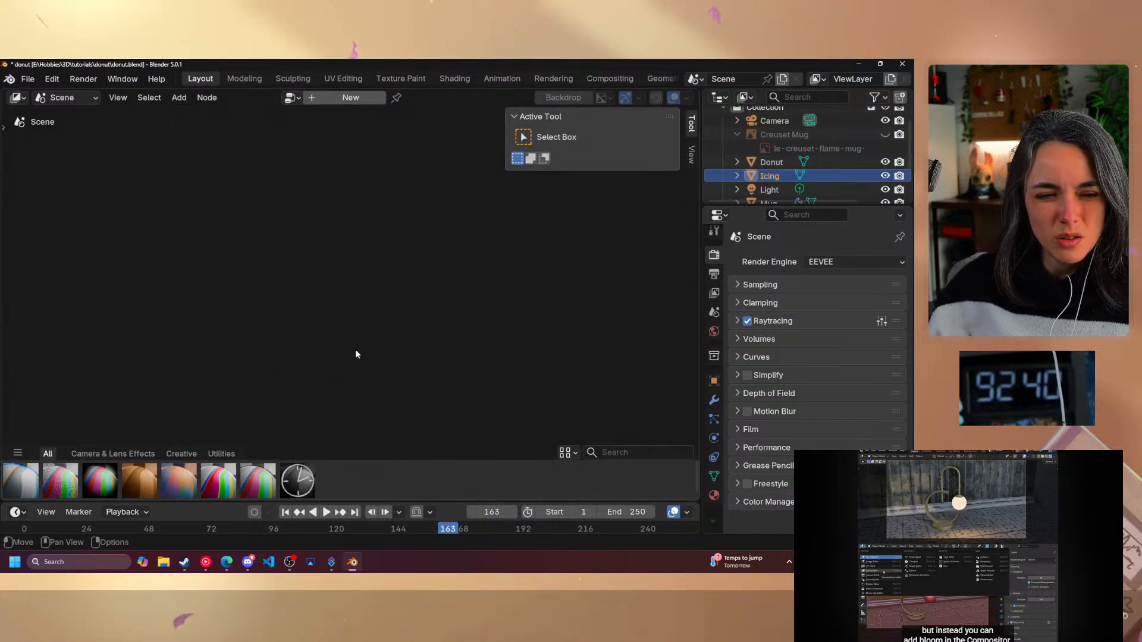
click(1029, 534)
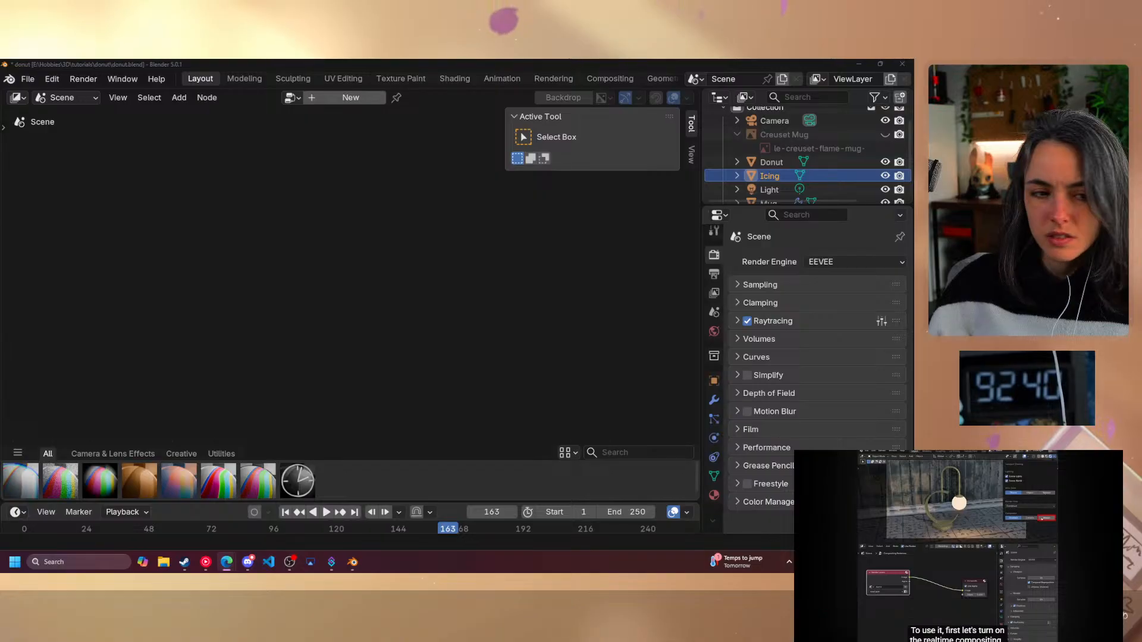
- Pause the bloom video, look in Blender for the viewport compositing option, and watch the video on to the Glare node instruction
click(1067, 573)
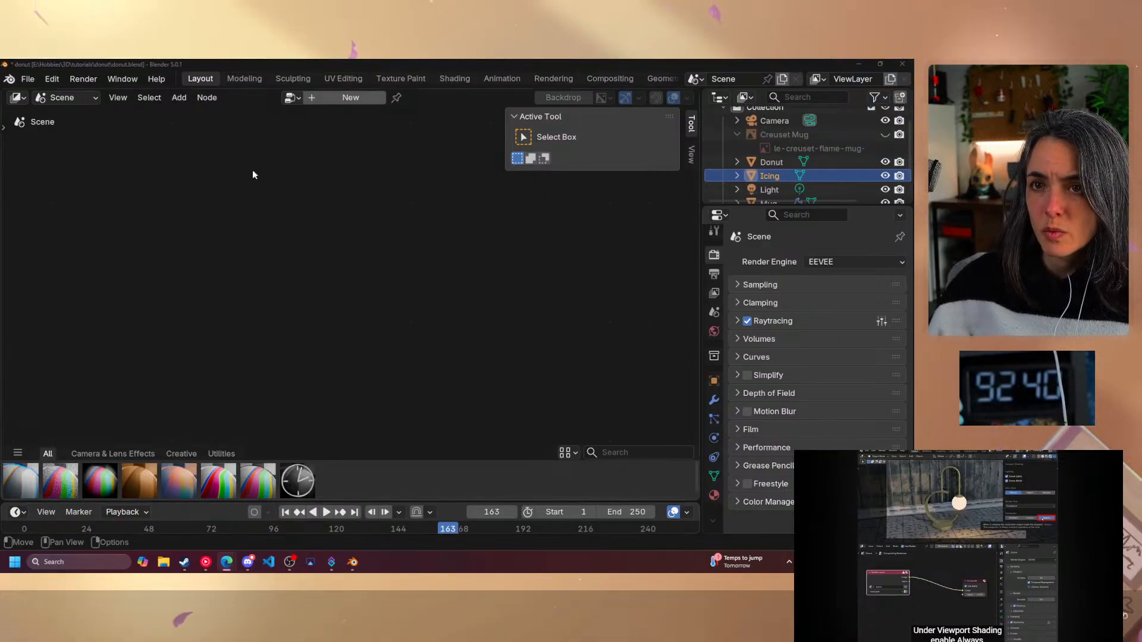
click(123, 79)
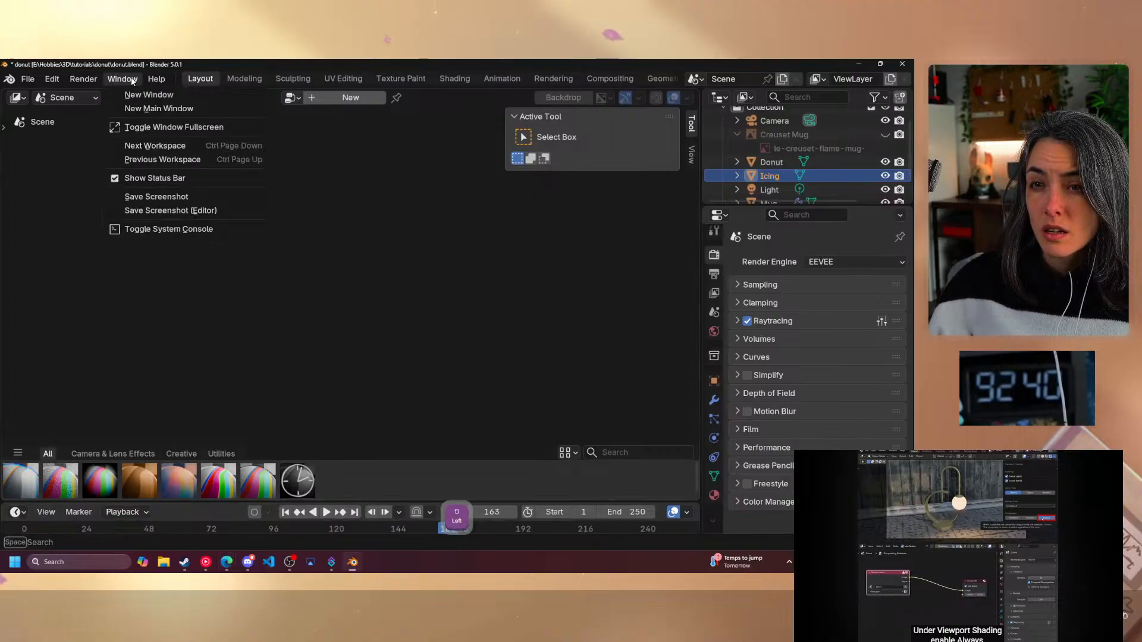
click(199, 333)
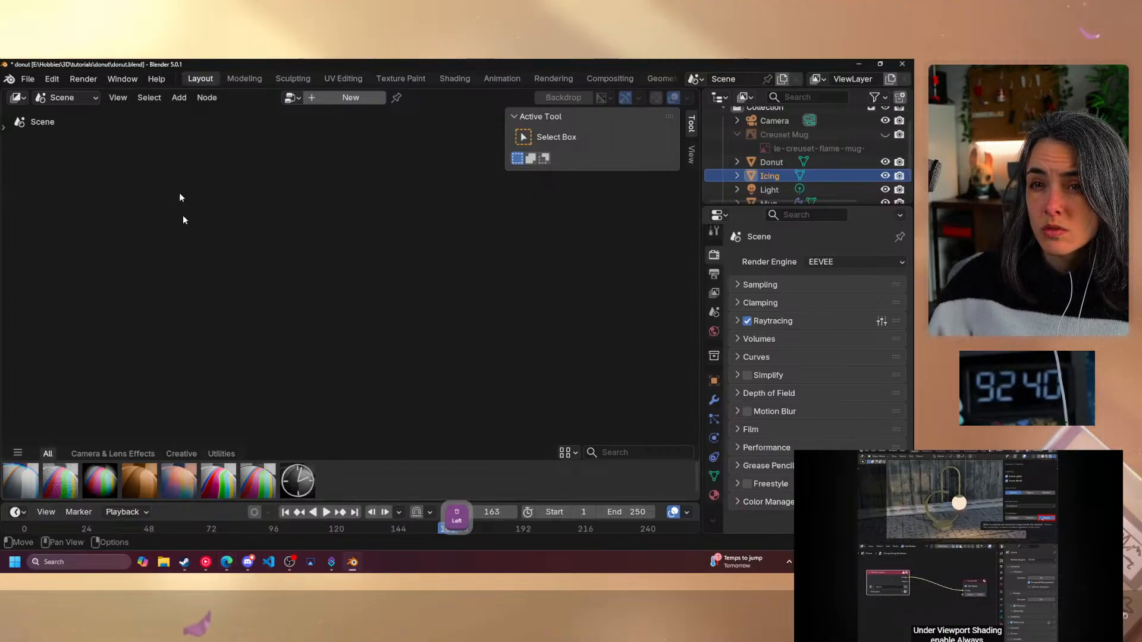
click(117, 98)
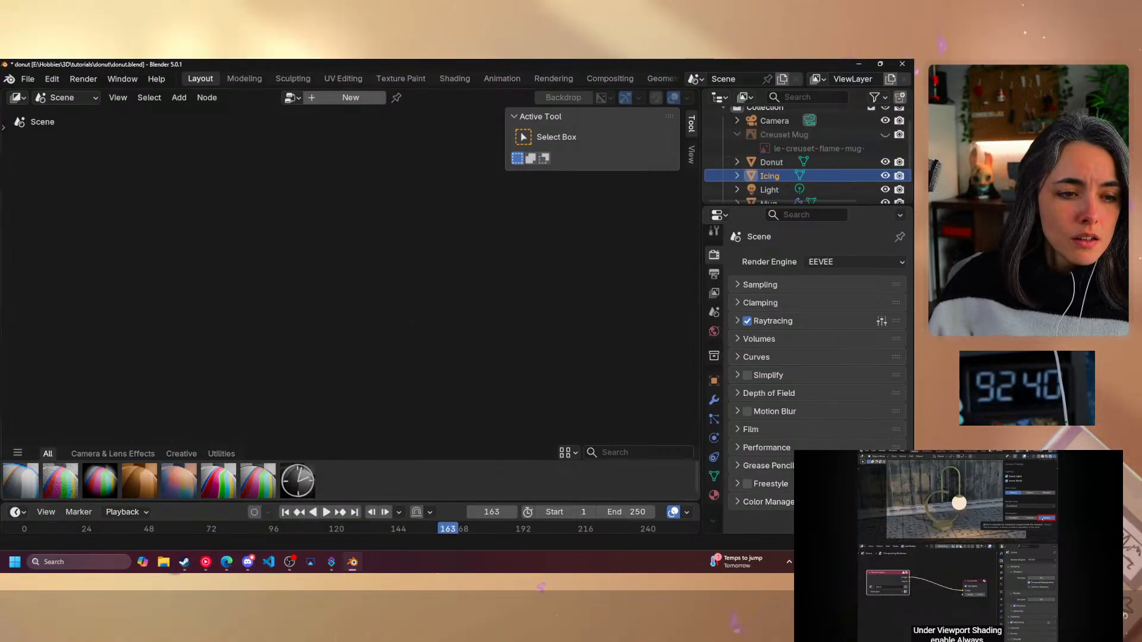
click(1075, 563)
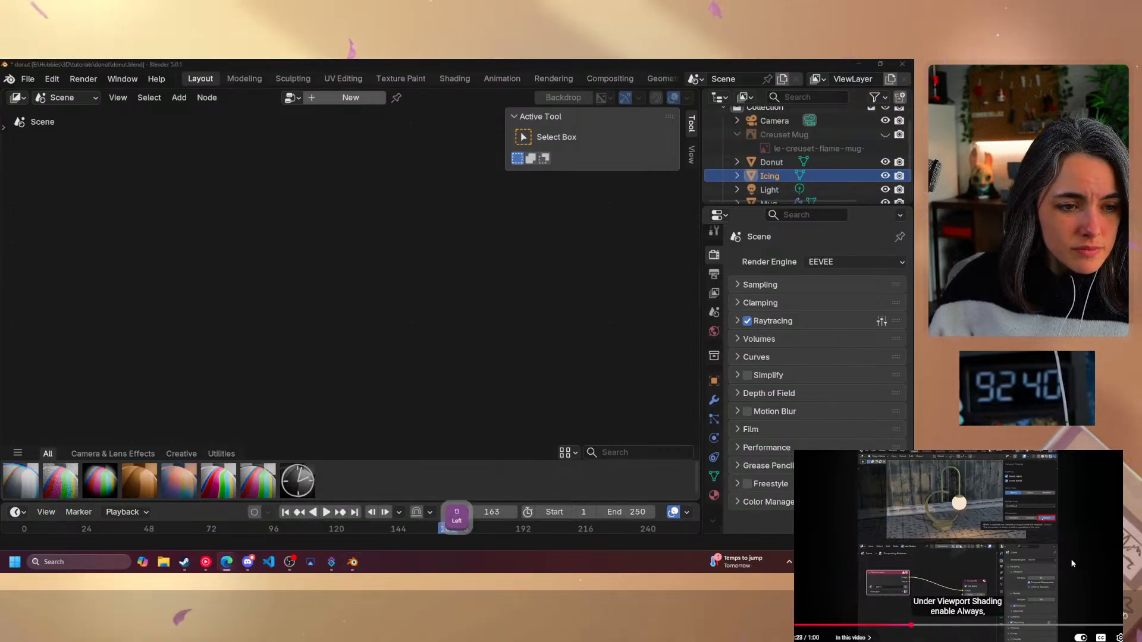
click(1047, 567)
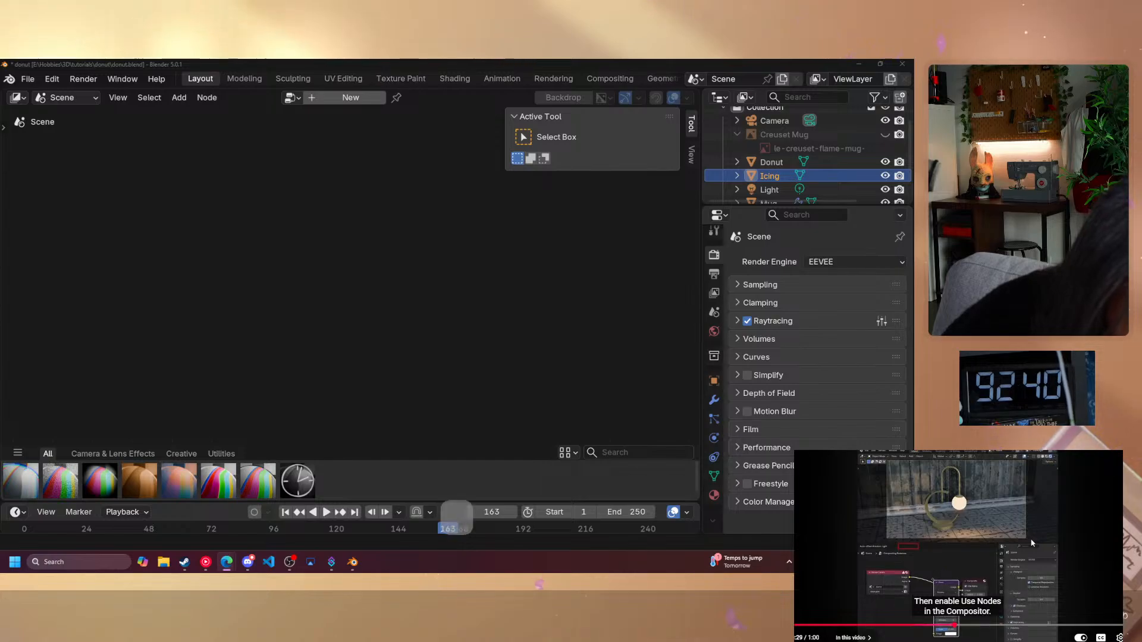
click(1032, 543)
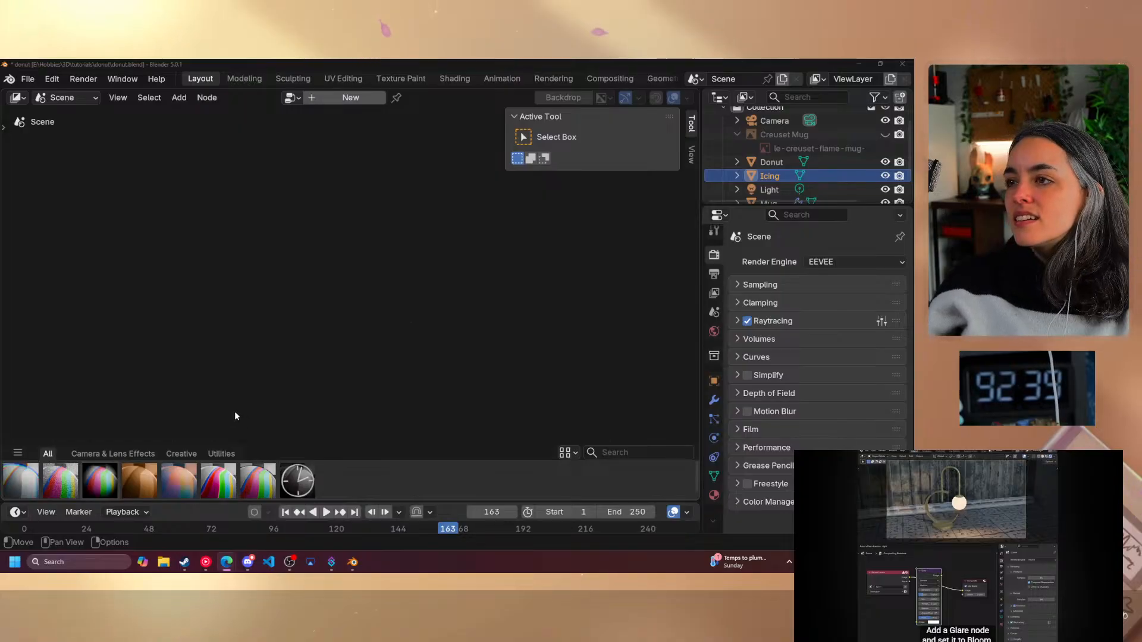
- Look through the Compositor's node tree types, editor types and node commands for a way to enable Use Nodes
click(95, 99)
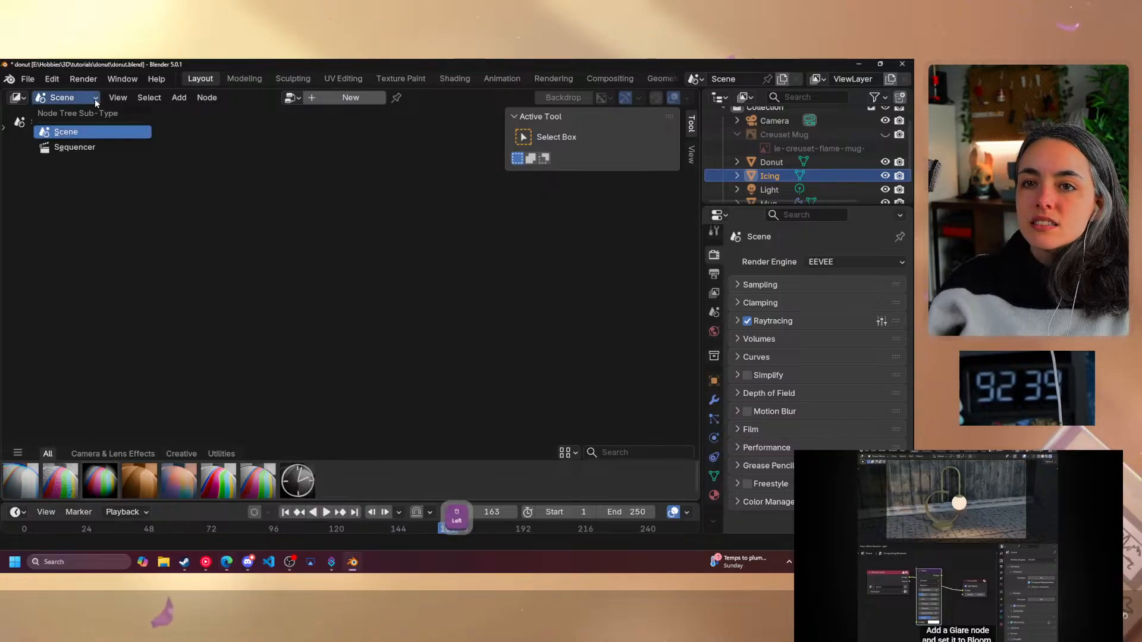
click(60, 126)
click(19, 97)
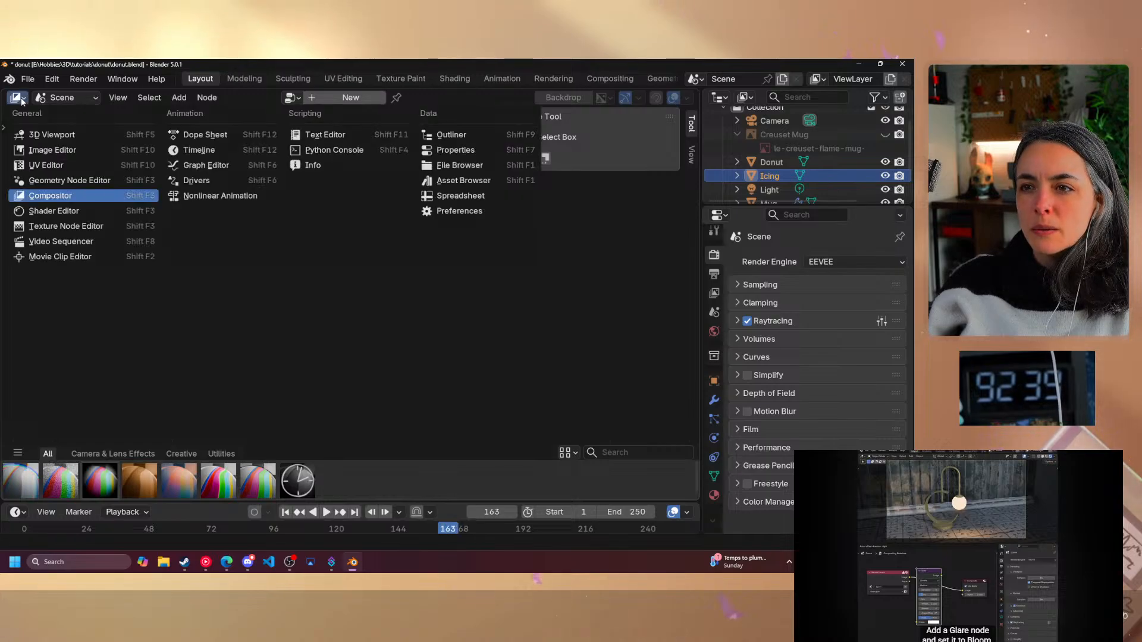
click(224, 360)
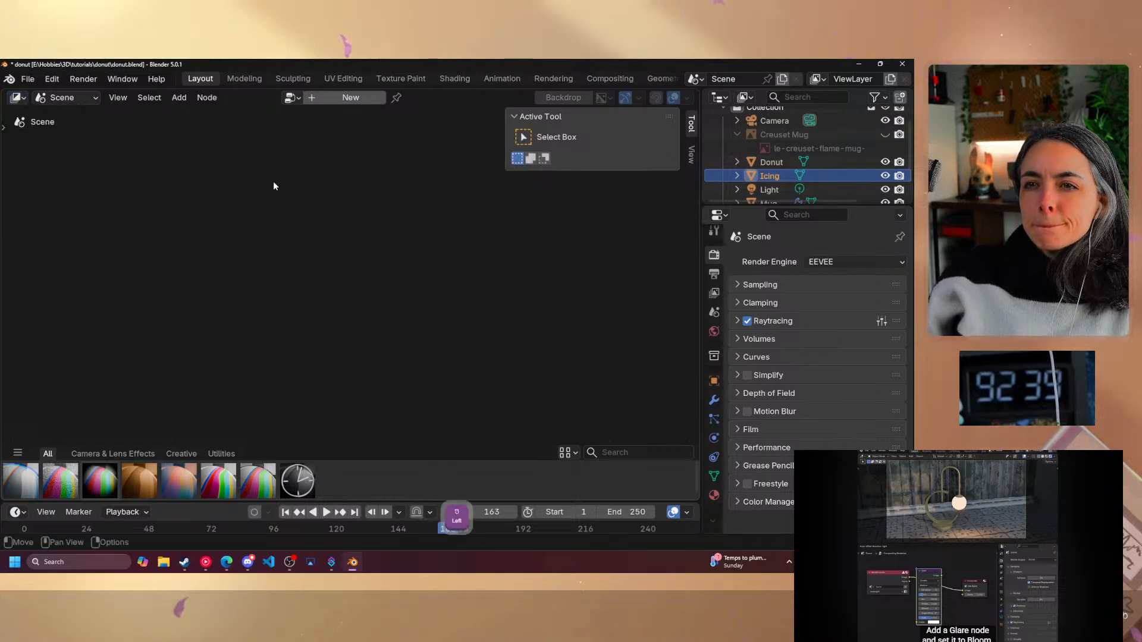
click(206, 98)
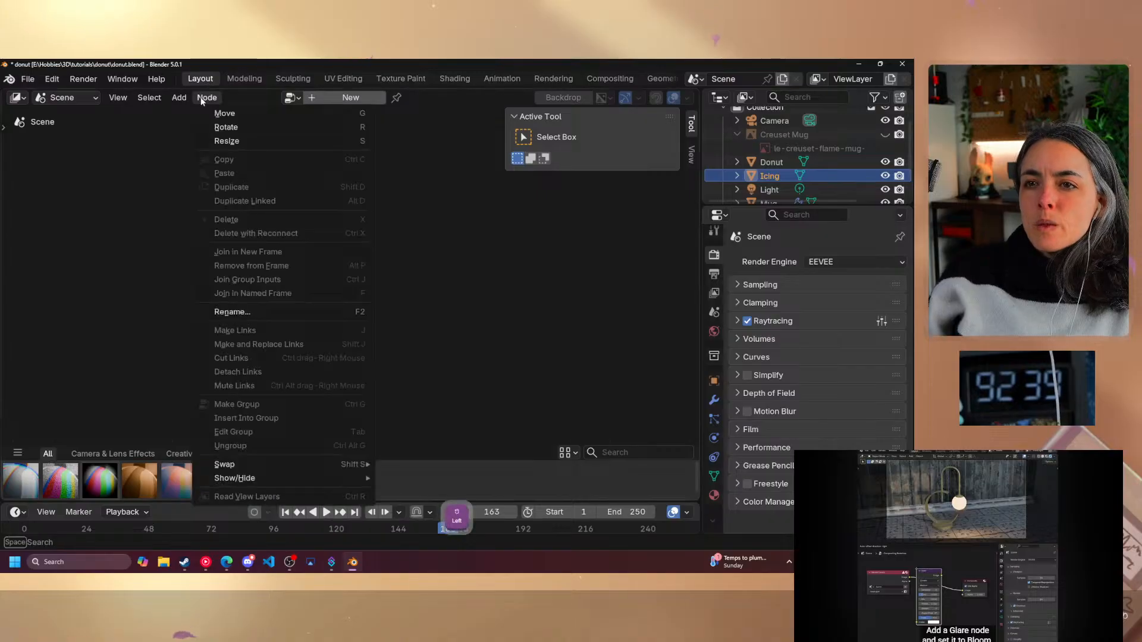
click(156, 185)
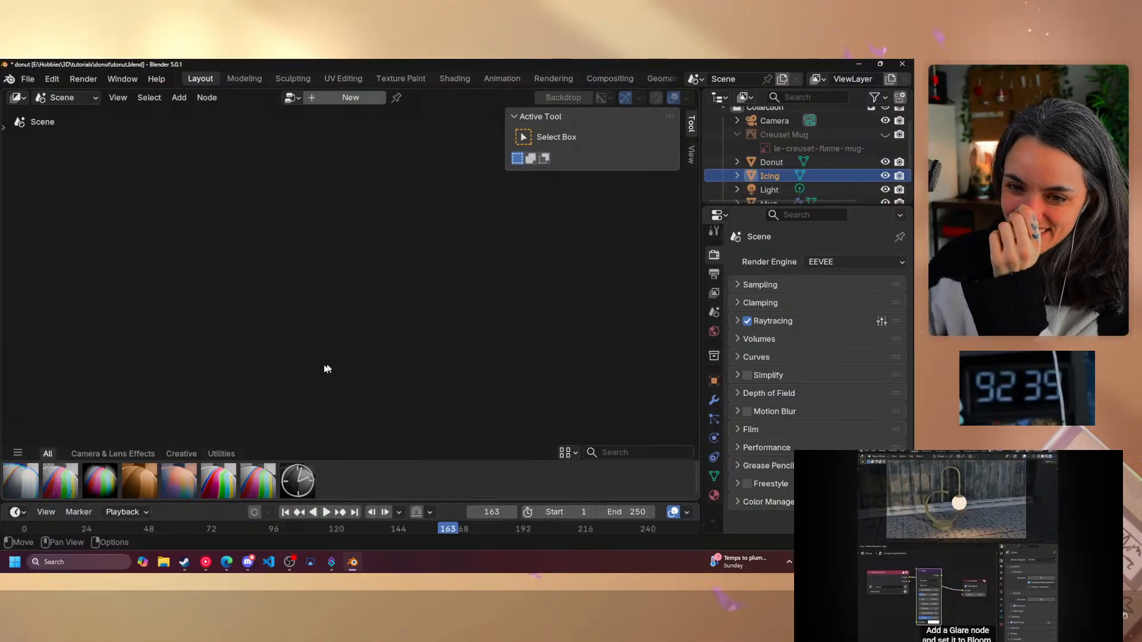
click(18, 454)
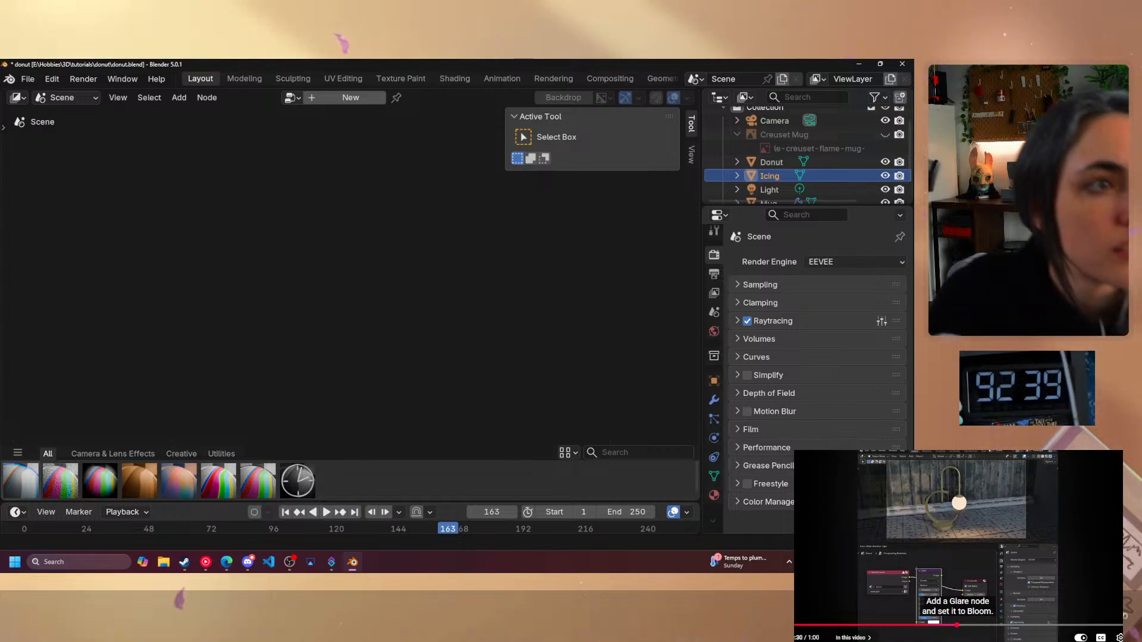
- Bring the browser window onto the main display and examine the video frame showing the Glare node setup
drag(384, 565, 386, 89)
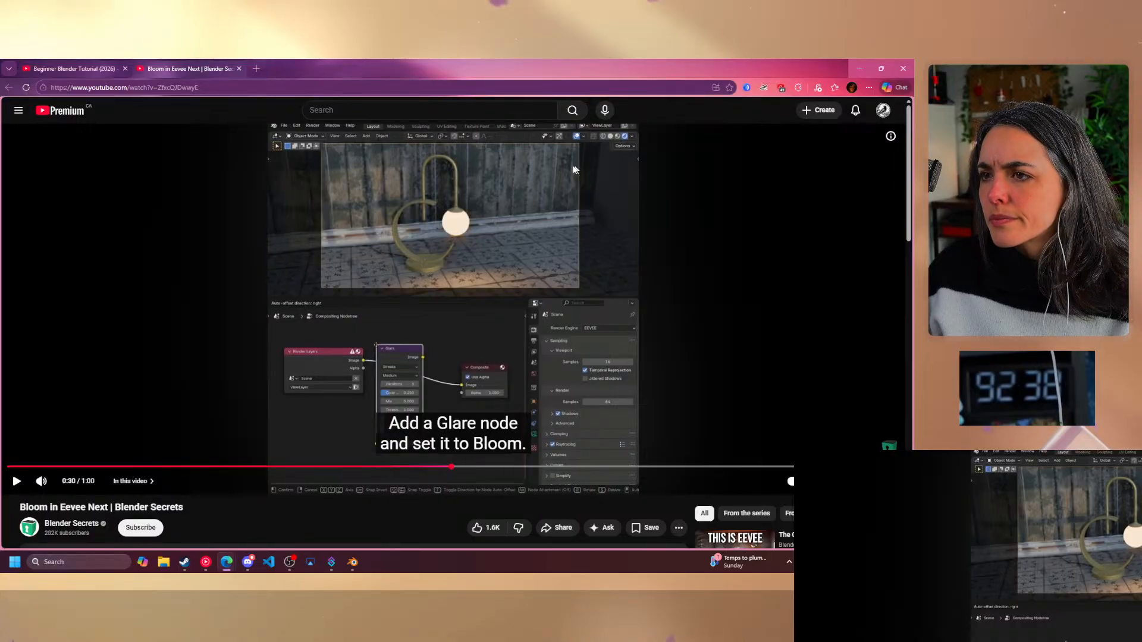
click(339, 173)
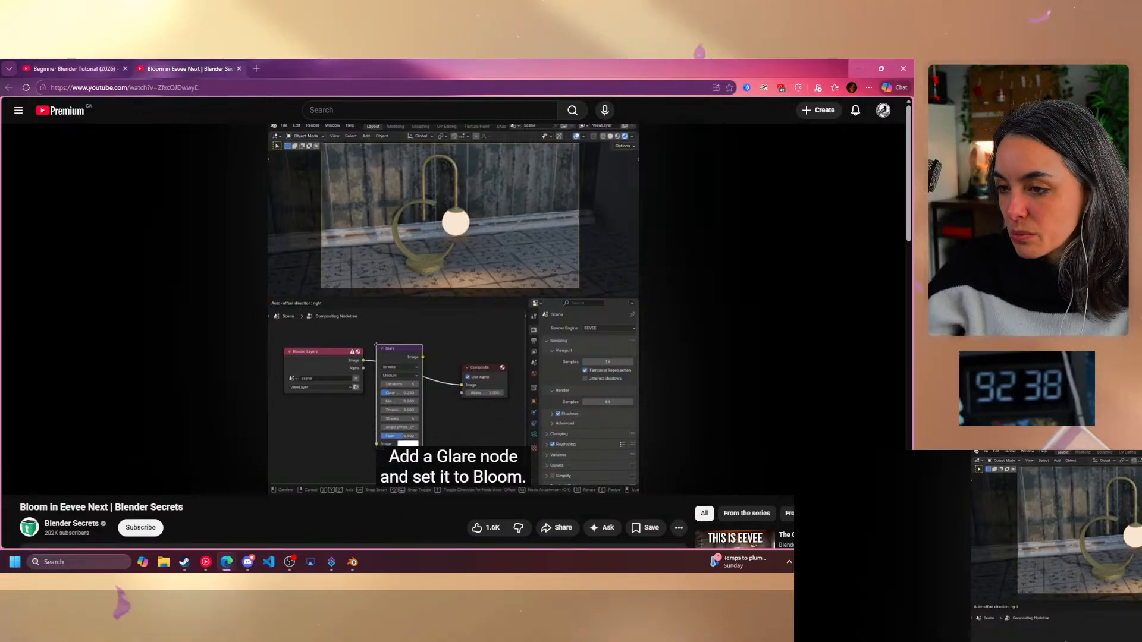
click(340, 170)
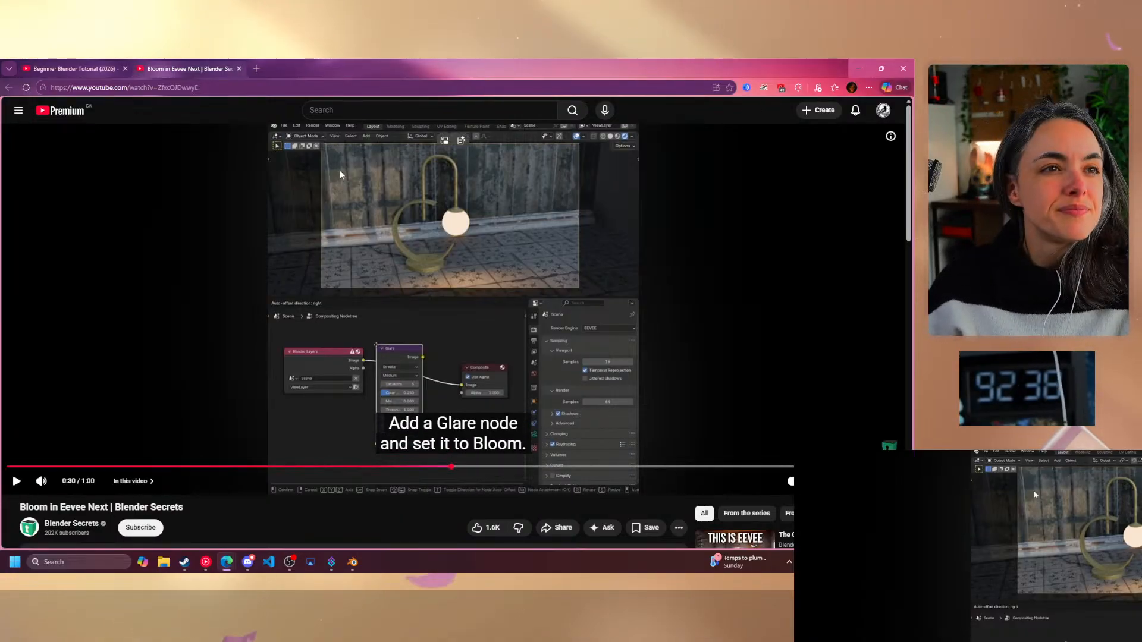
click(295, 148)
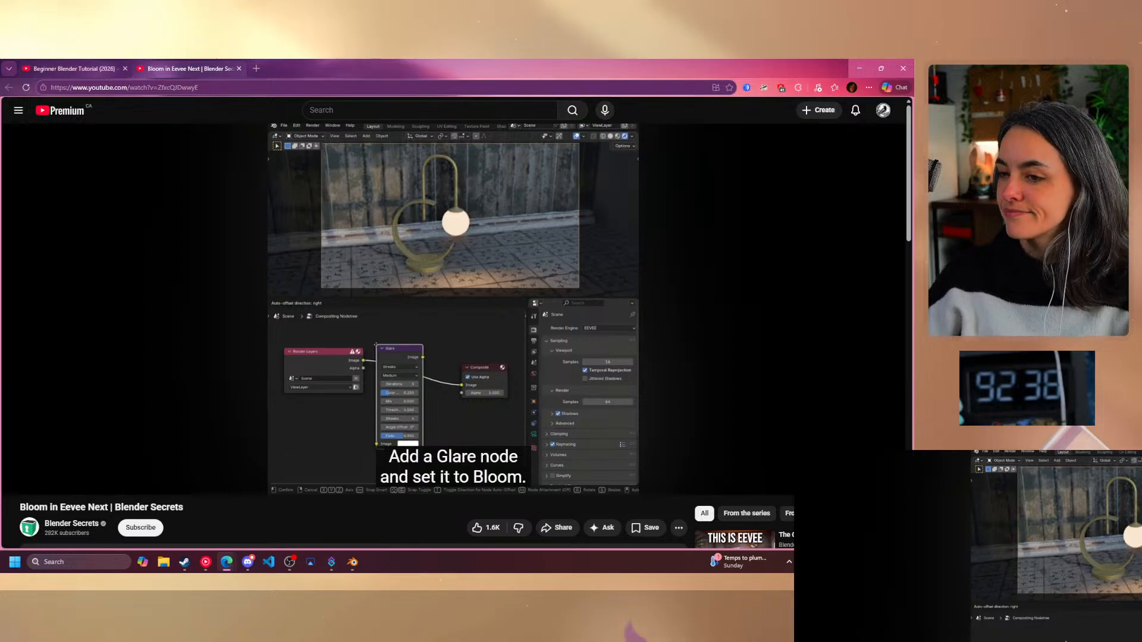
click(765, 375)
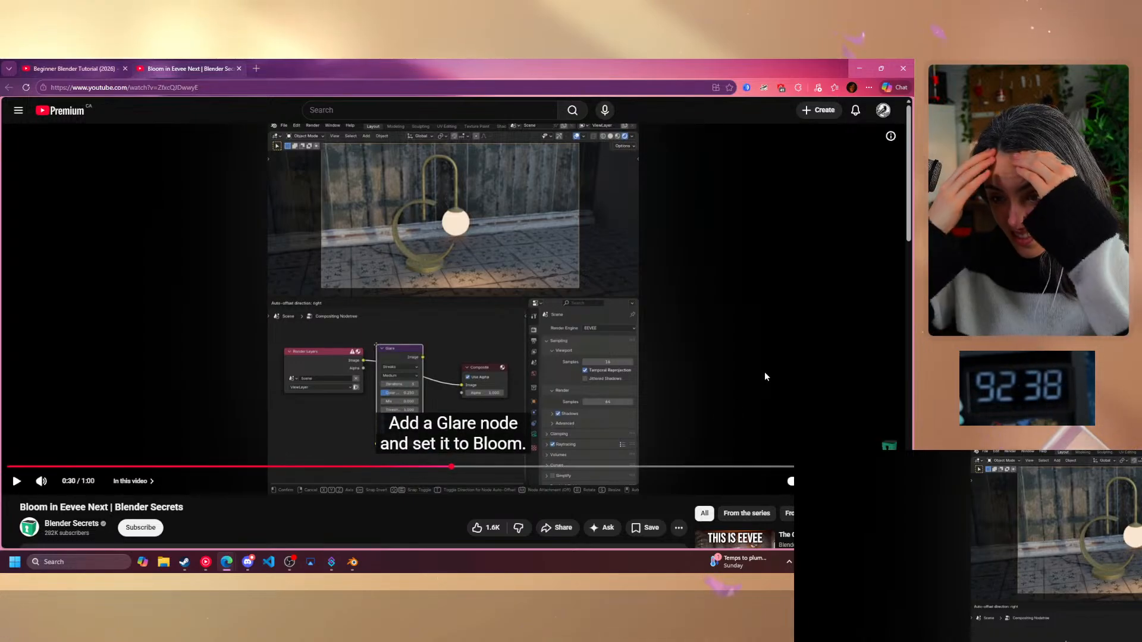
click(693, 375)
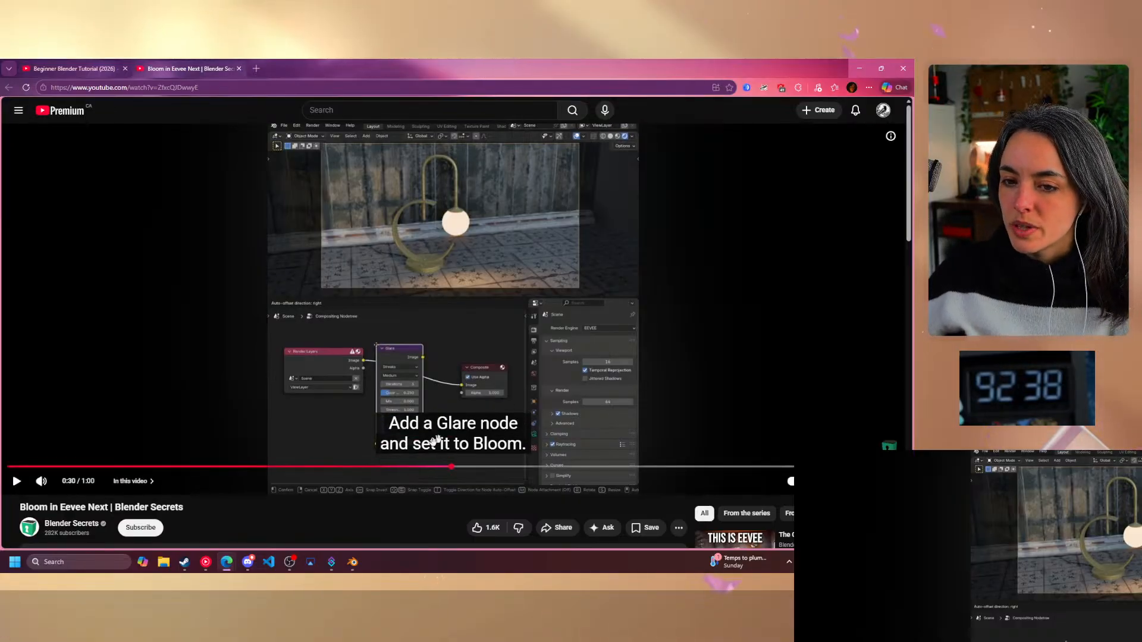
- Read the viewer comments under the bloom video, return to the player, and move the browser window back to the second display
scroll(328, 478, down, 10)
scroll(327, 478, down, 1)
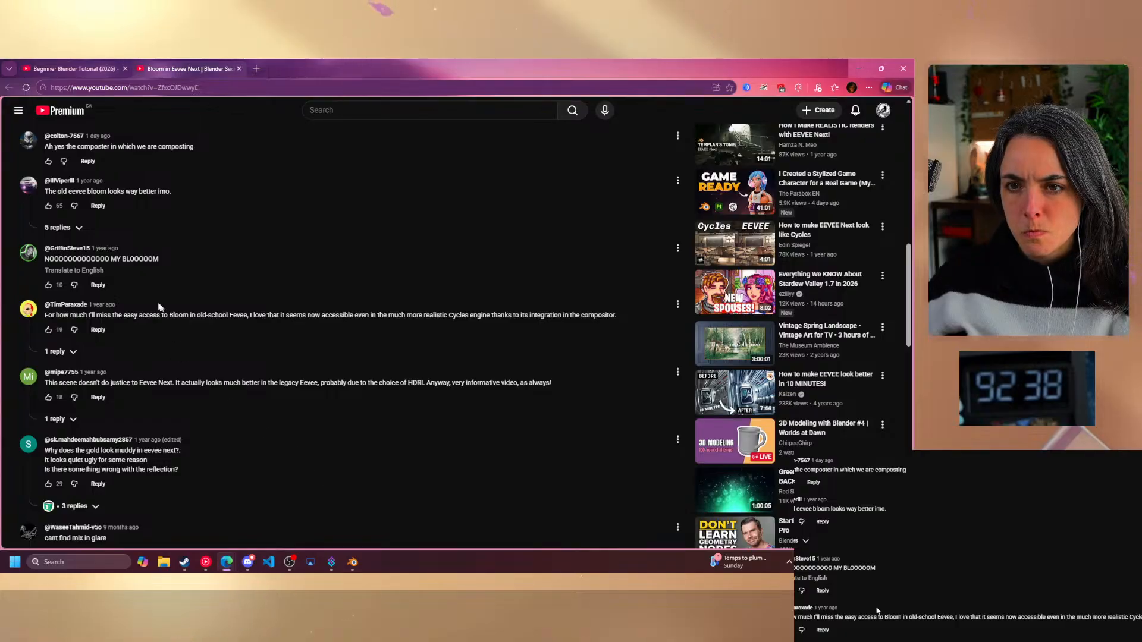
drag(140, 262, 44, 260)
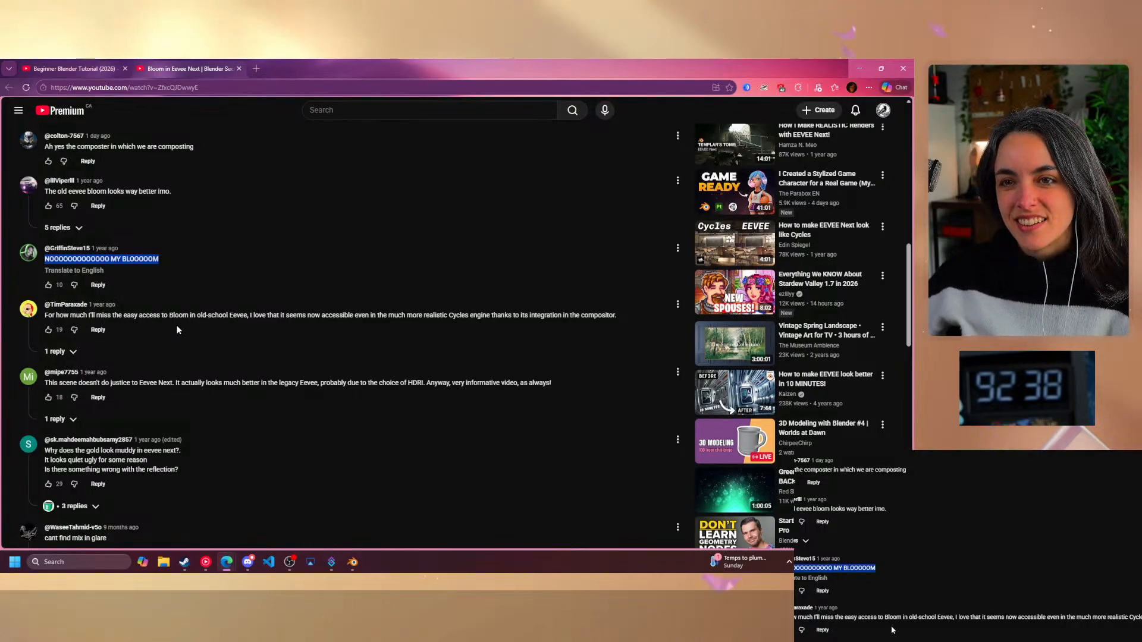
scroll(419, 390, up, 15)
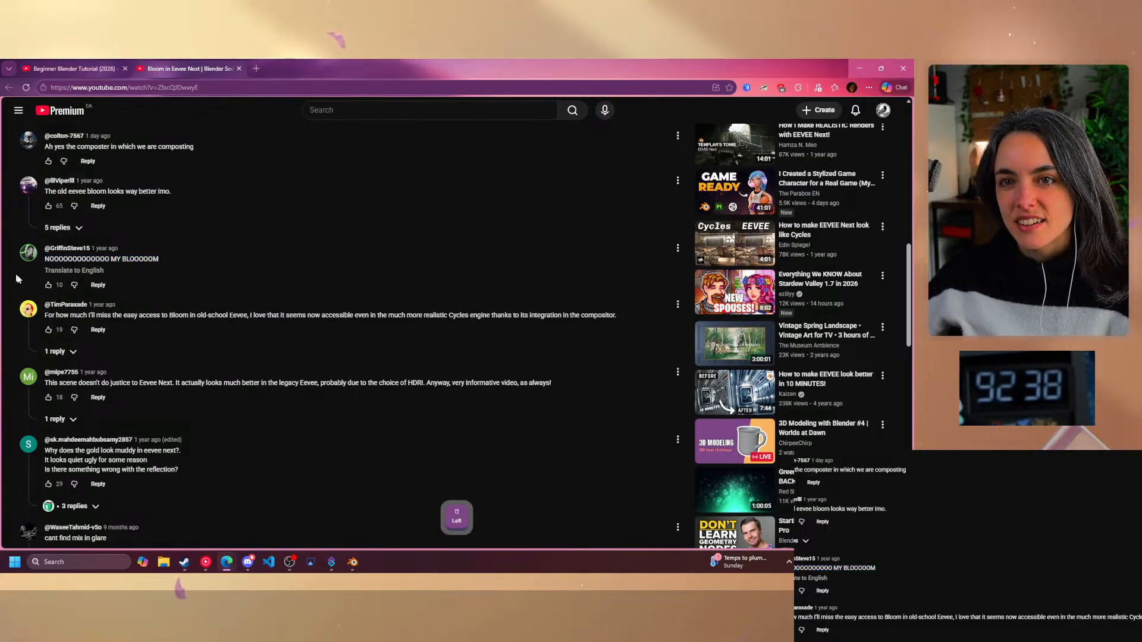
scroll(257, 366, down, 7)
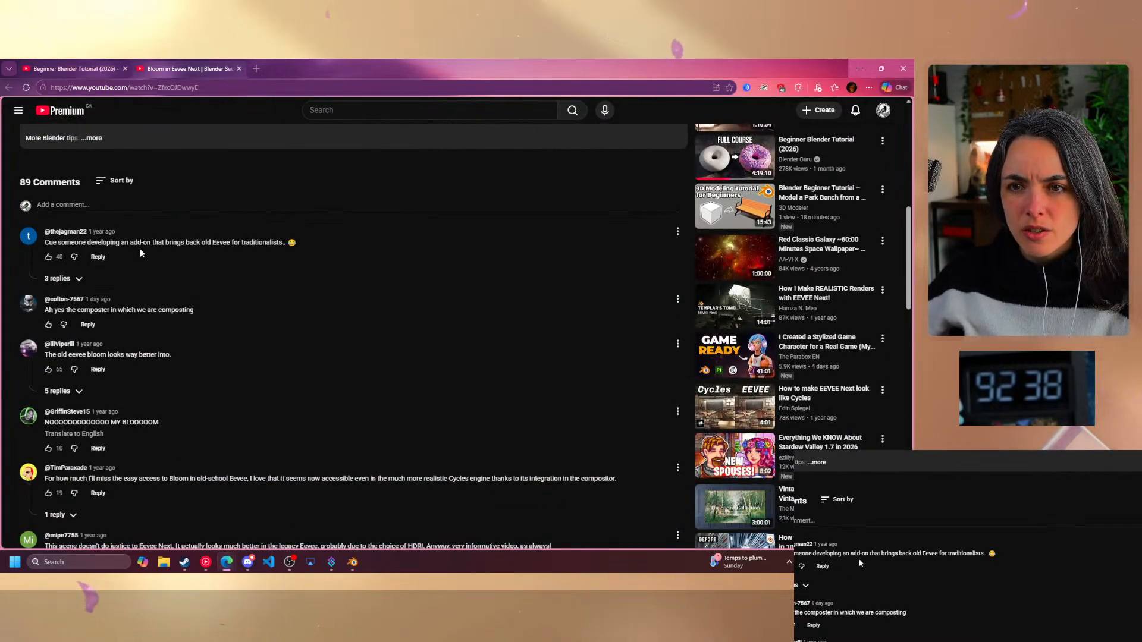
scroll(230, 301, down, 5)
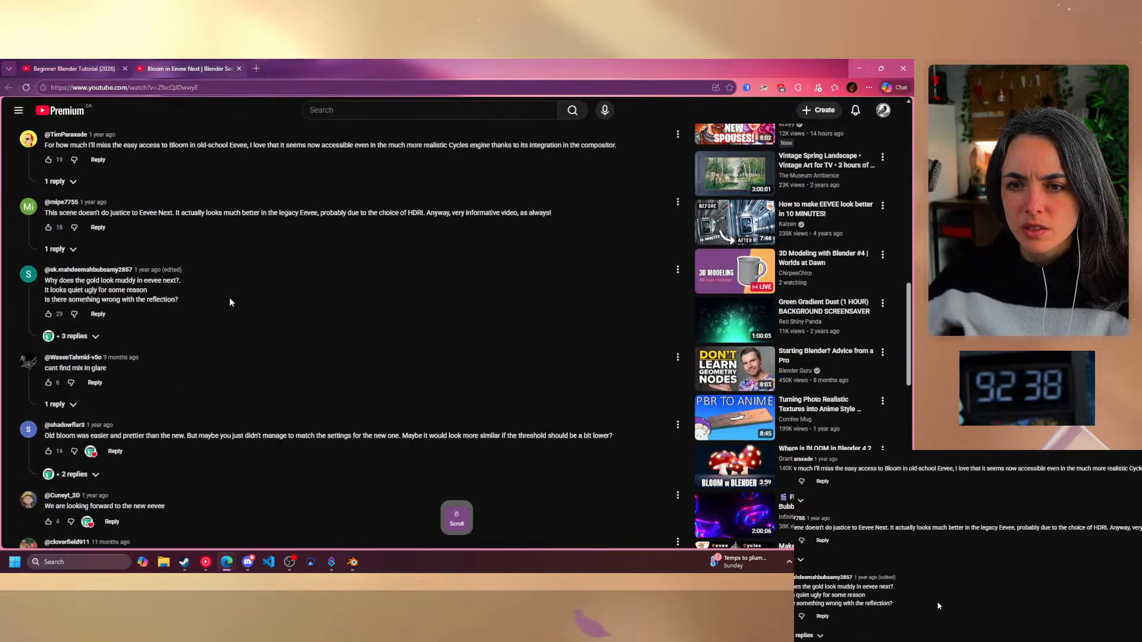
scroll(230, 302, up, 15)
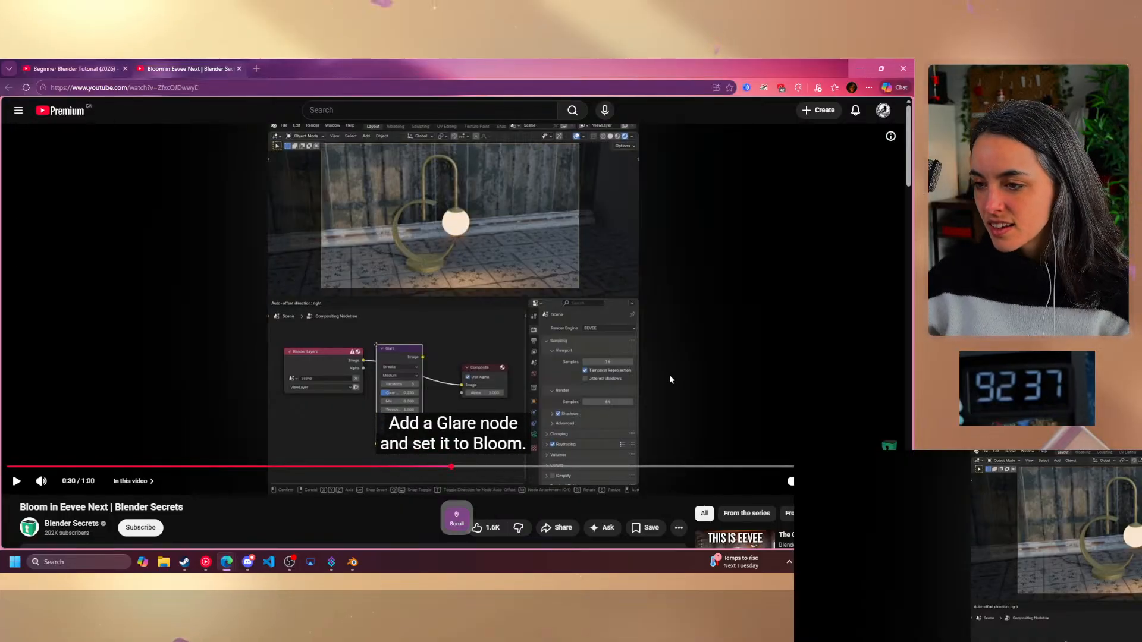
drag(372, 71, 0, 416)
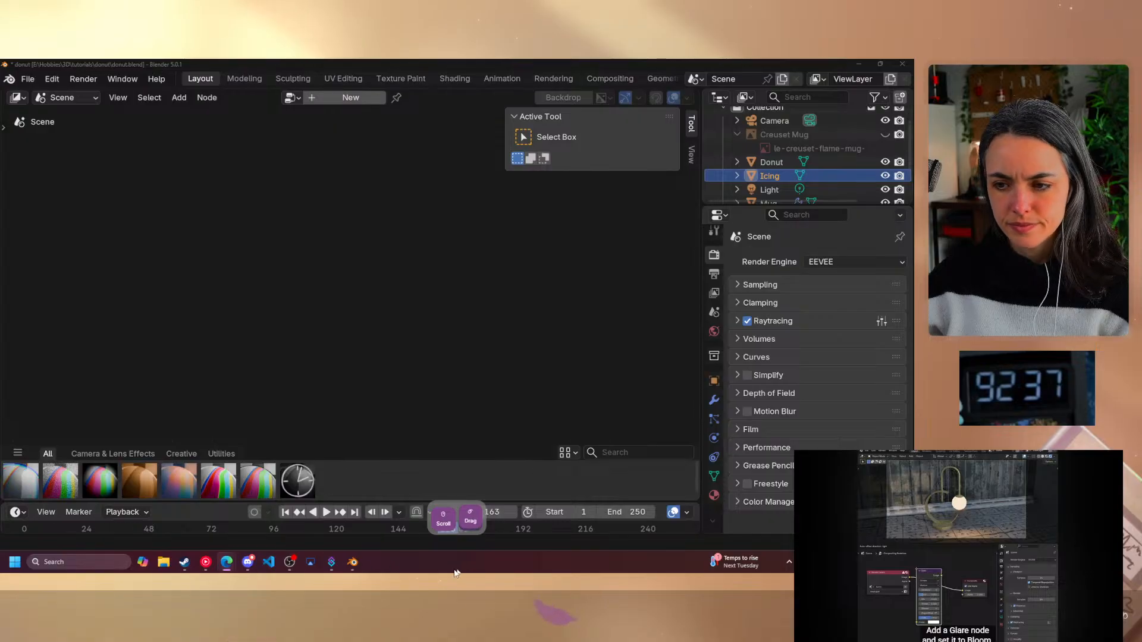
- Switch to Blender and change the Compositor area to the Shader Editor
click(351, 565)
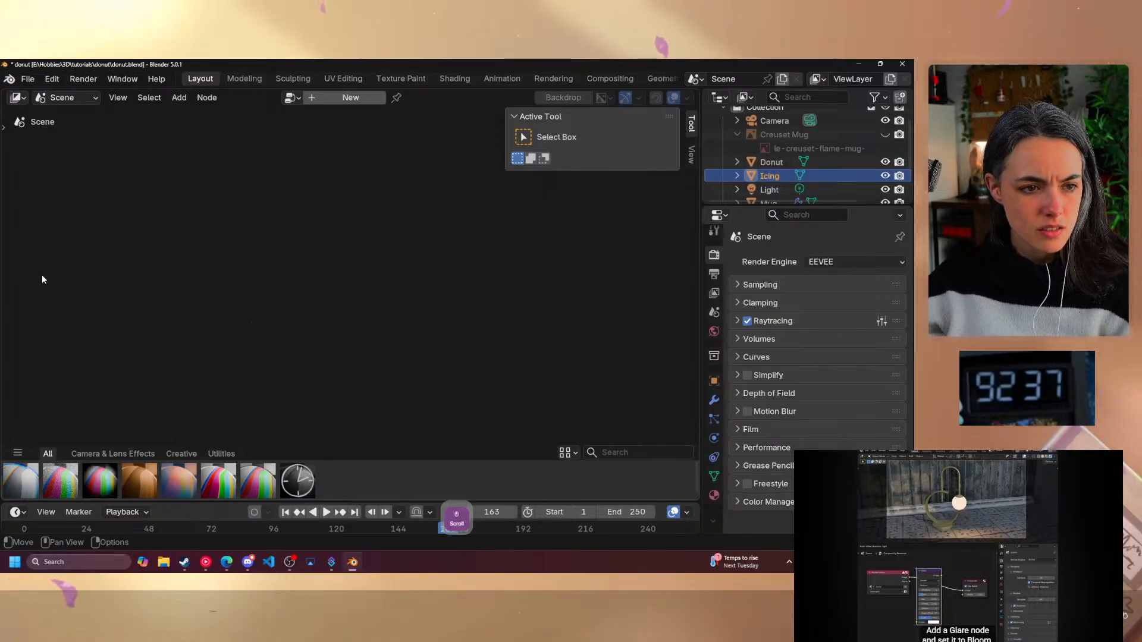
click(24, 102)
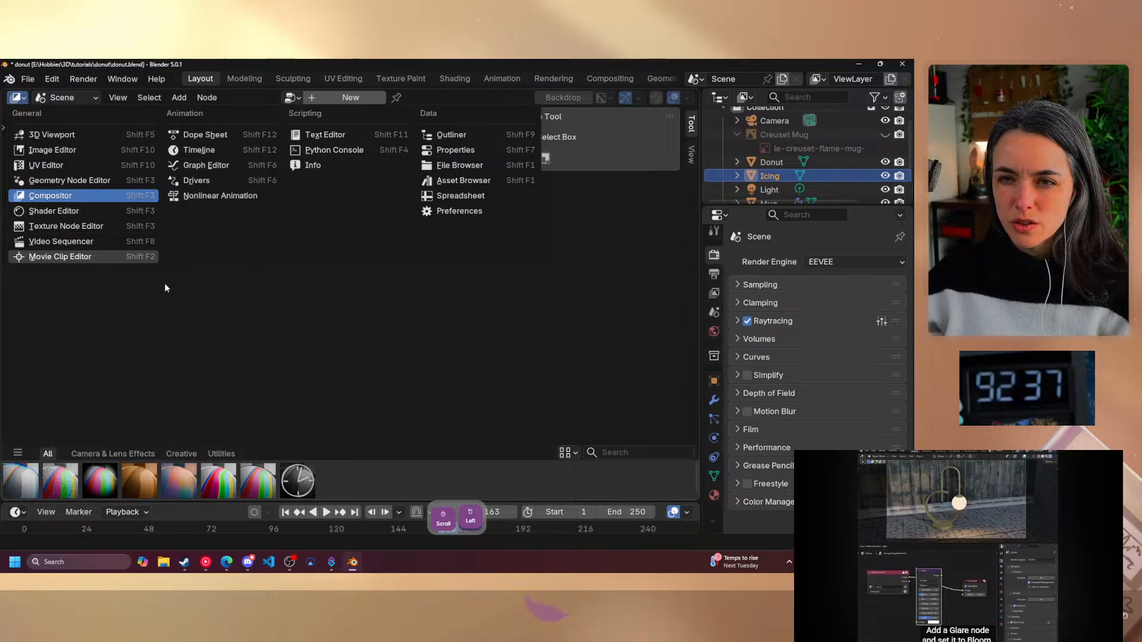
click(70, 209)
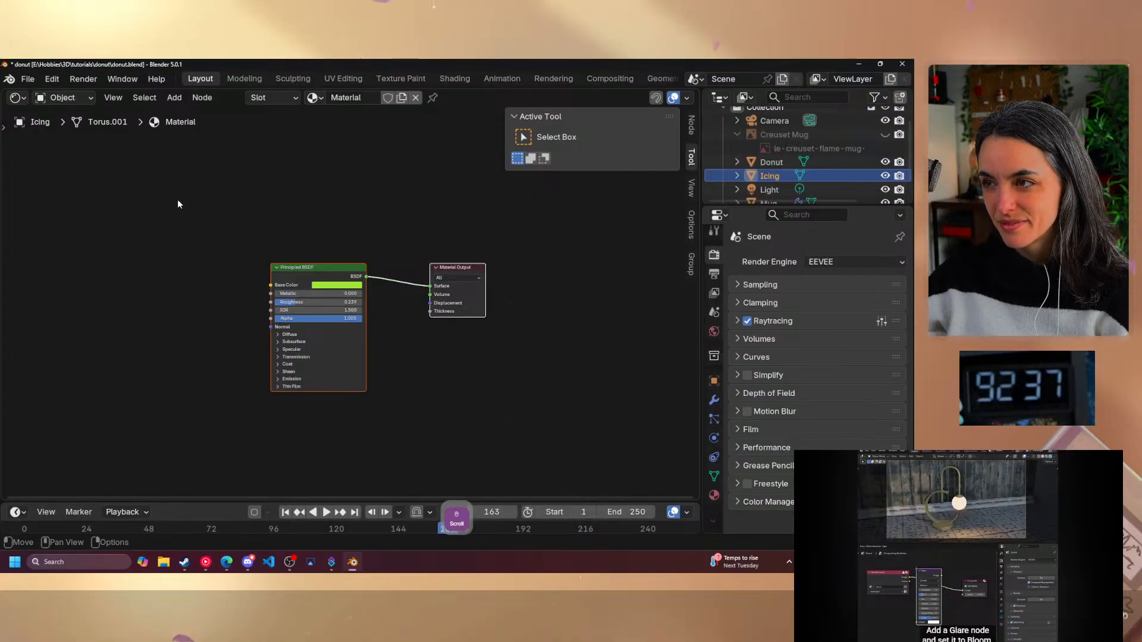
- Show the Material Output node's properties, deselect the nodes, and play the bloom video's part on setting the Glare node to Bloom
click(691, 132)
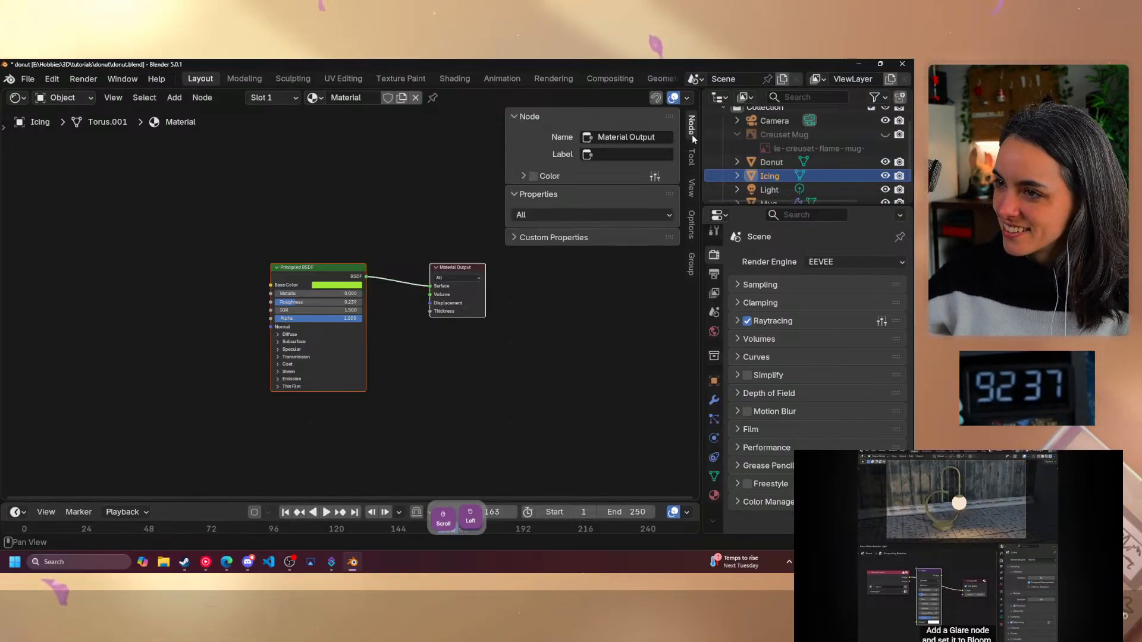
click(418, 165)
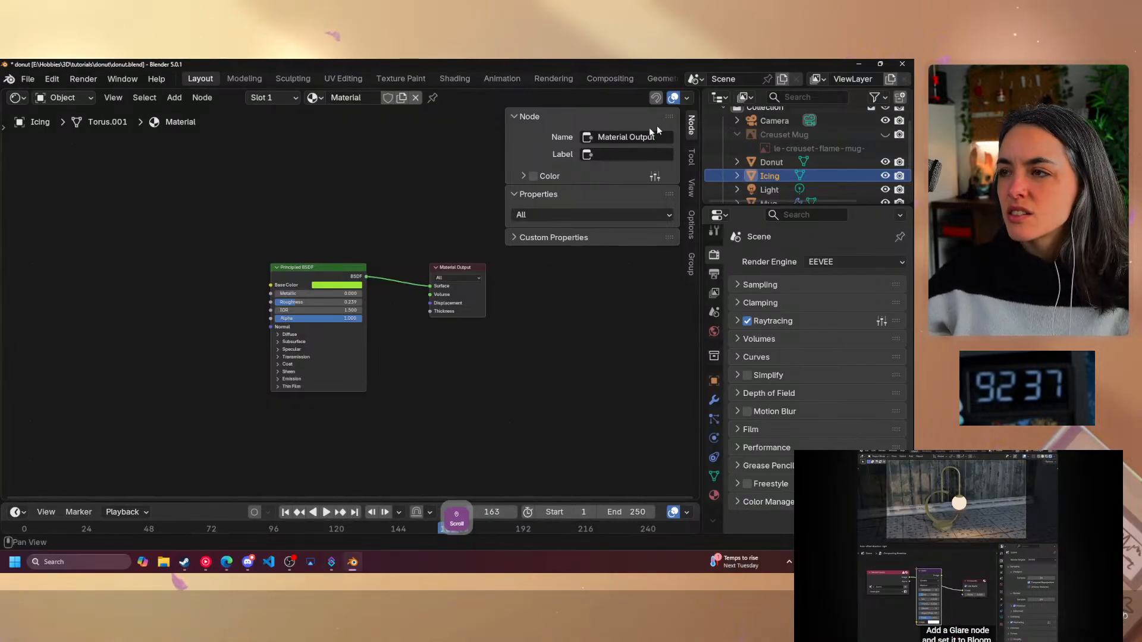
click(411, 181)
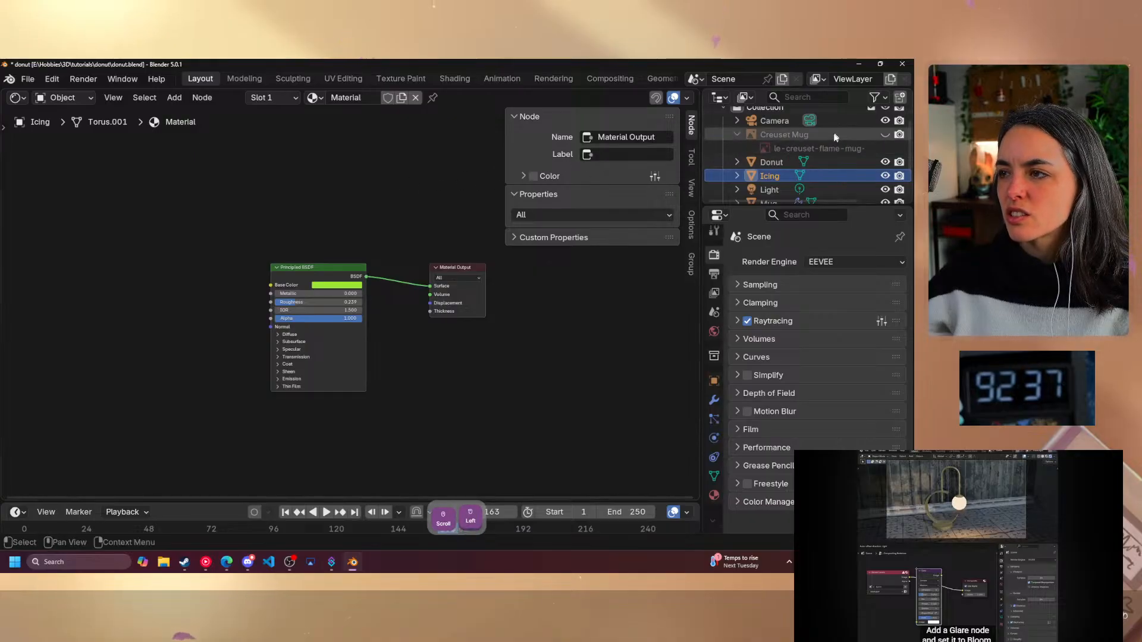
scroll(815, 141, up, 2)
scroll(770, 115, down, 2)
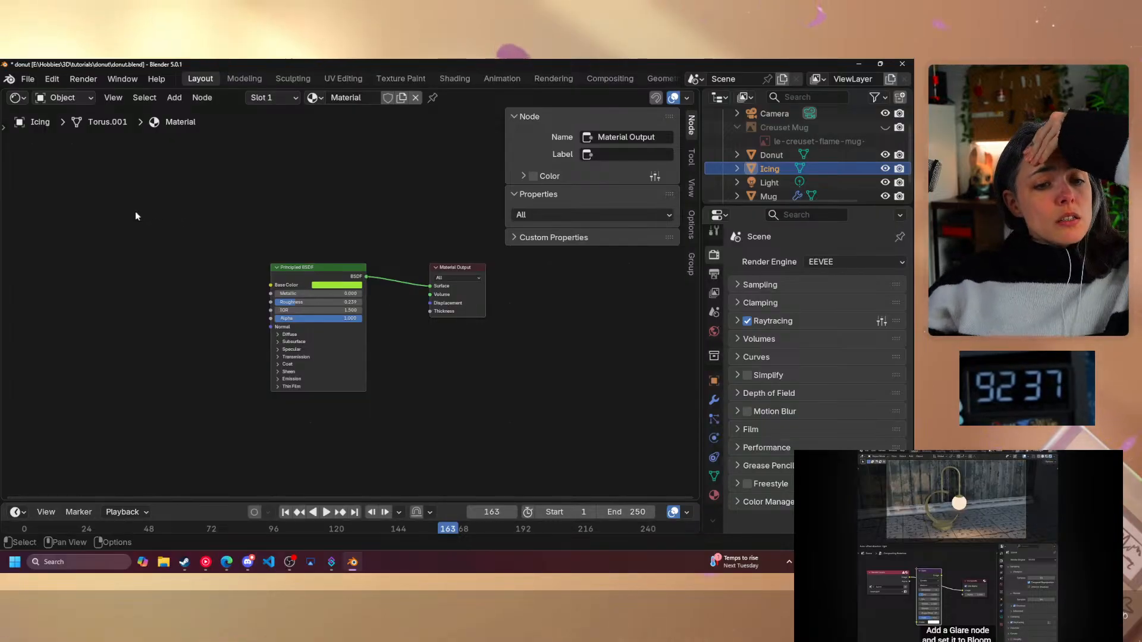
click(890, 498)
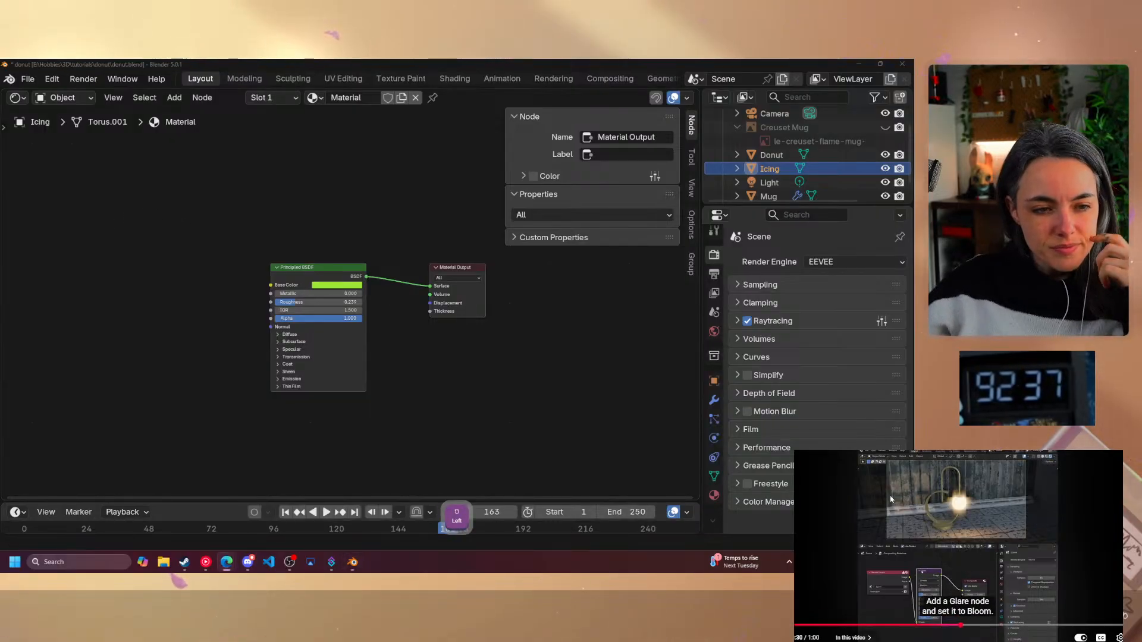
click(891, 499)
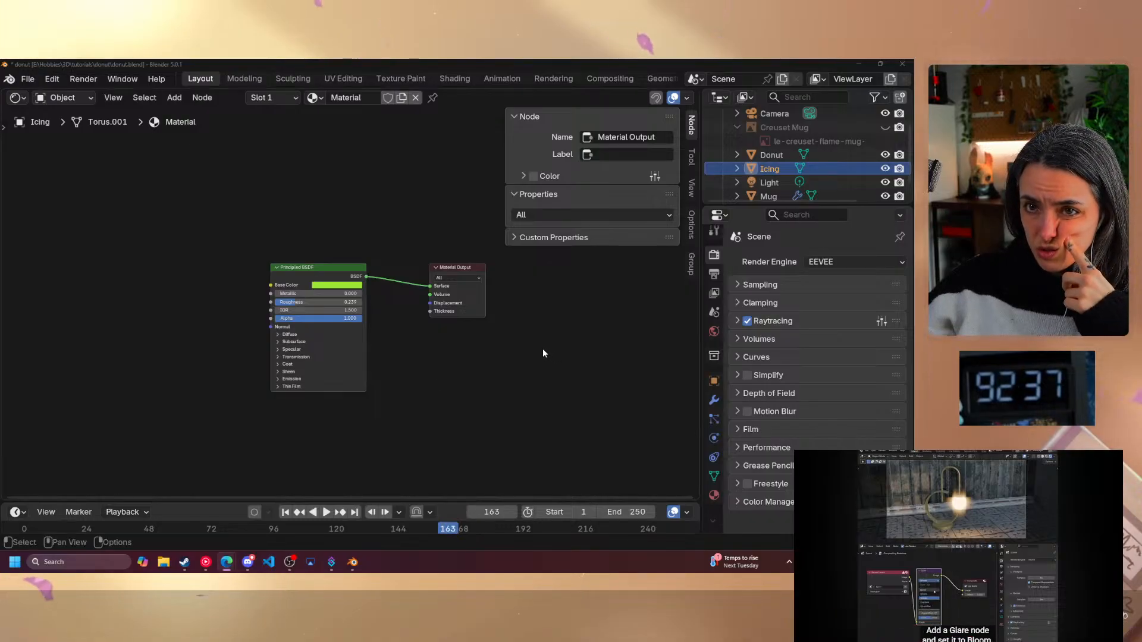
- Check the Shader Editor's addable nodes and node operations for a Glare node, and switch to the Shading workspace
click(174, 97)
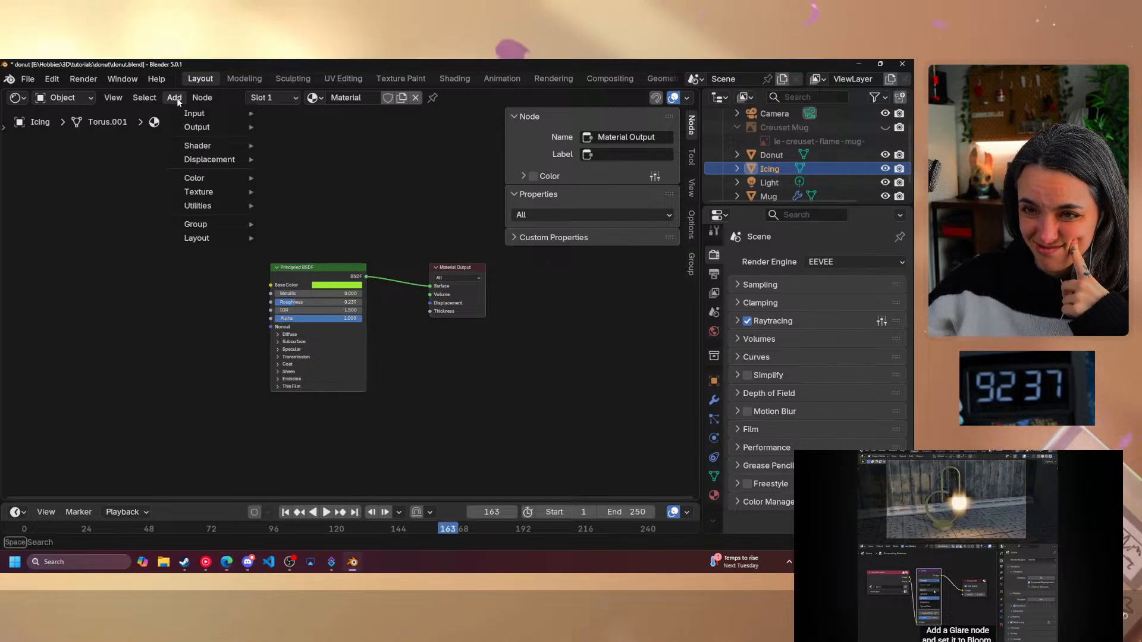
mouse_move(208, 148)
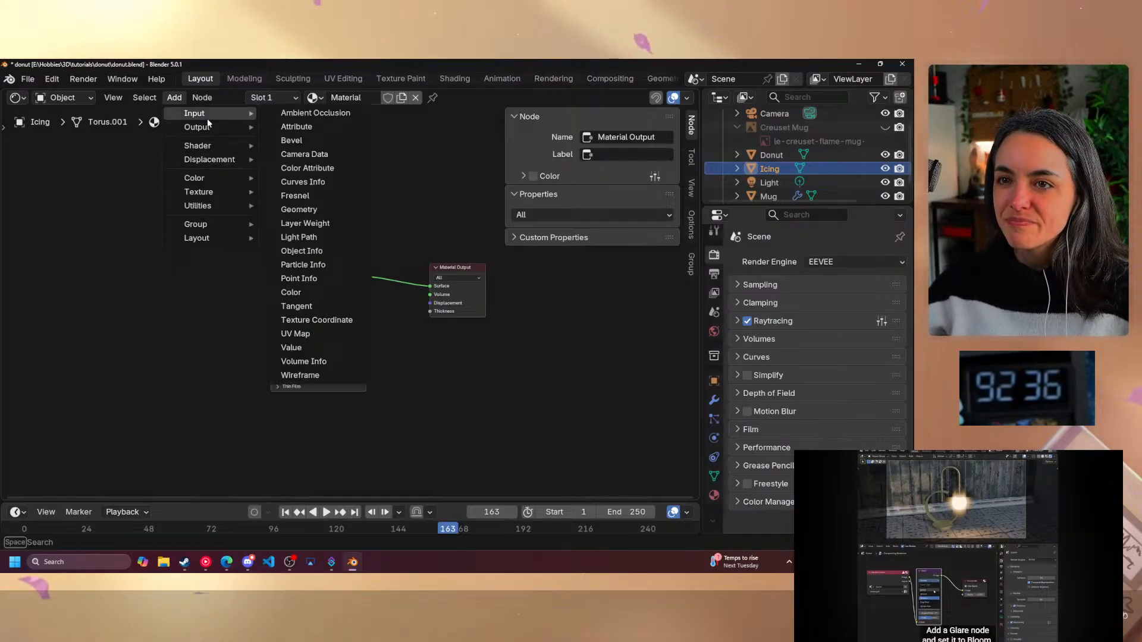
mouse_move(216, 98)
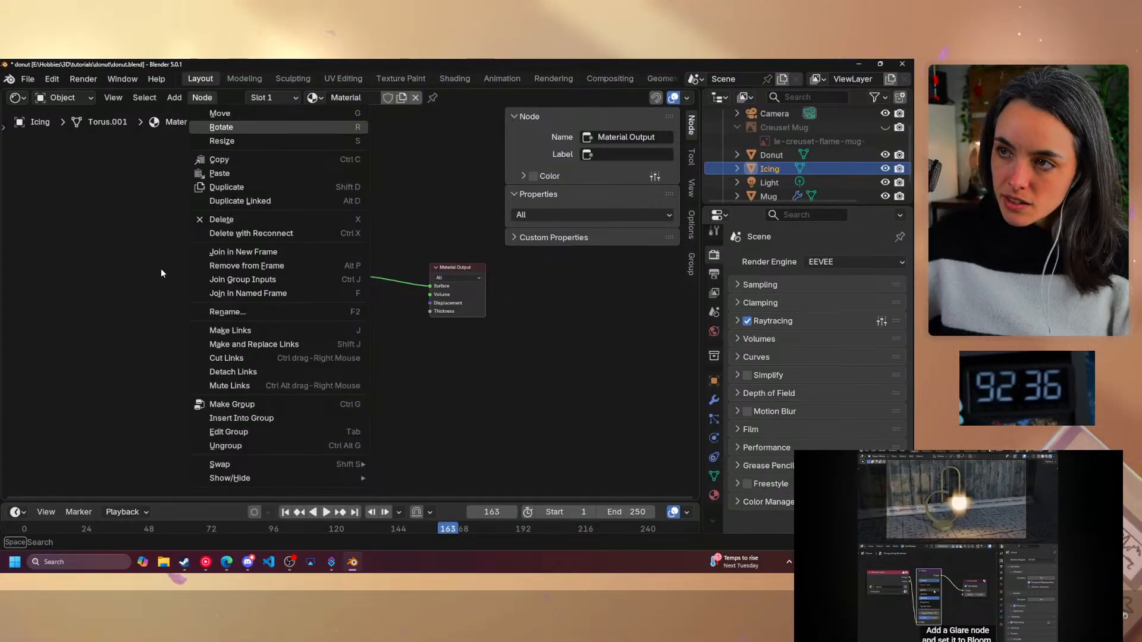
click(460, 80)
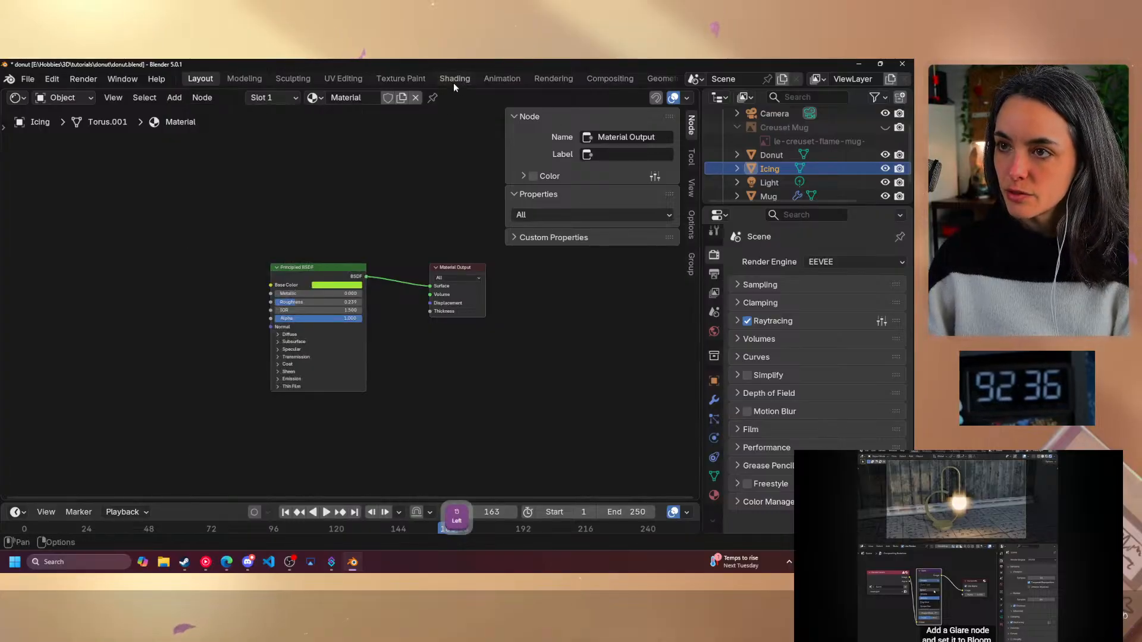
click(454, 81)
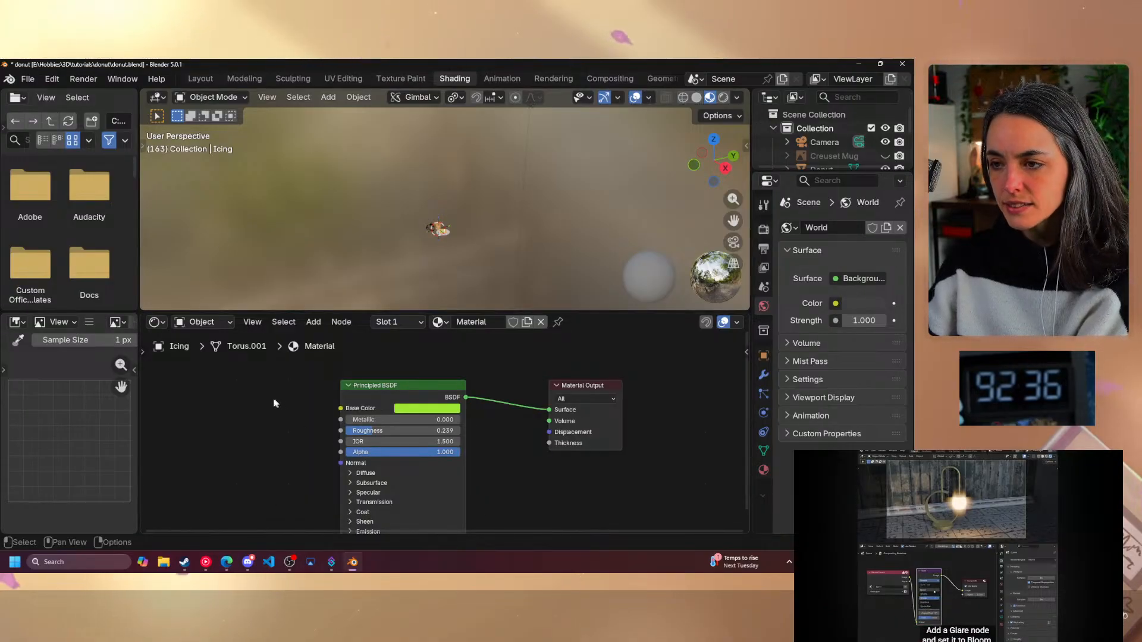
- Look through the categories of addable shader nodes in the Shading workspace for a Glare node
click(253, 322)
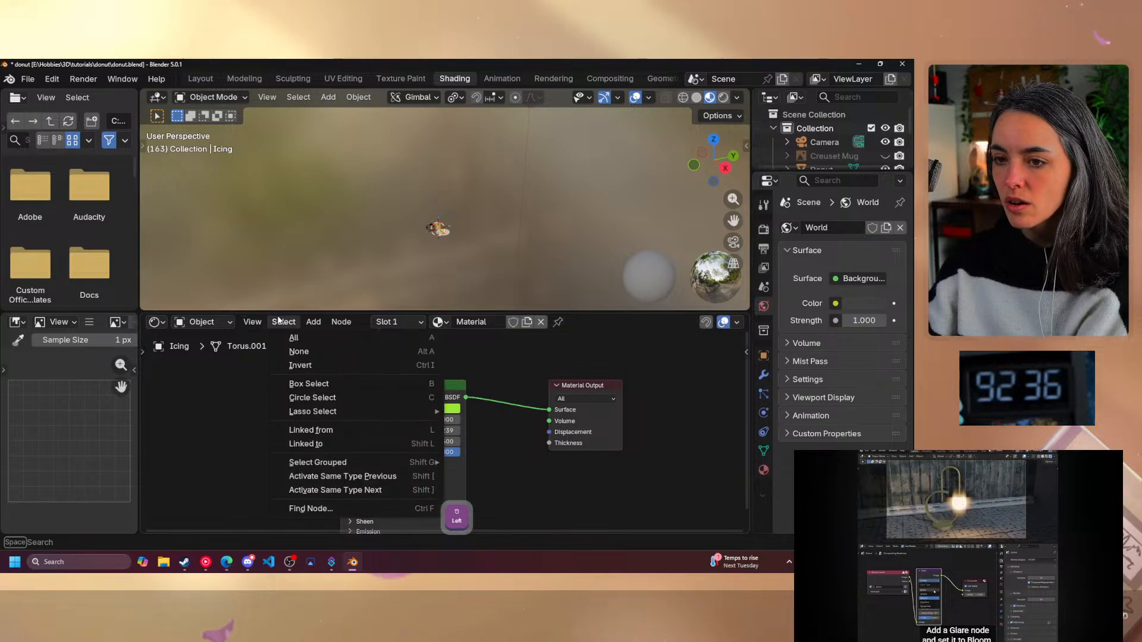
mouse_move(319, 322)
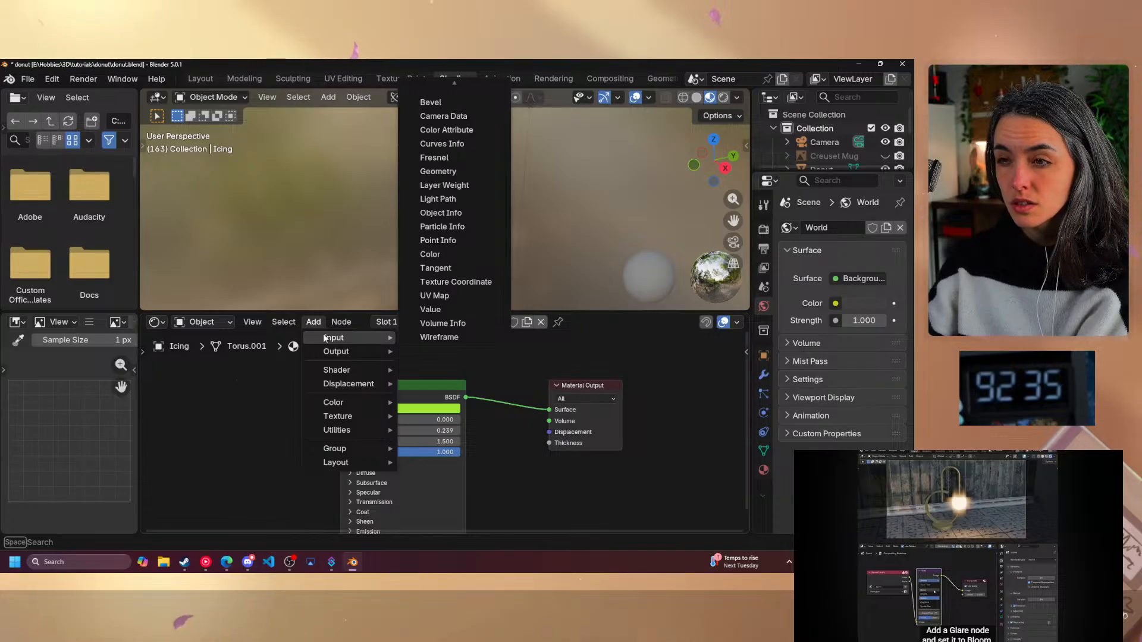
mouse_move(329, 370)
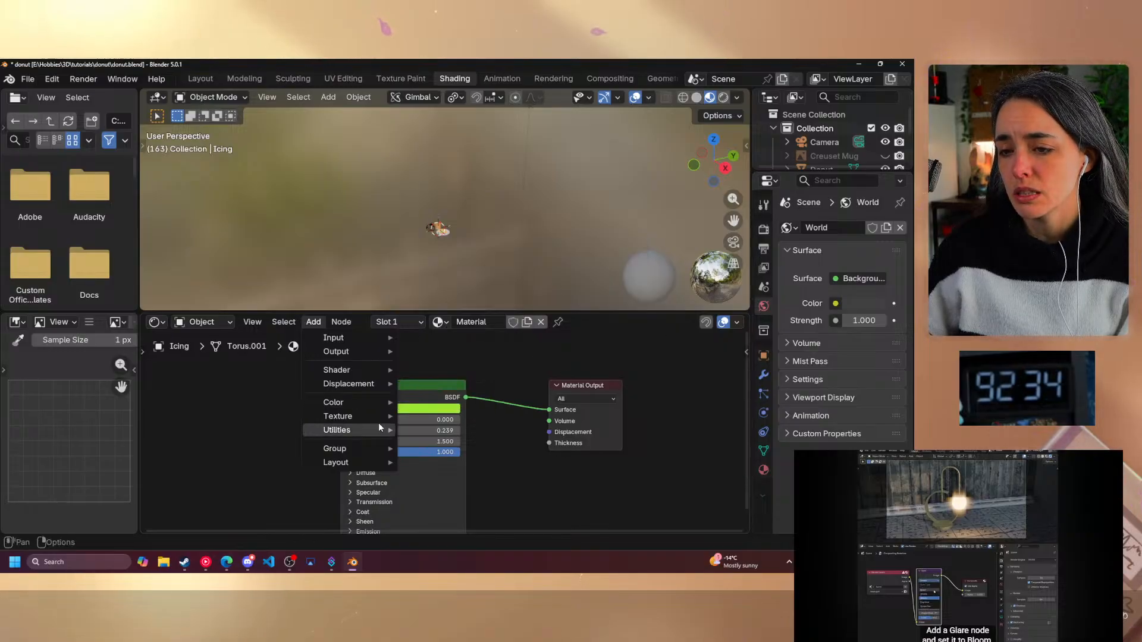
mouse_move(373, 415)
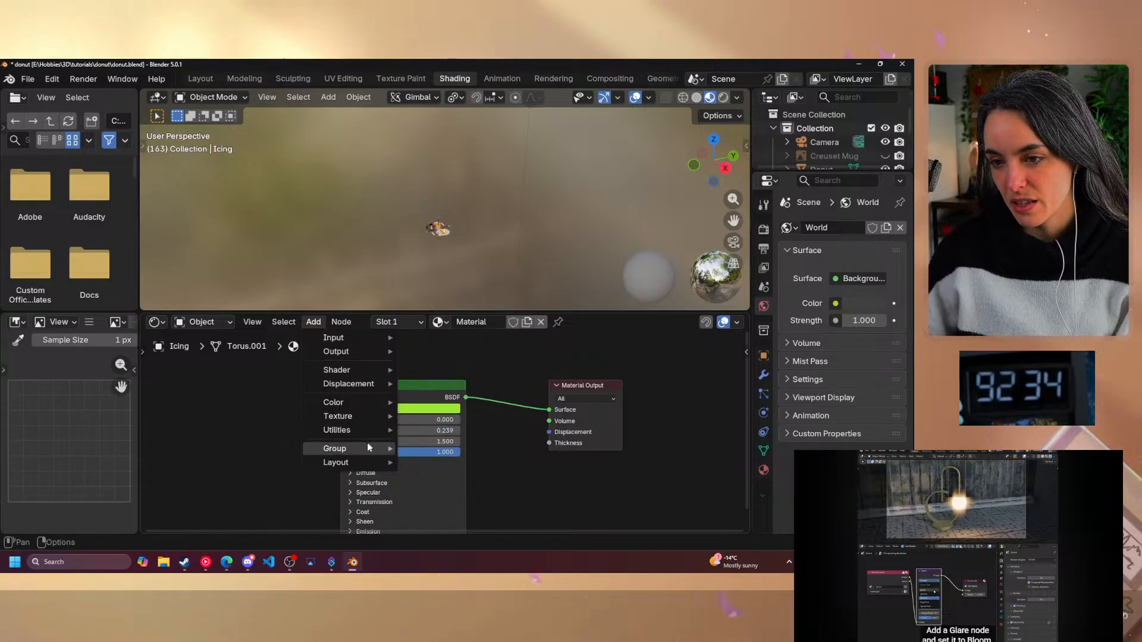
mouse_move(362, 447)
mouse_move(362, 341)
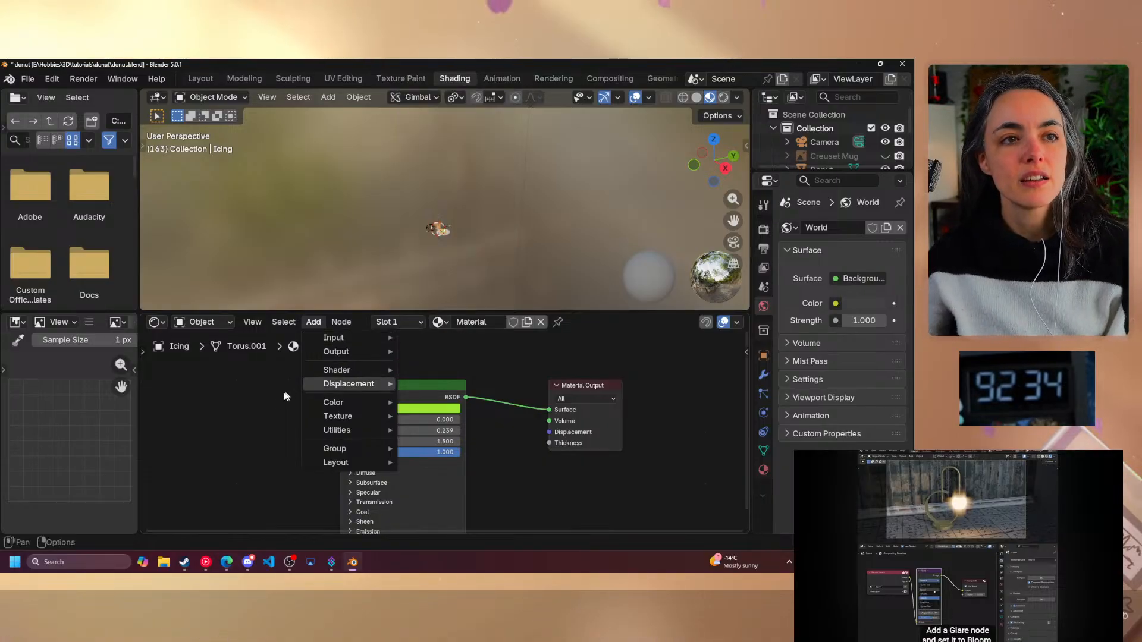
- Search the addable shader nodes for "glare", clear the search text and dismiss the search
key(shift+a)
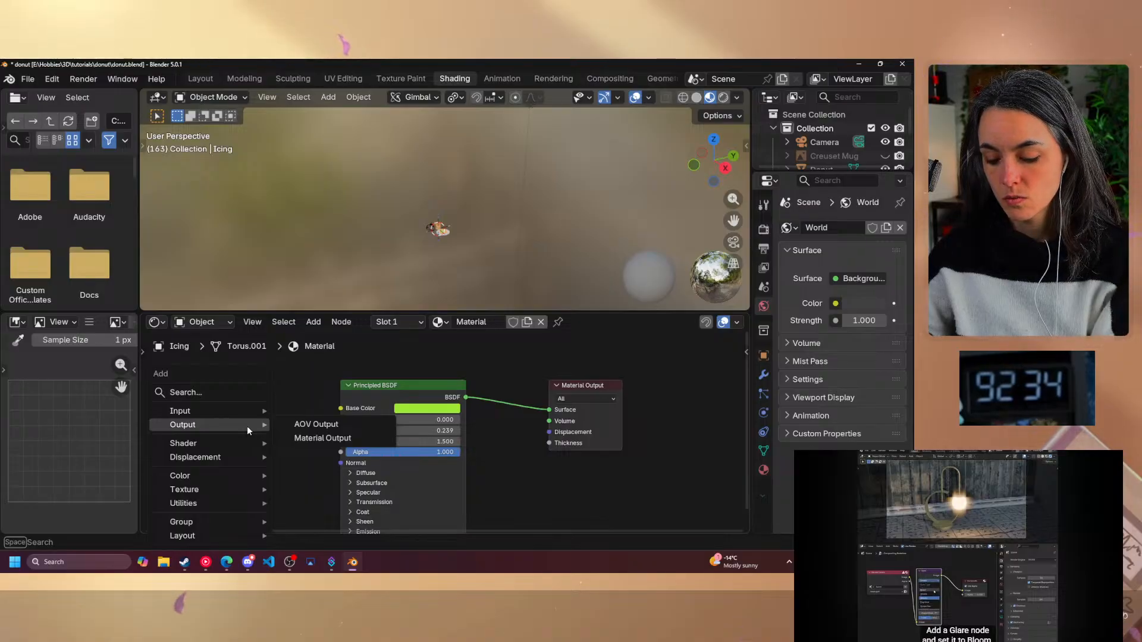
text(gla)
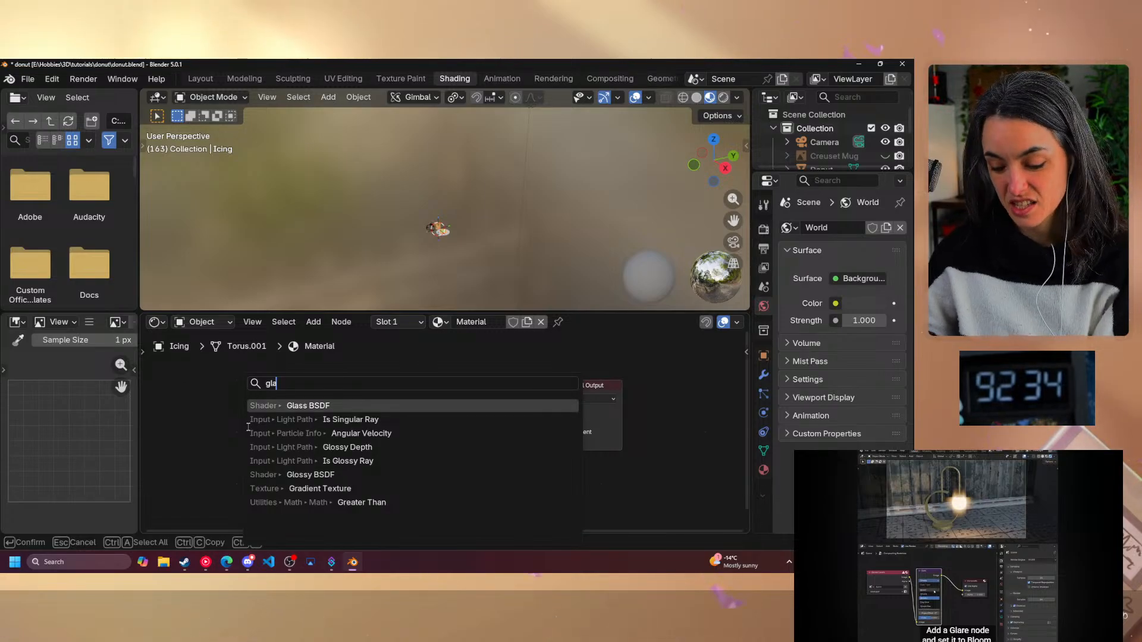
text(re)
key(BackSpace)
key(BackSpace)
key(BackSpace)
key(BackSpace)
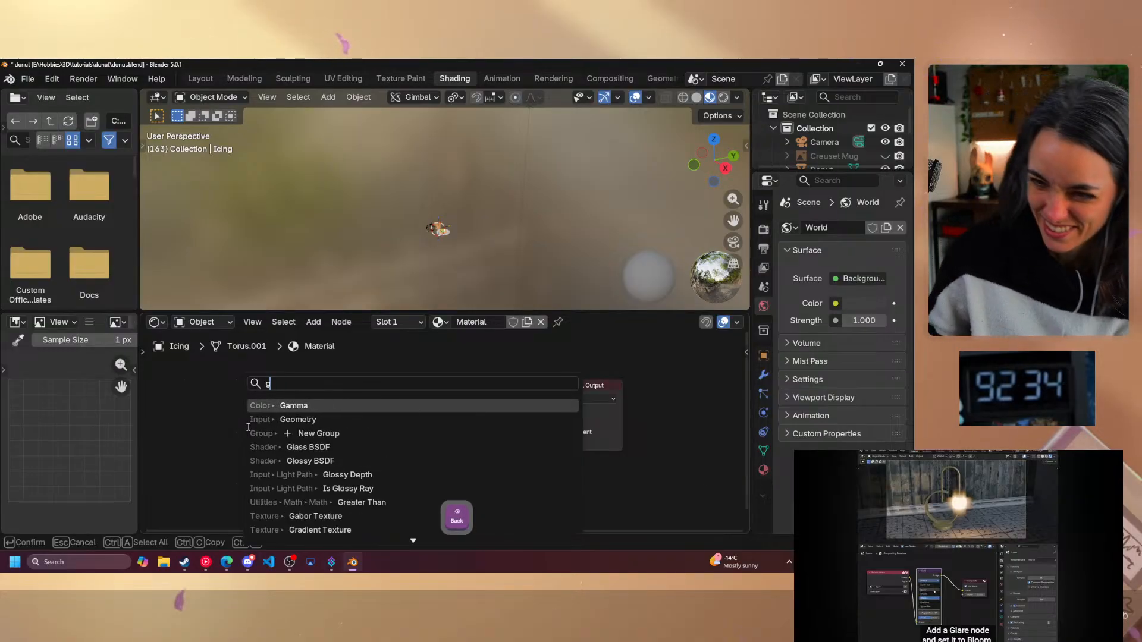
key(BackSpace)
click(177, 398)
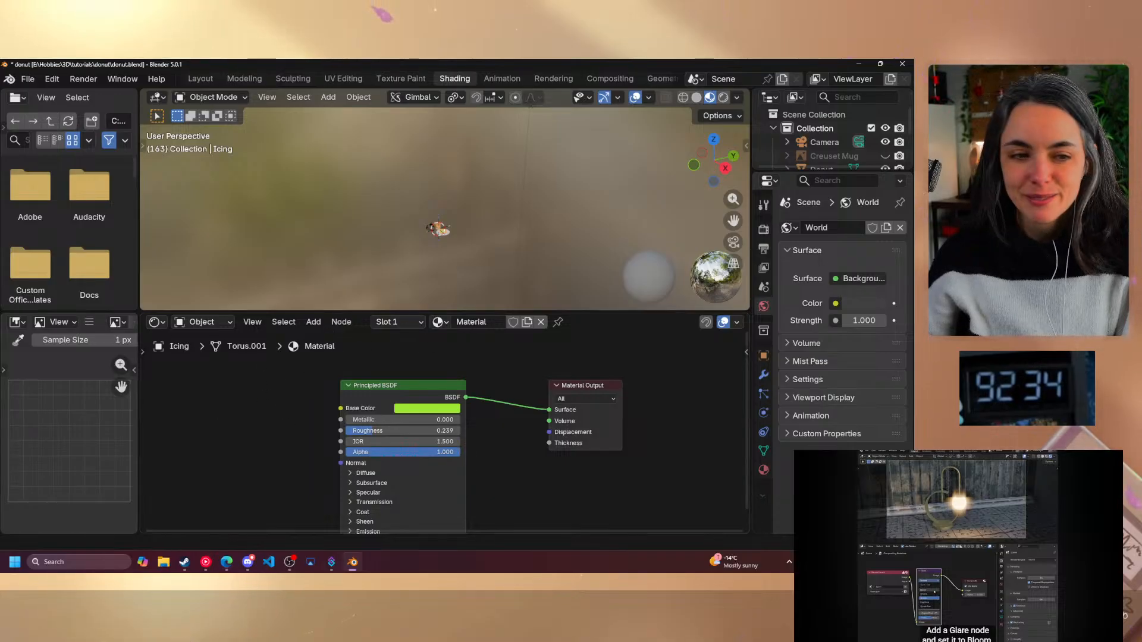
- Rewind the bloom video in the browser to the part on enabling Use Nodes, and recheck Blender's addable shader node categories
click(952, 625)
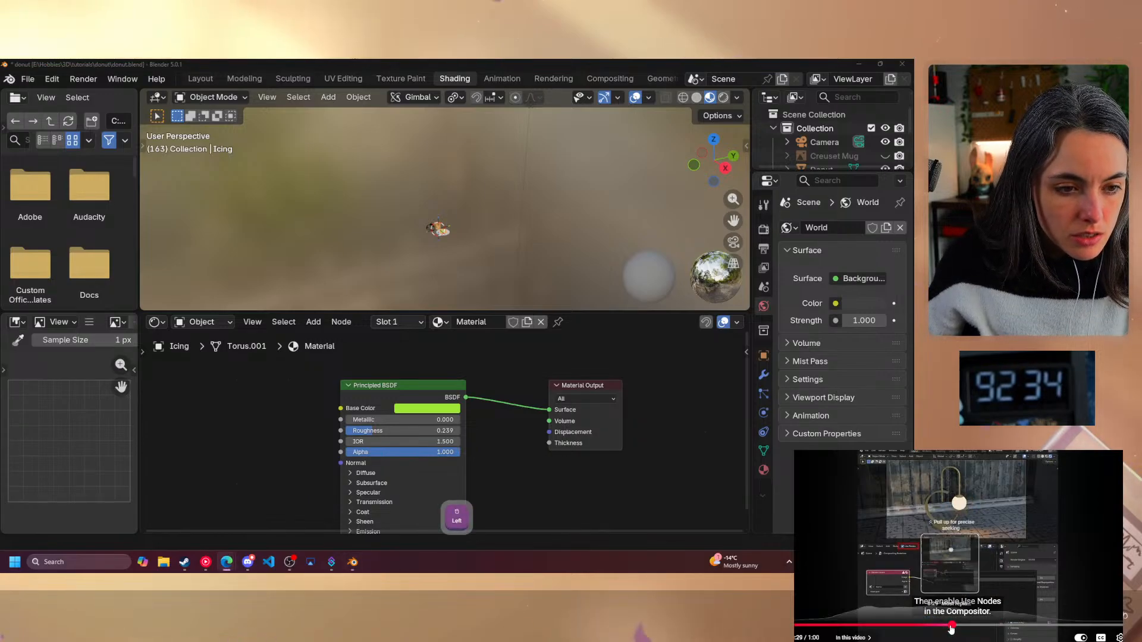
click(940, 626)
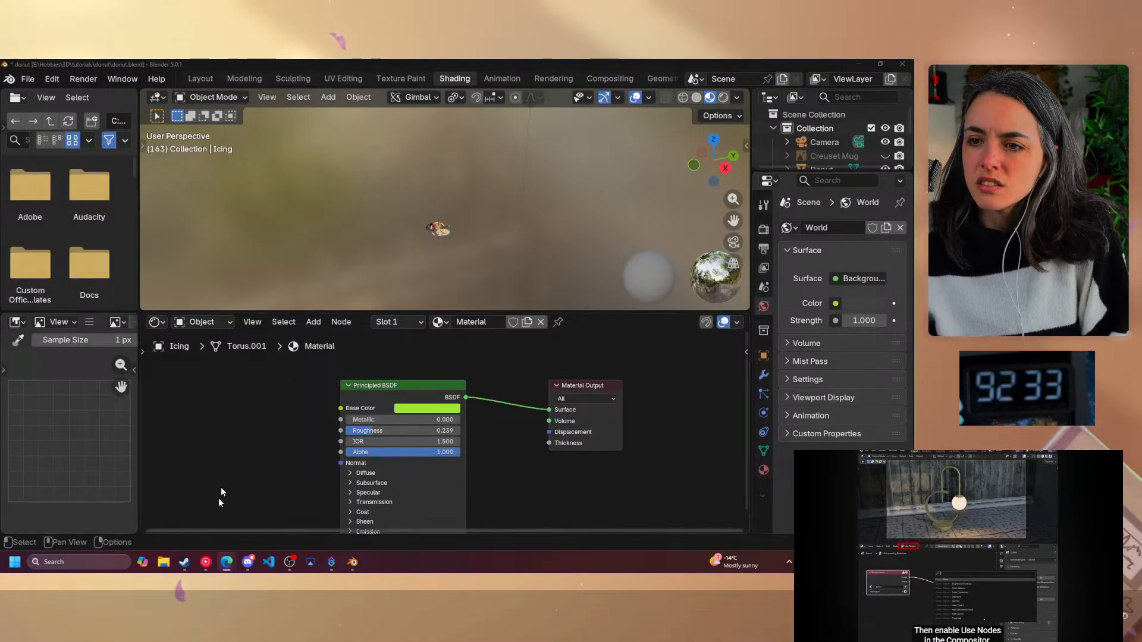
click(311, 323)
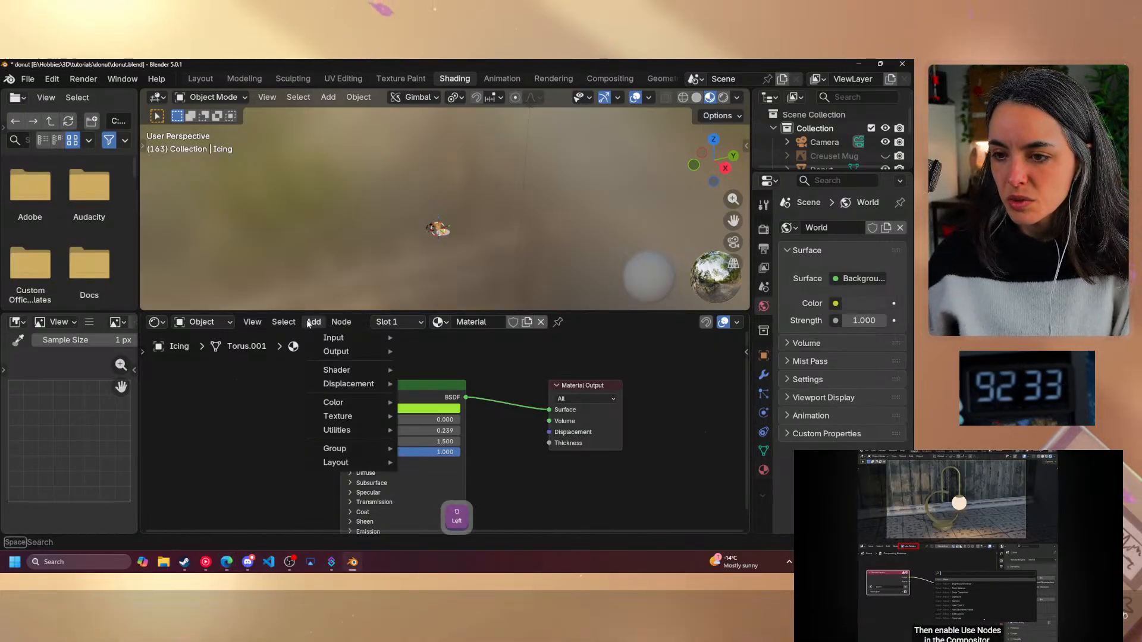
click(249, 419)
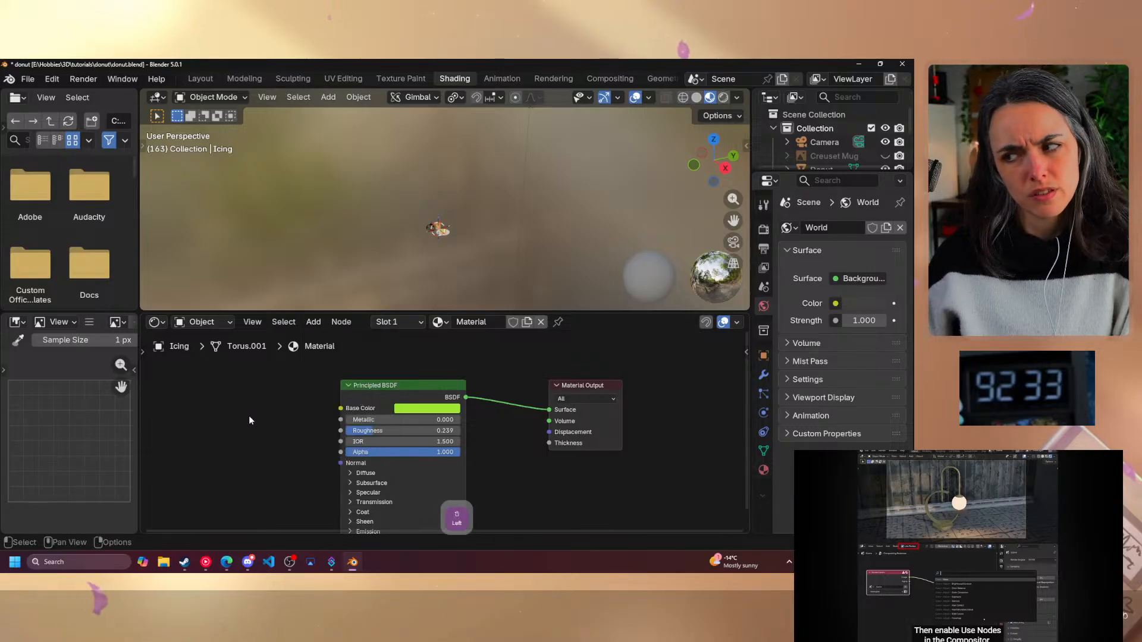